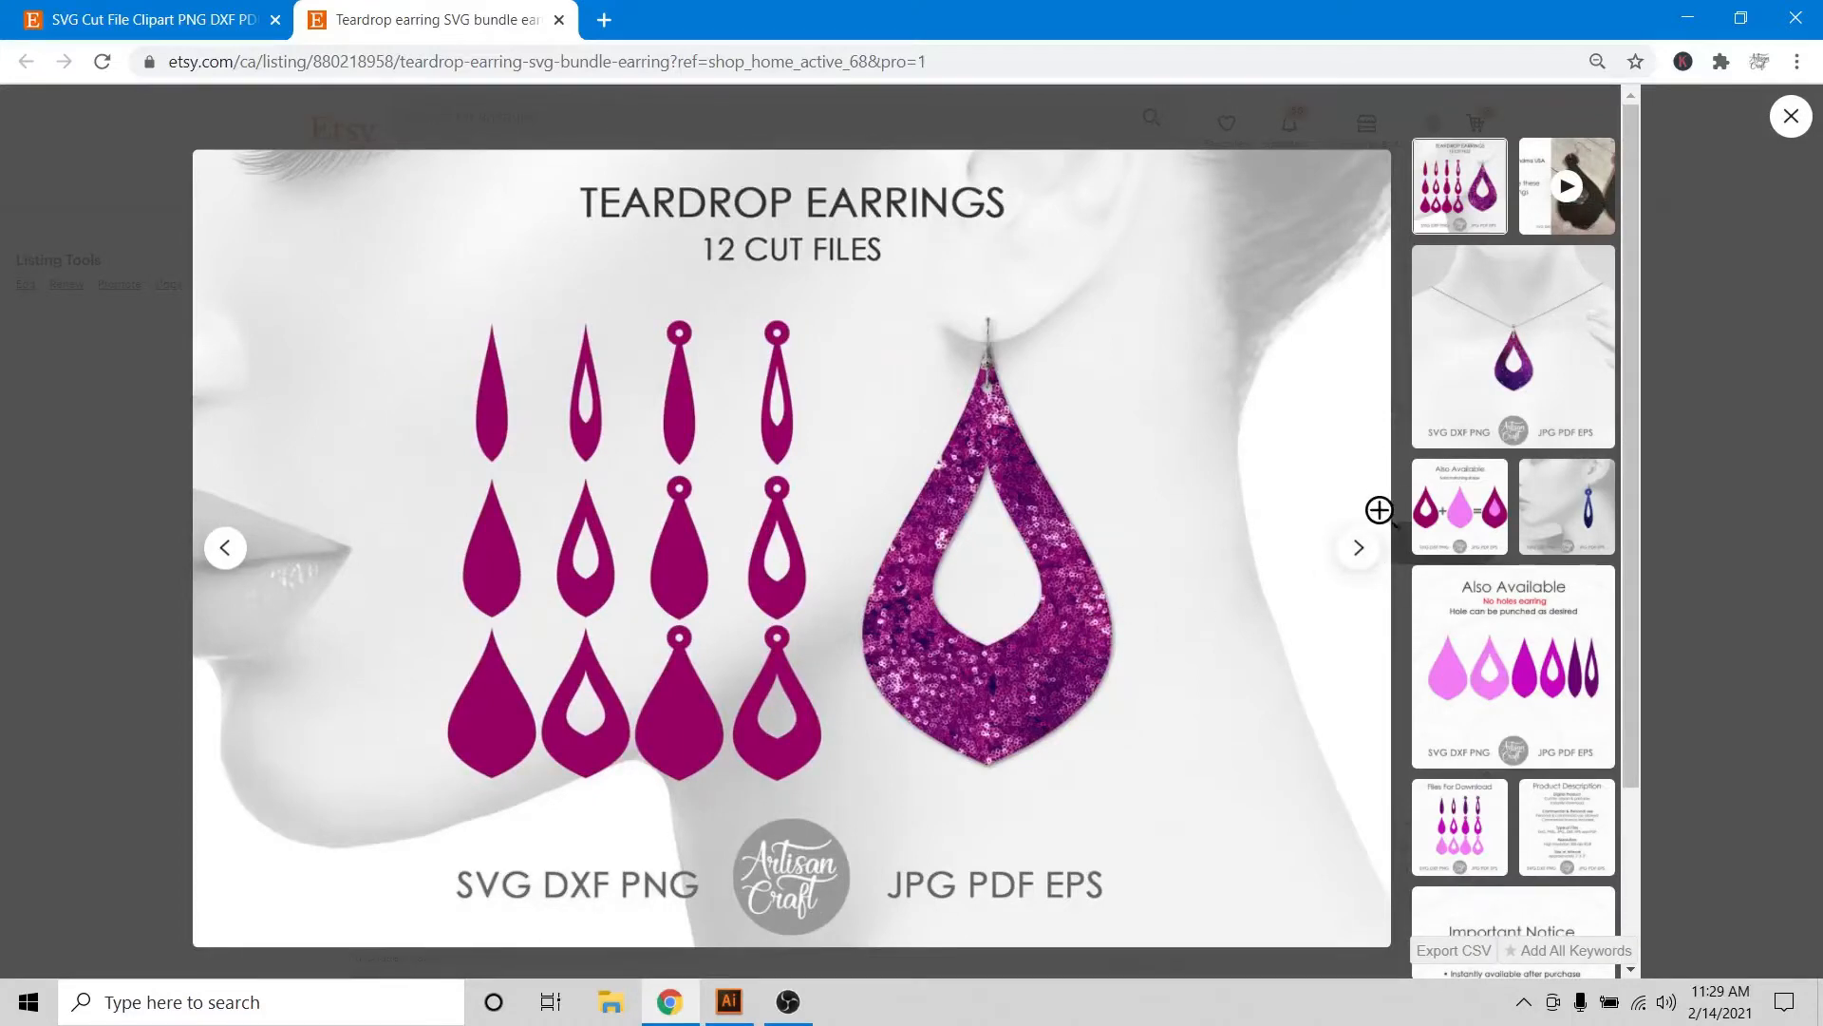
Browse the enlarged product photos of the 12-file teardrop earrings listing and close the listing
left_click(1358, 552)
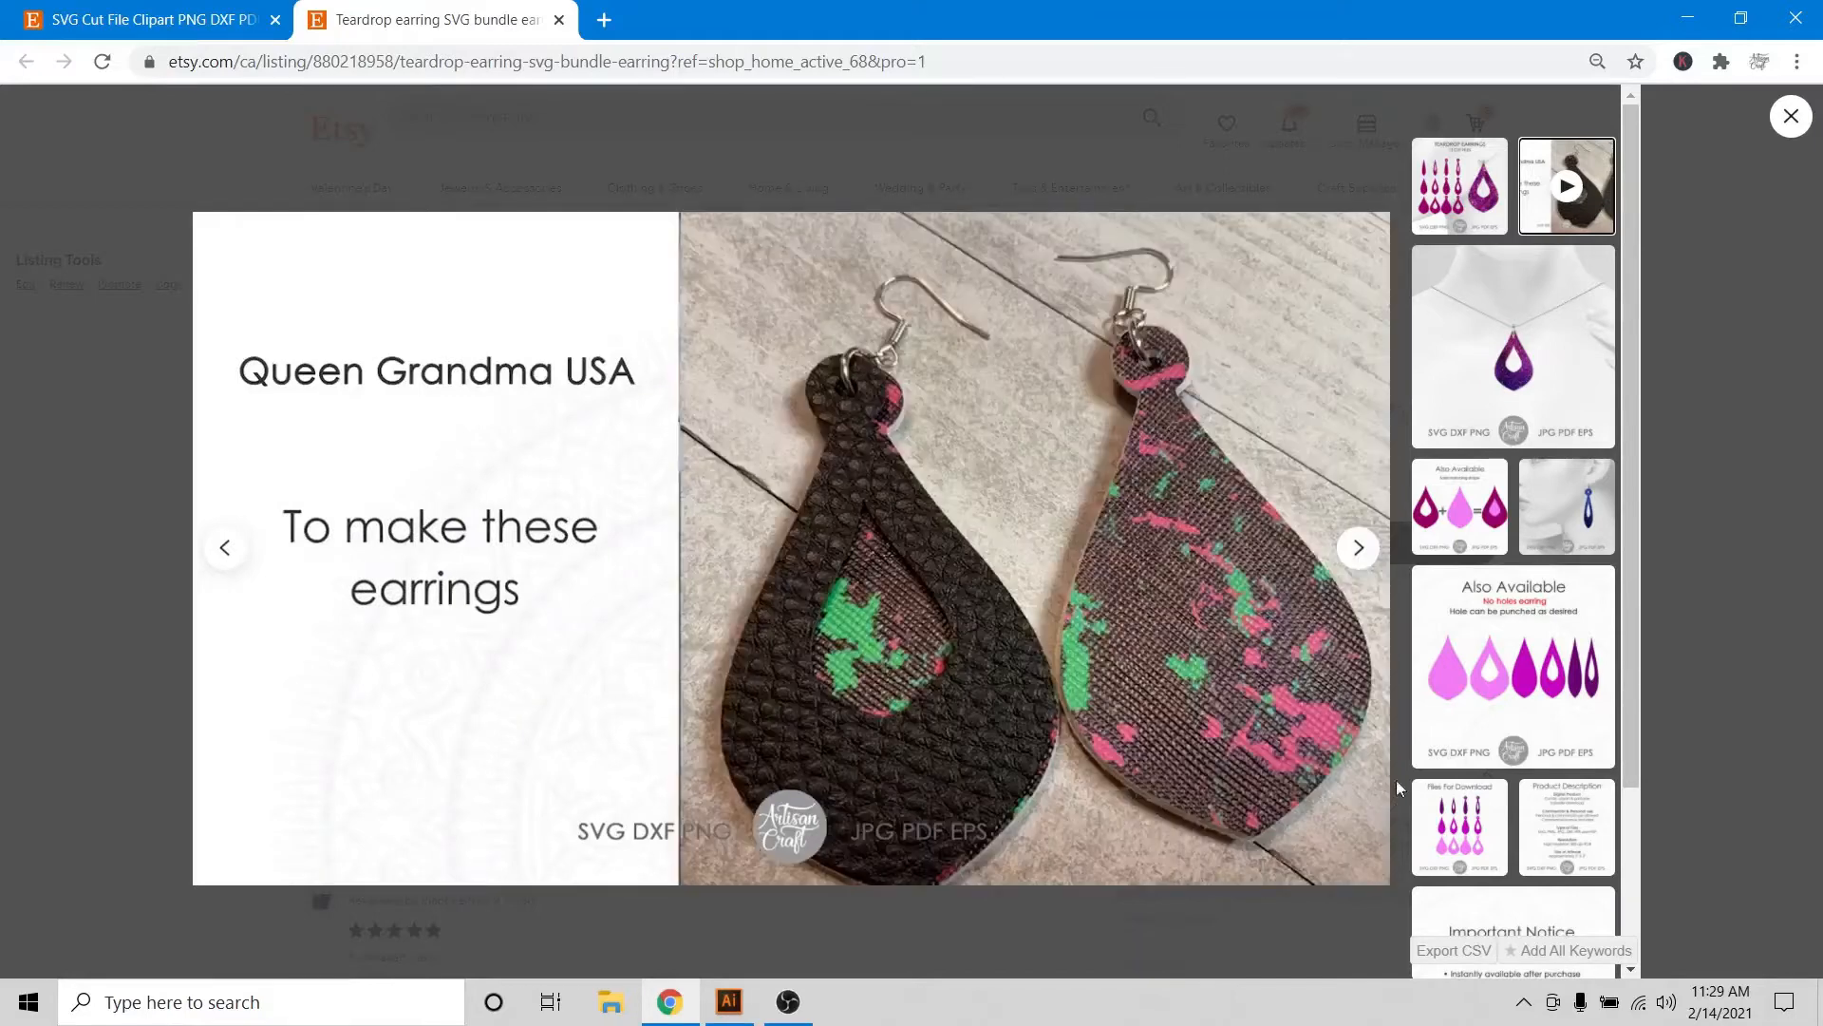
left_click(1358, 551)
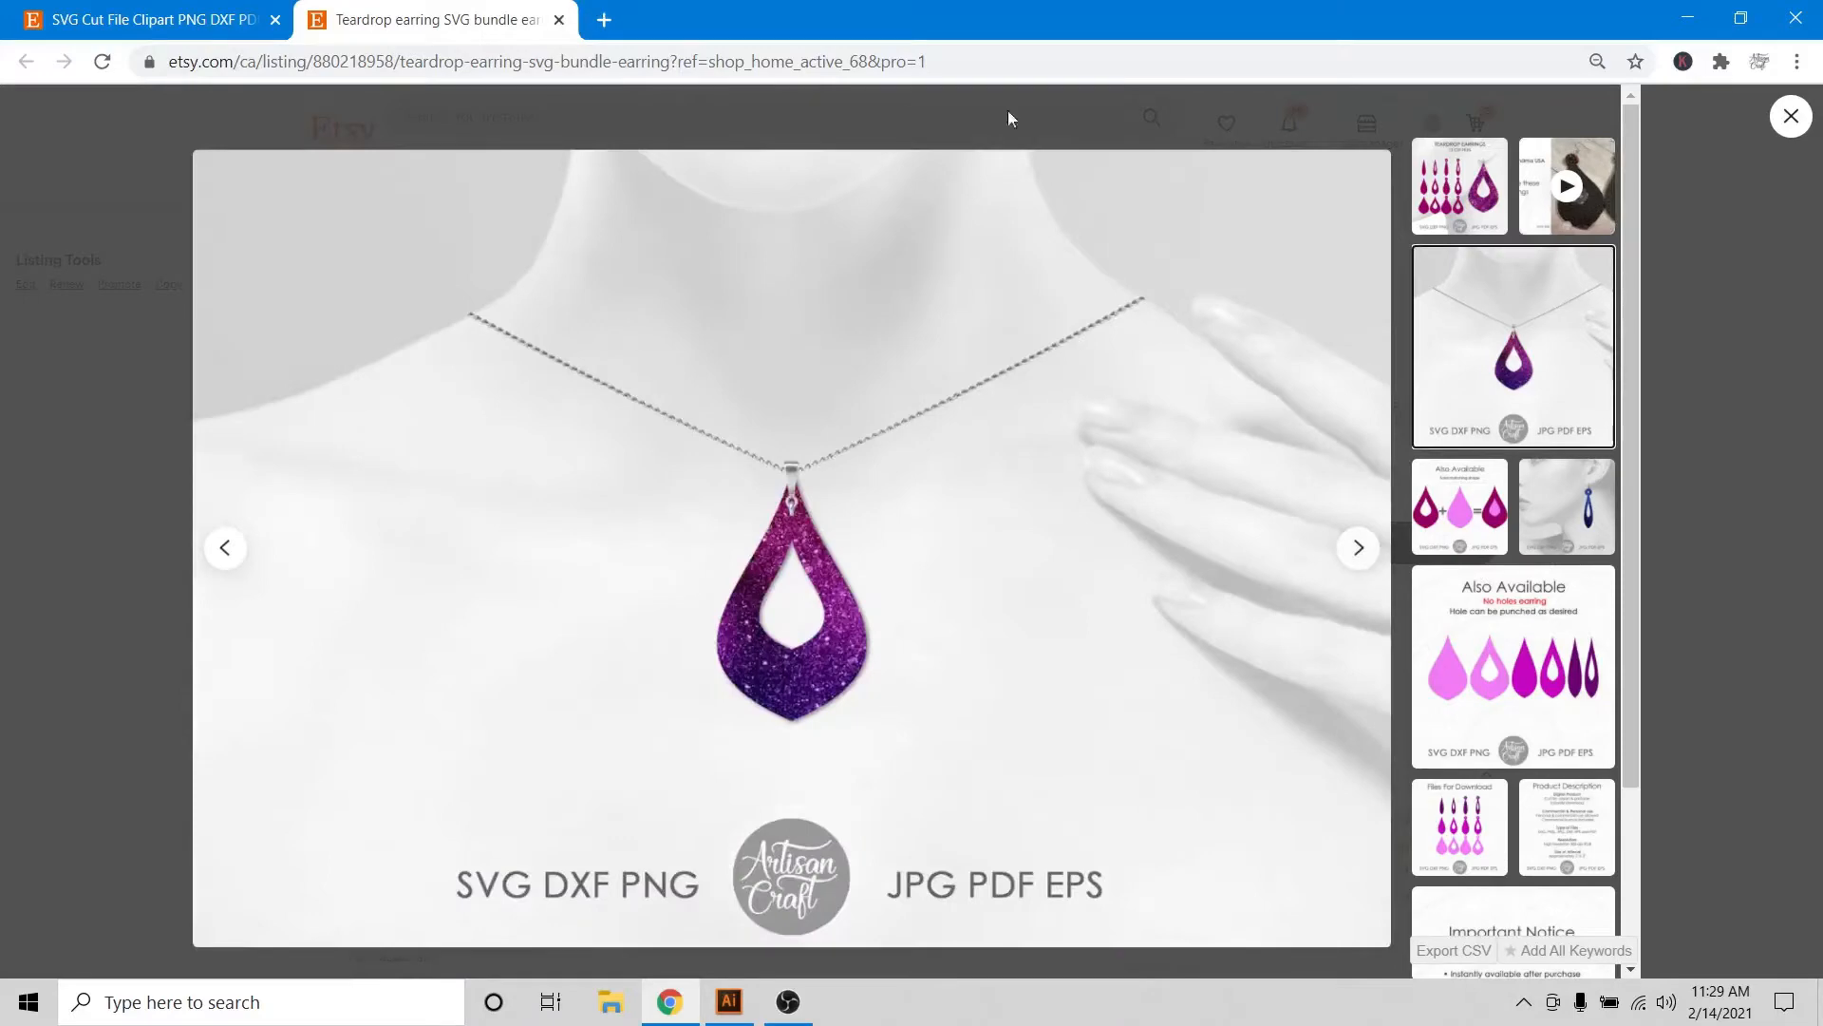
left_click(1353, 551)
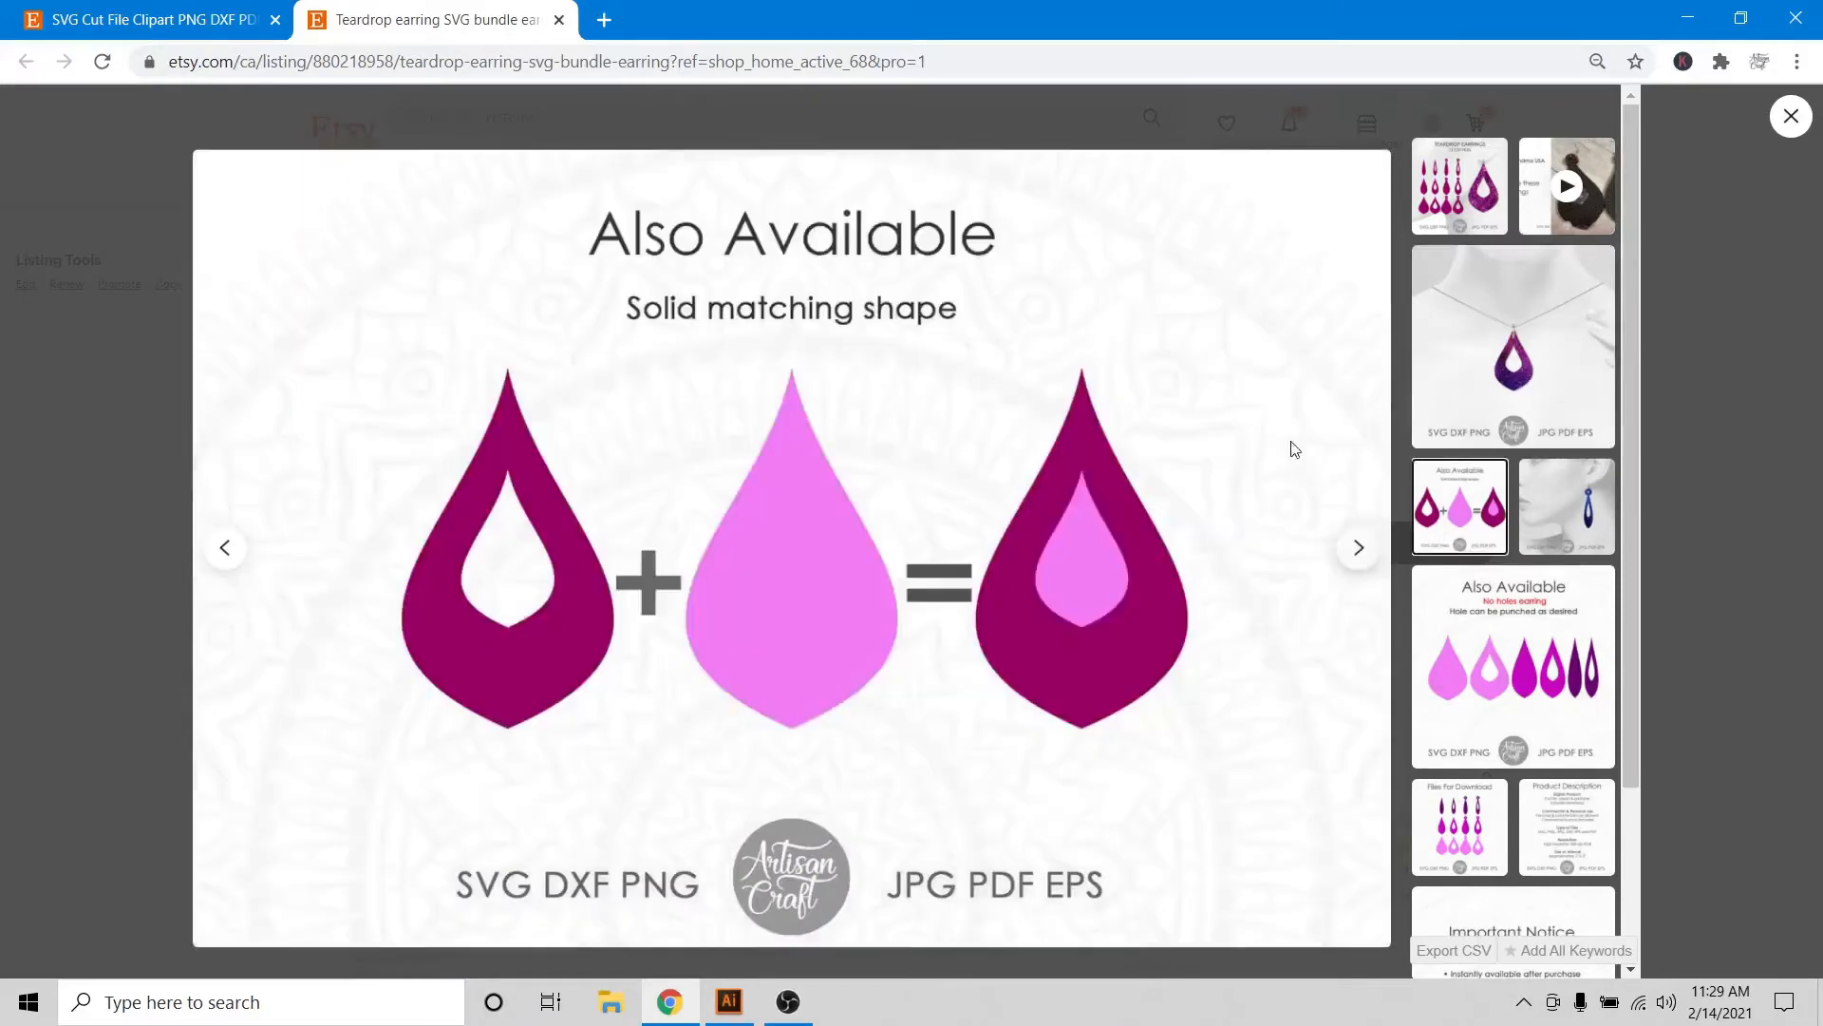
left_click(559, 20)
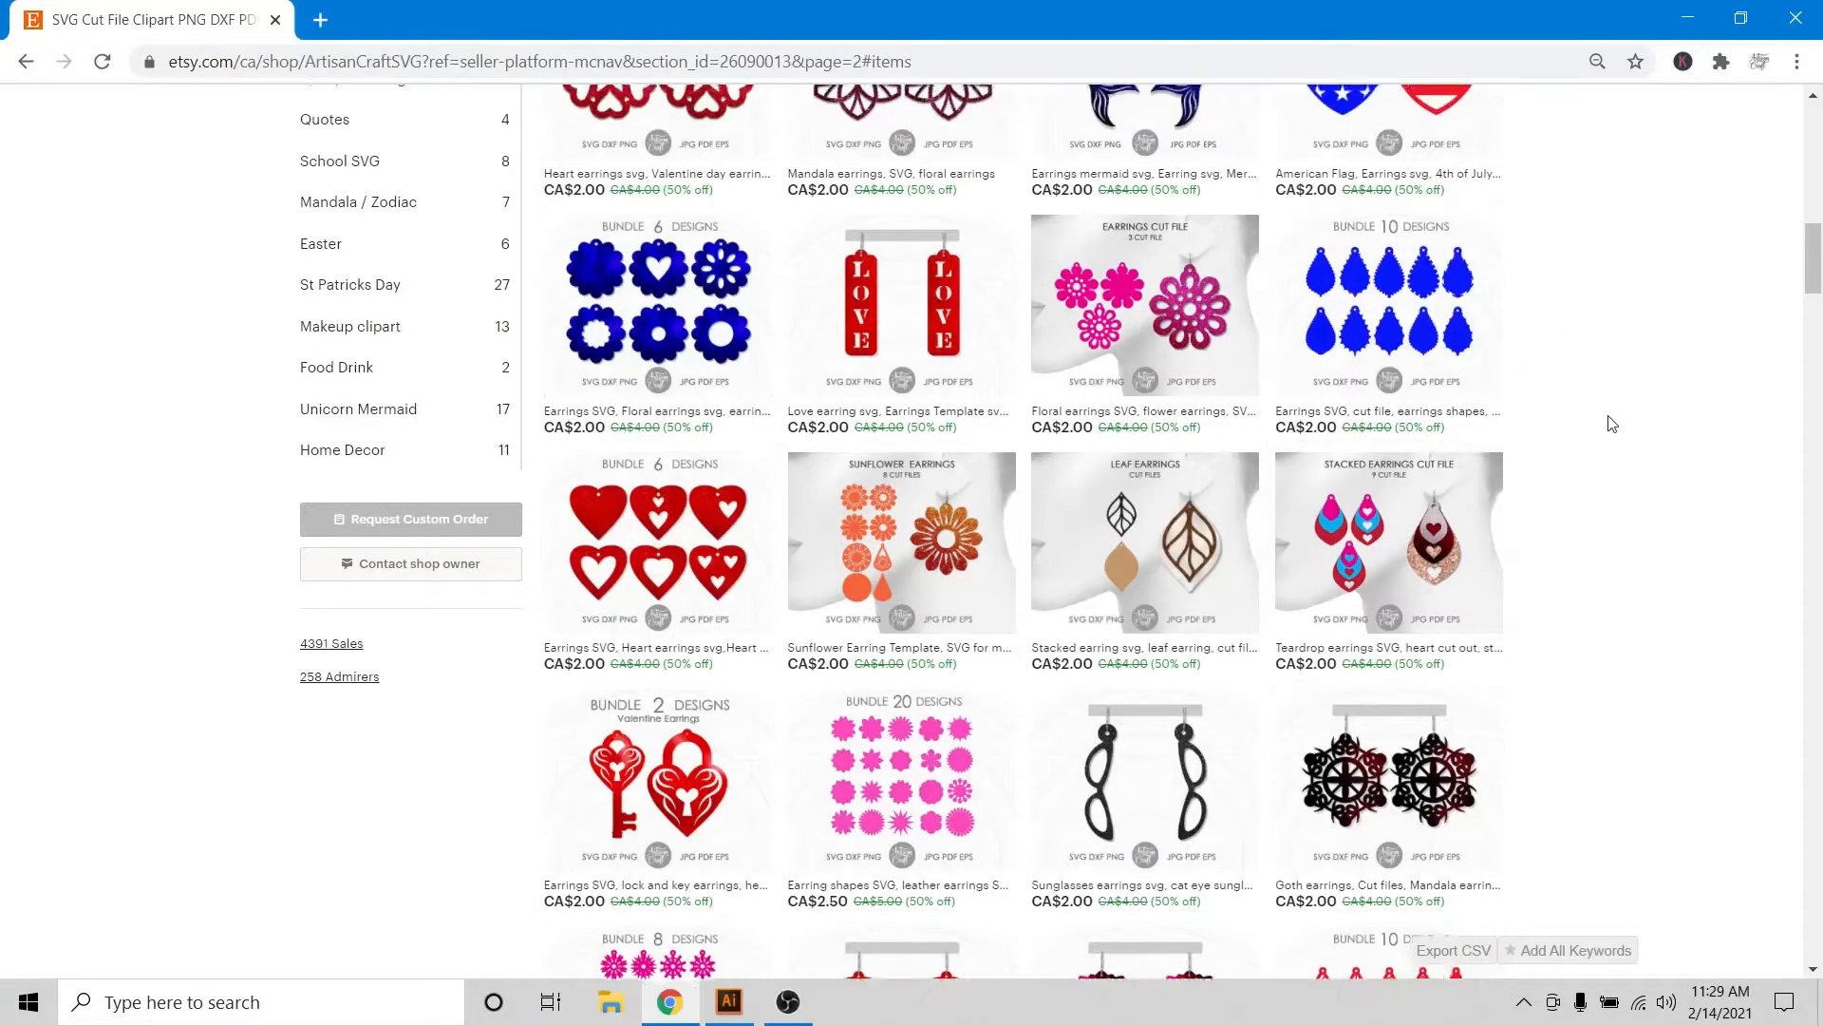
Open the stacked teardrop earrings listing with heart cutouts, browse its enlarged photos, and return to the shop page
scroll(1611, 424, "up", 2)
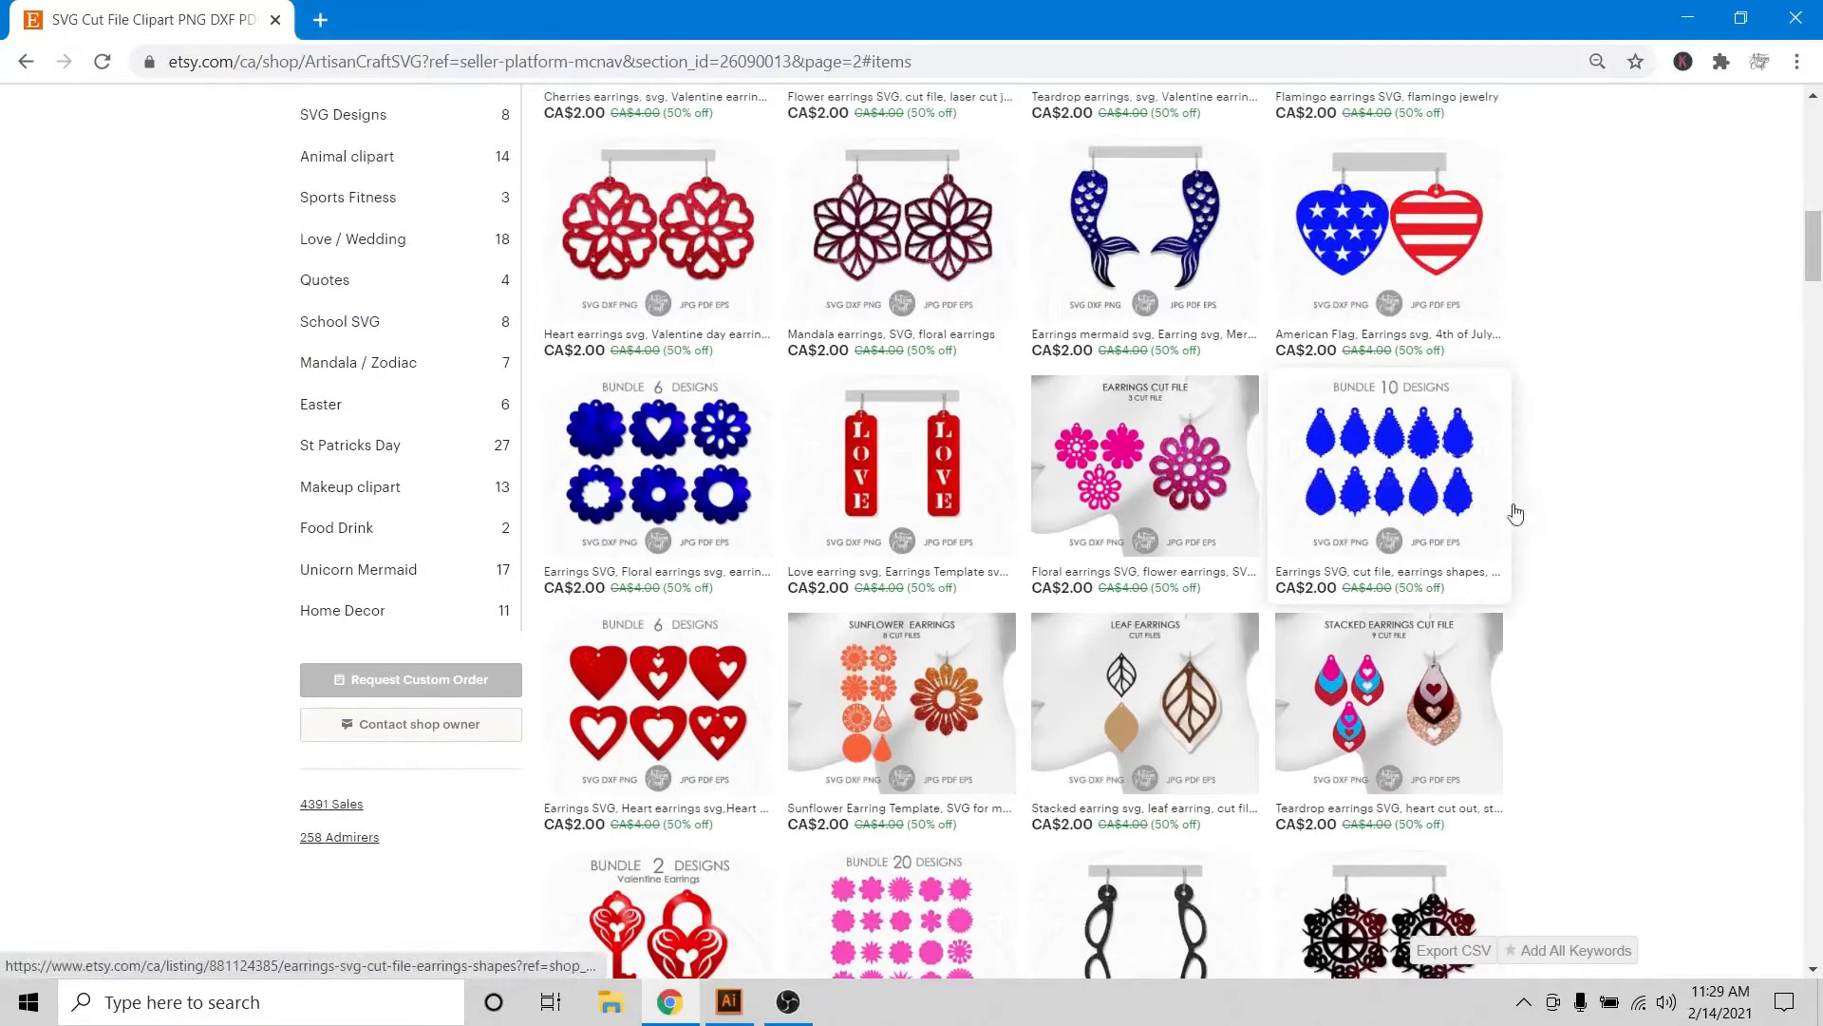
left_click(1411, 692)
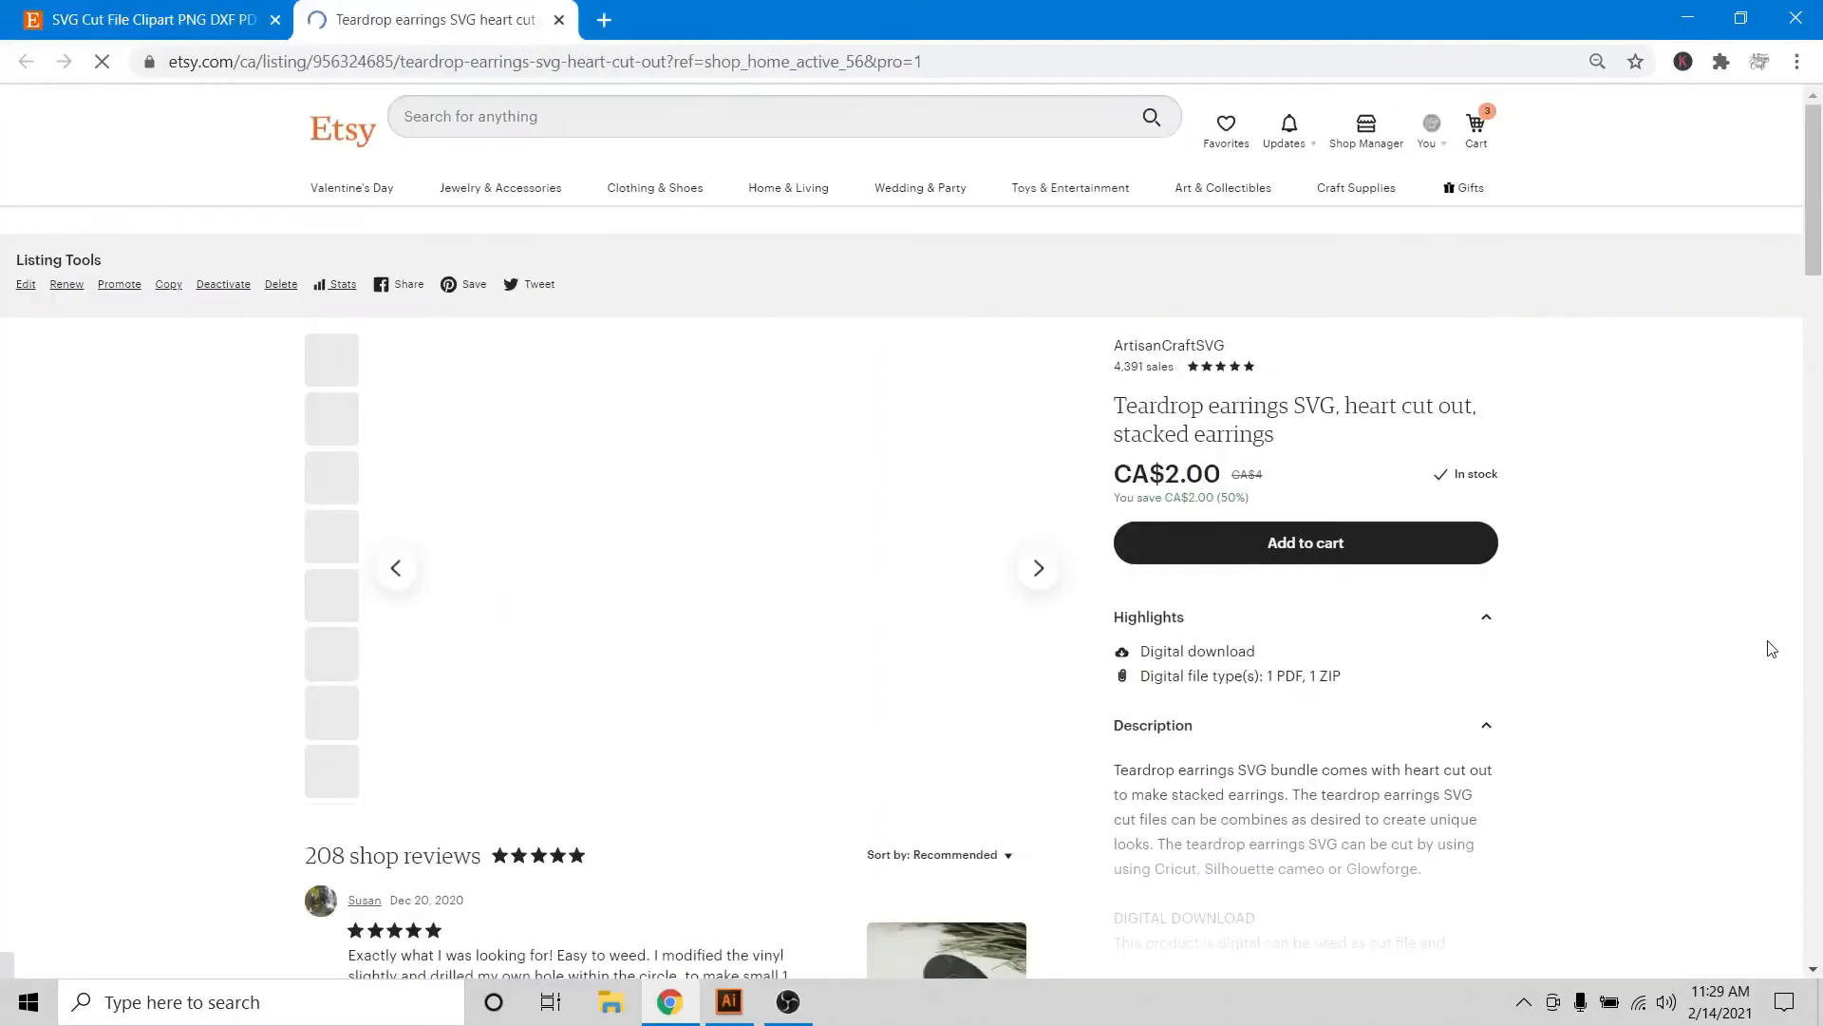
left_click(739, 649)
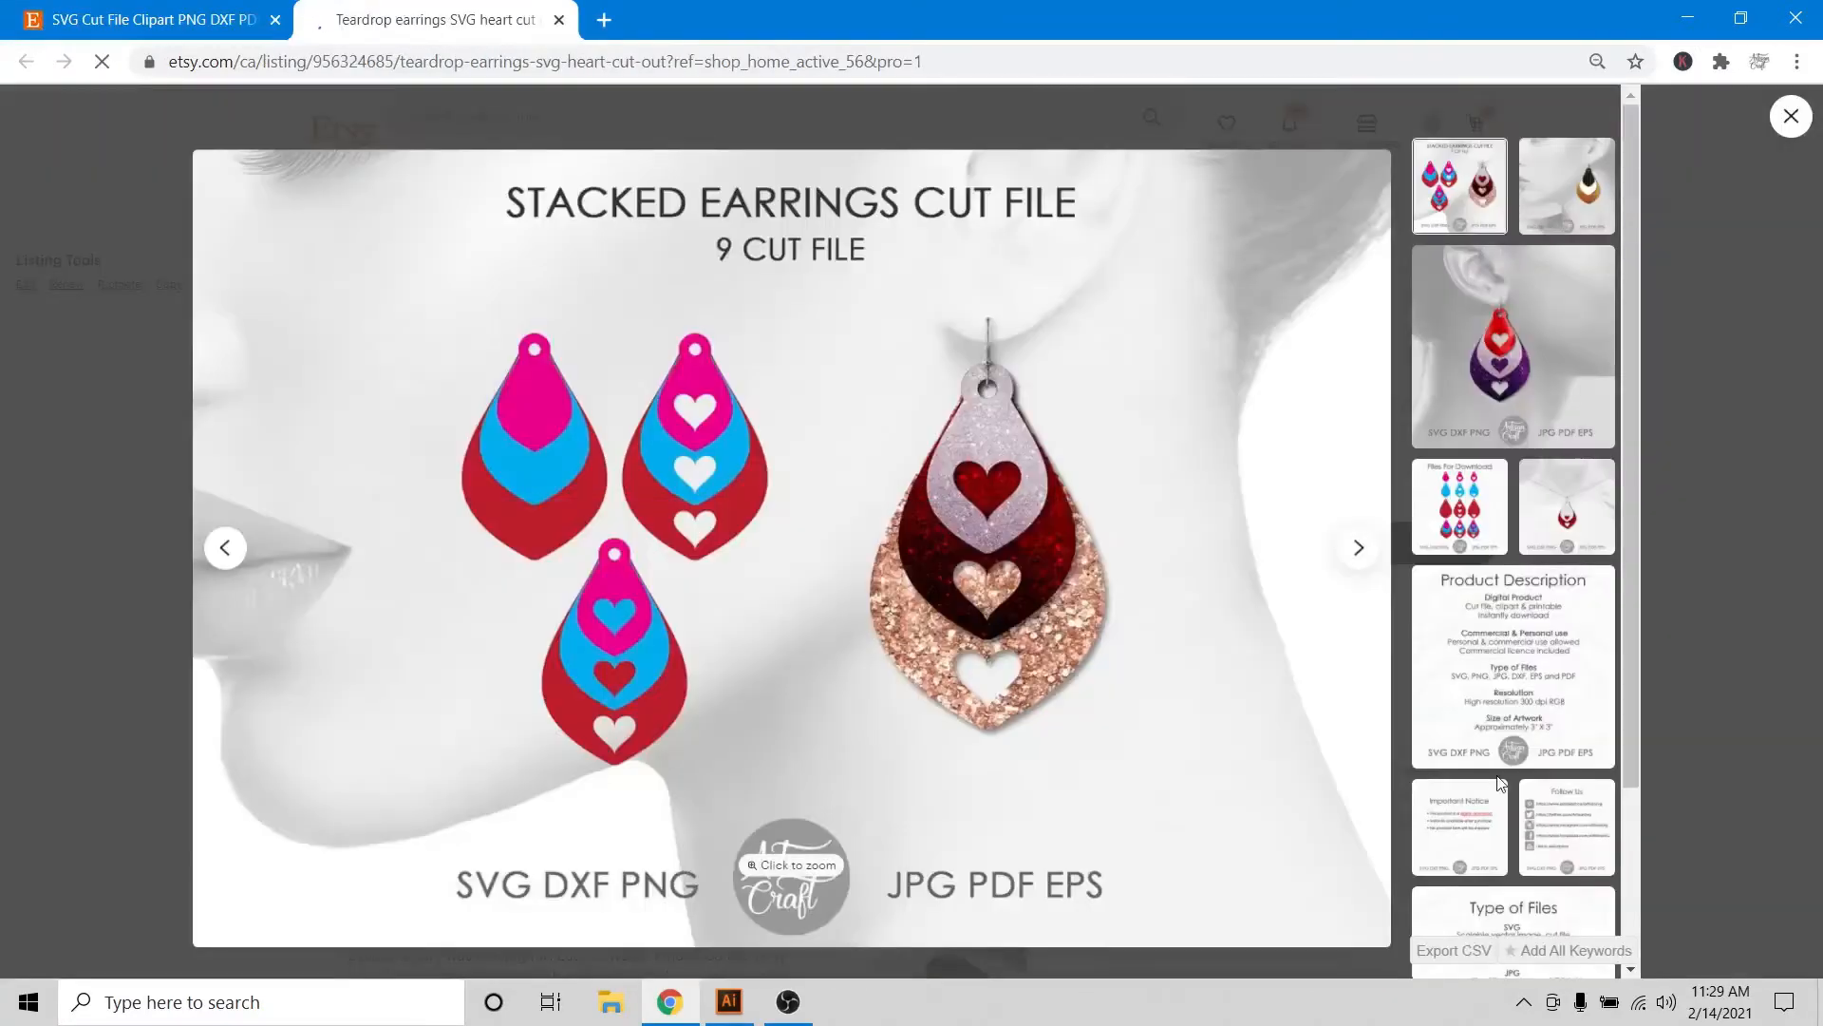
left_click(1352, 549)
left_click(1358, 548)
left_click(106, 8)
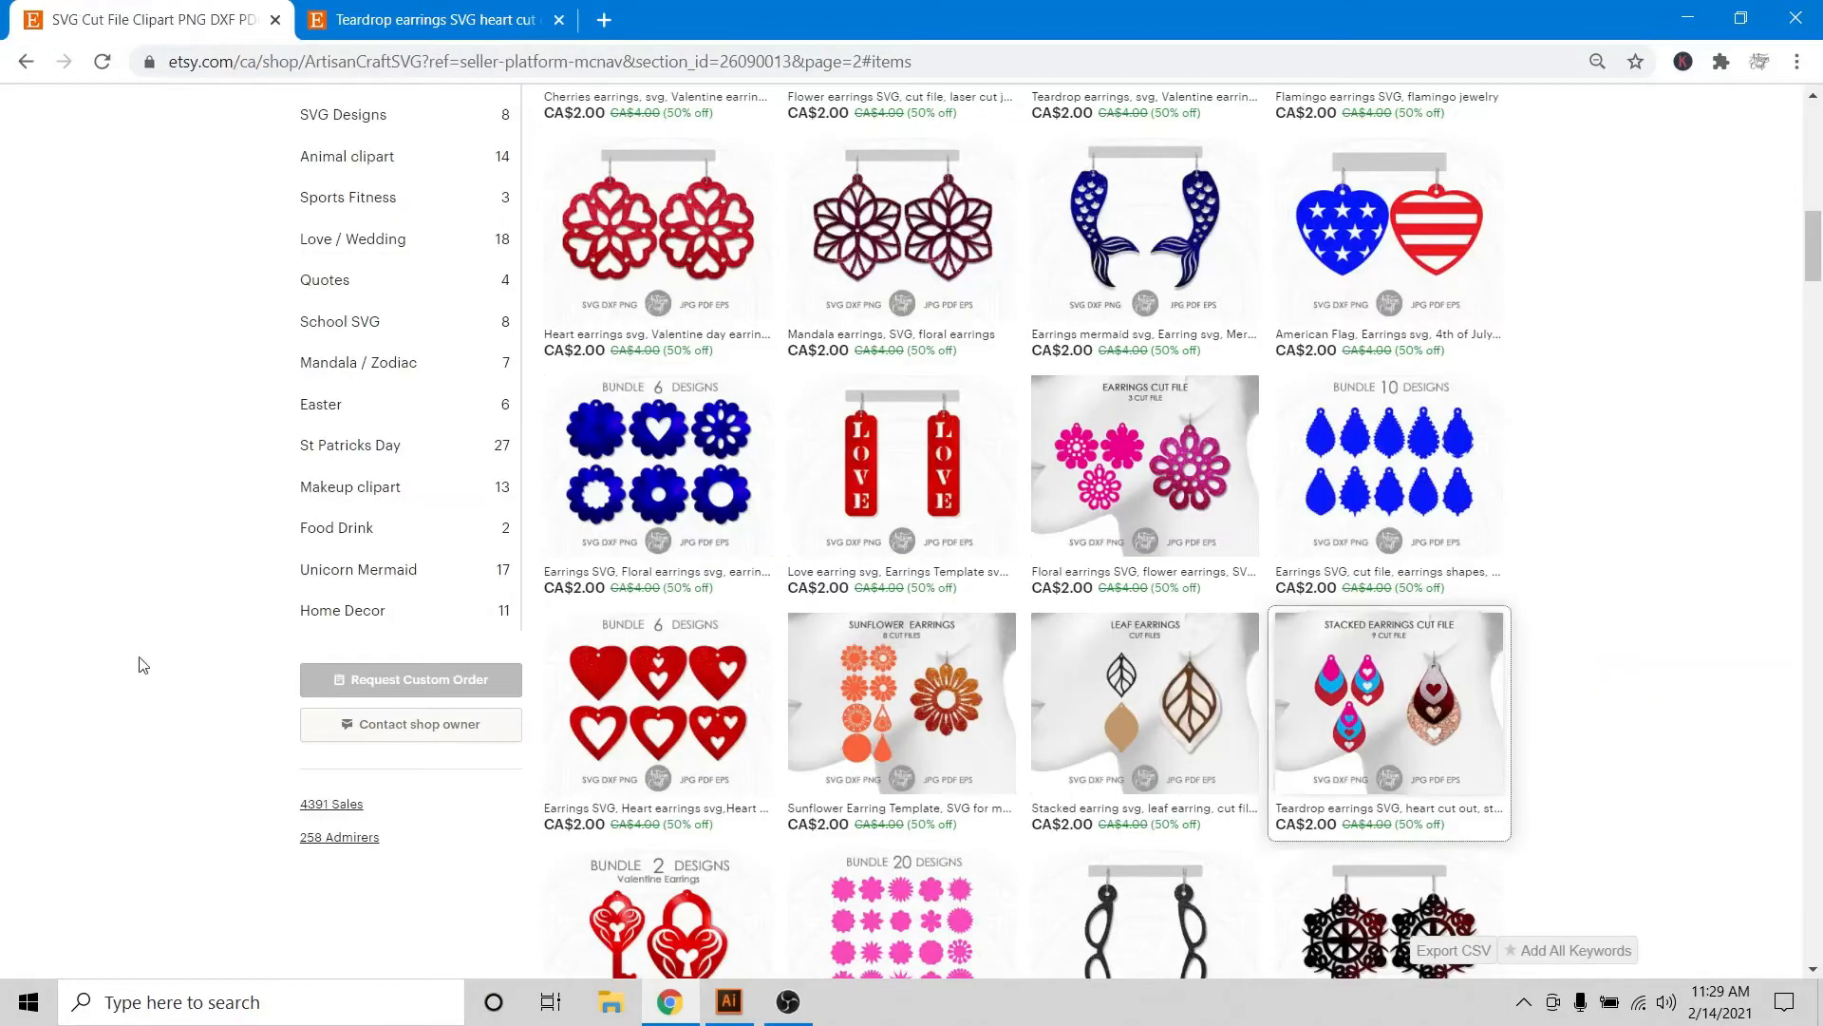
View the enlarged photo of the 10-design blue teardrop earring shapes listing and return to the shop page
left_click(1425, 476)
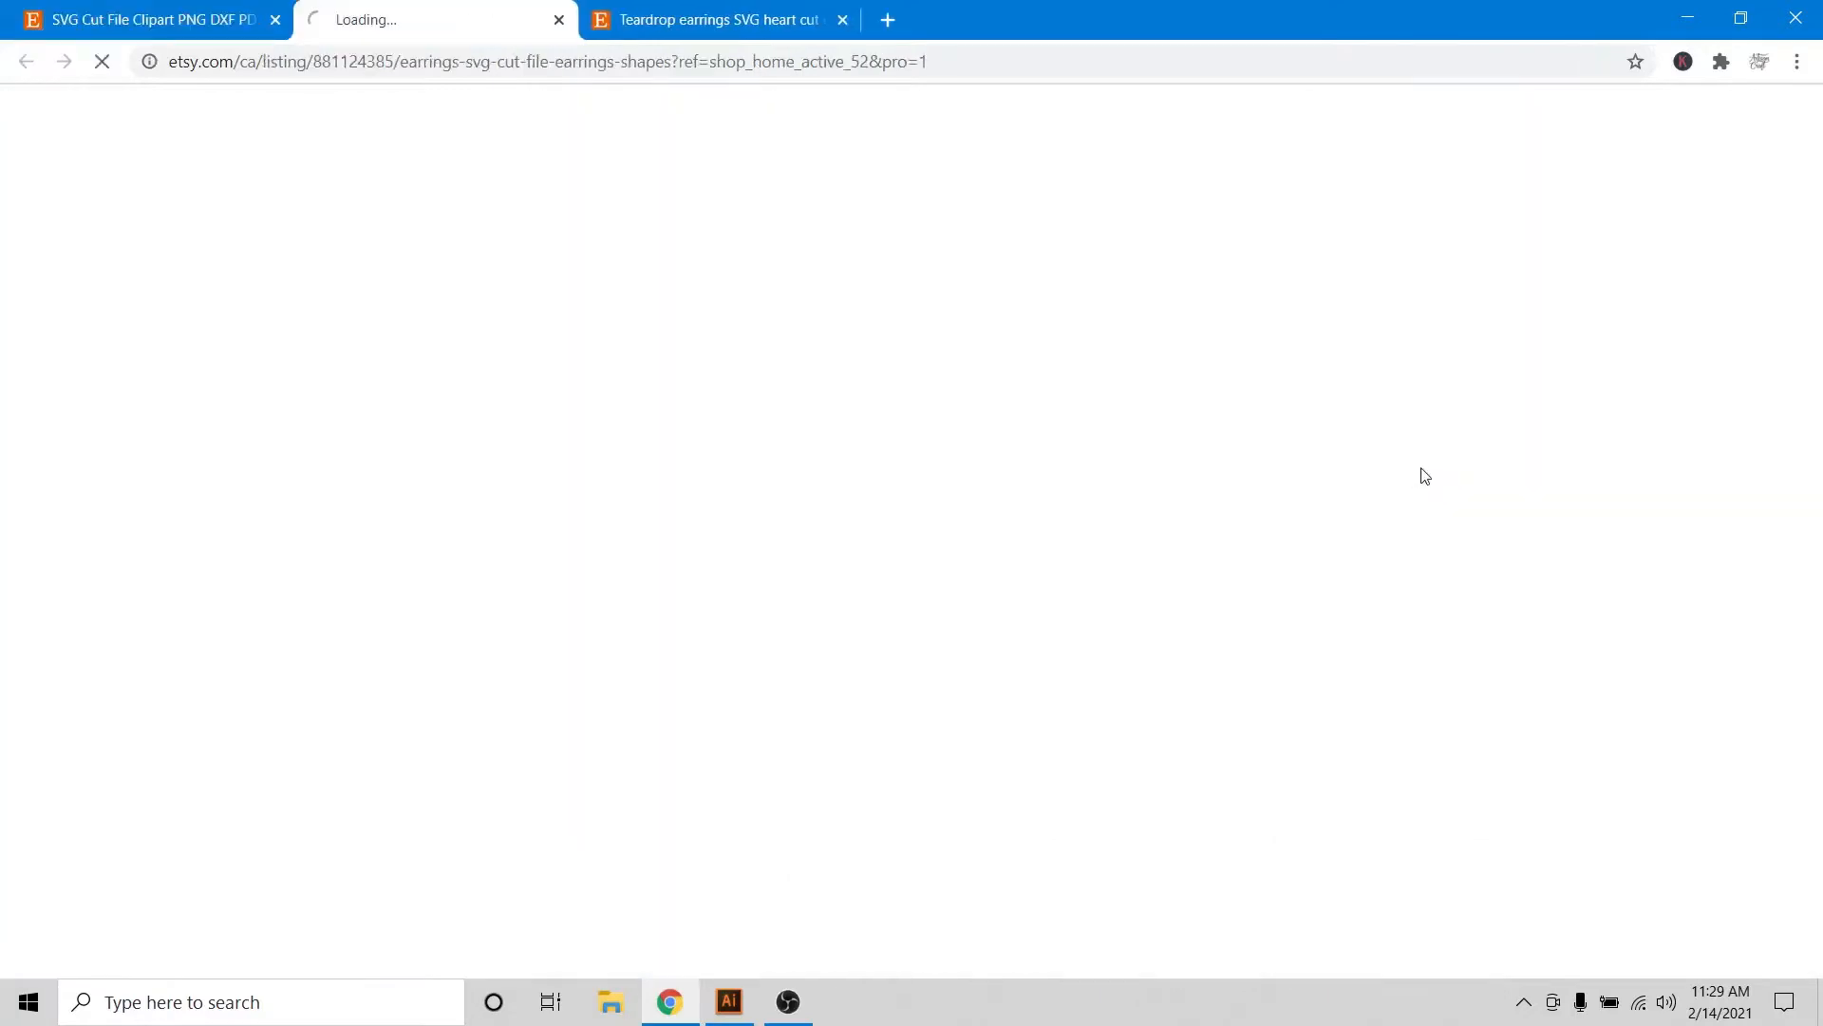
left_click(818, 513)
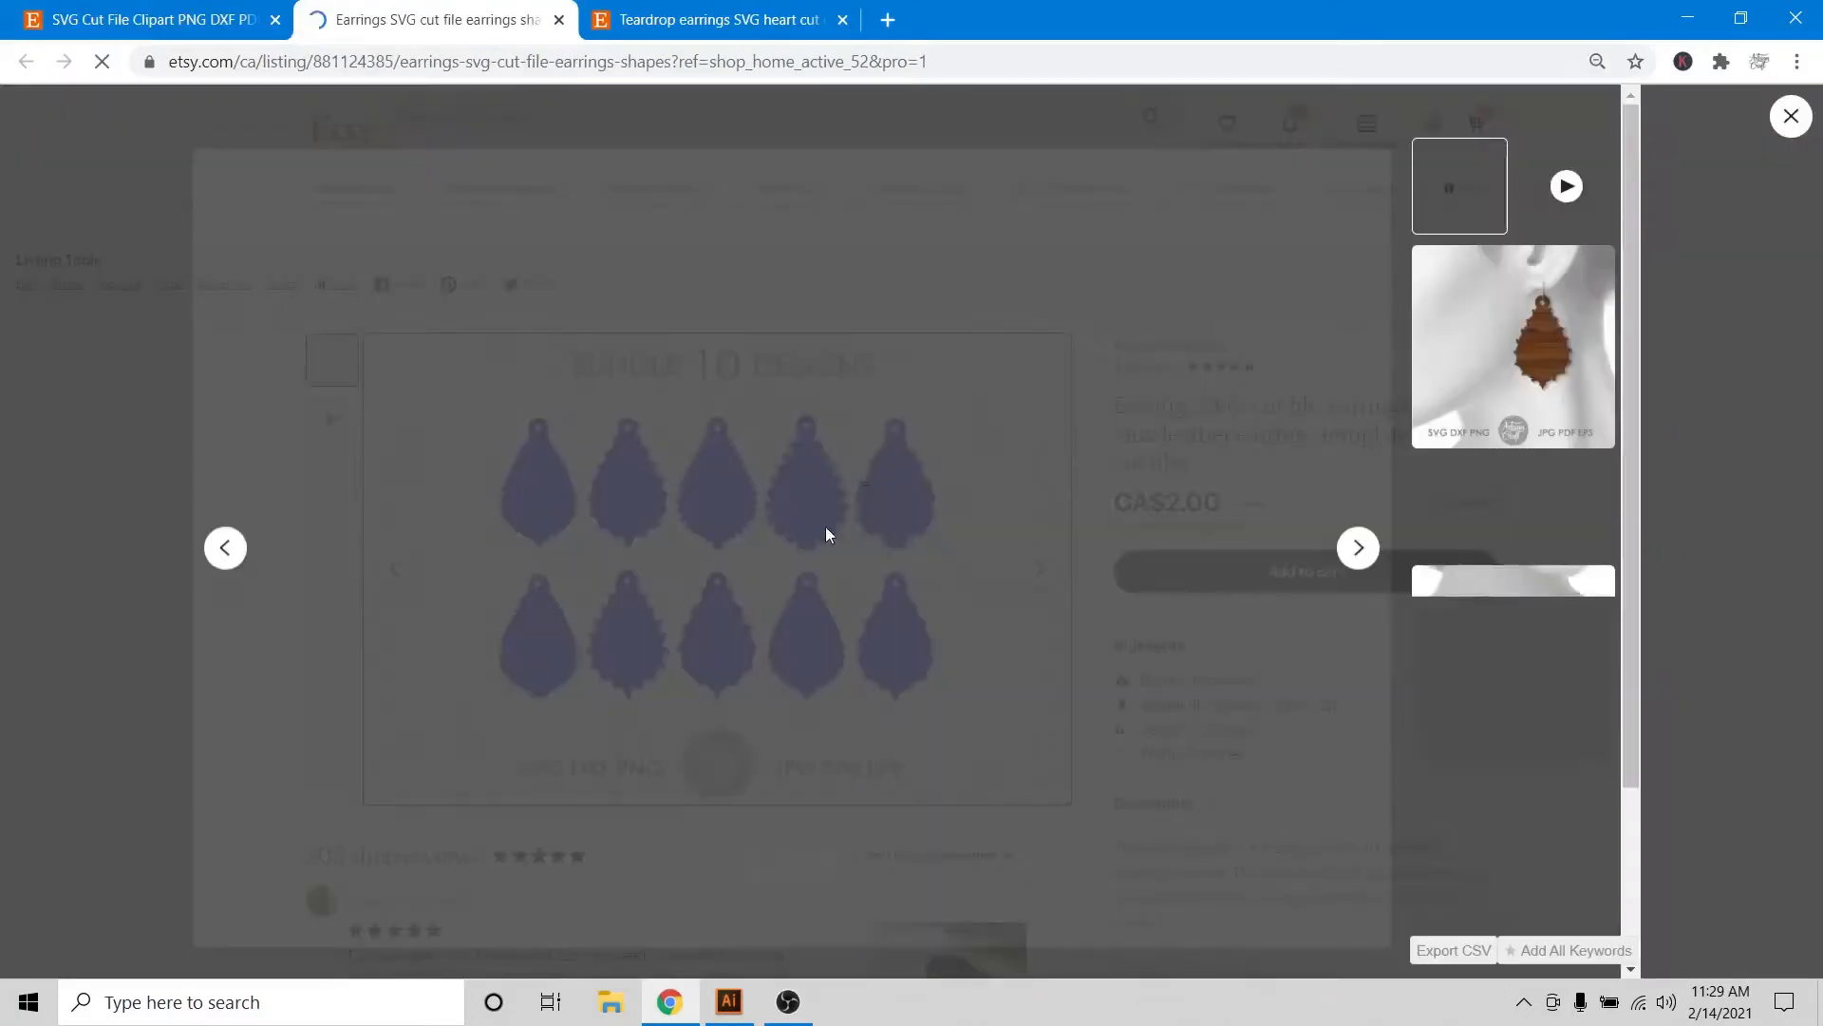
left_click(118, 8)
Open the 10-design red heart teardrop earrings listing, enlarge its photo, and return to the shop page
scroll(122, 478, "down", 10)
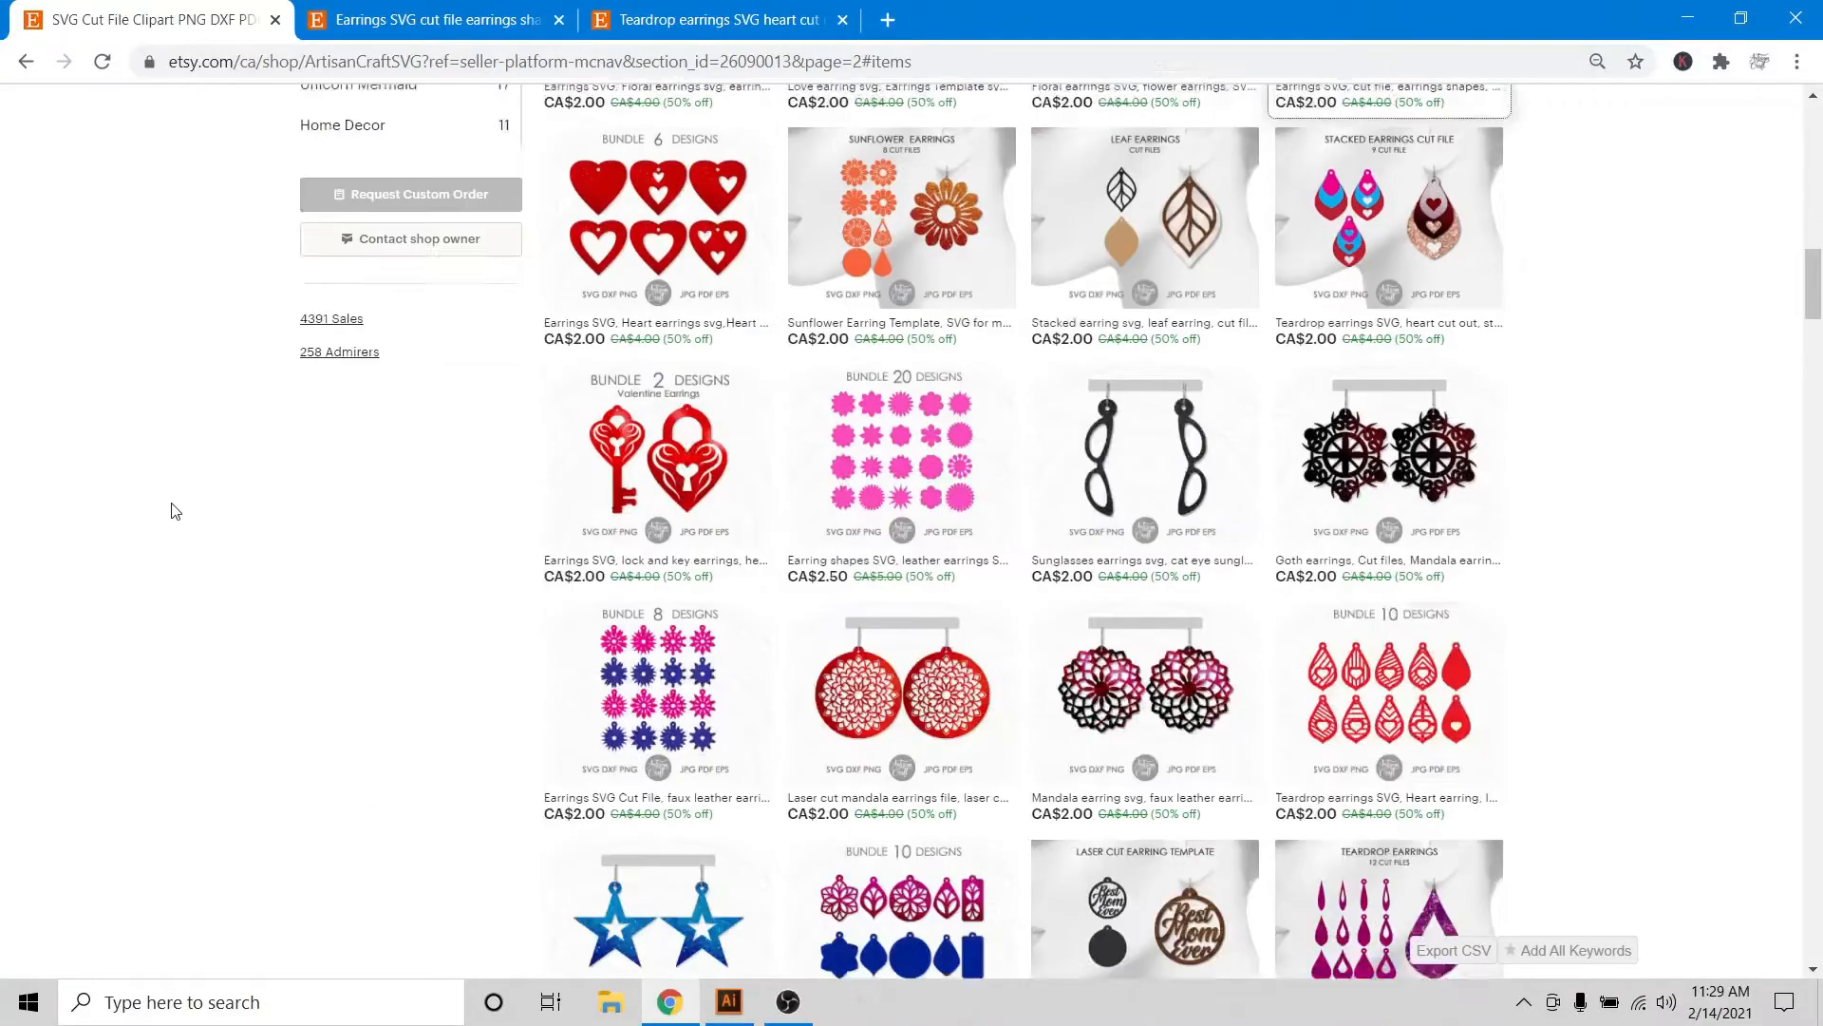
left_click(1409, 244)
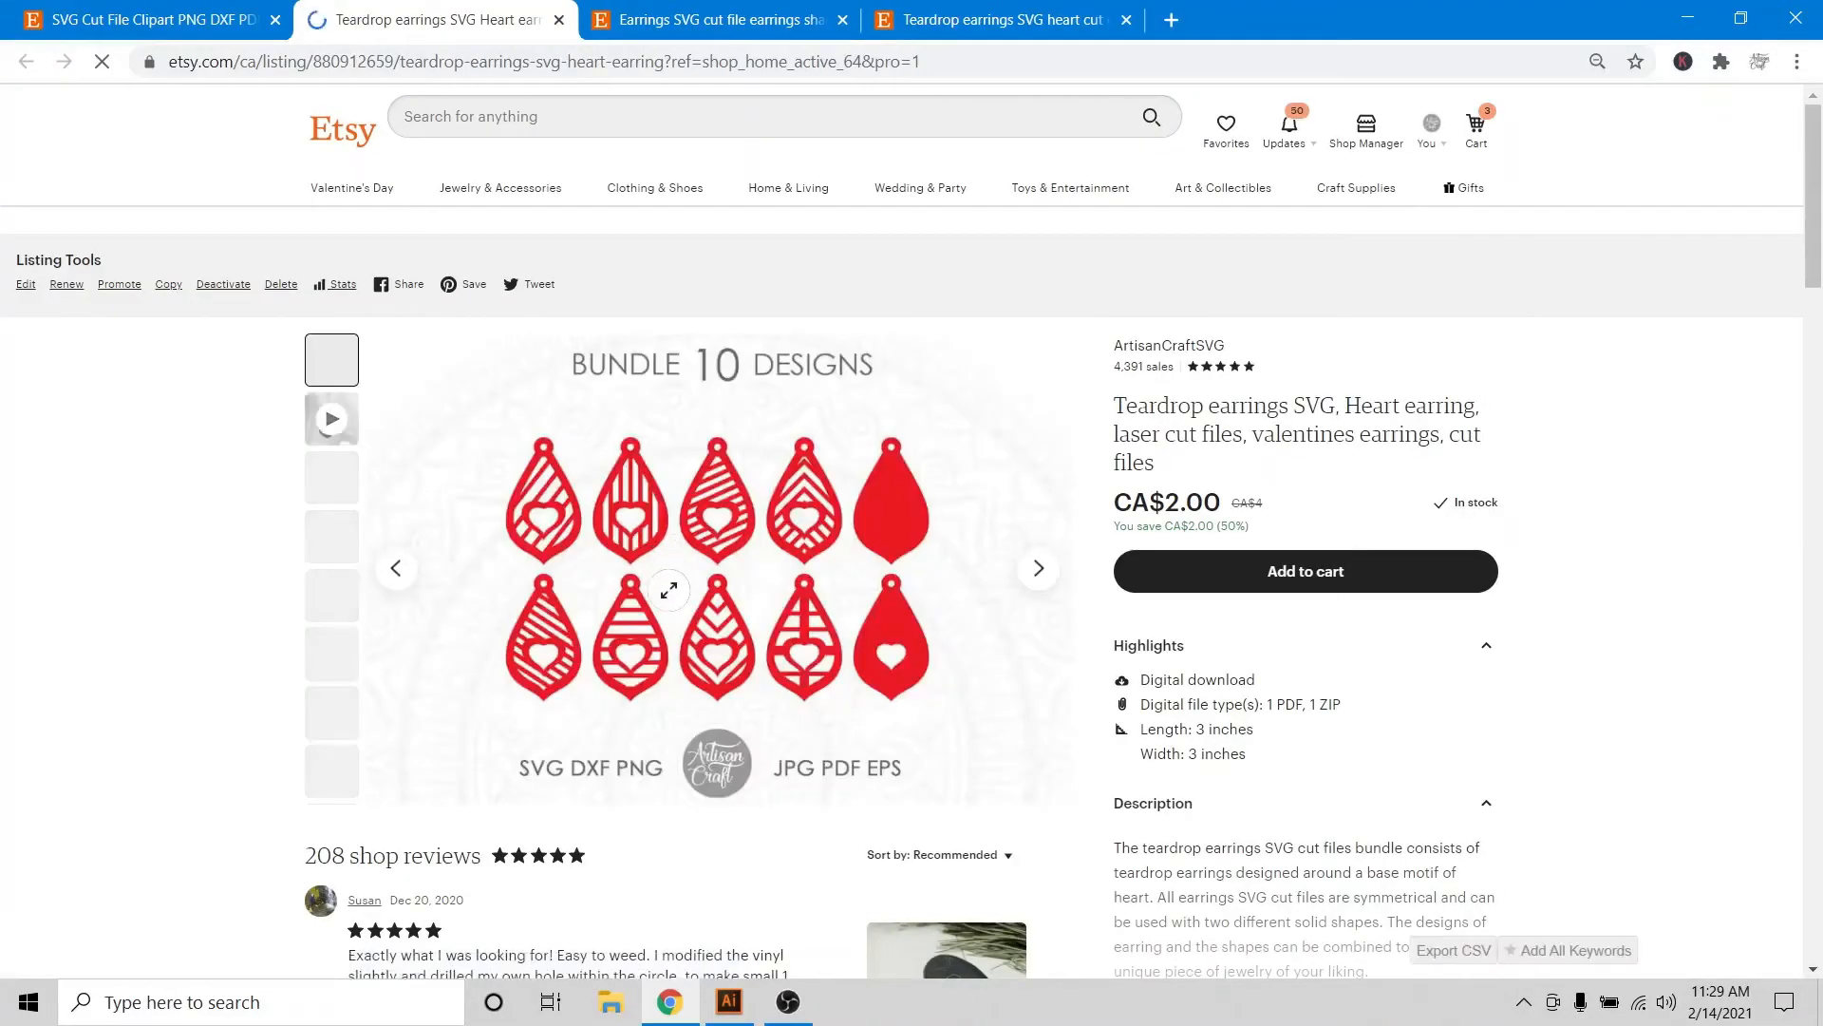
left_click(669, 590)
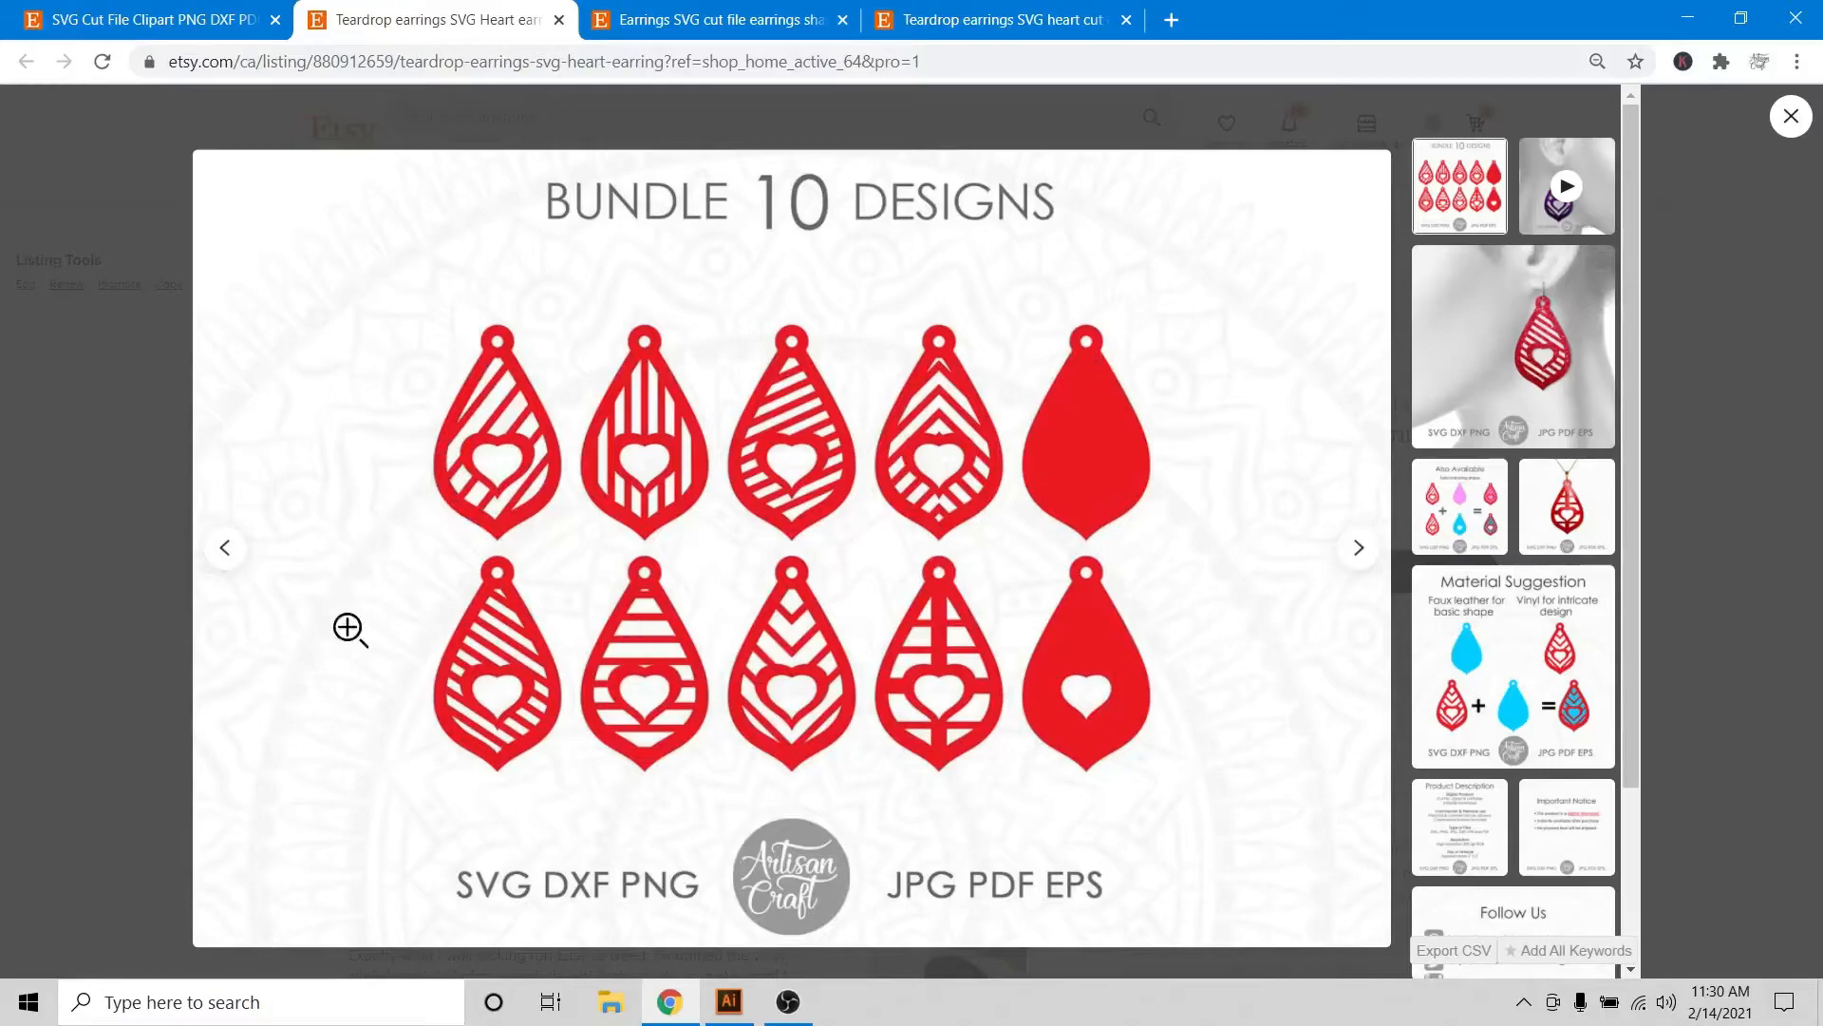
left_click(139, 8)
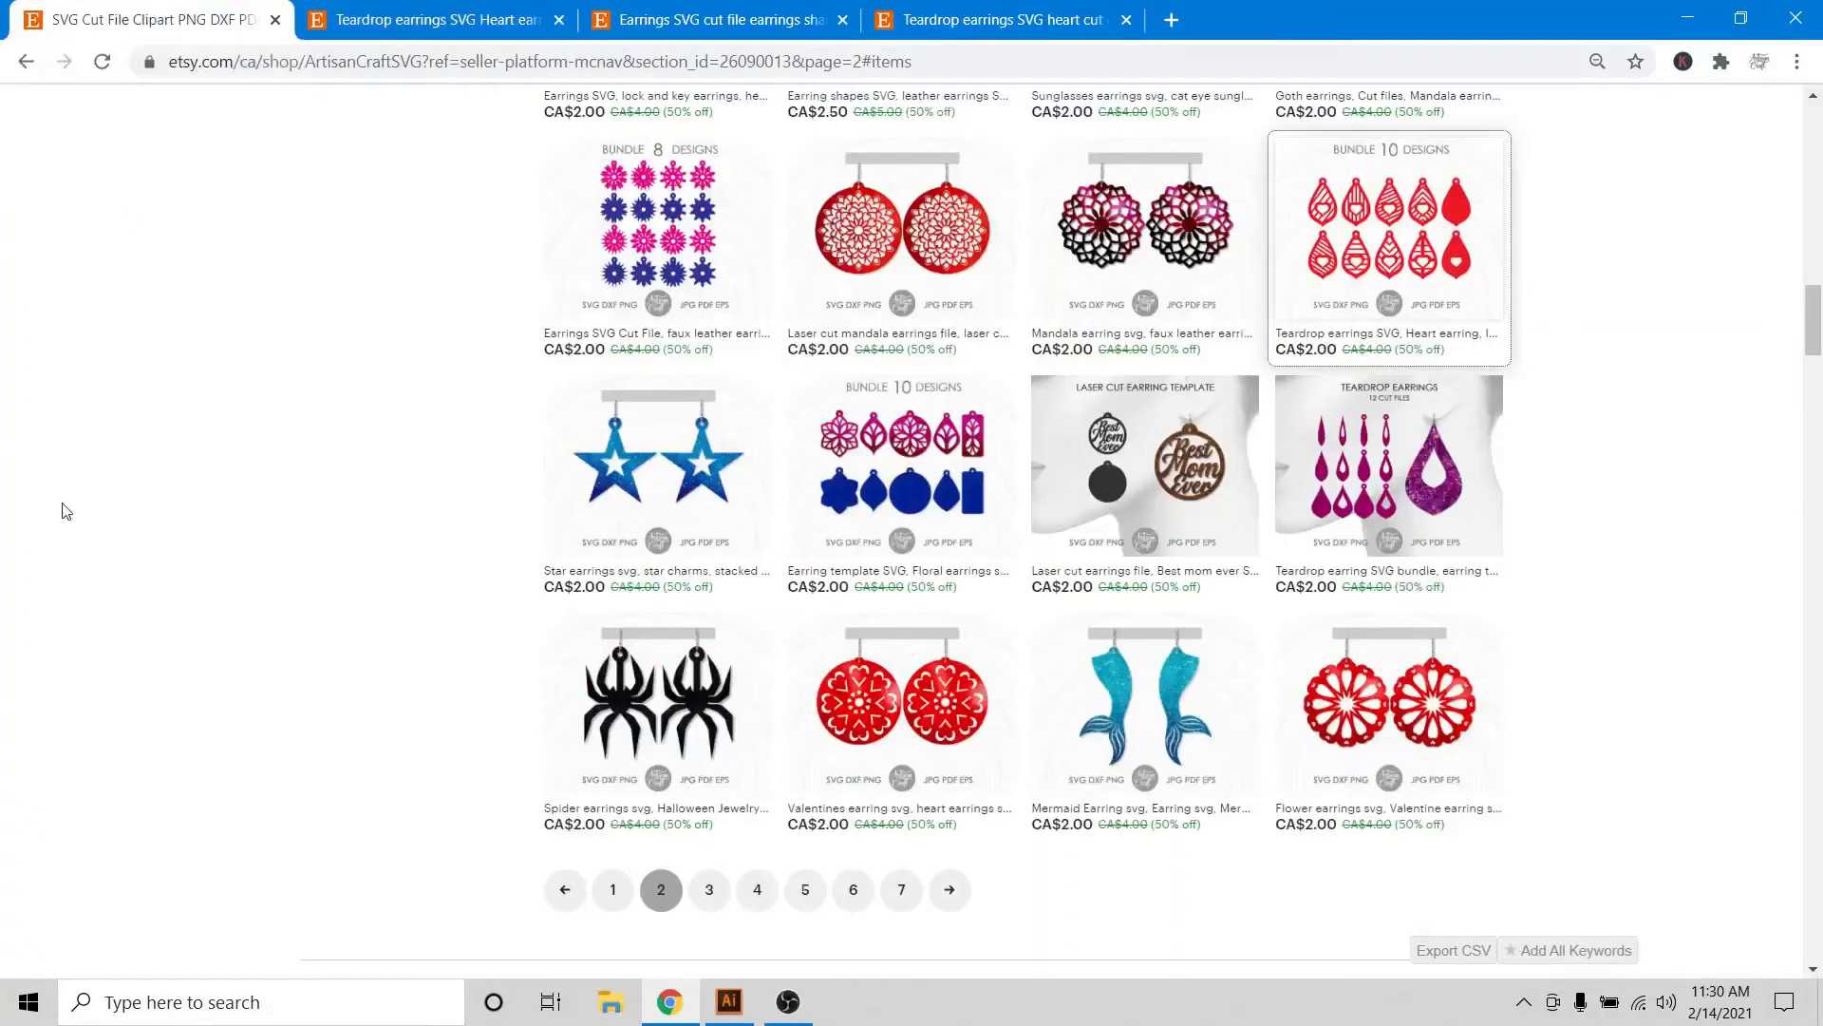
Look through the earring designs on the current shop page and go to page 3 of the shop's items
scroll(257, 538, "up", 15)
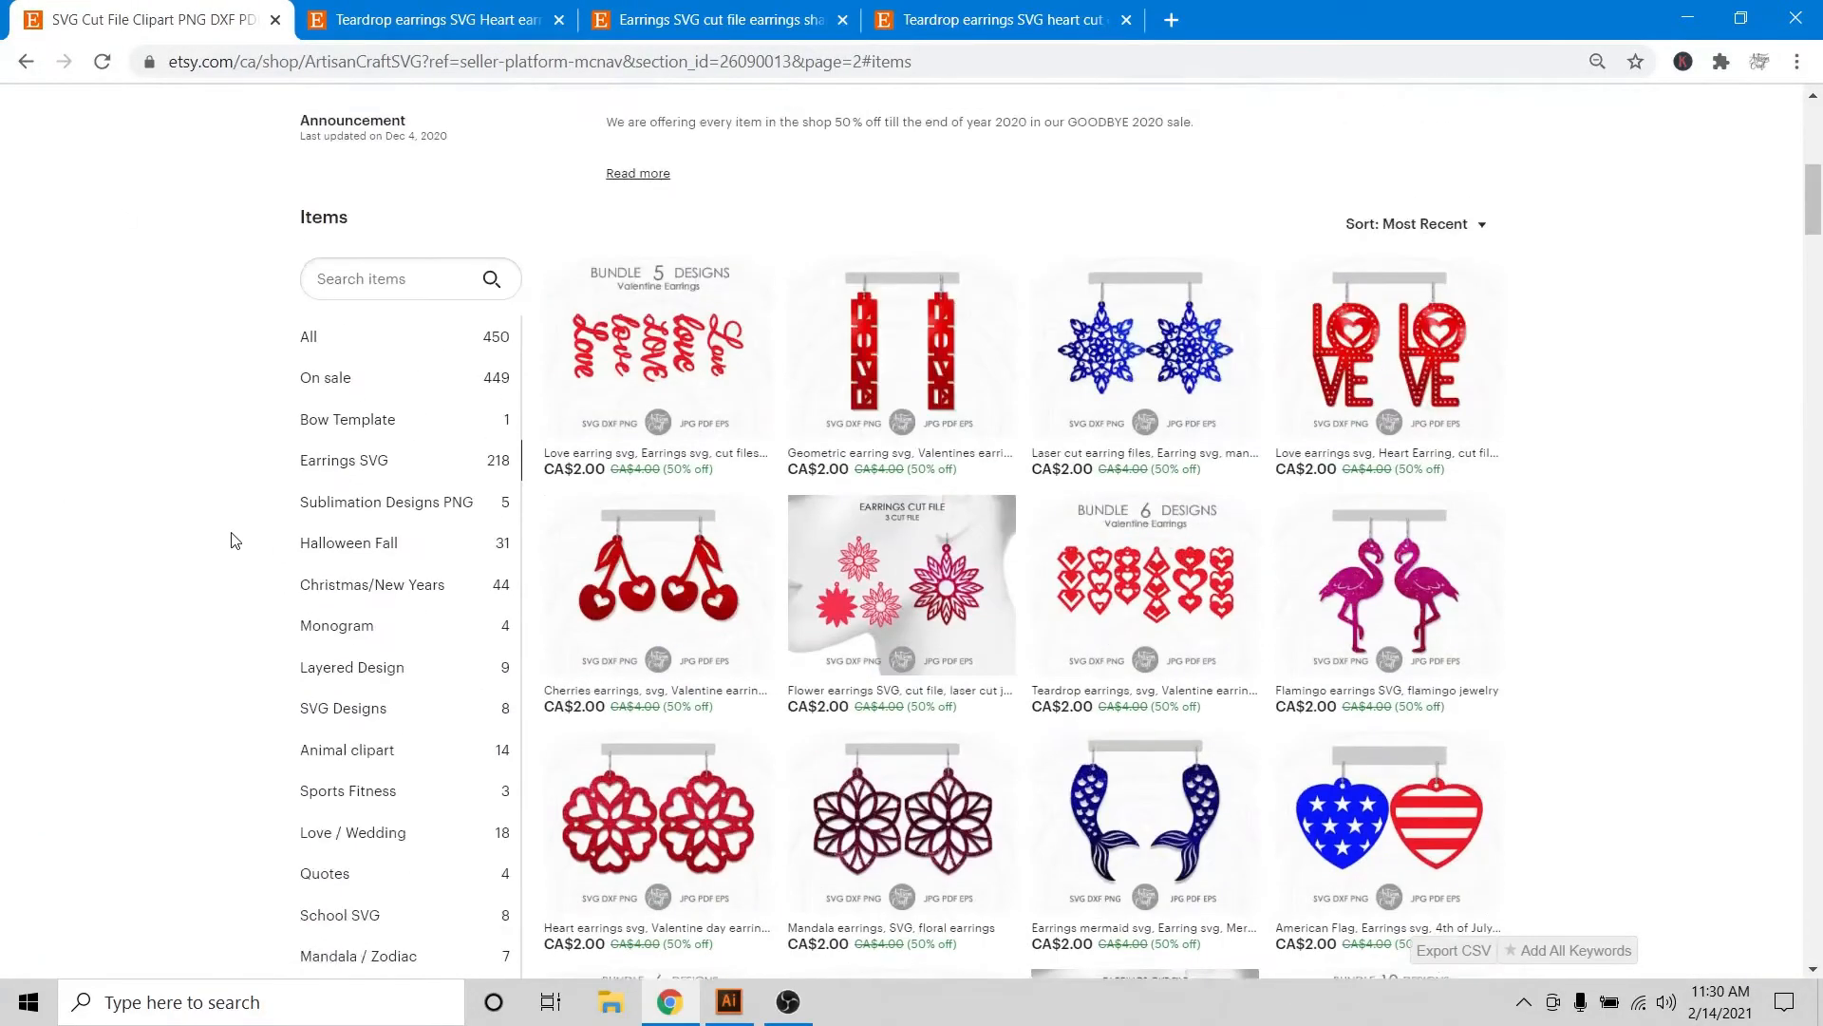
scroll(216, 541, "down", 1)
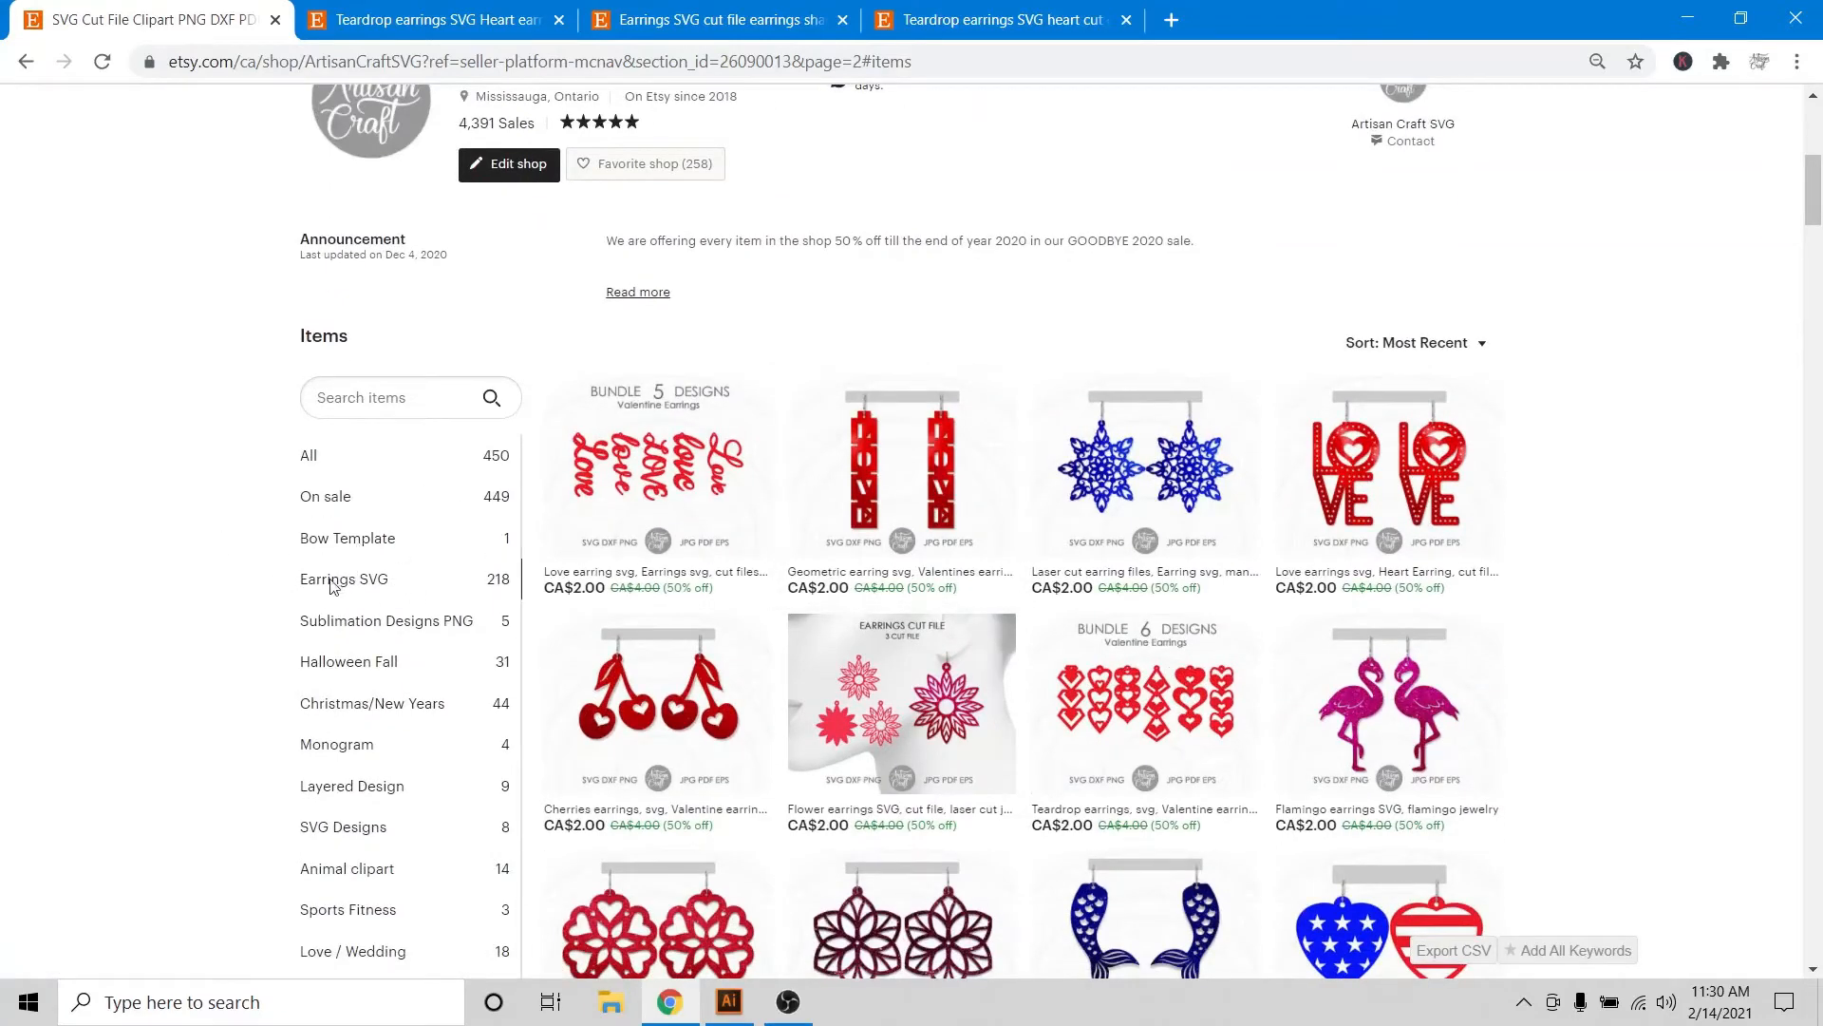
scroll(807, 589, "down", 15)
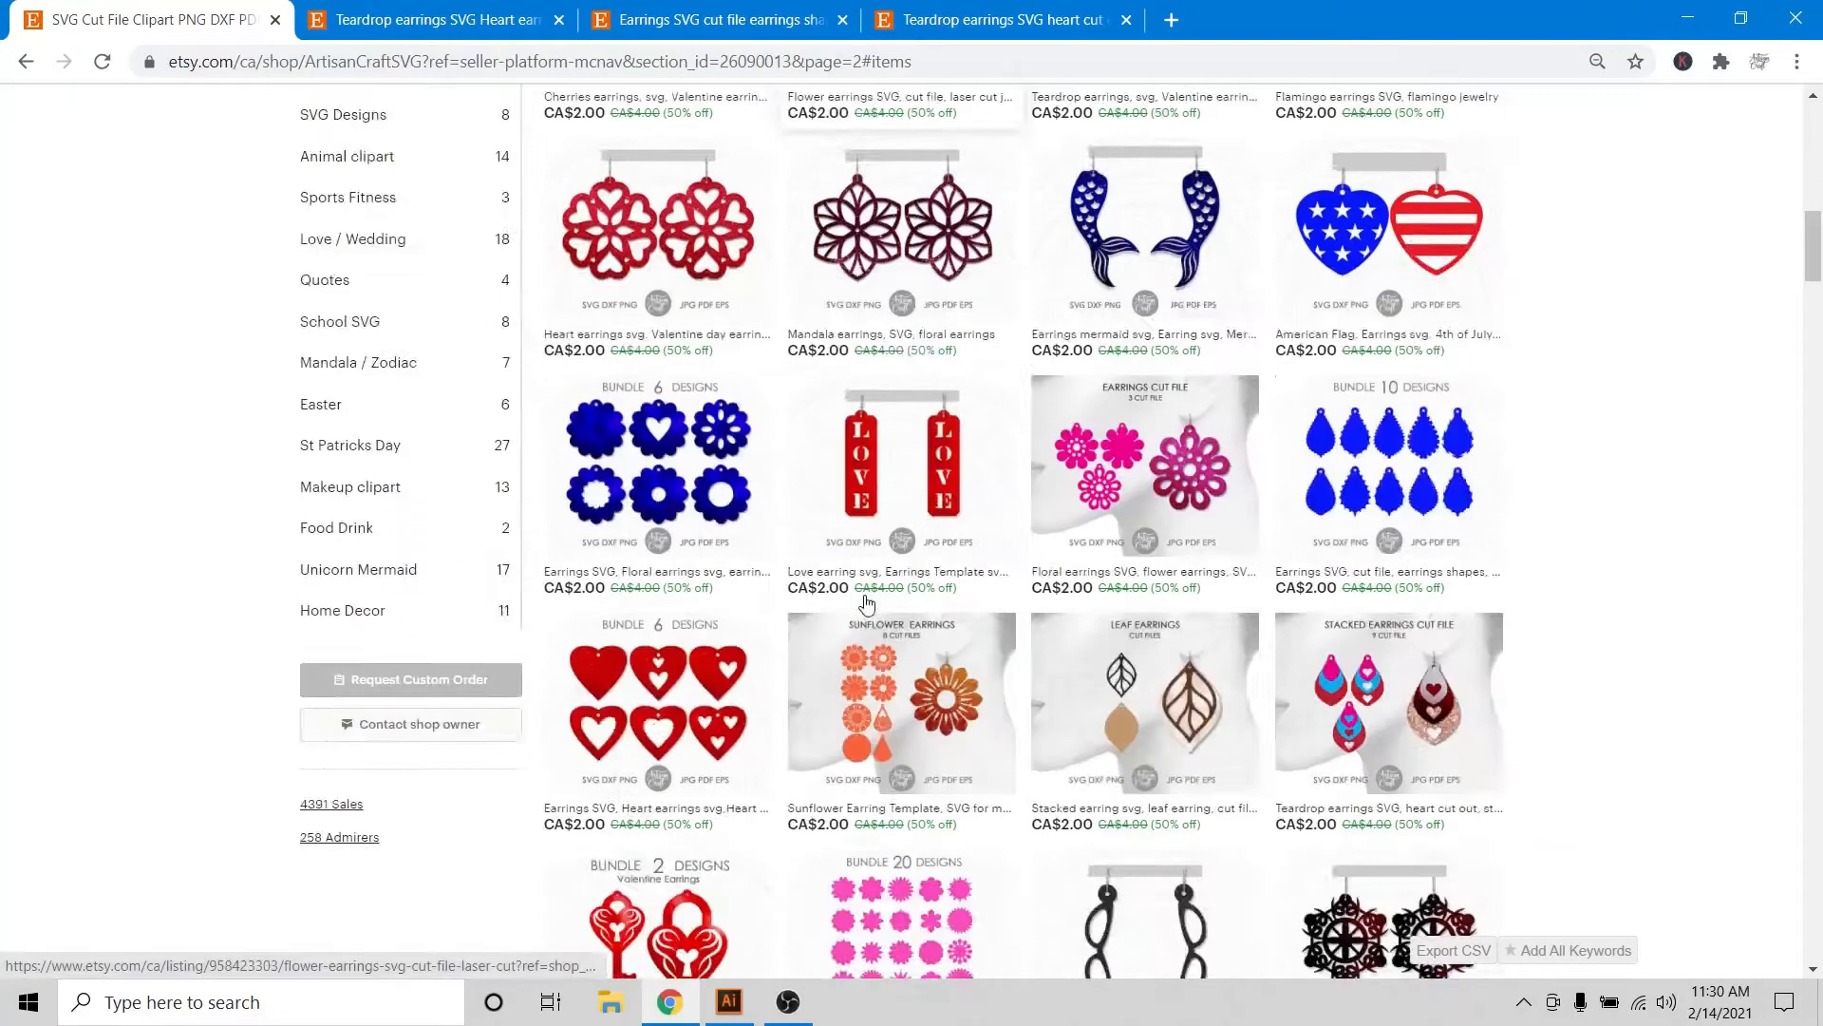
scroll(866, 602, "down", 8)
scroll(709, 276, "up", 5)
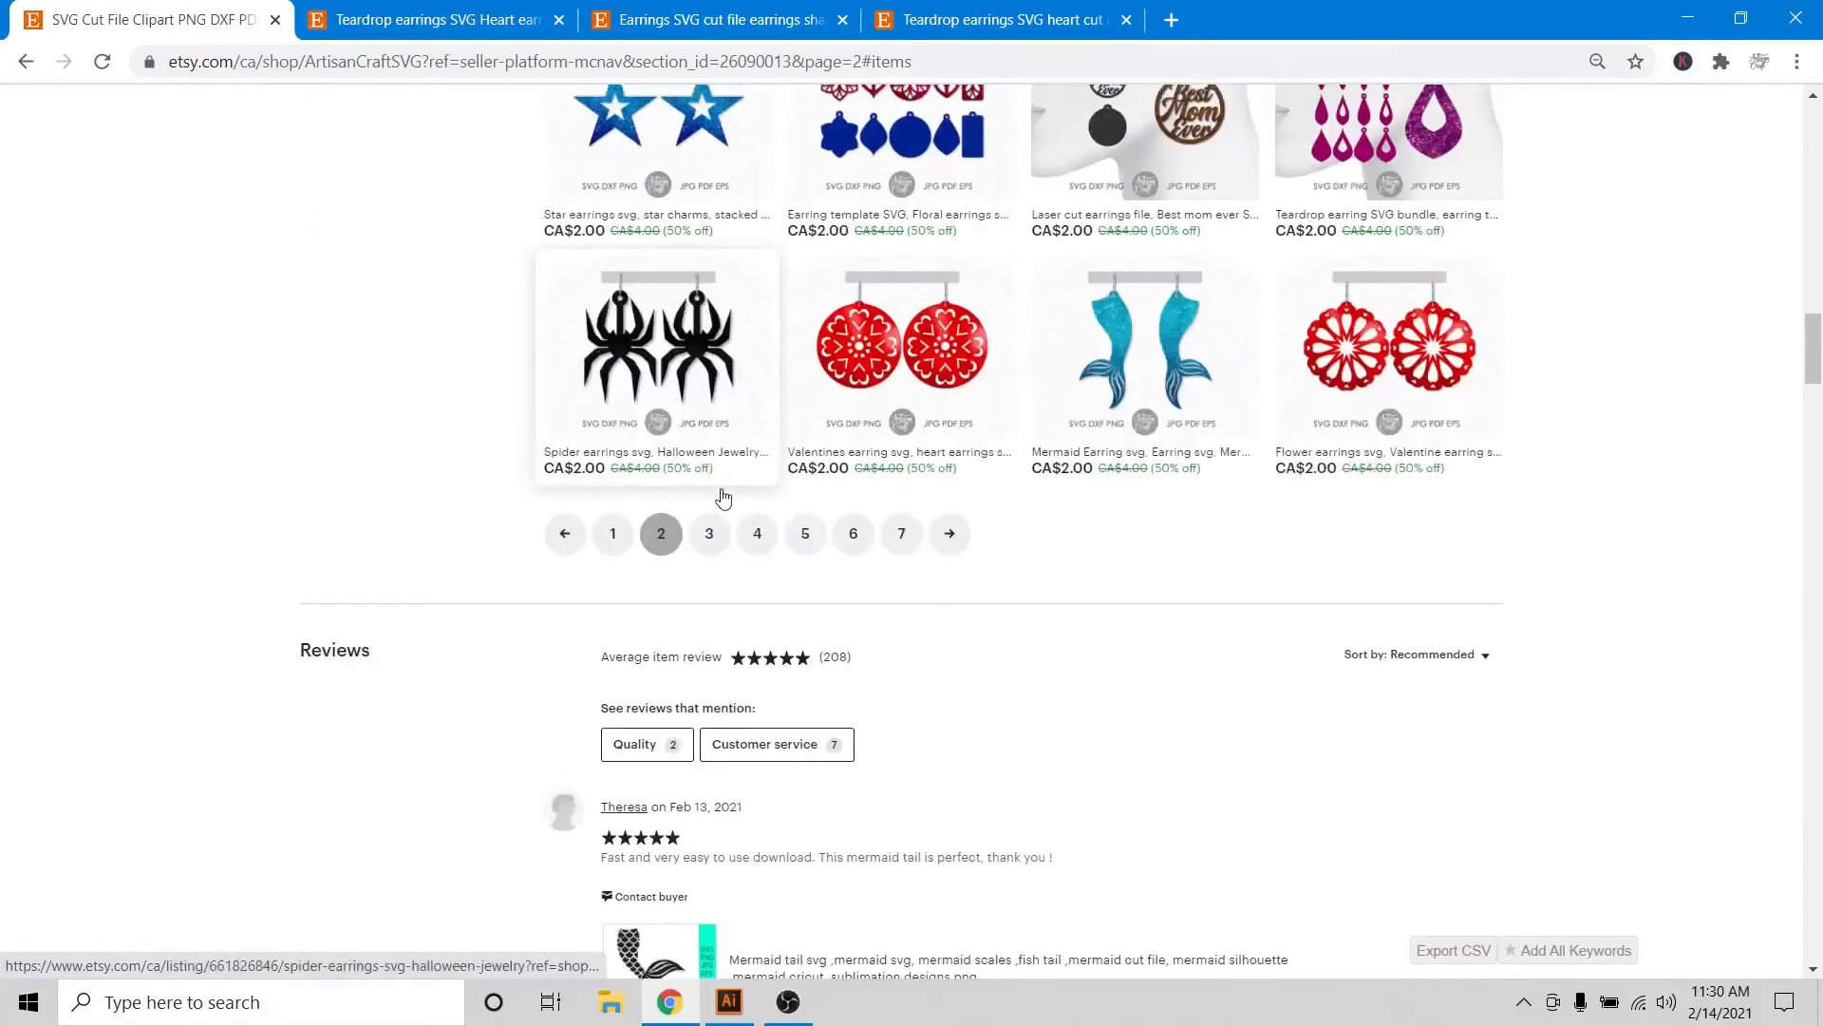
left_click(707, 534)
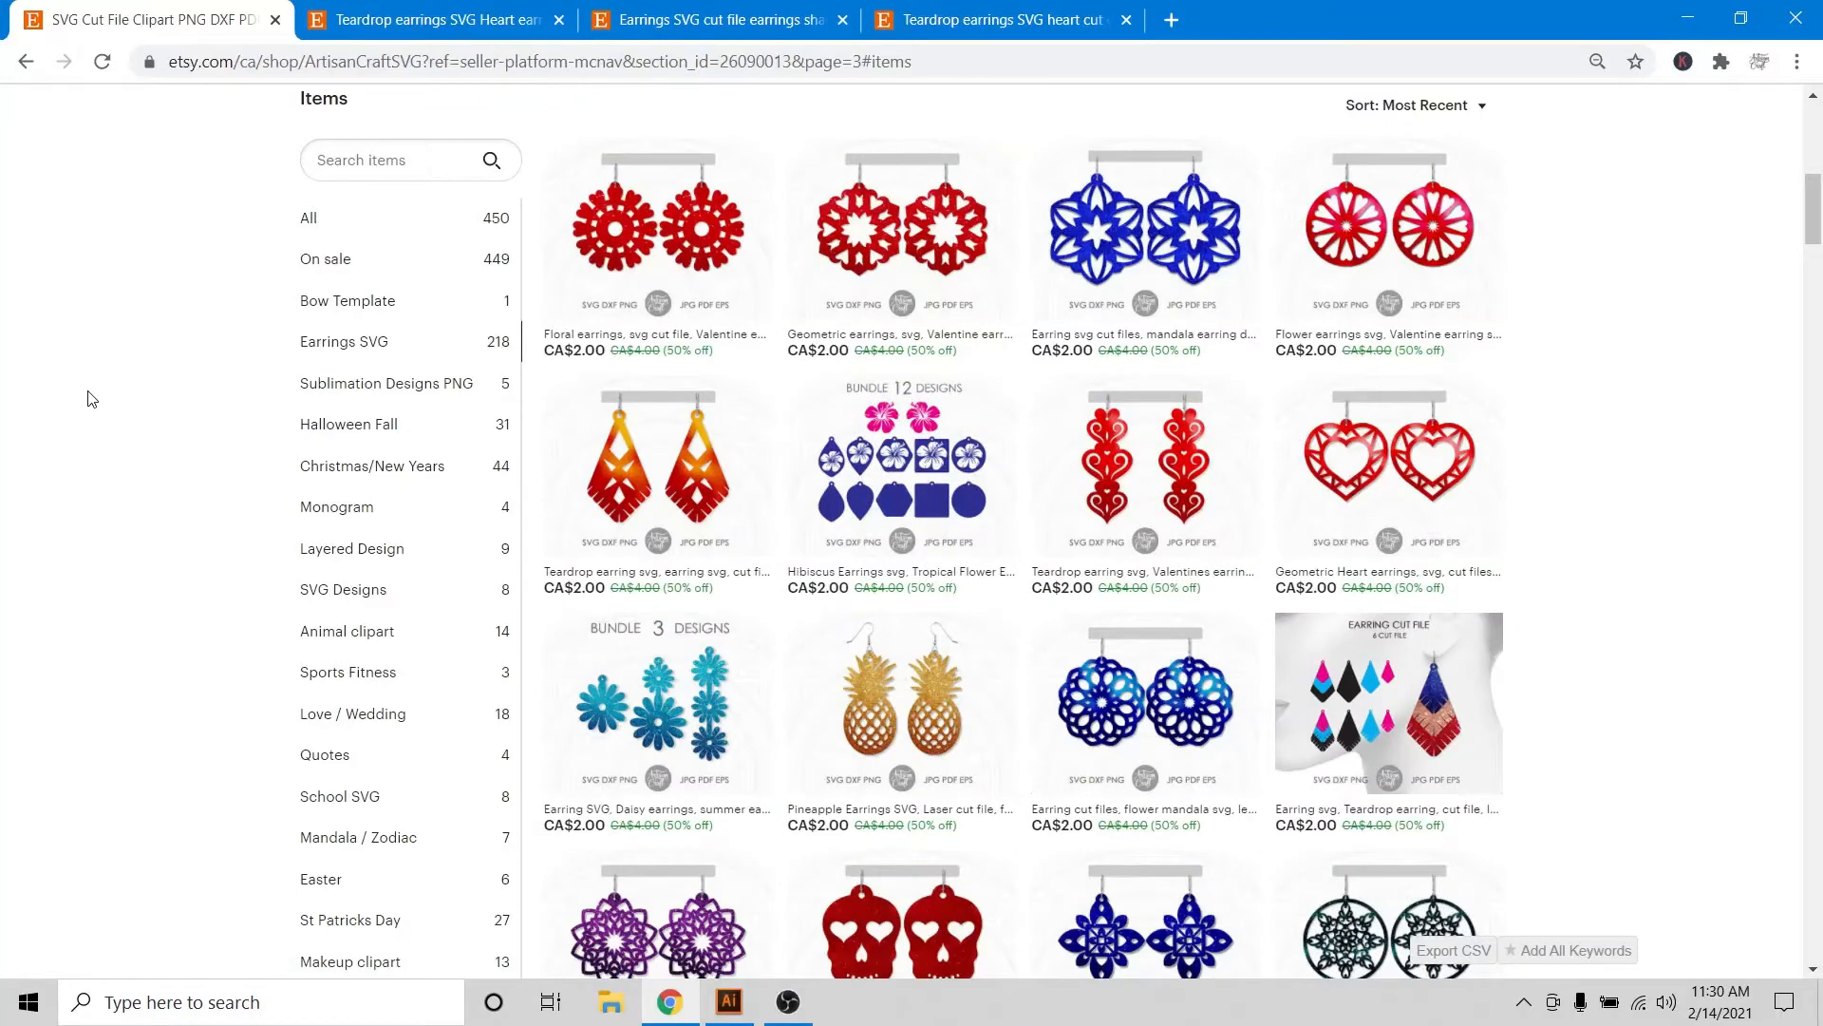
Open the geometrical teardrop earring listing with 6 cut files, review the other open earring listings, and return to the shop page
scroll(245, 439, "down", 2)
left_click(1422, 488)
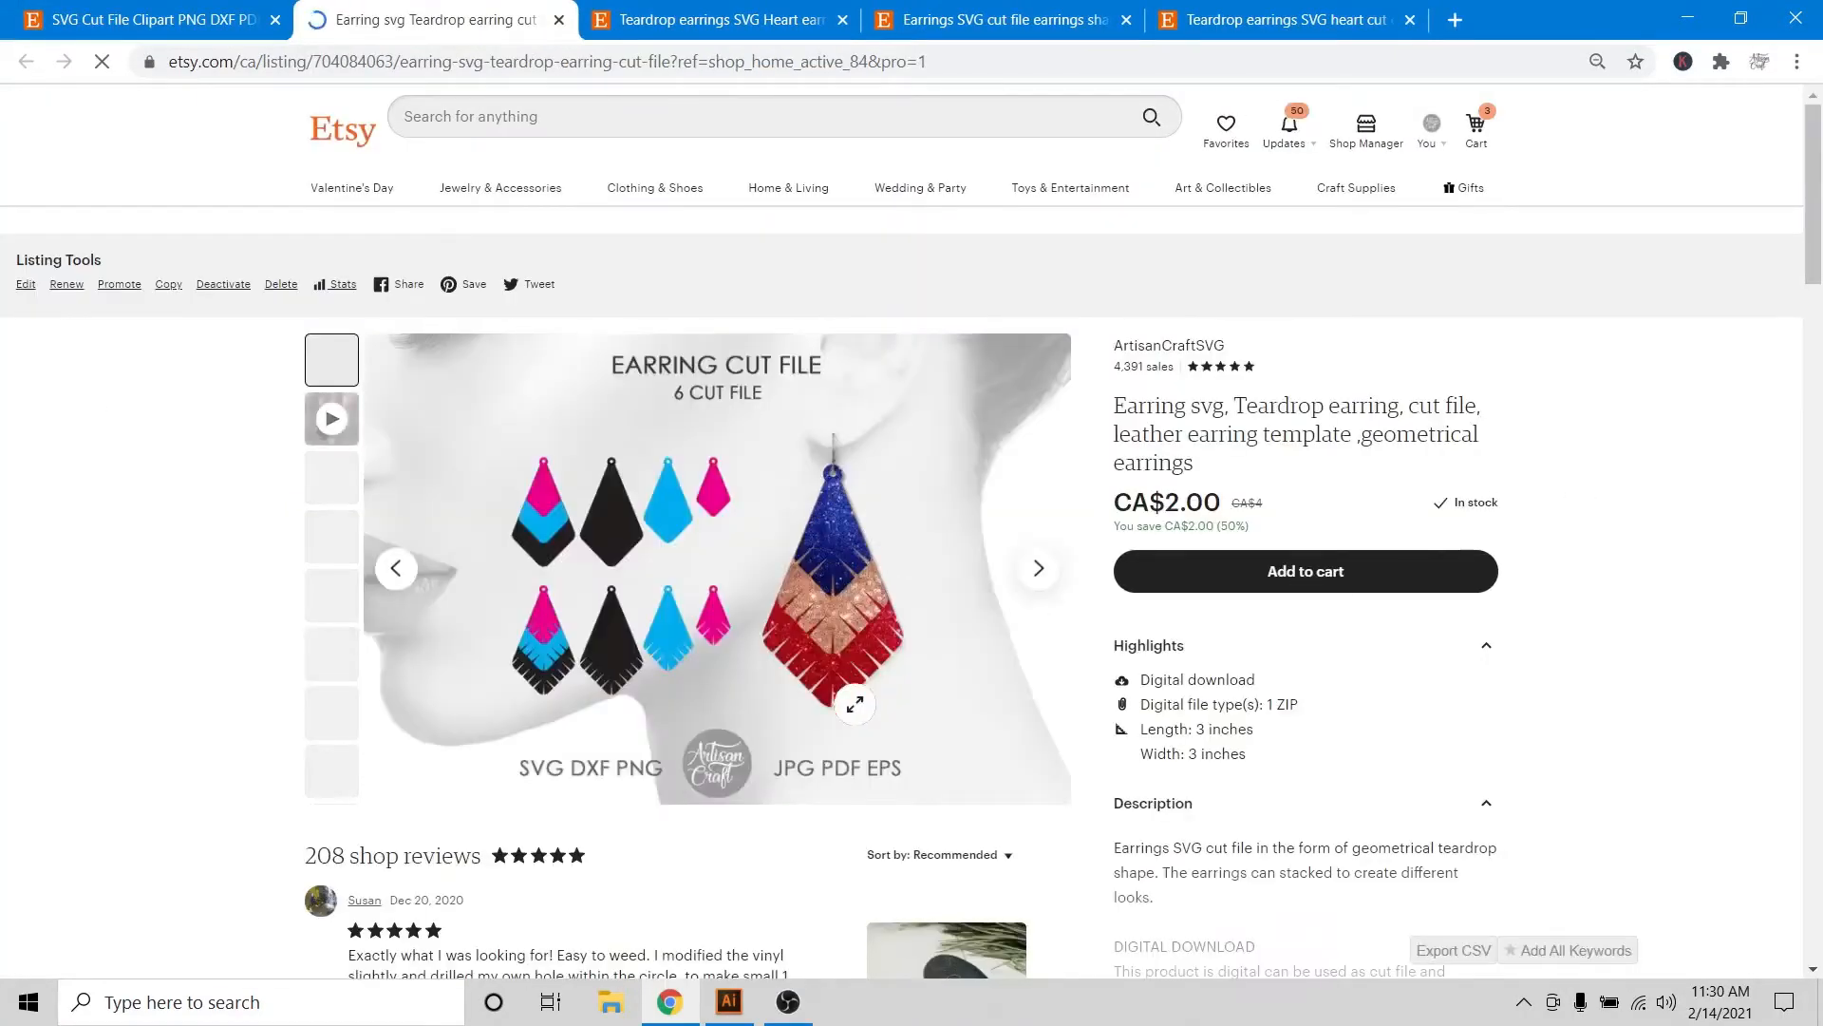
left_click(685, 11)
left_click(987, 19)
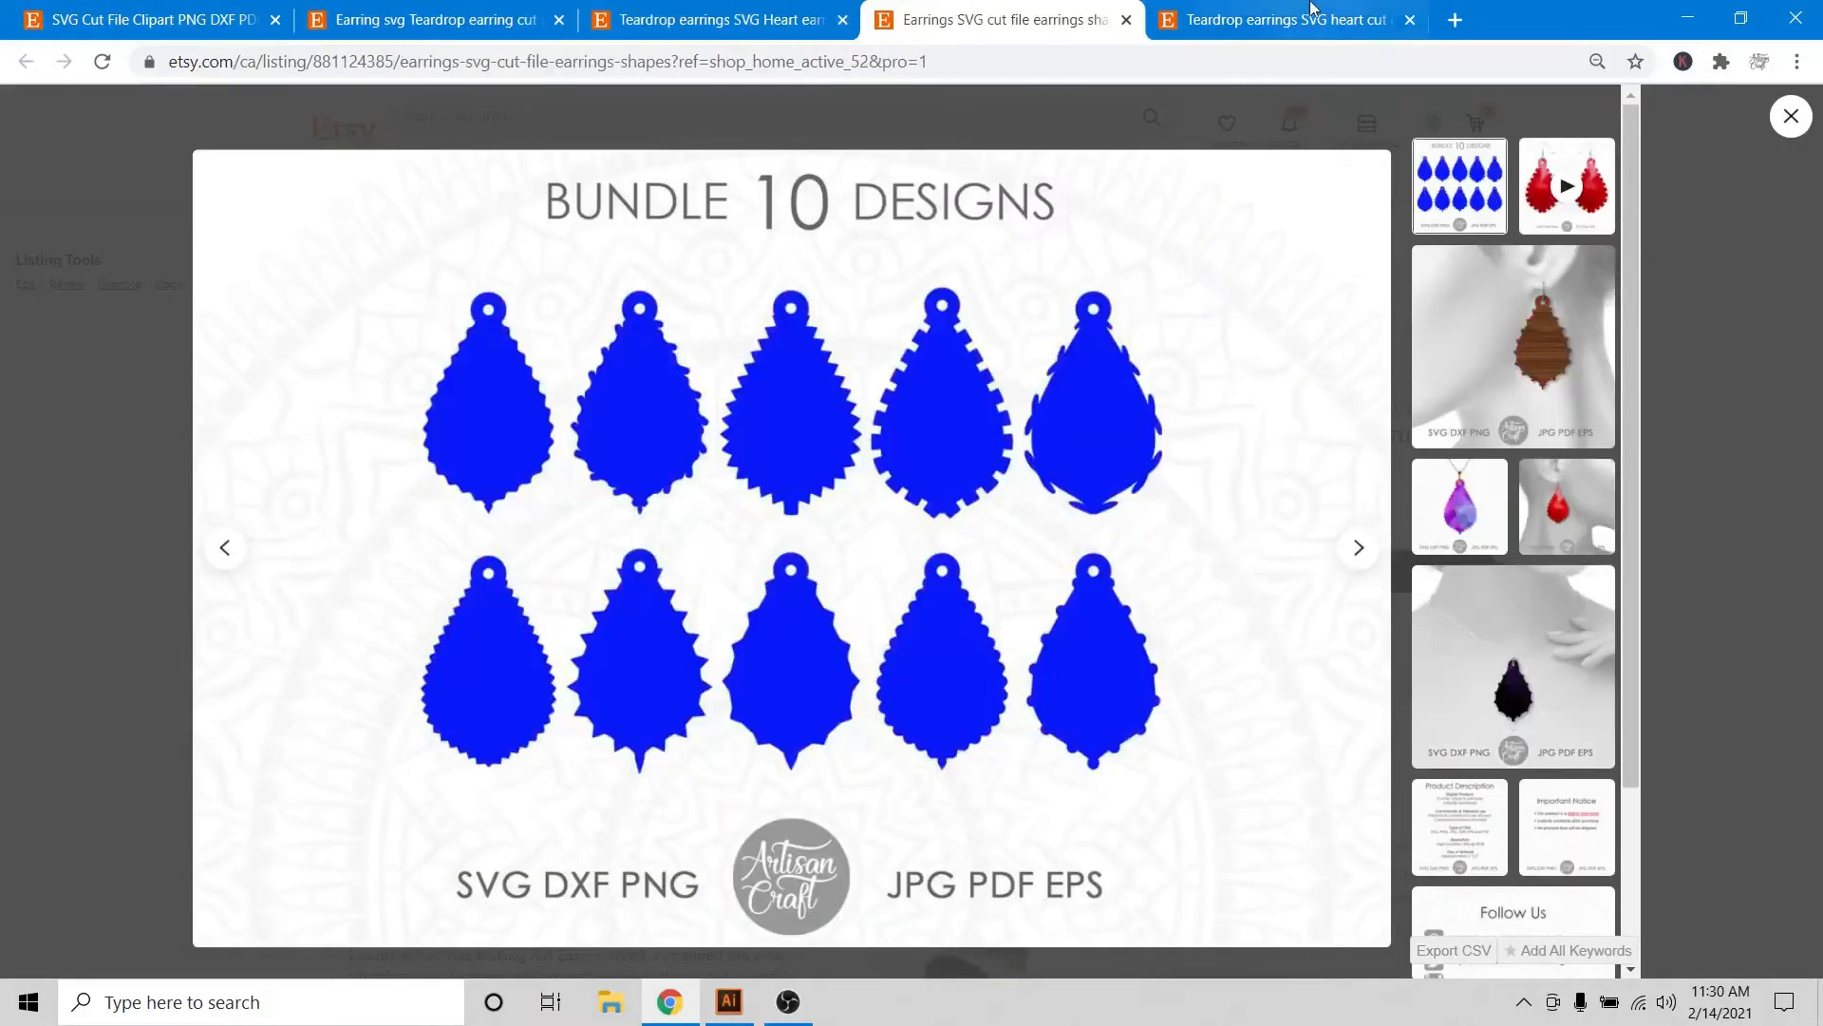
left_click(1234, 19)
left_click(171, 19)
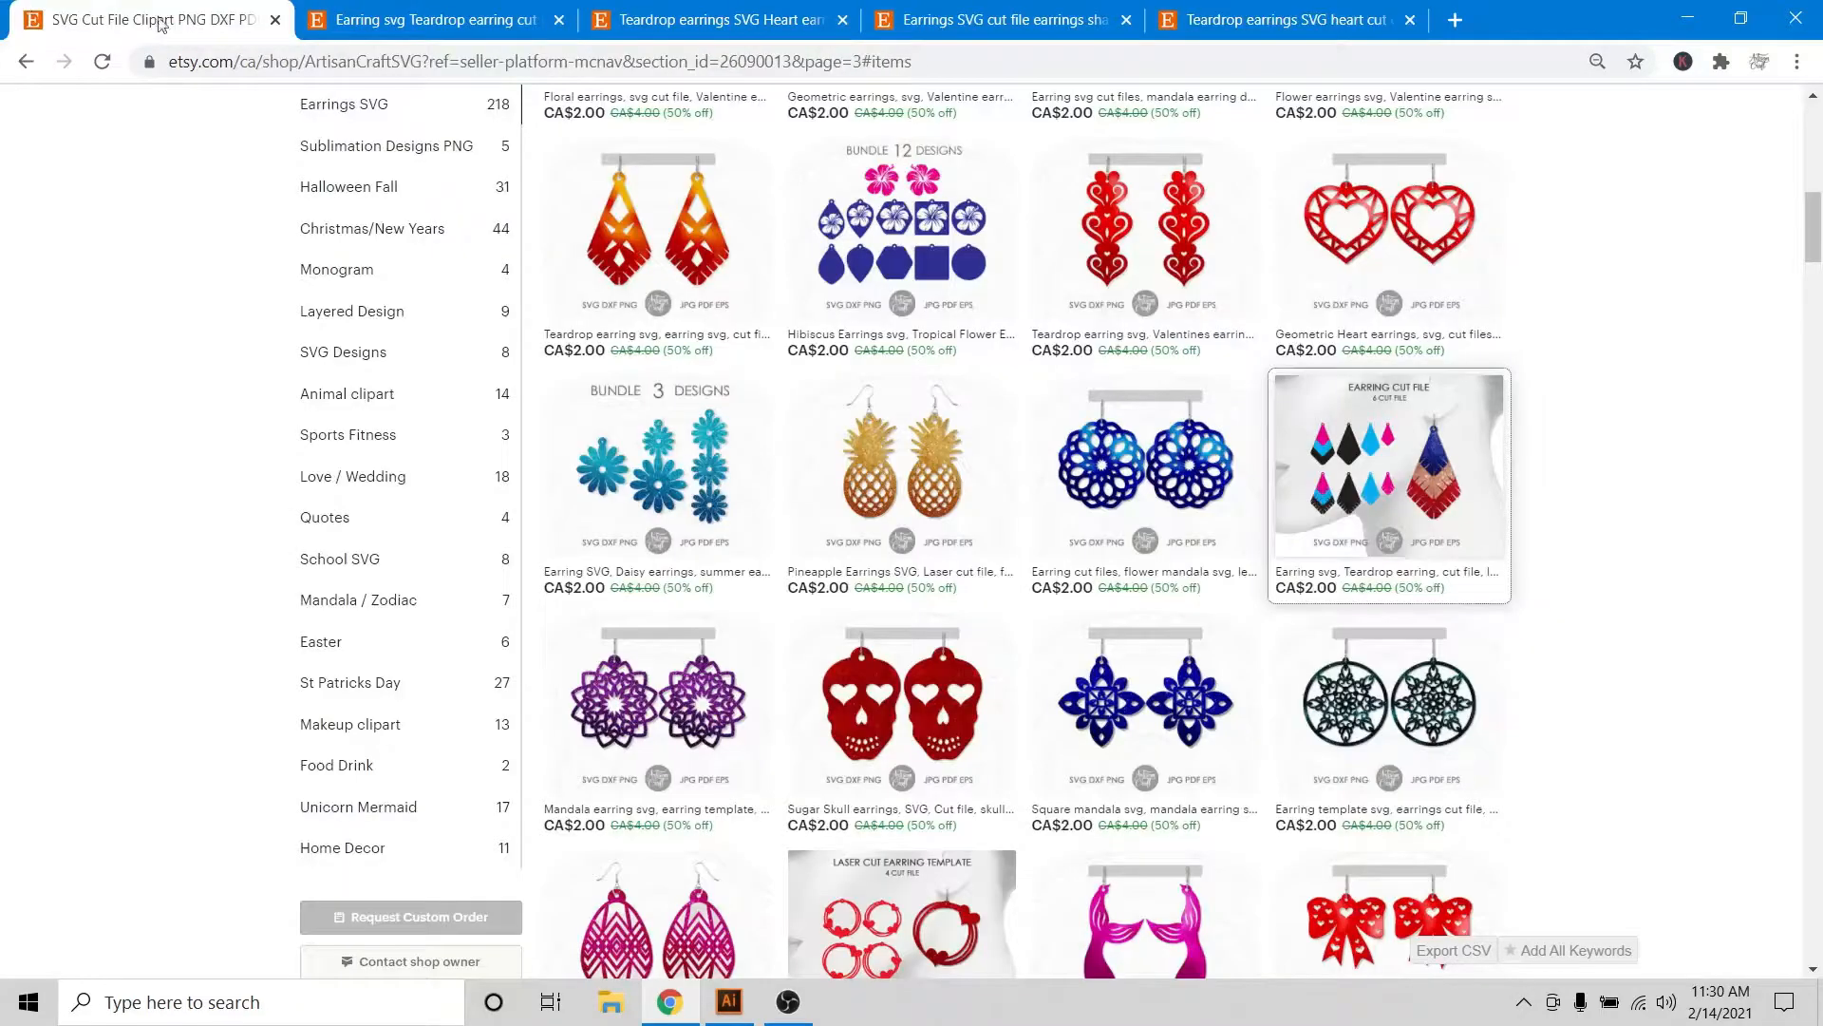
Find and open the red heart teardrop earrings listing with 12 cut files further down the shop page
scroll(67, 598, "down", 10)
scroll(67, 598, "down", 1)
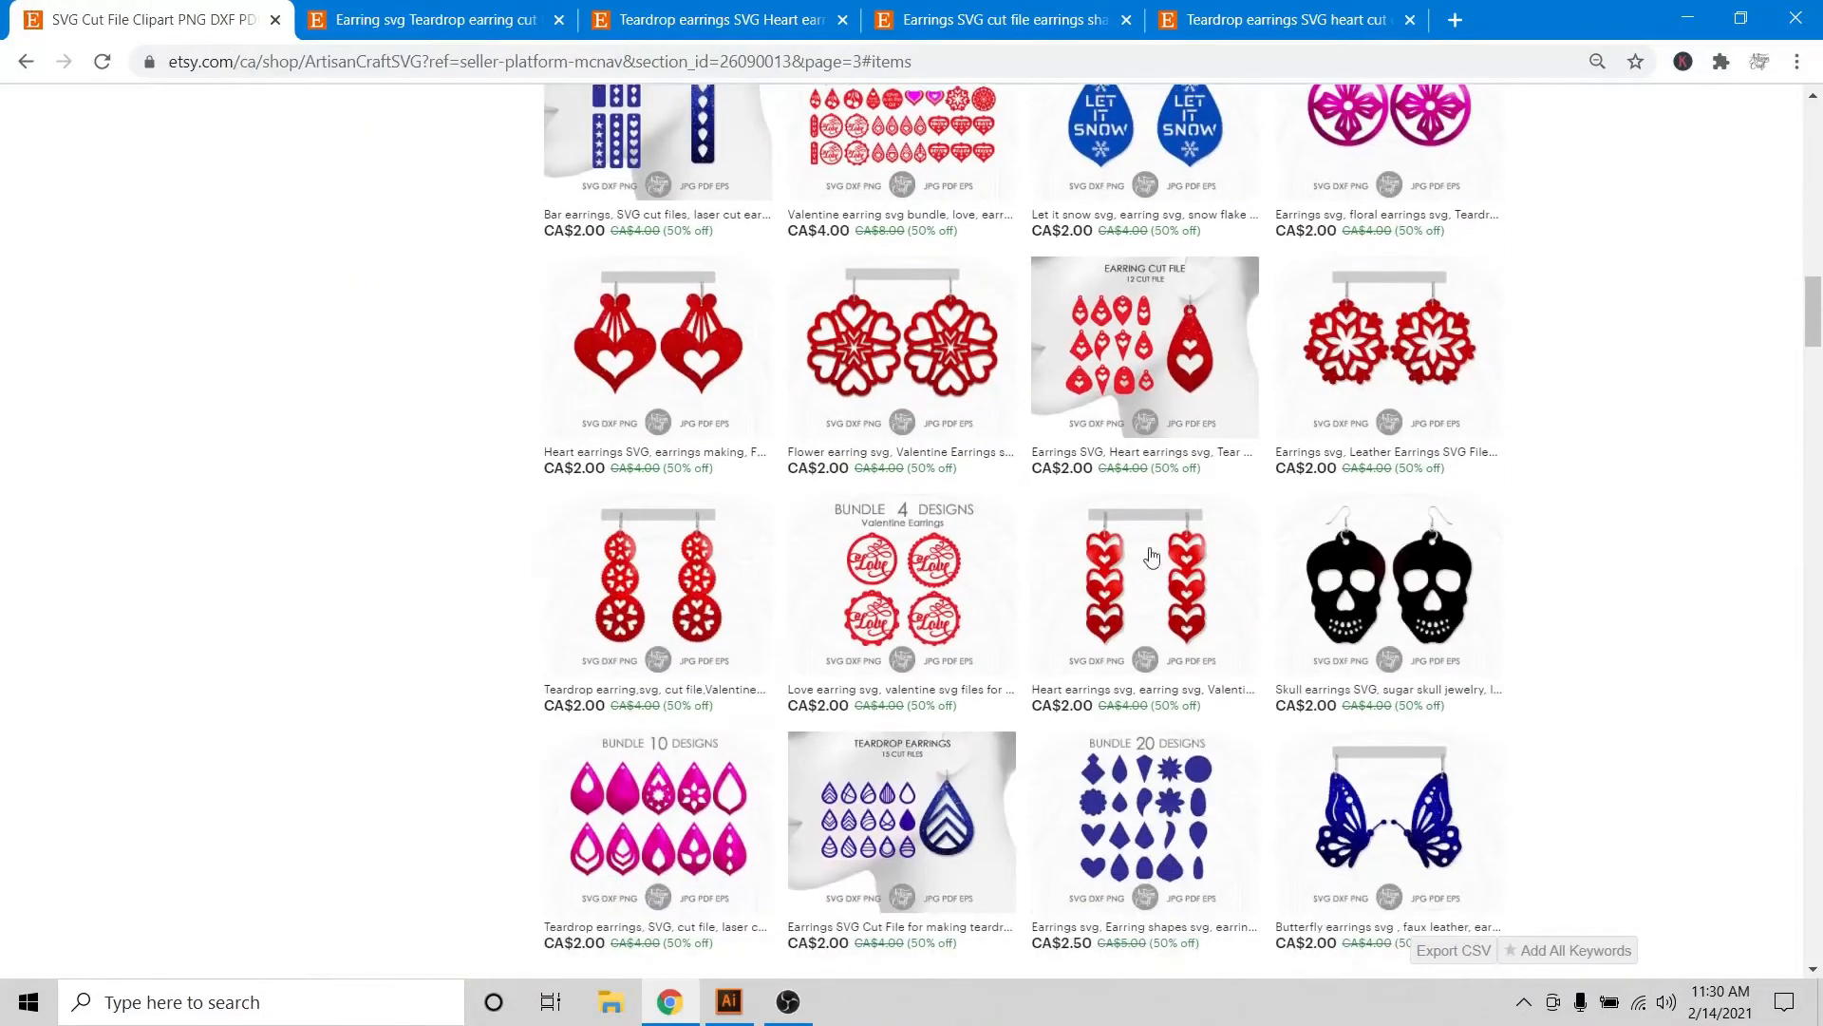
left_click(1186, 401)
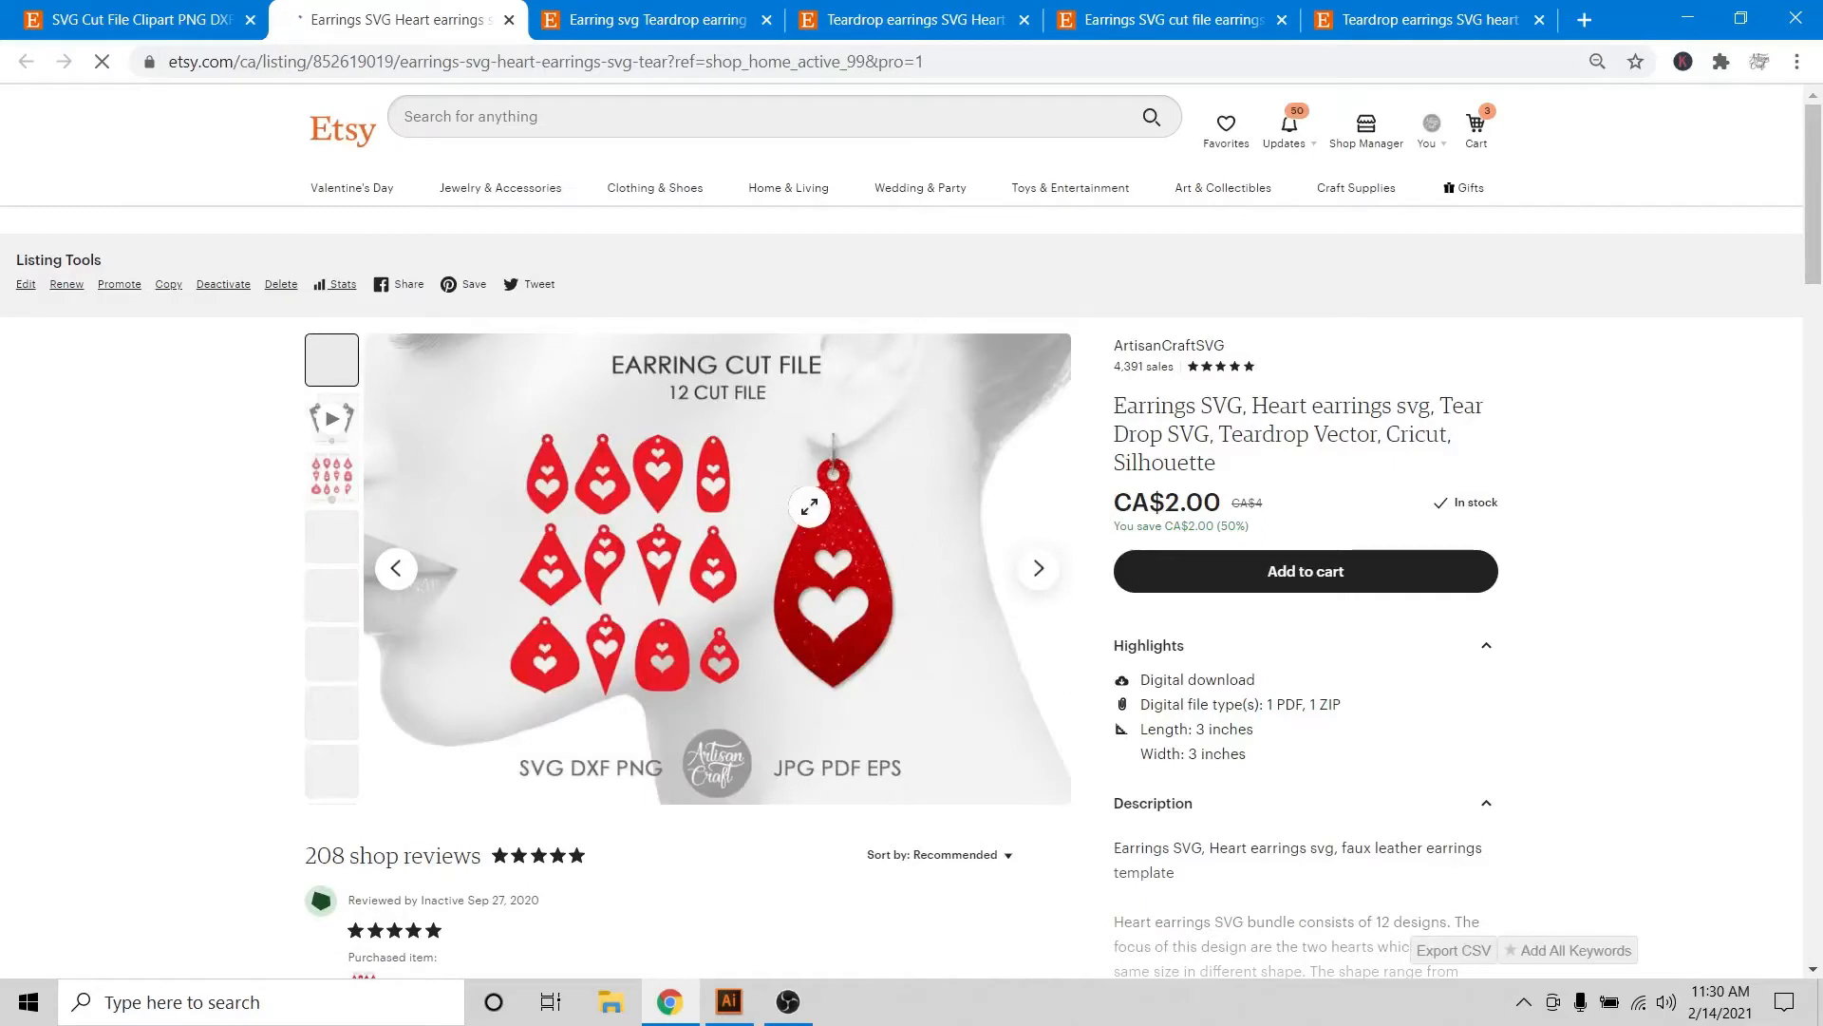
Switch to Illustrator and draw a half-teardrop curve about 2 inches tall with the Pencil tool, starting and ending on the vertical guide
left_click(739, 999)
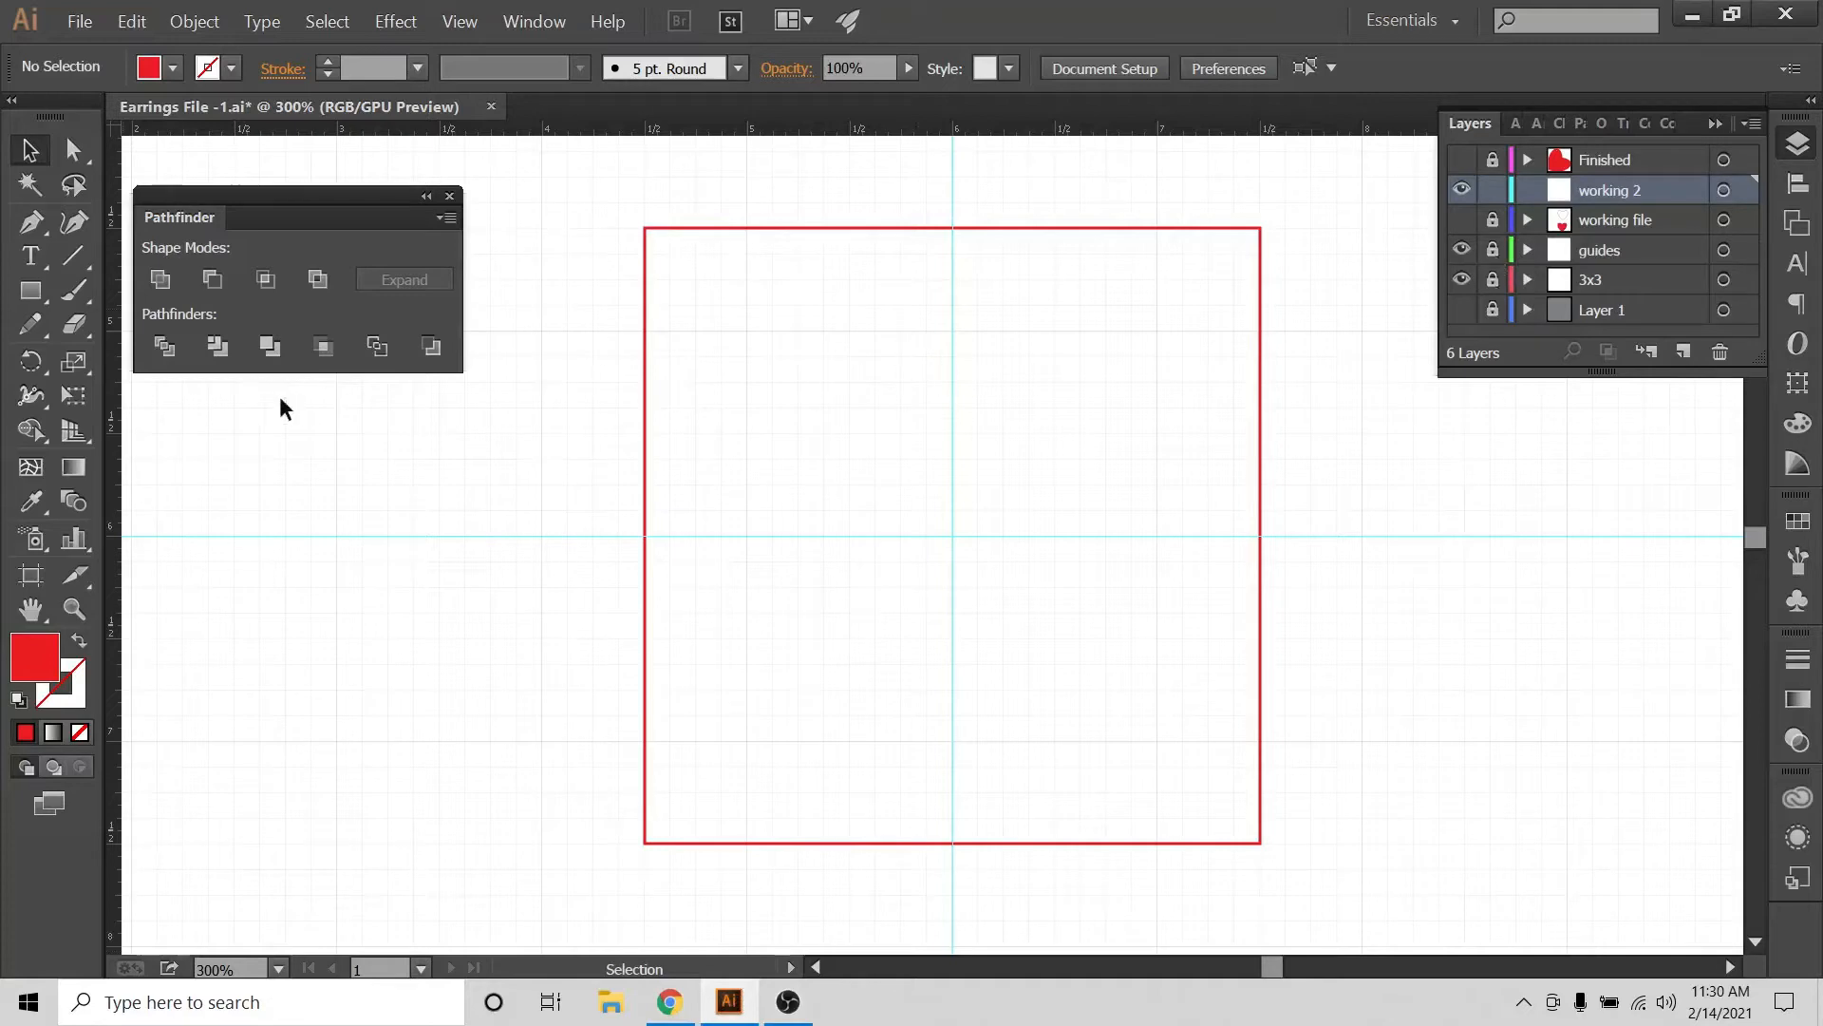
left_click(26, 334)
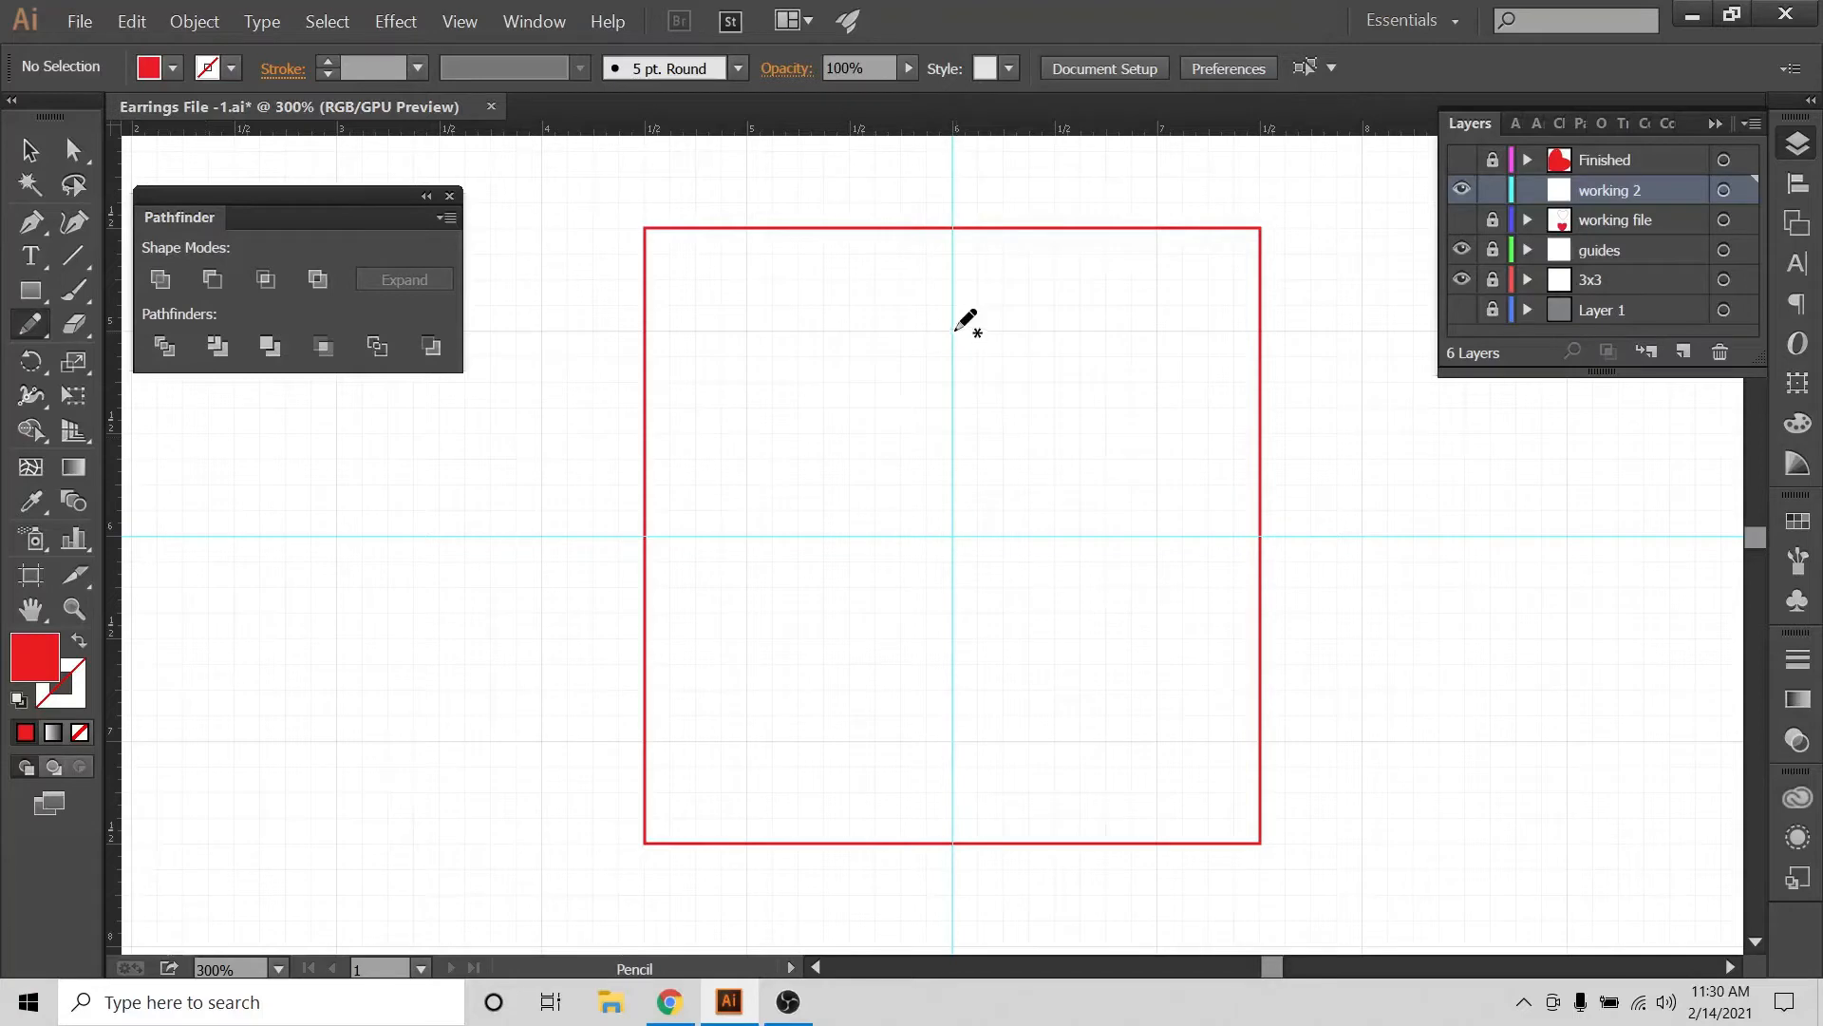
mouse_move(955, 329)
left_mouse_down()
mouse_move(1069, 535)
mouse_move(1063, 637)
mouse_move(952, 749)
left_mouse_up()
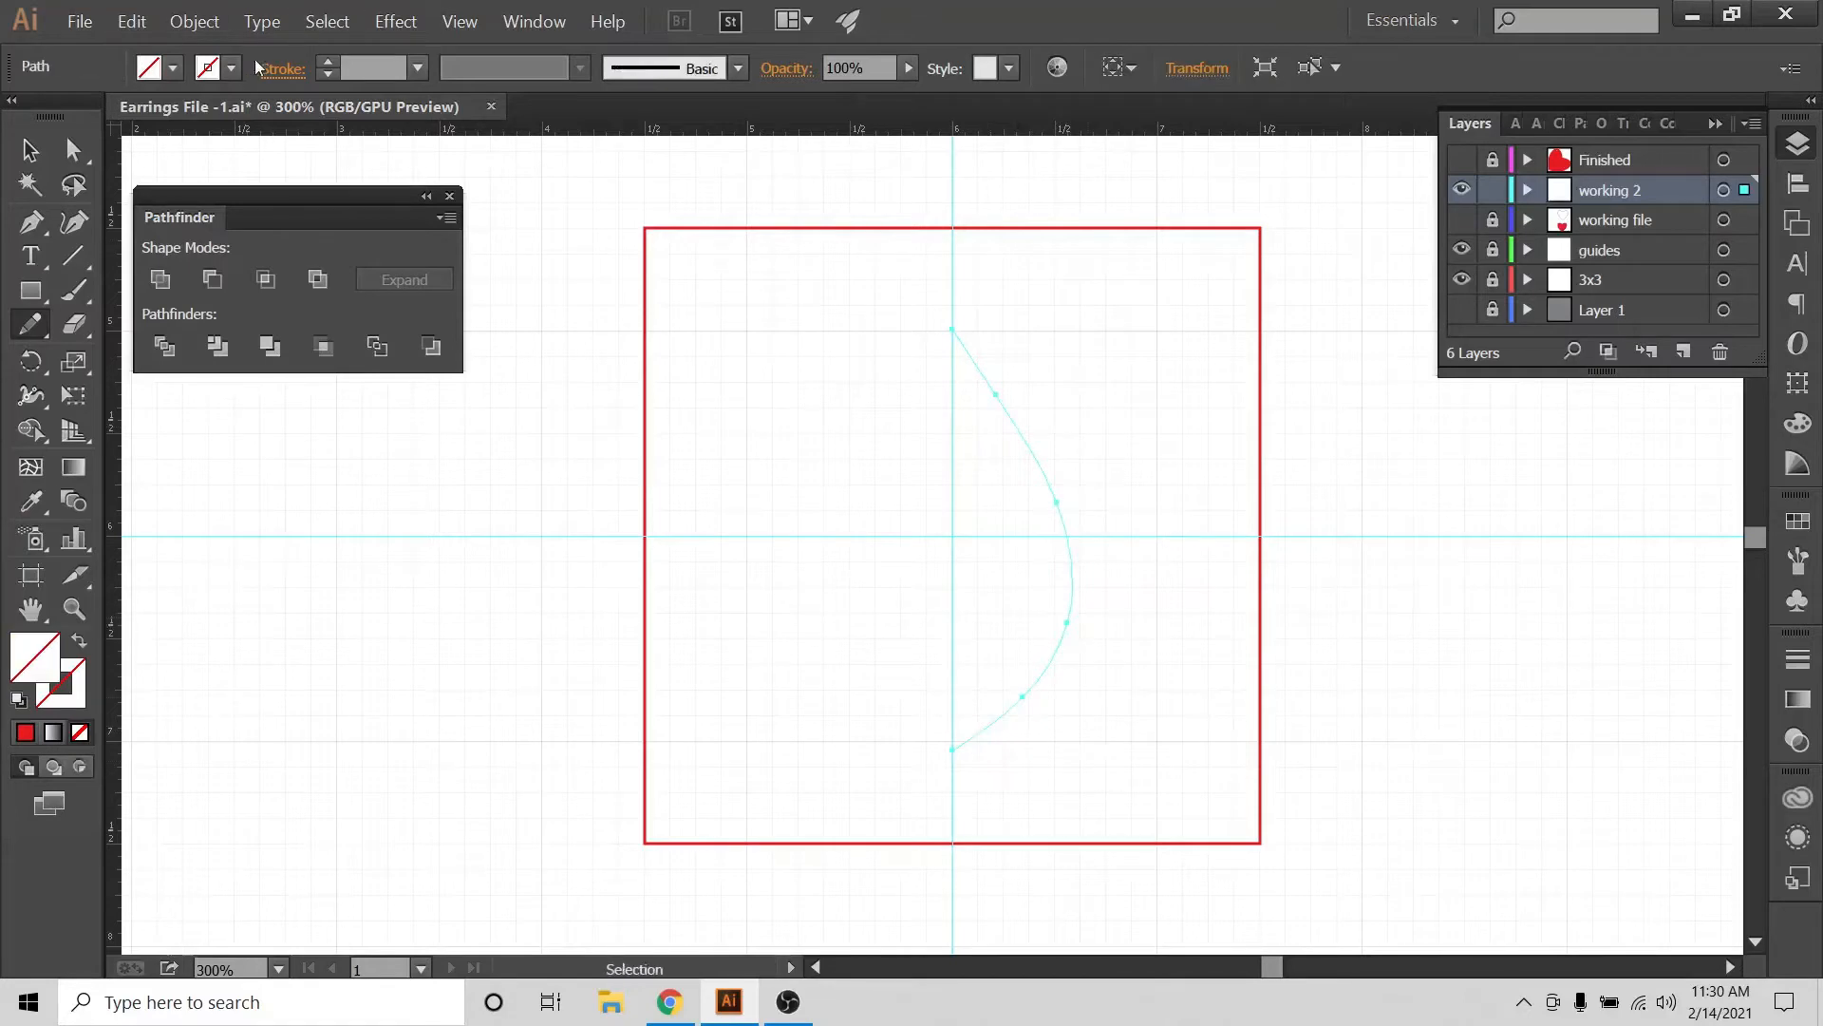
Try a red stroke on the half-teardrop curve and settle on a magenta stroke
left_click(233, 69)
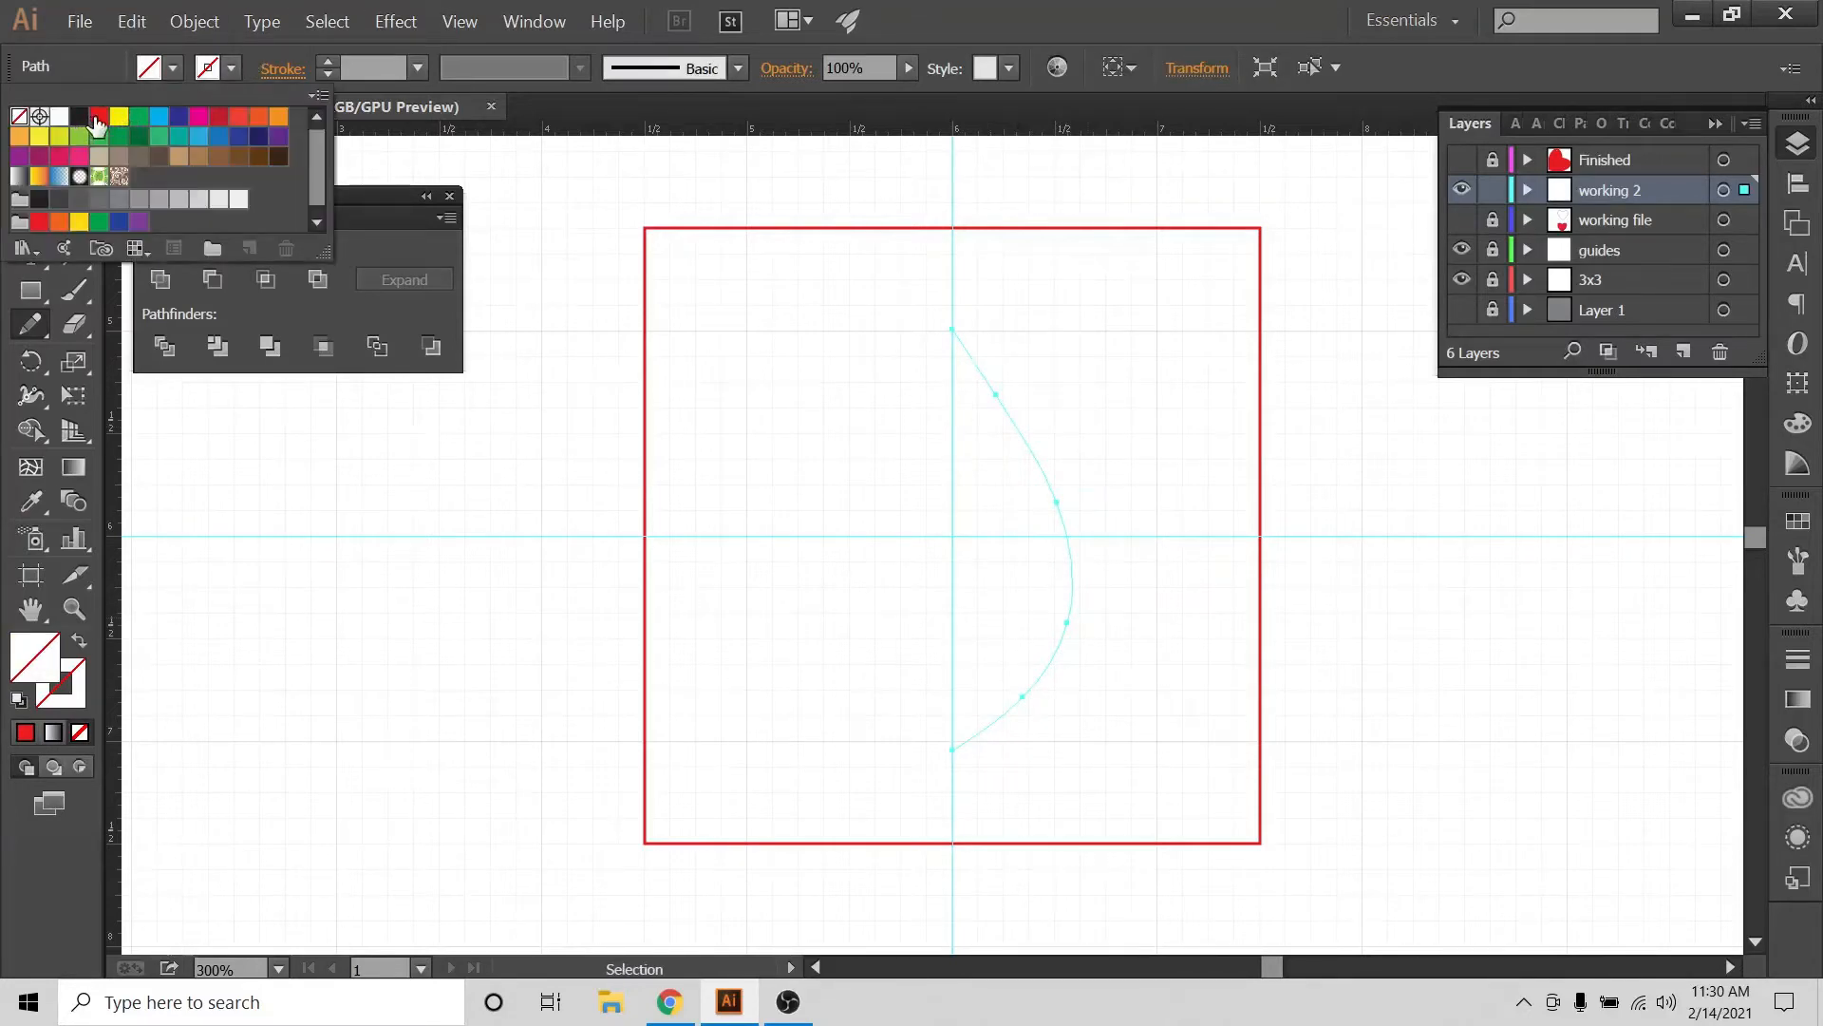
left_click(98, 118)
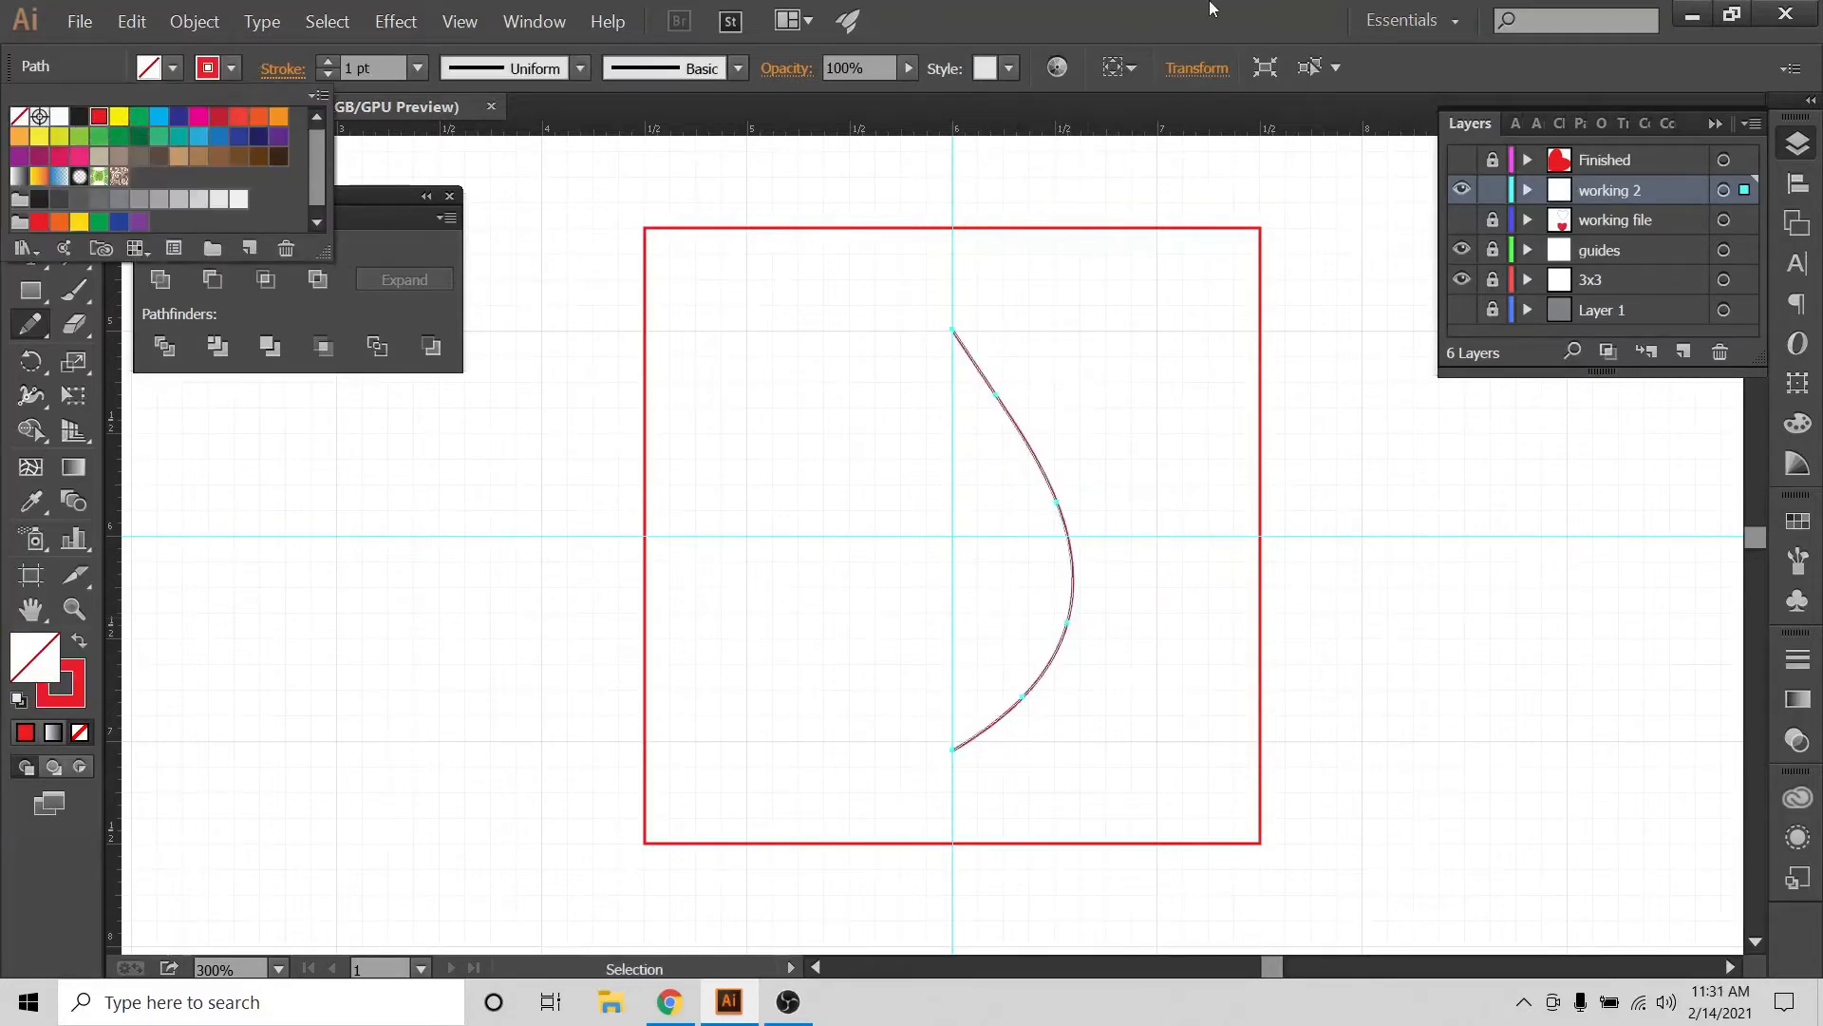
left_click(233, 70)
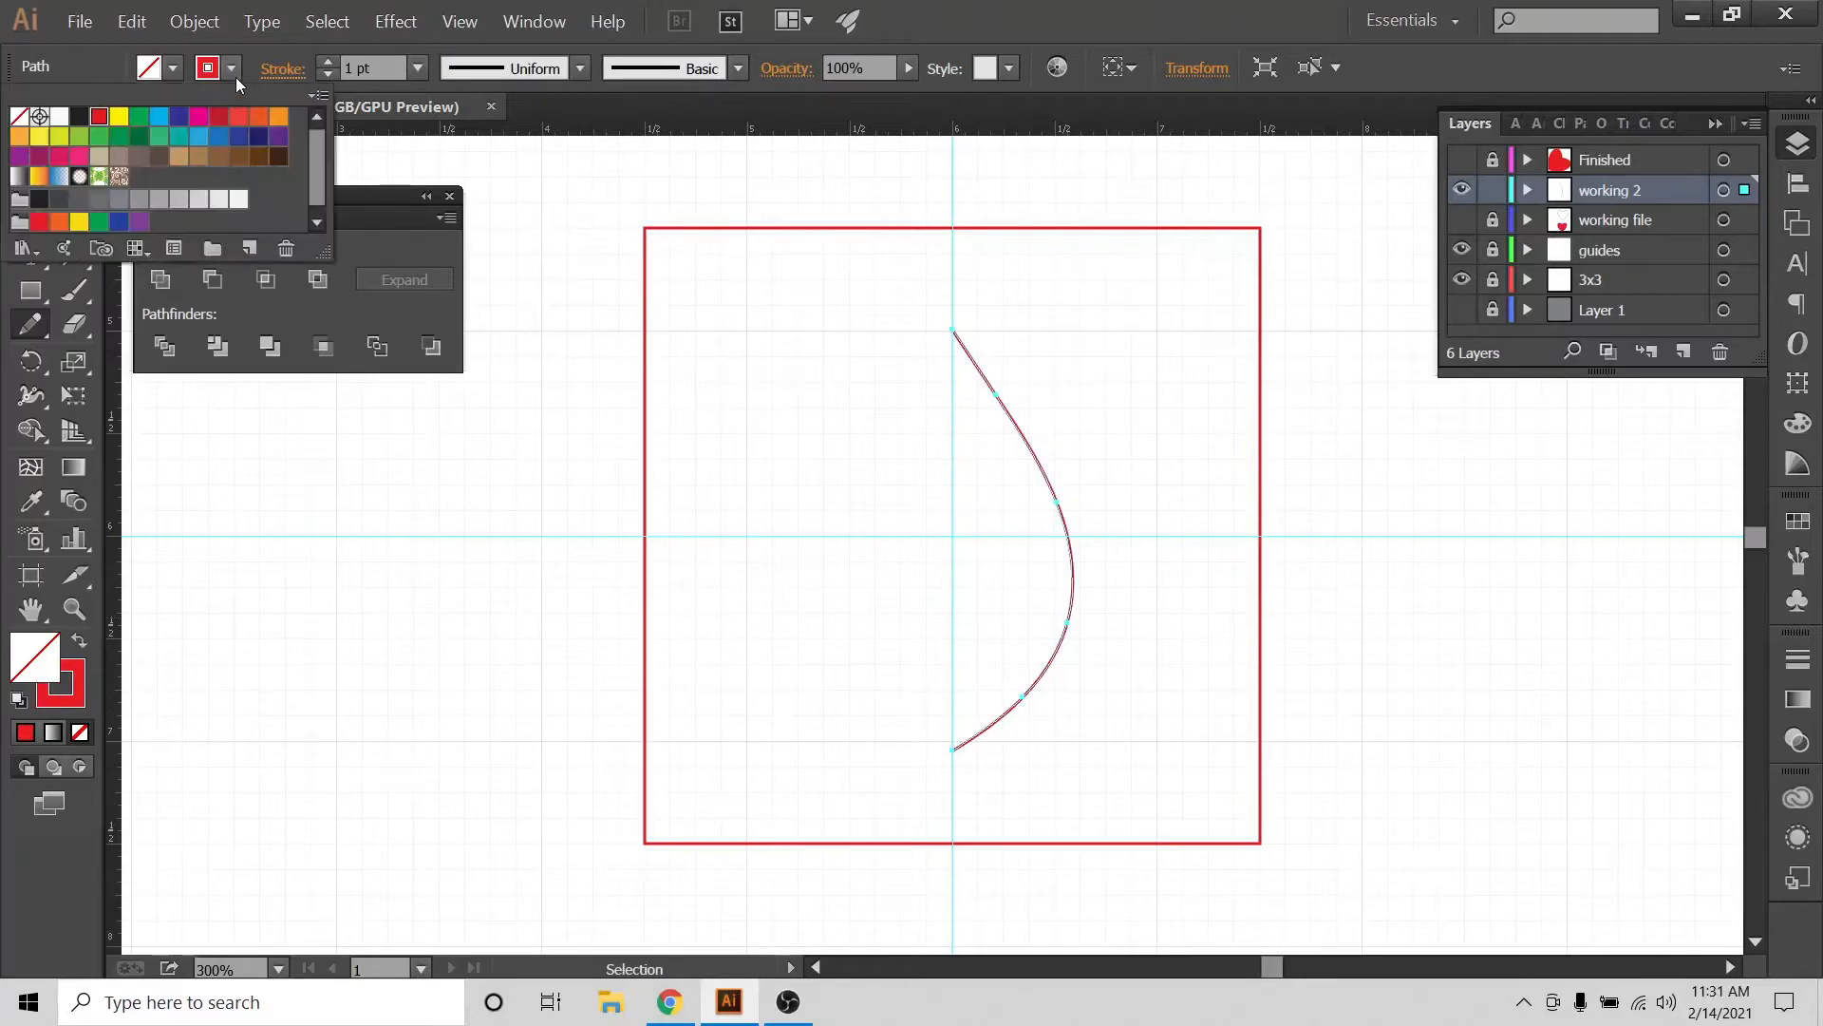
left_click(198, 117)
left_click(1144, 6)
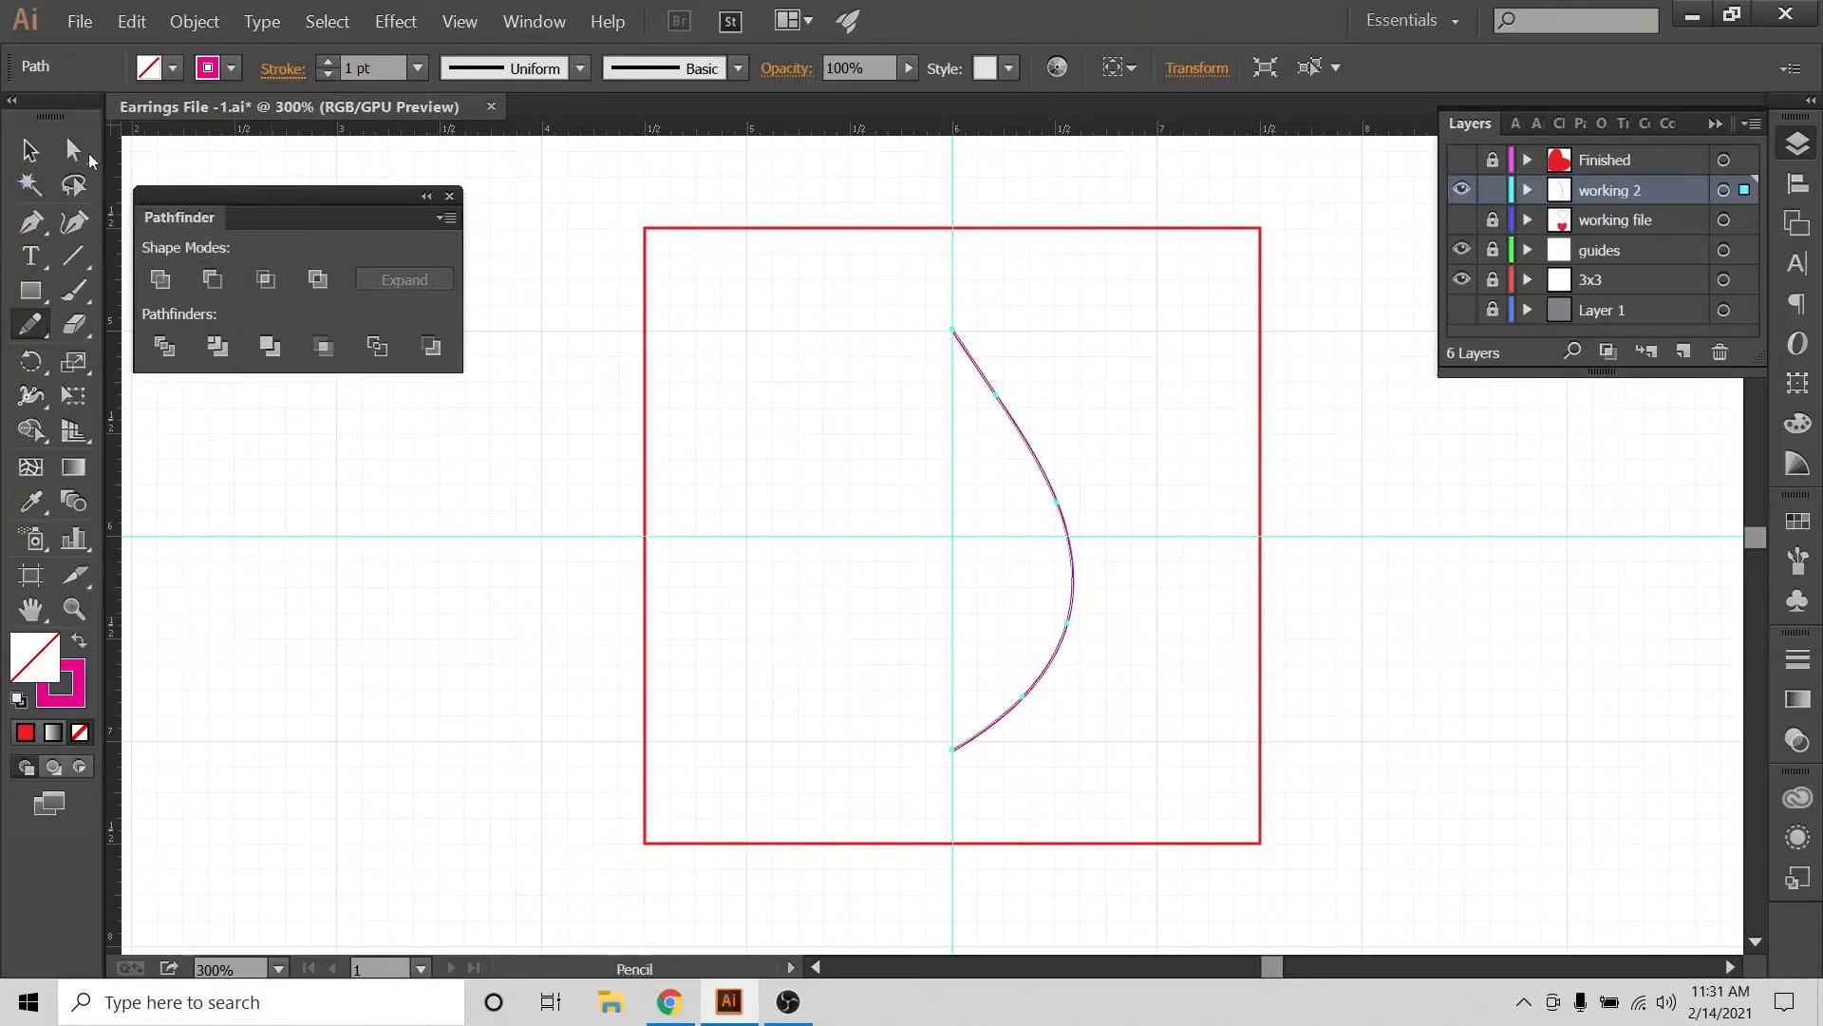
Examine the half-teardrop curve and its anchor points at 400% zoom, leaving it deselected
left_click(30, 149)
left_click(1017, 419)
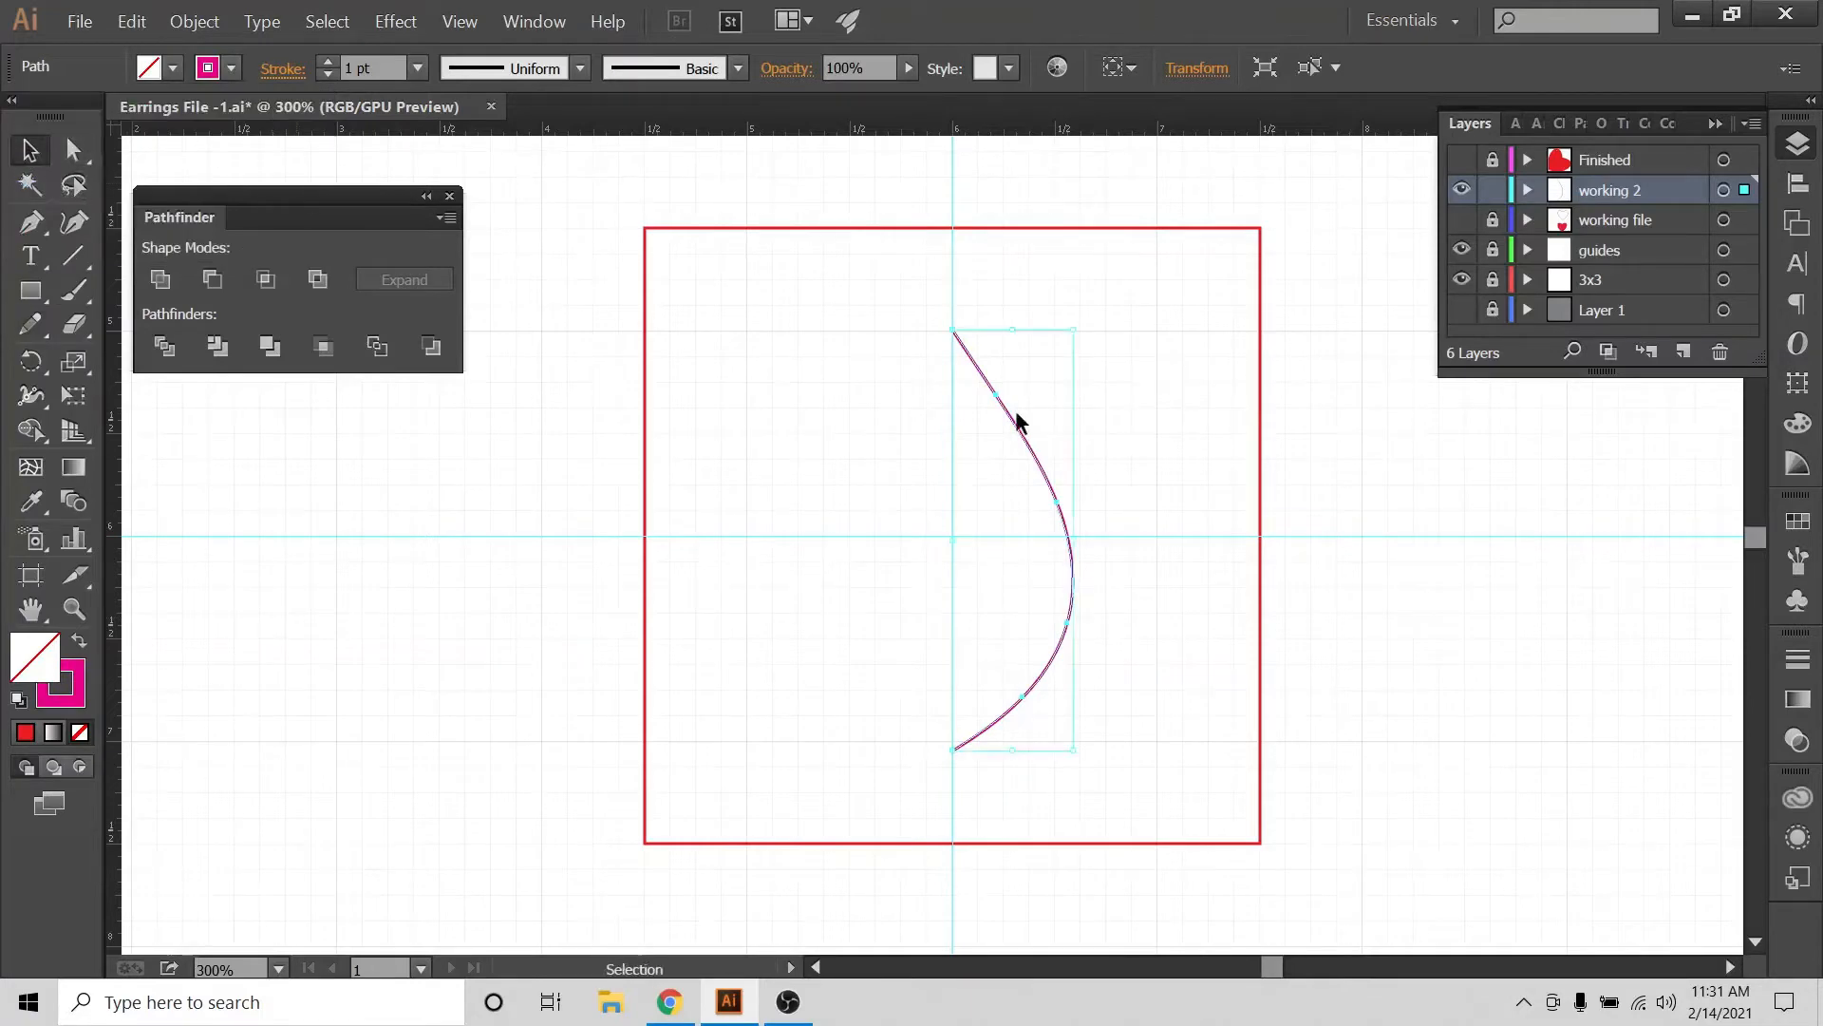
left_click(1188, 590)
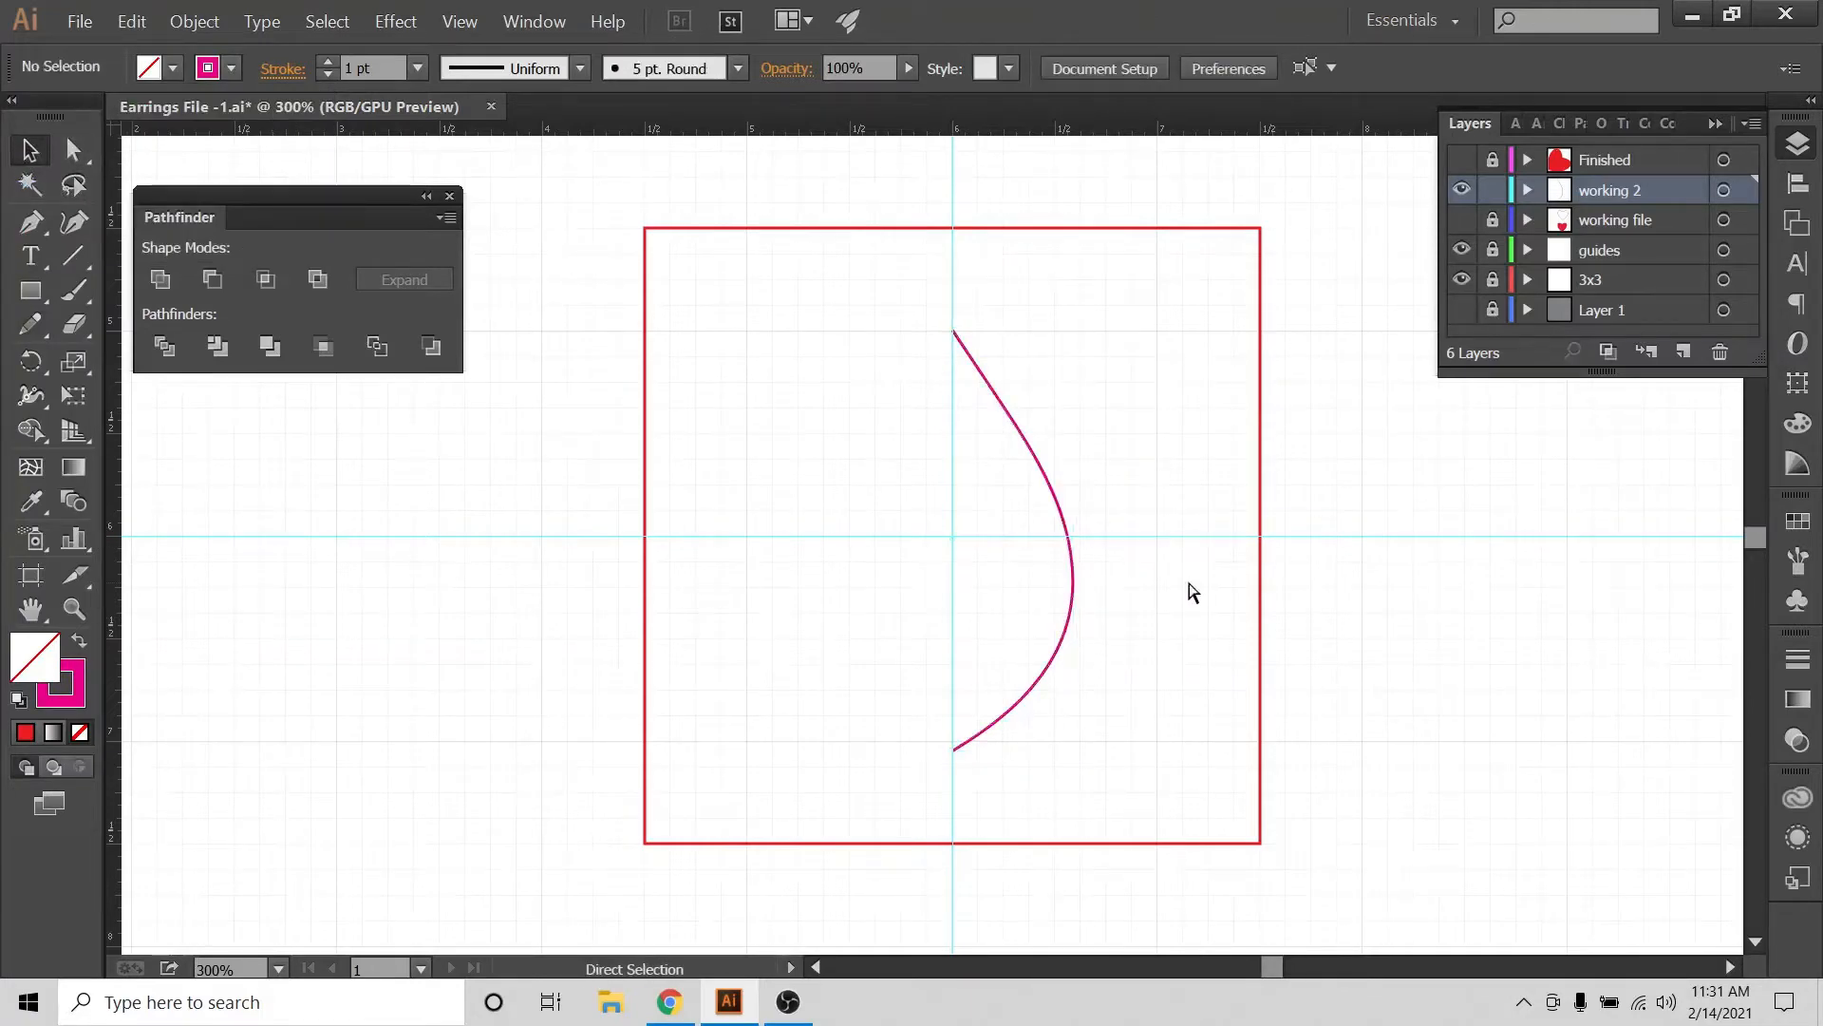
key("ctrl+equal")
left_click_drag(1121, 326, 1043, 457)
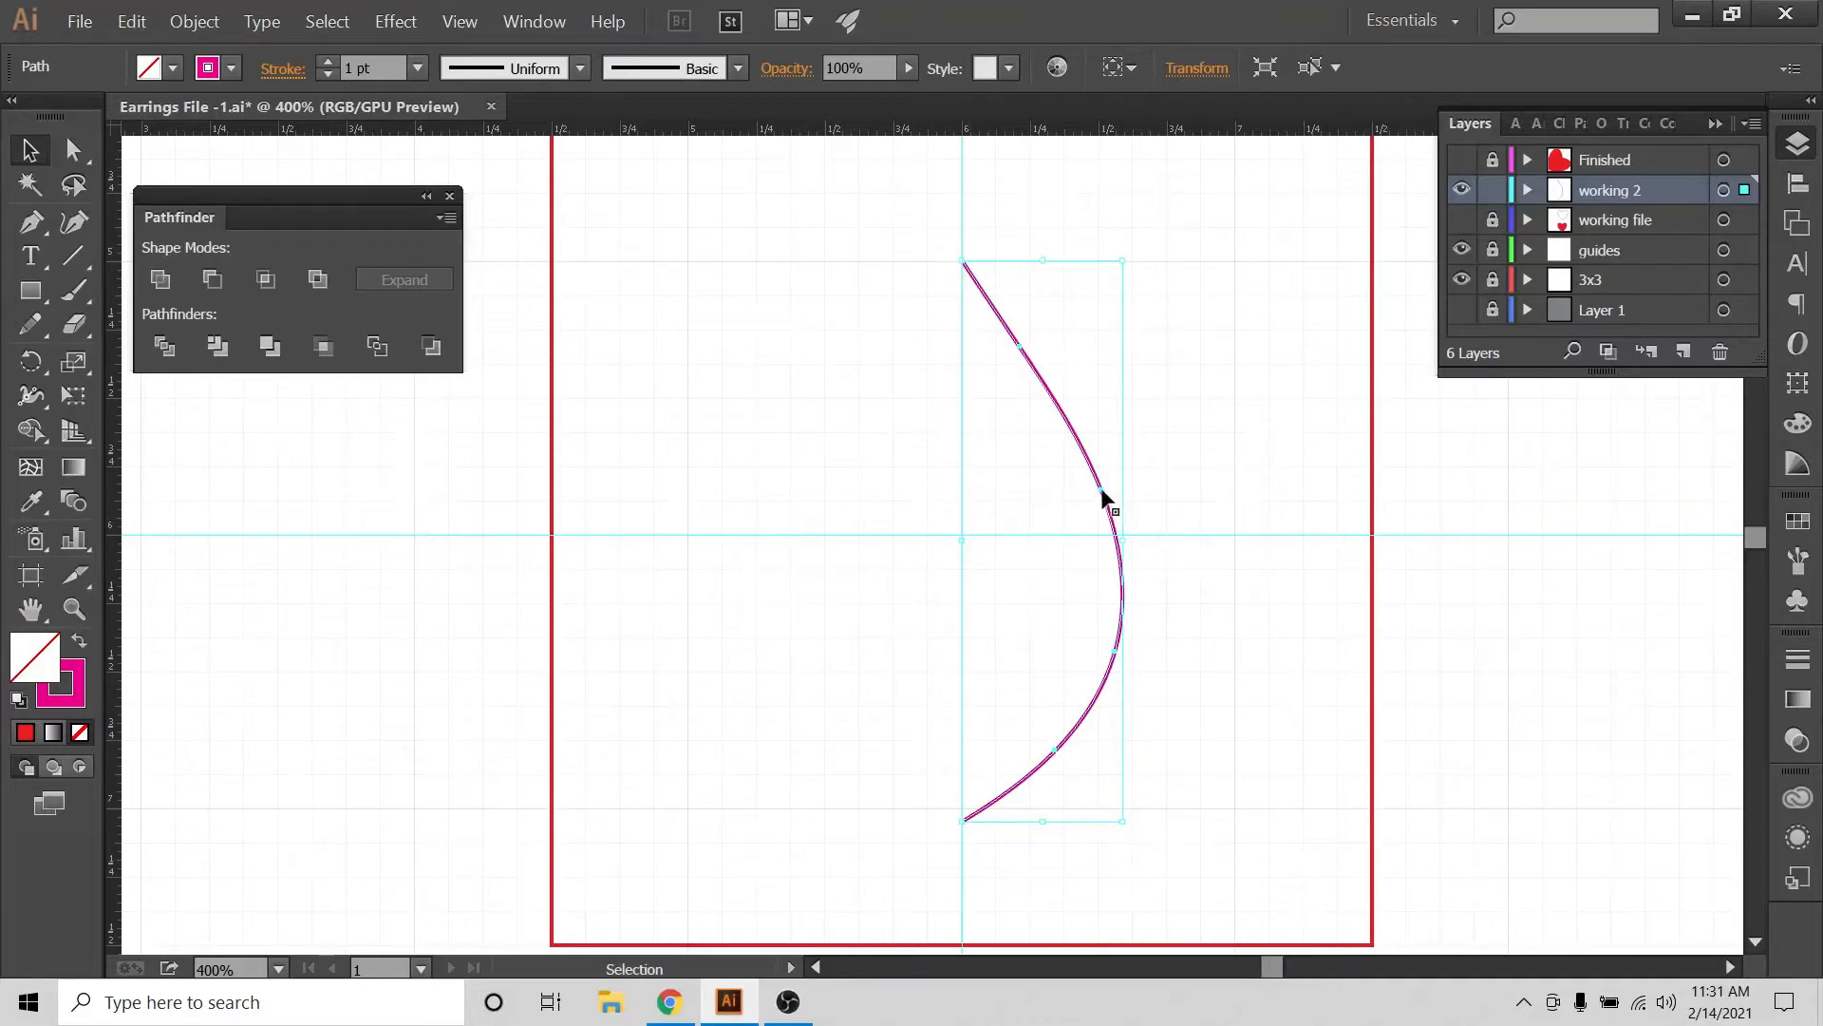
left_click(941, 417)
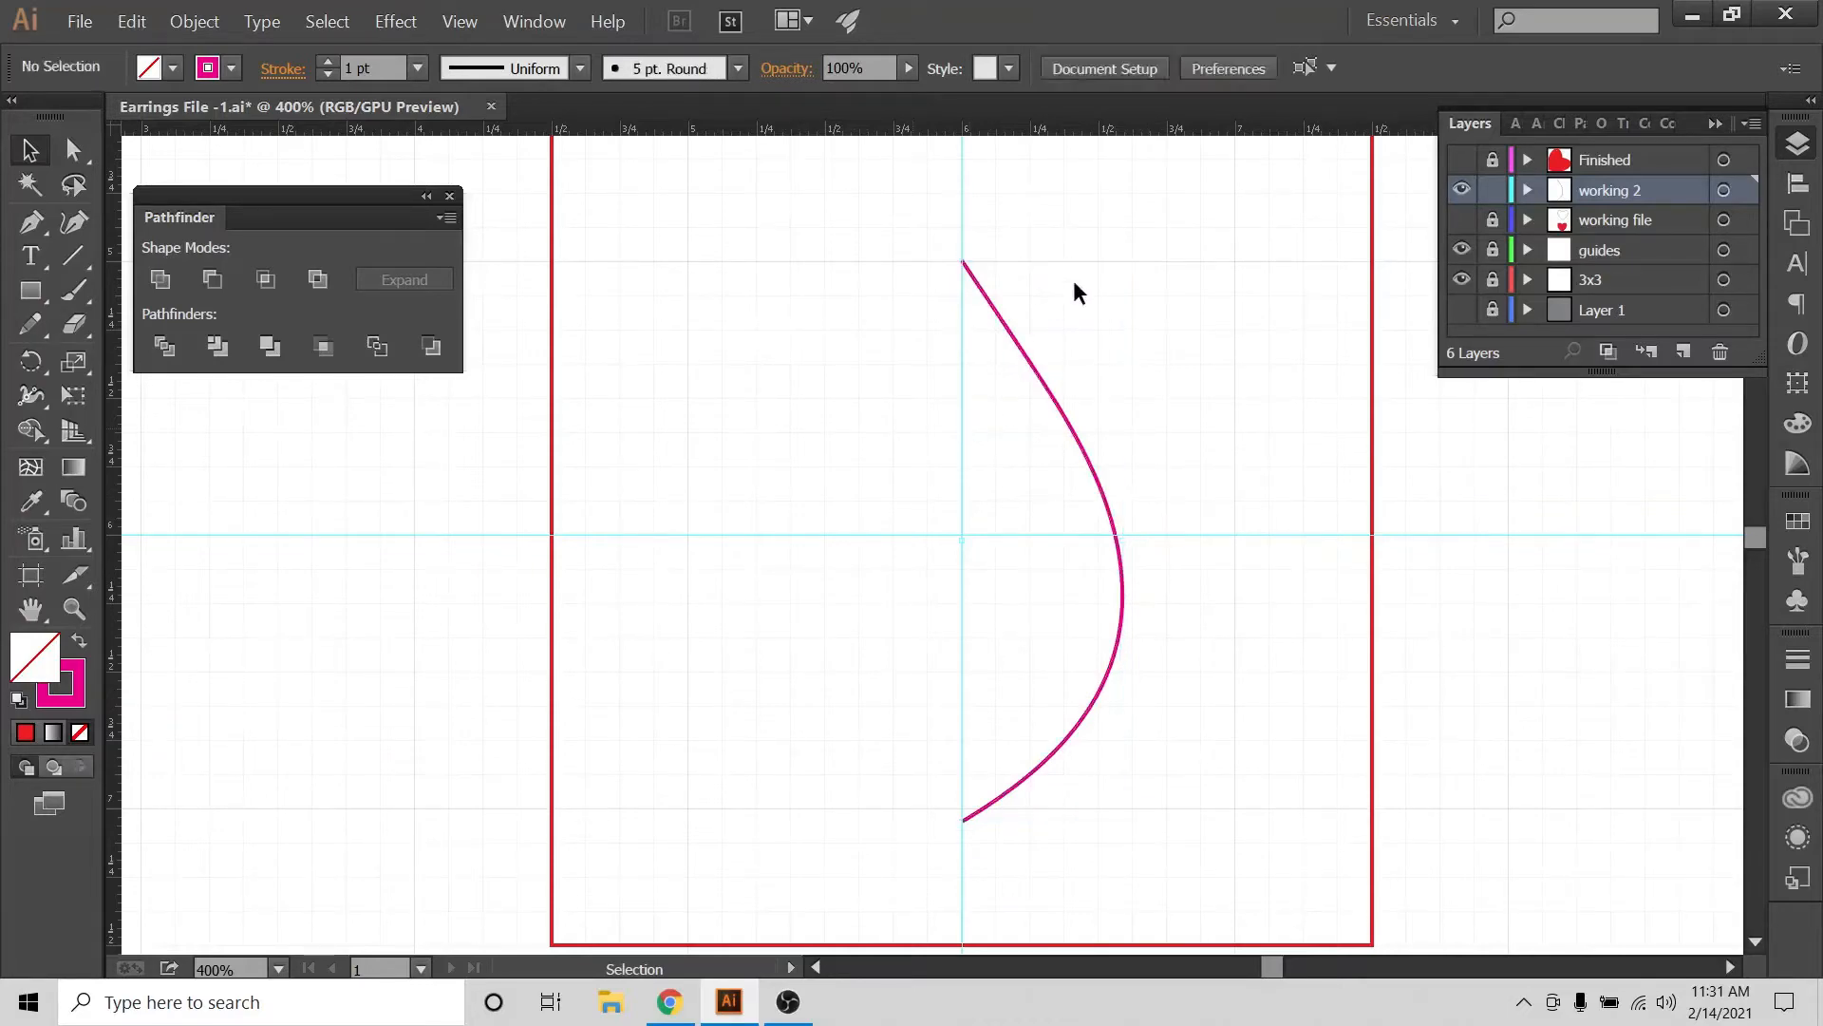
Align the half-teardrop curve's top and bottom endpoints to their horizontal center, leaving the curve deselected
left_click_drag(1075, 283, 888, 444)
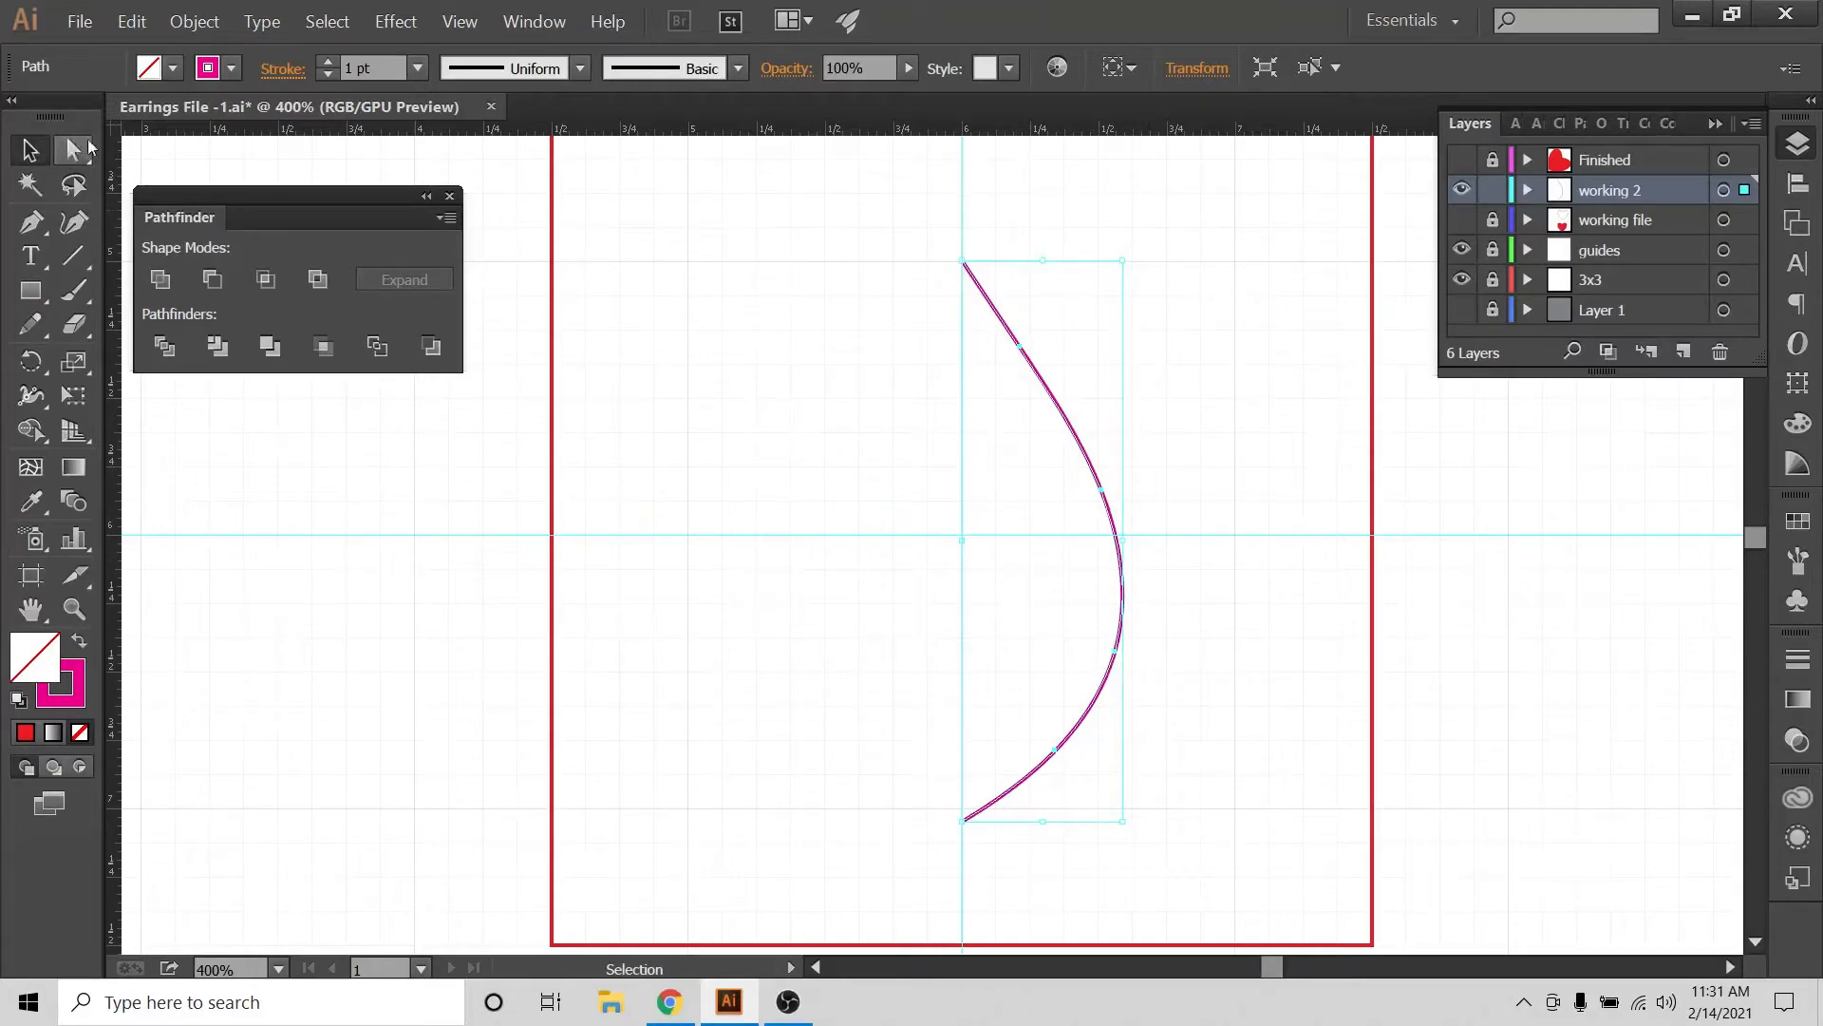
left_click(76, 149)
left_click(972, 314)
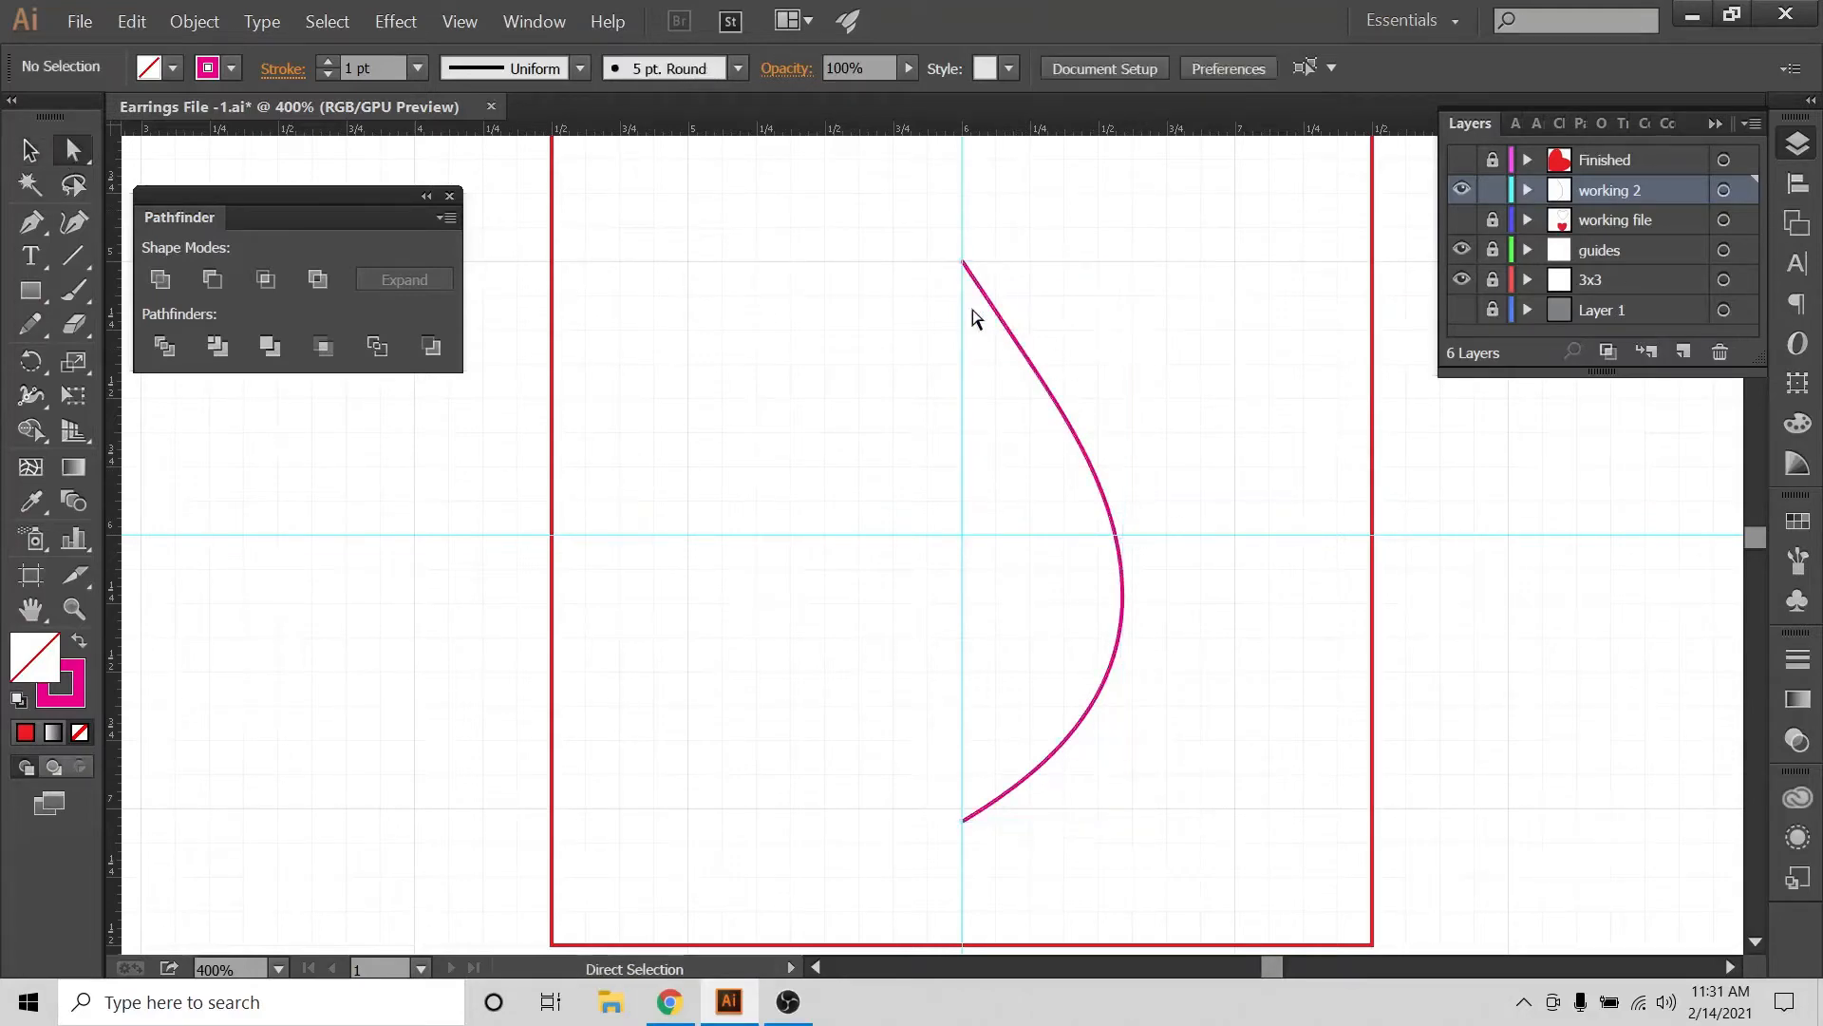
left_click(962, 262)
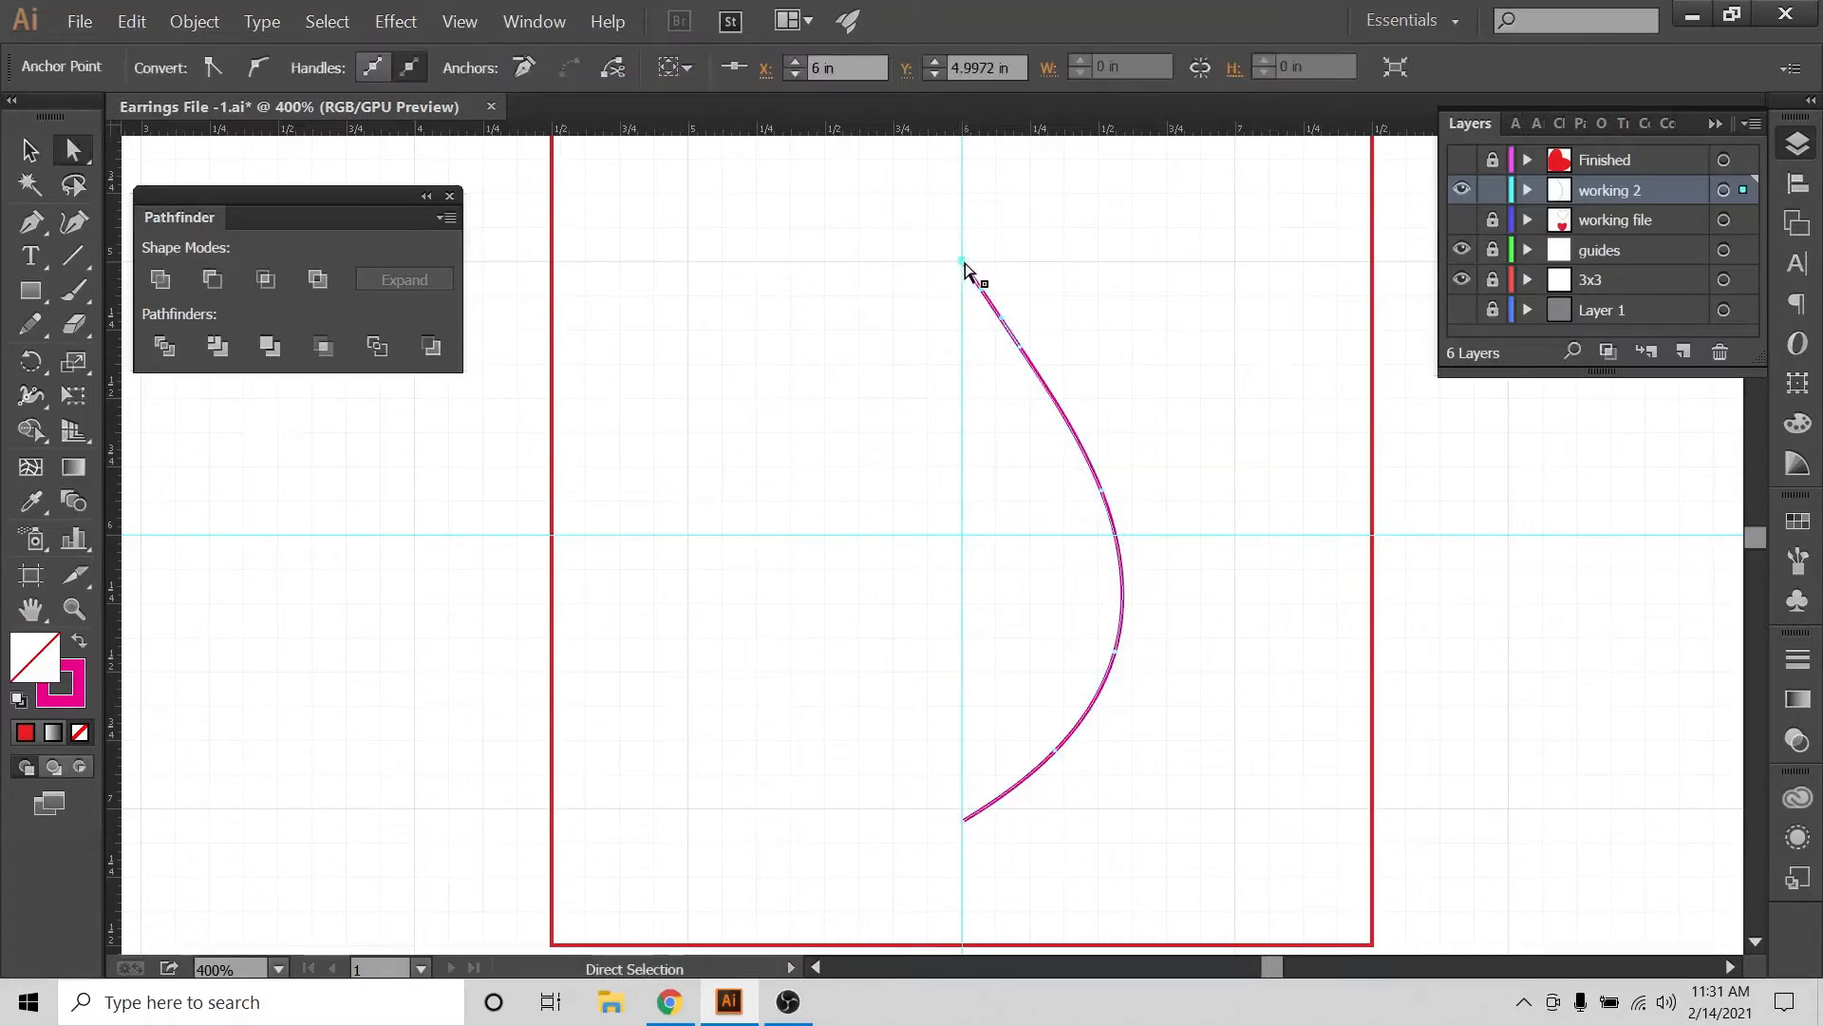
left_click(963, 822, "shift")
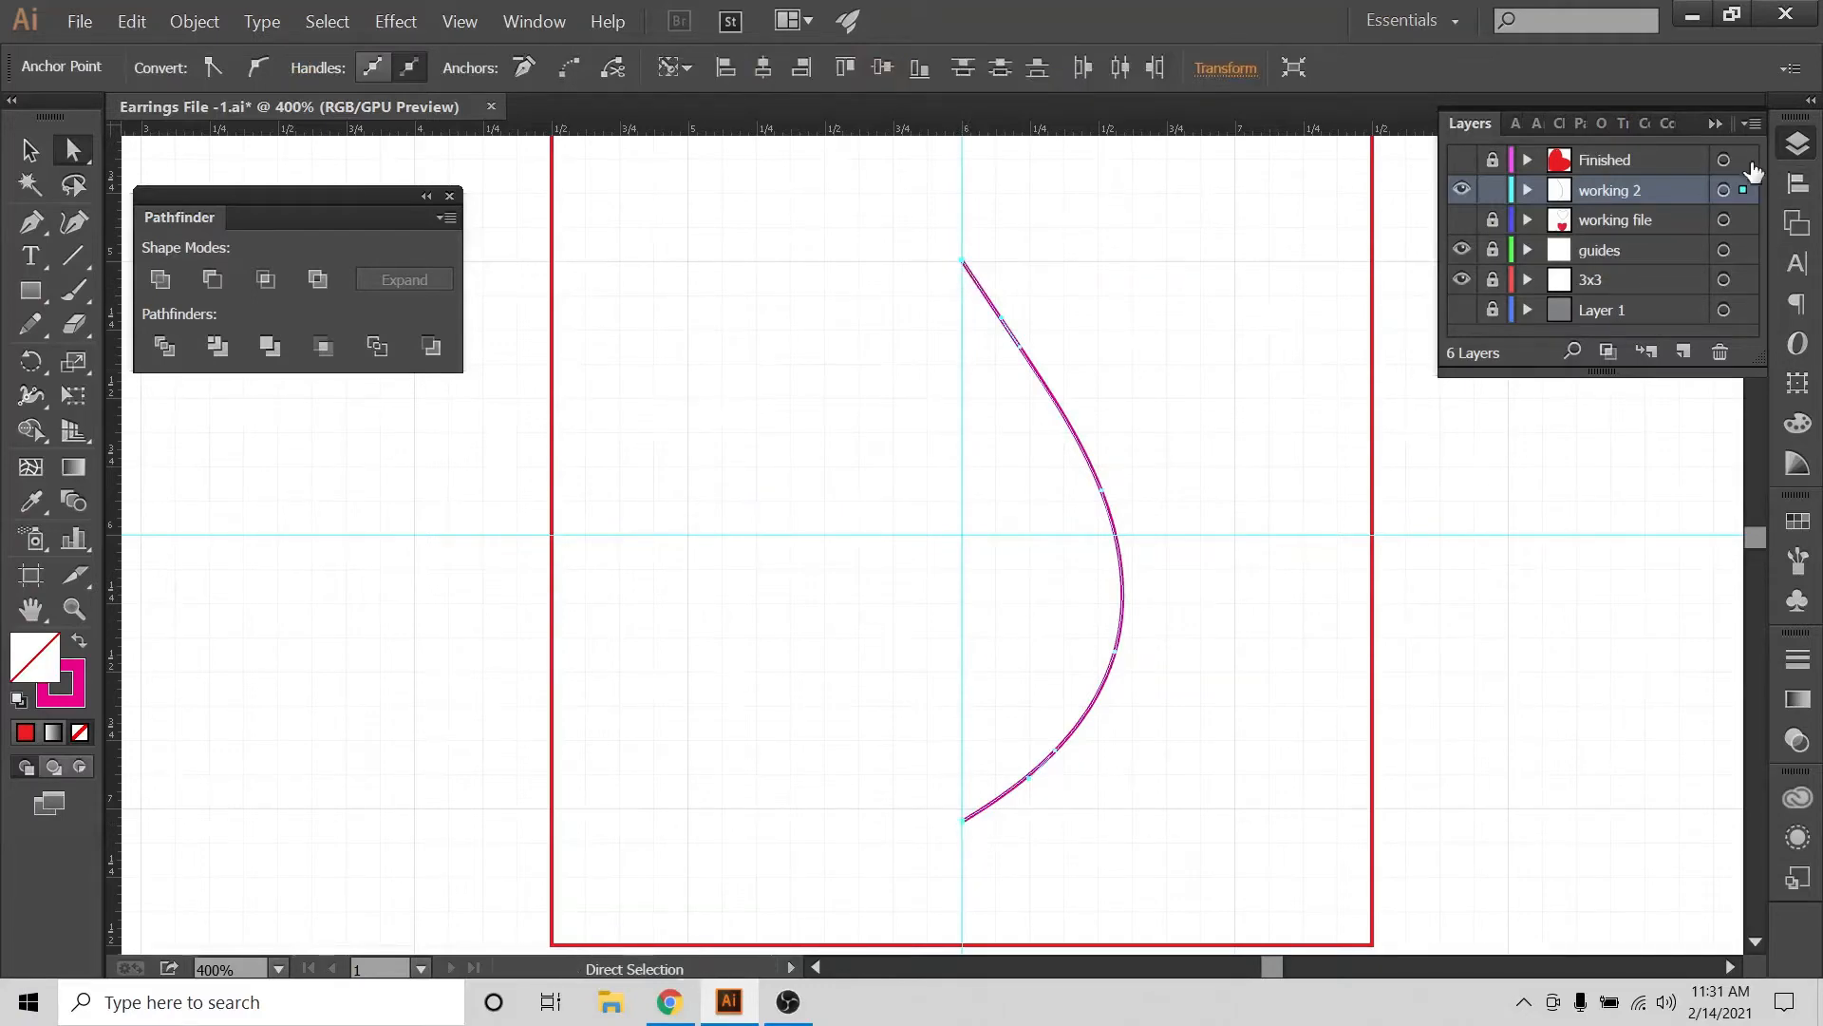
left_click(1798, 182)
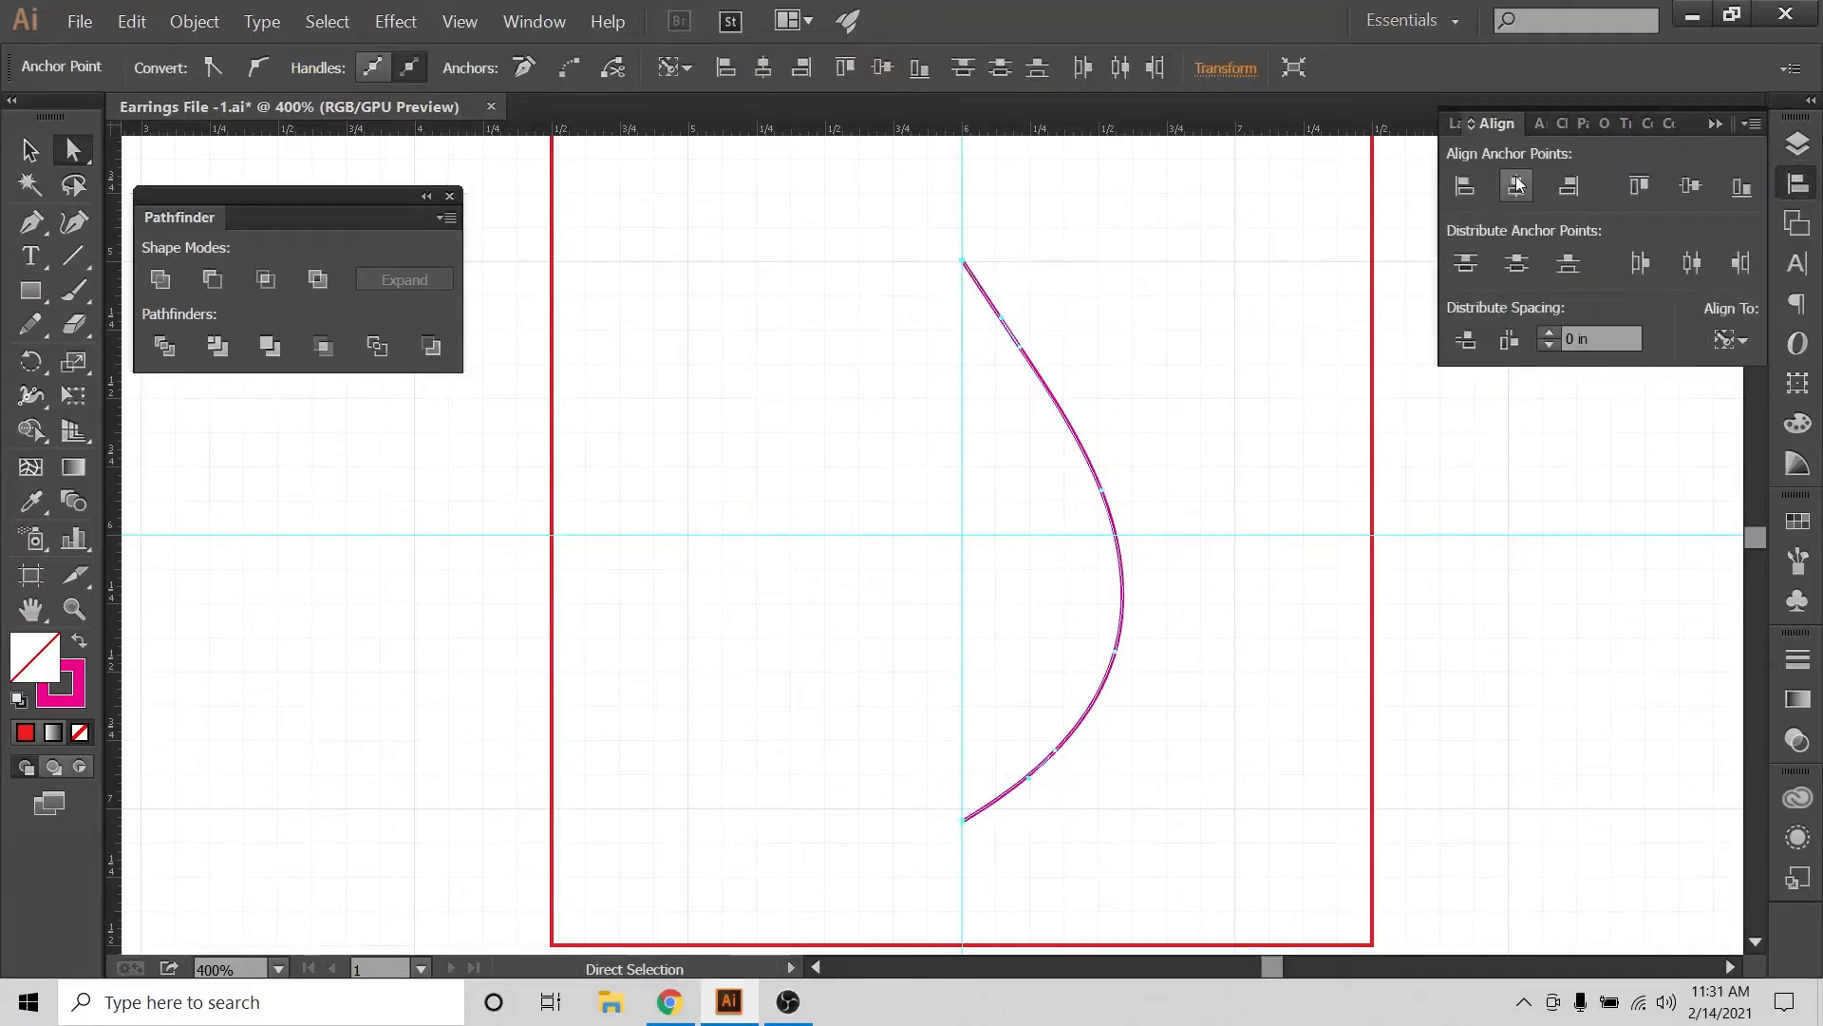
left_click(29, 149)
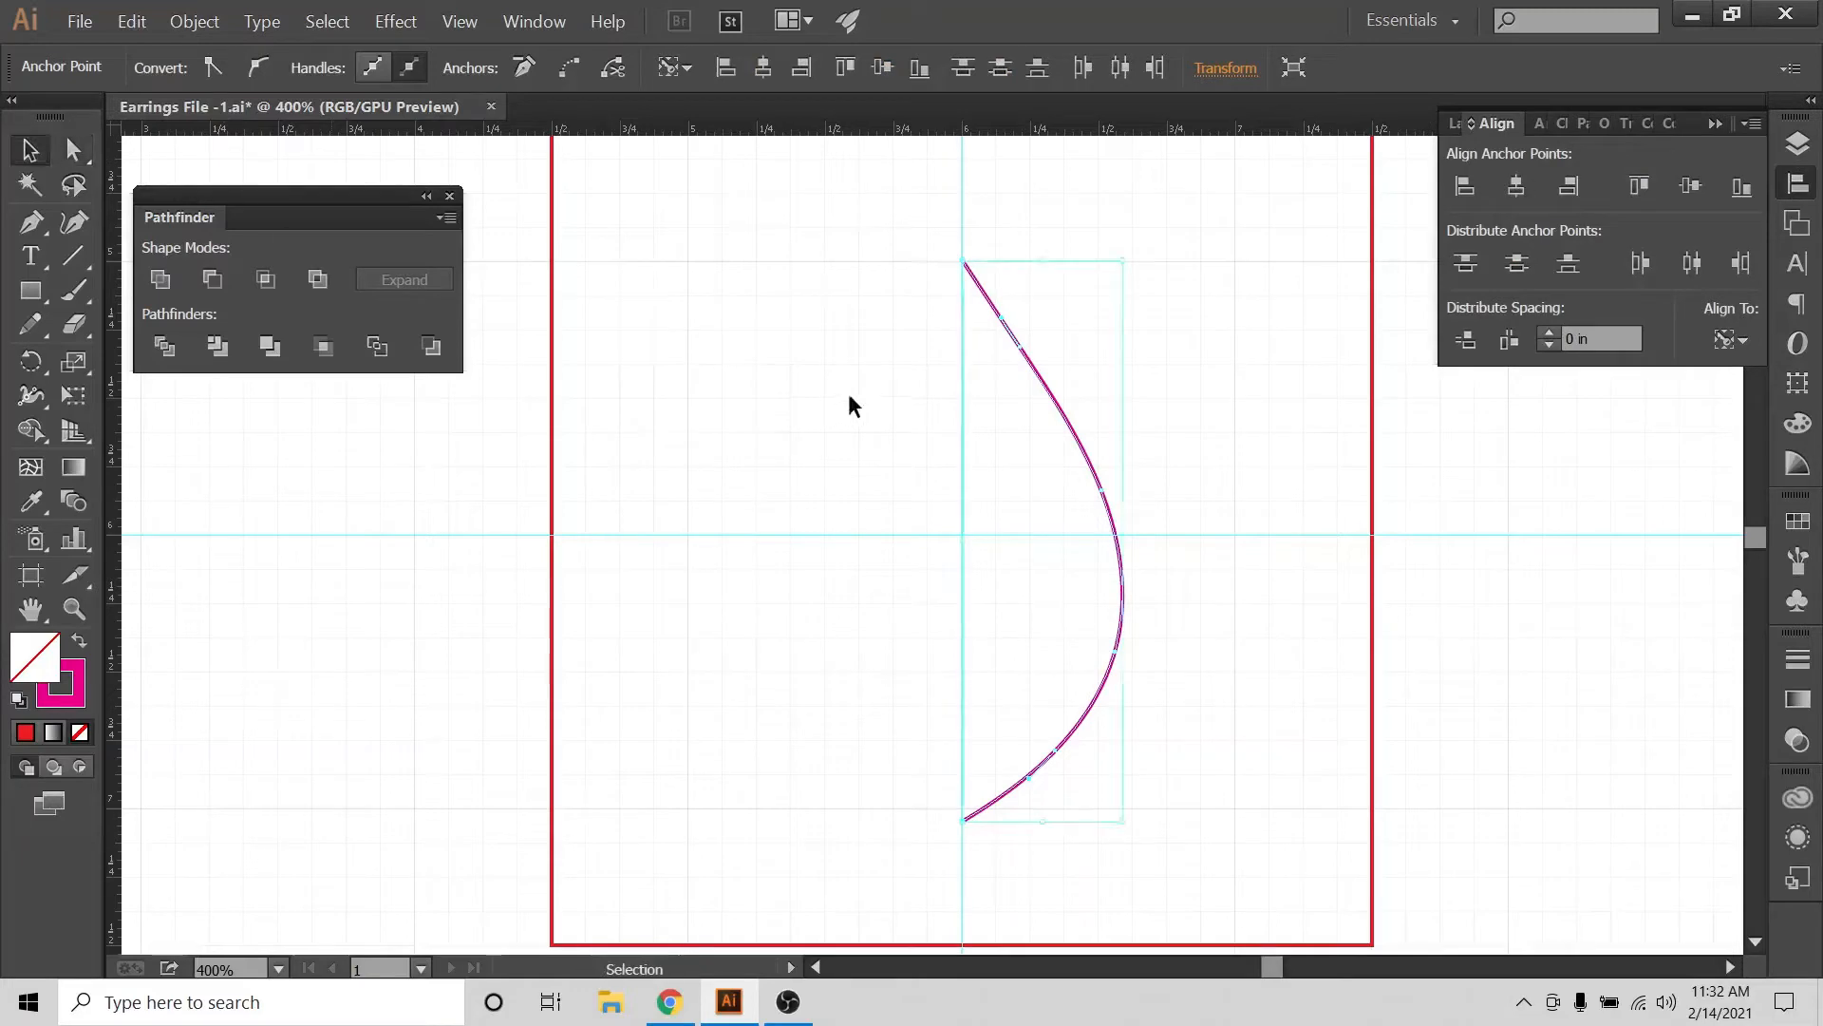
left_click(842, 404)
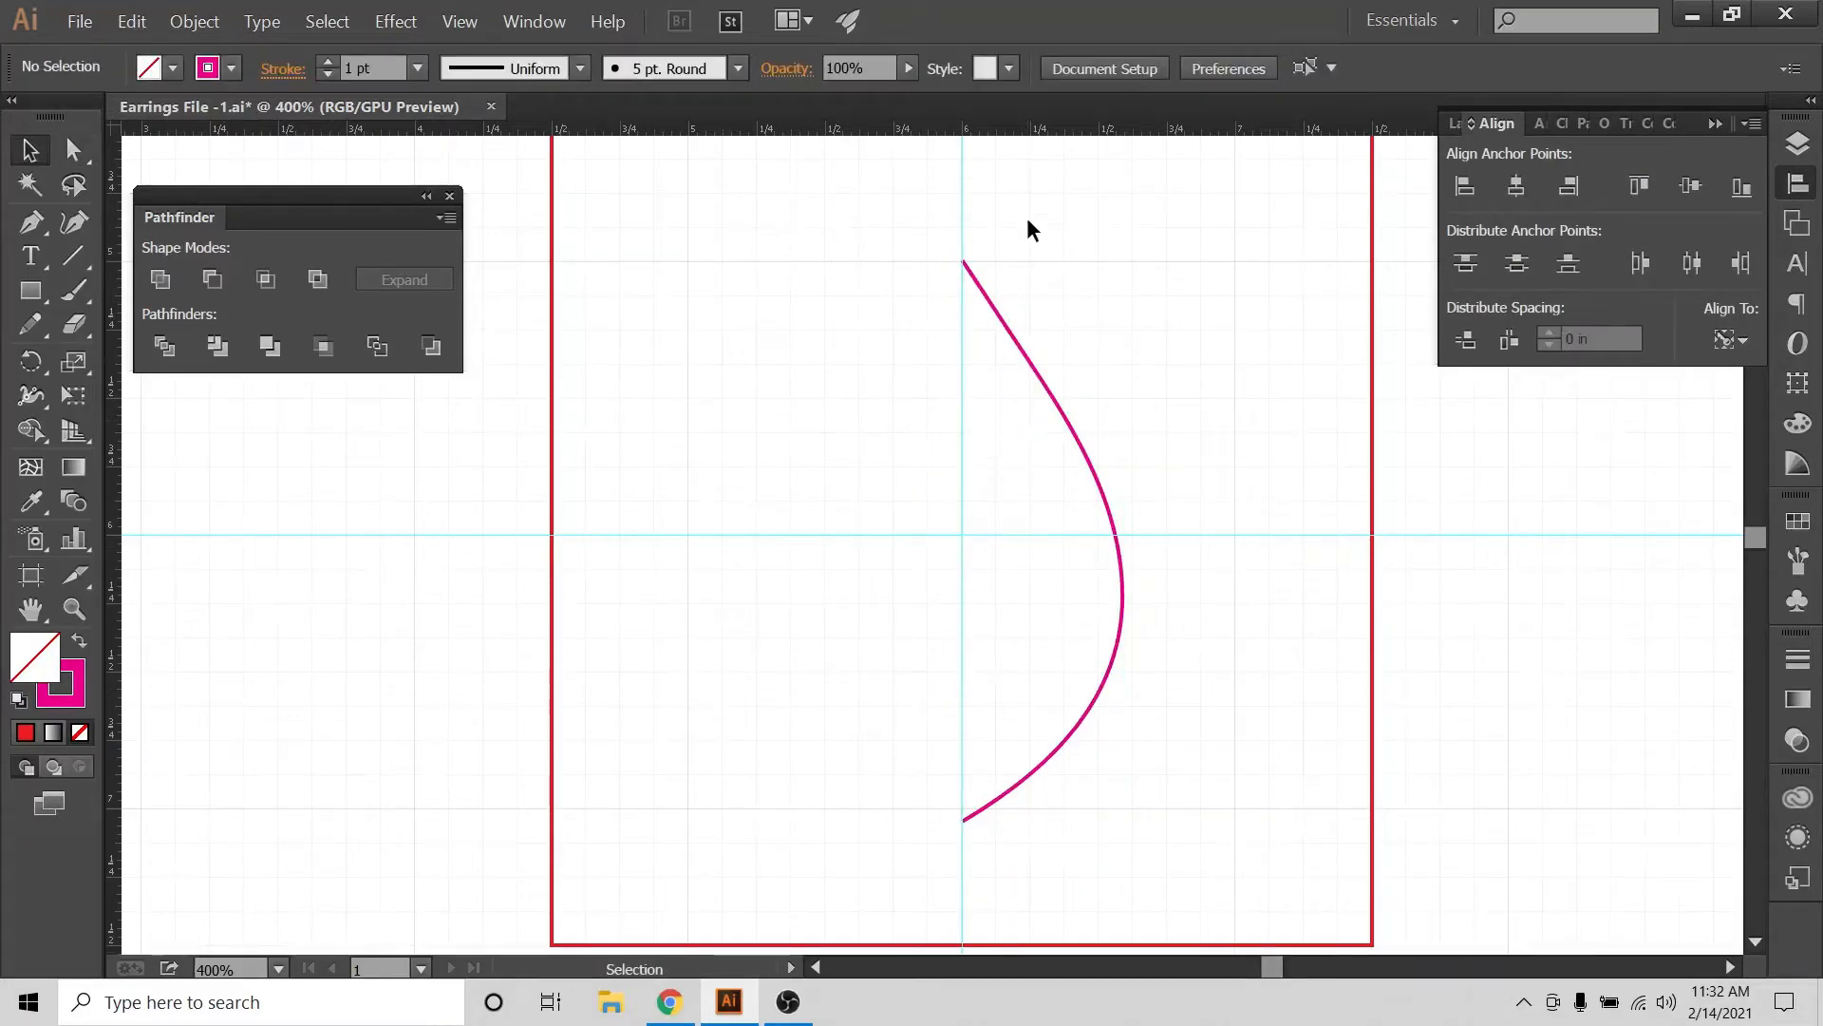
Simplify the half-teardrop path with 50% curve precision and a 0° angle threshold, previewing the result
left_click_drag(1032, 231, 868, 502)
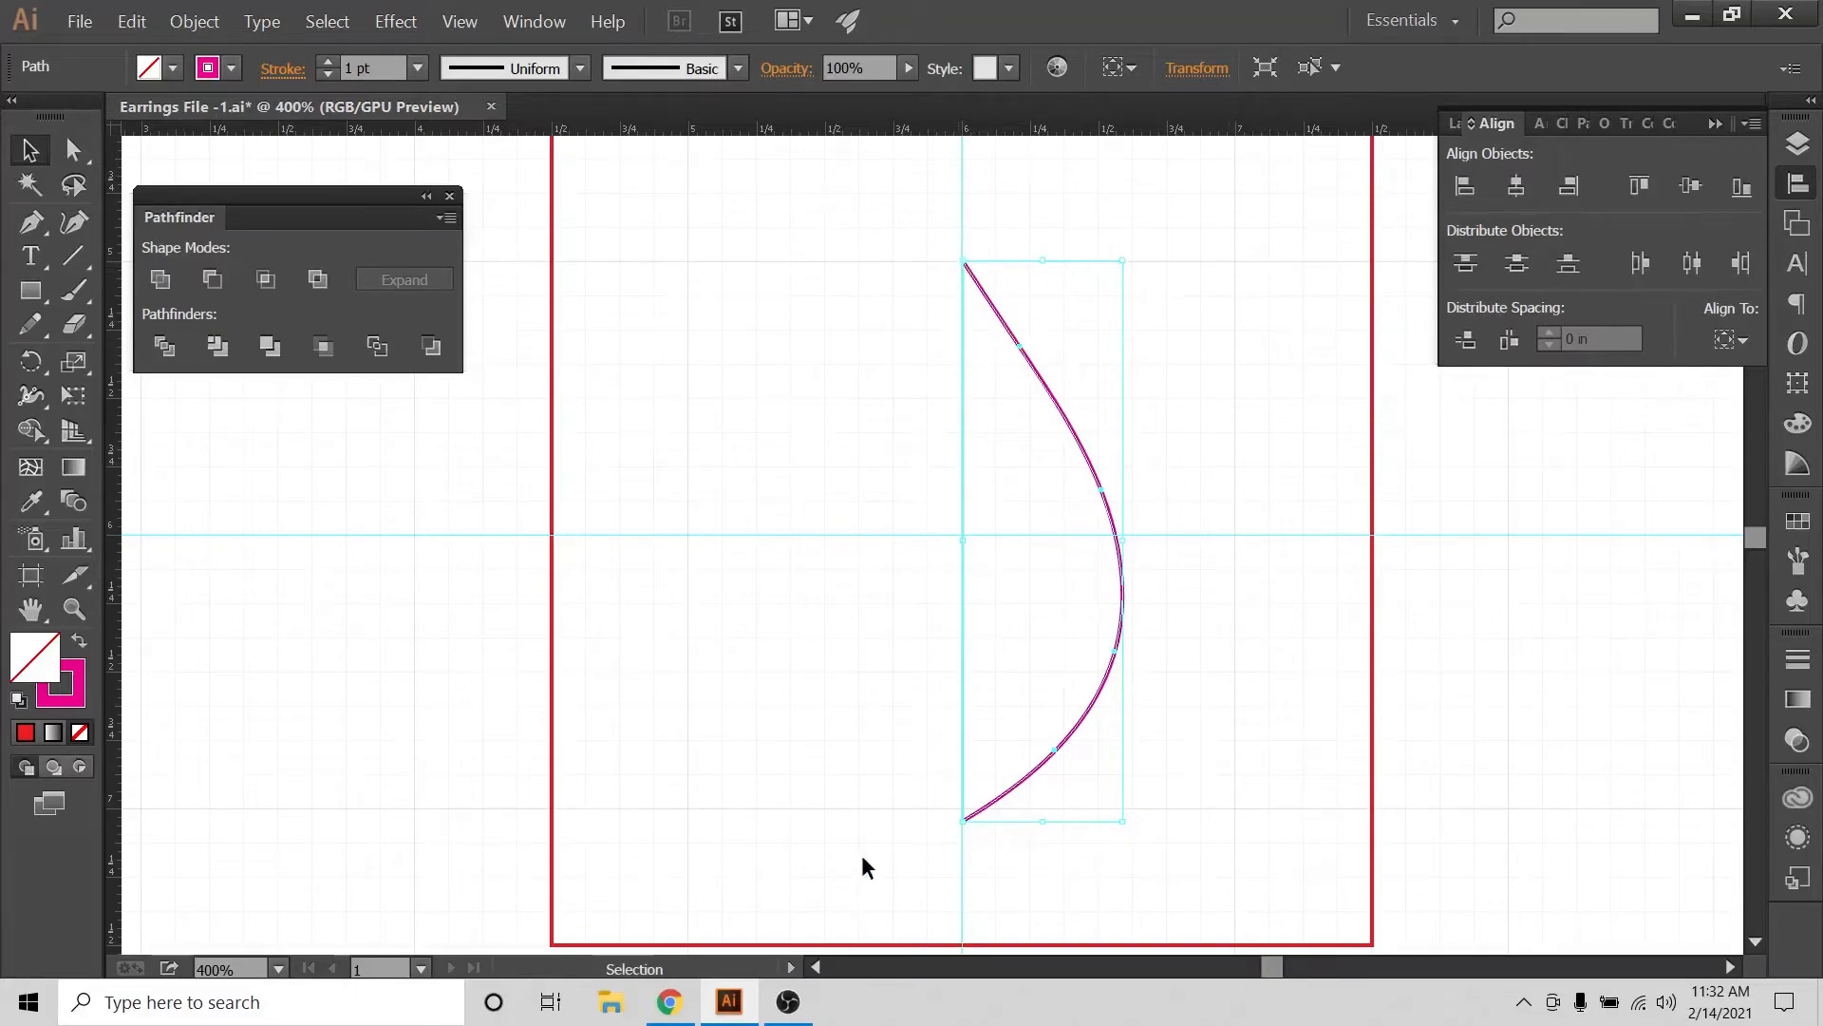
left_click(197, 22)
mouse_move(403, 447)
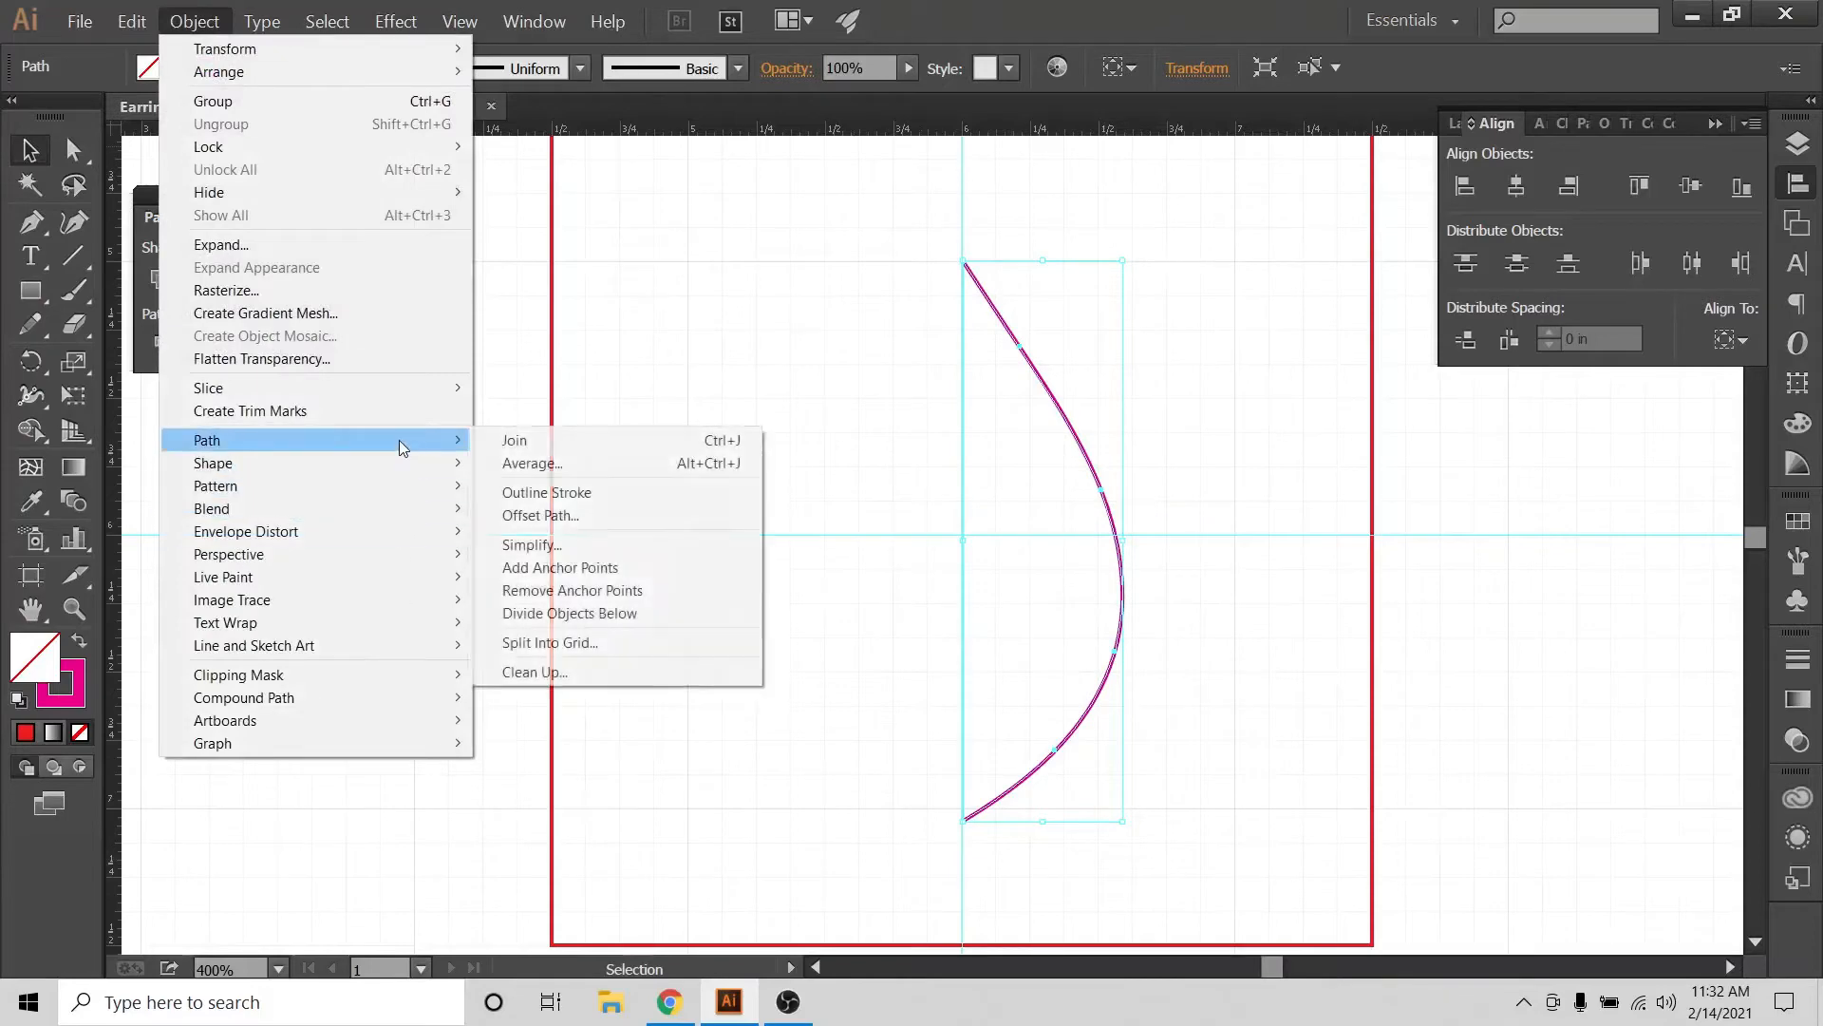
left_click(635, 550)
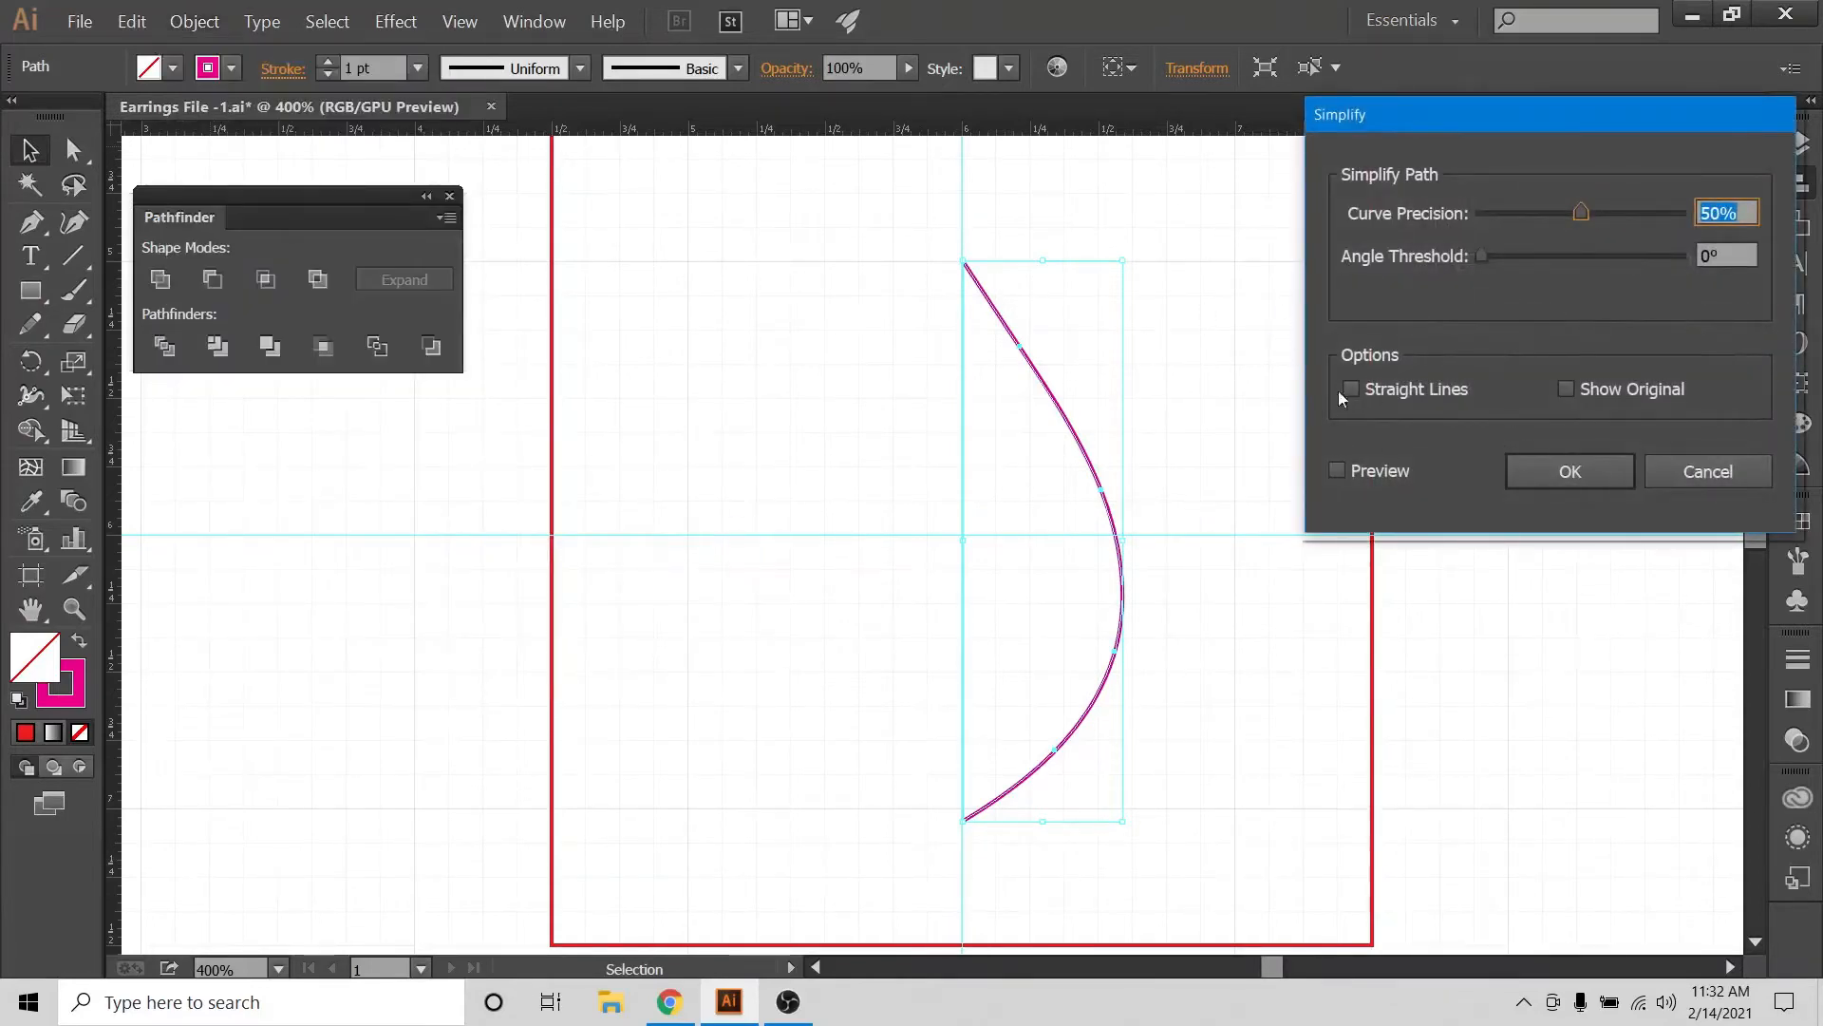
left_click(1338, 471)
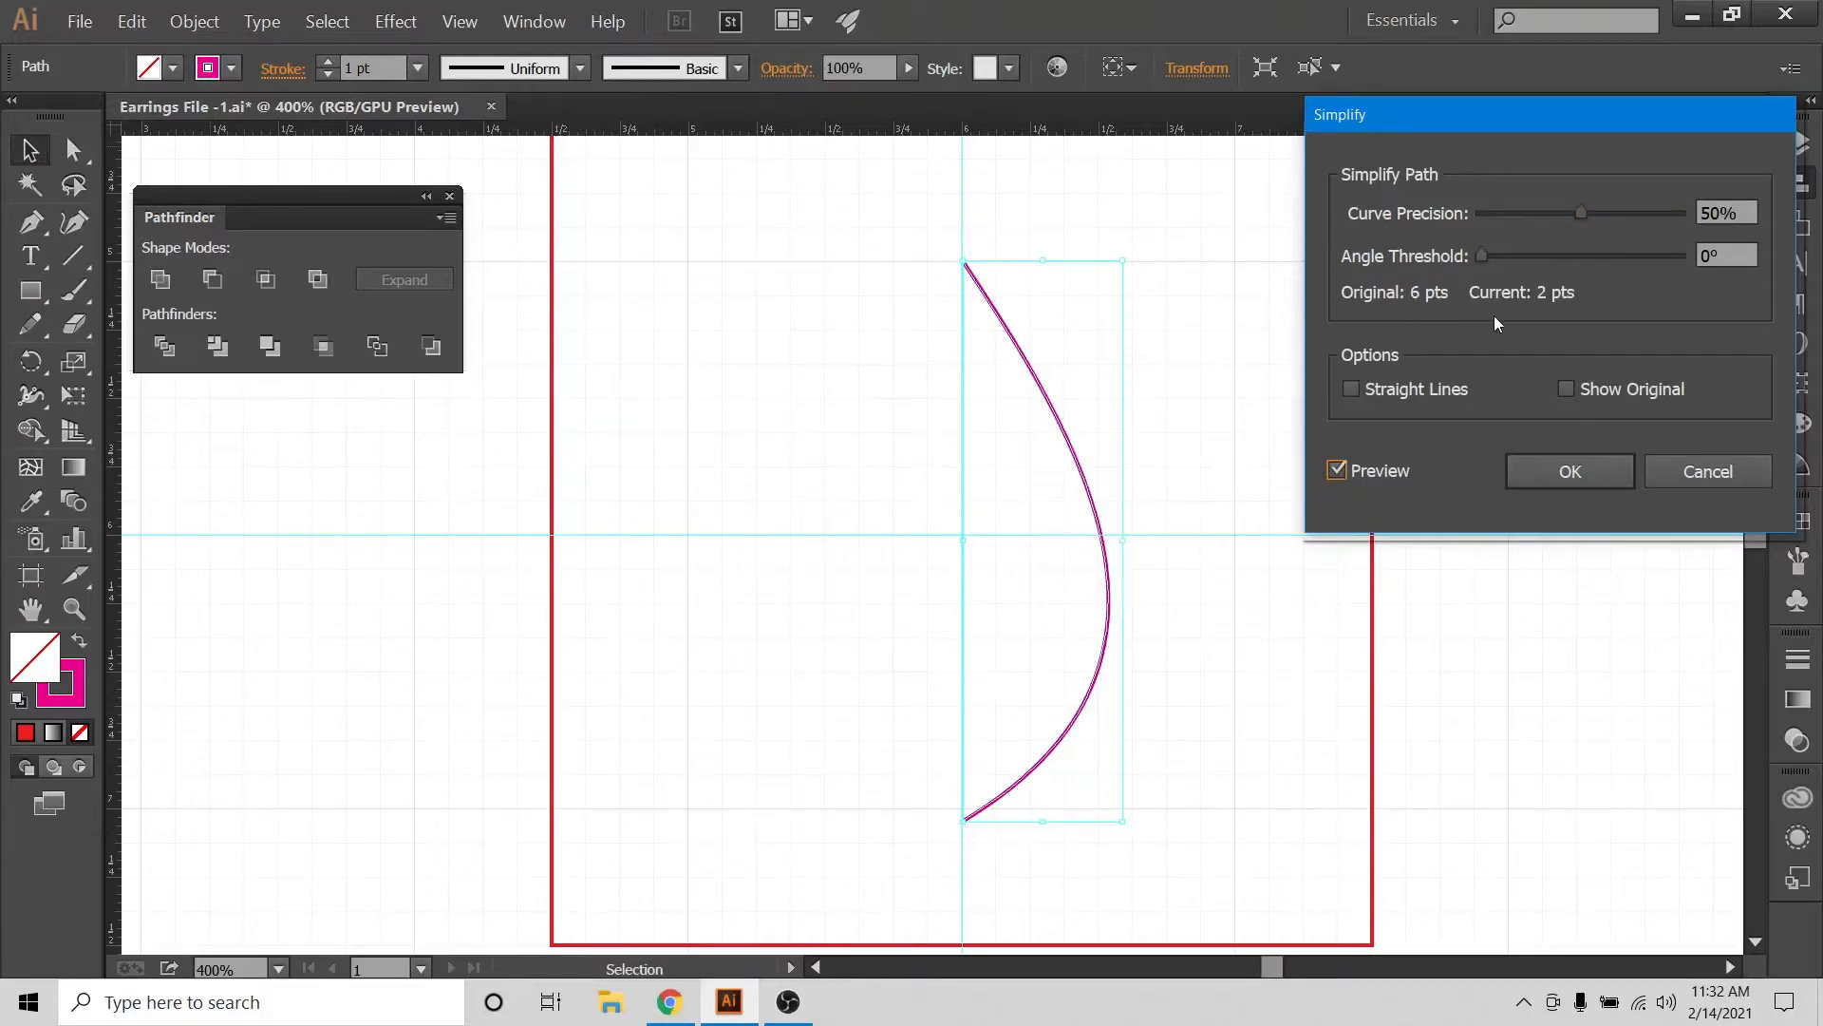
left_click(1545, 475)
Create a mirrored copy of the simplified half-teardrop curve by reflecting it across the vertical axis
left_click_drag(1101, 313, 908, 602)
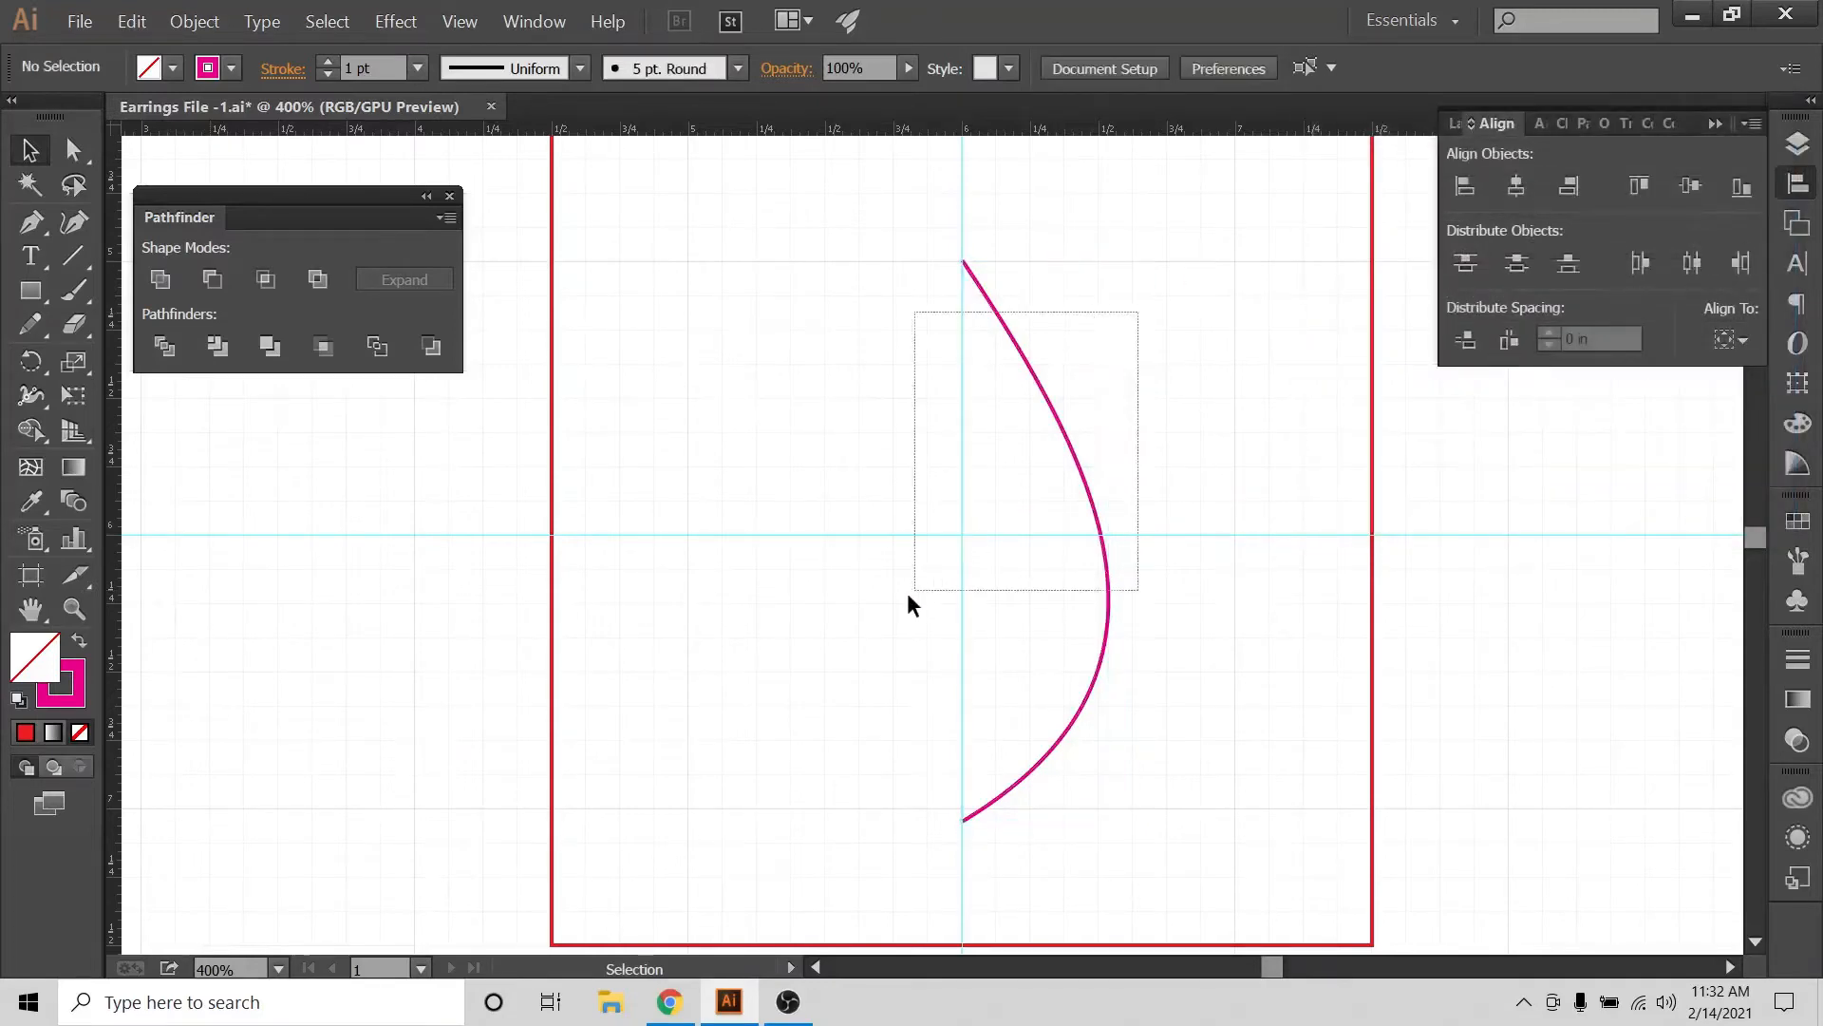
right_click(1101, 524)
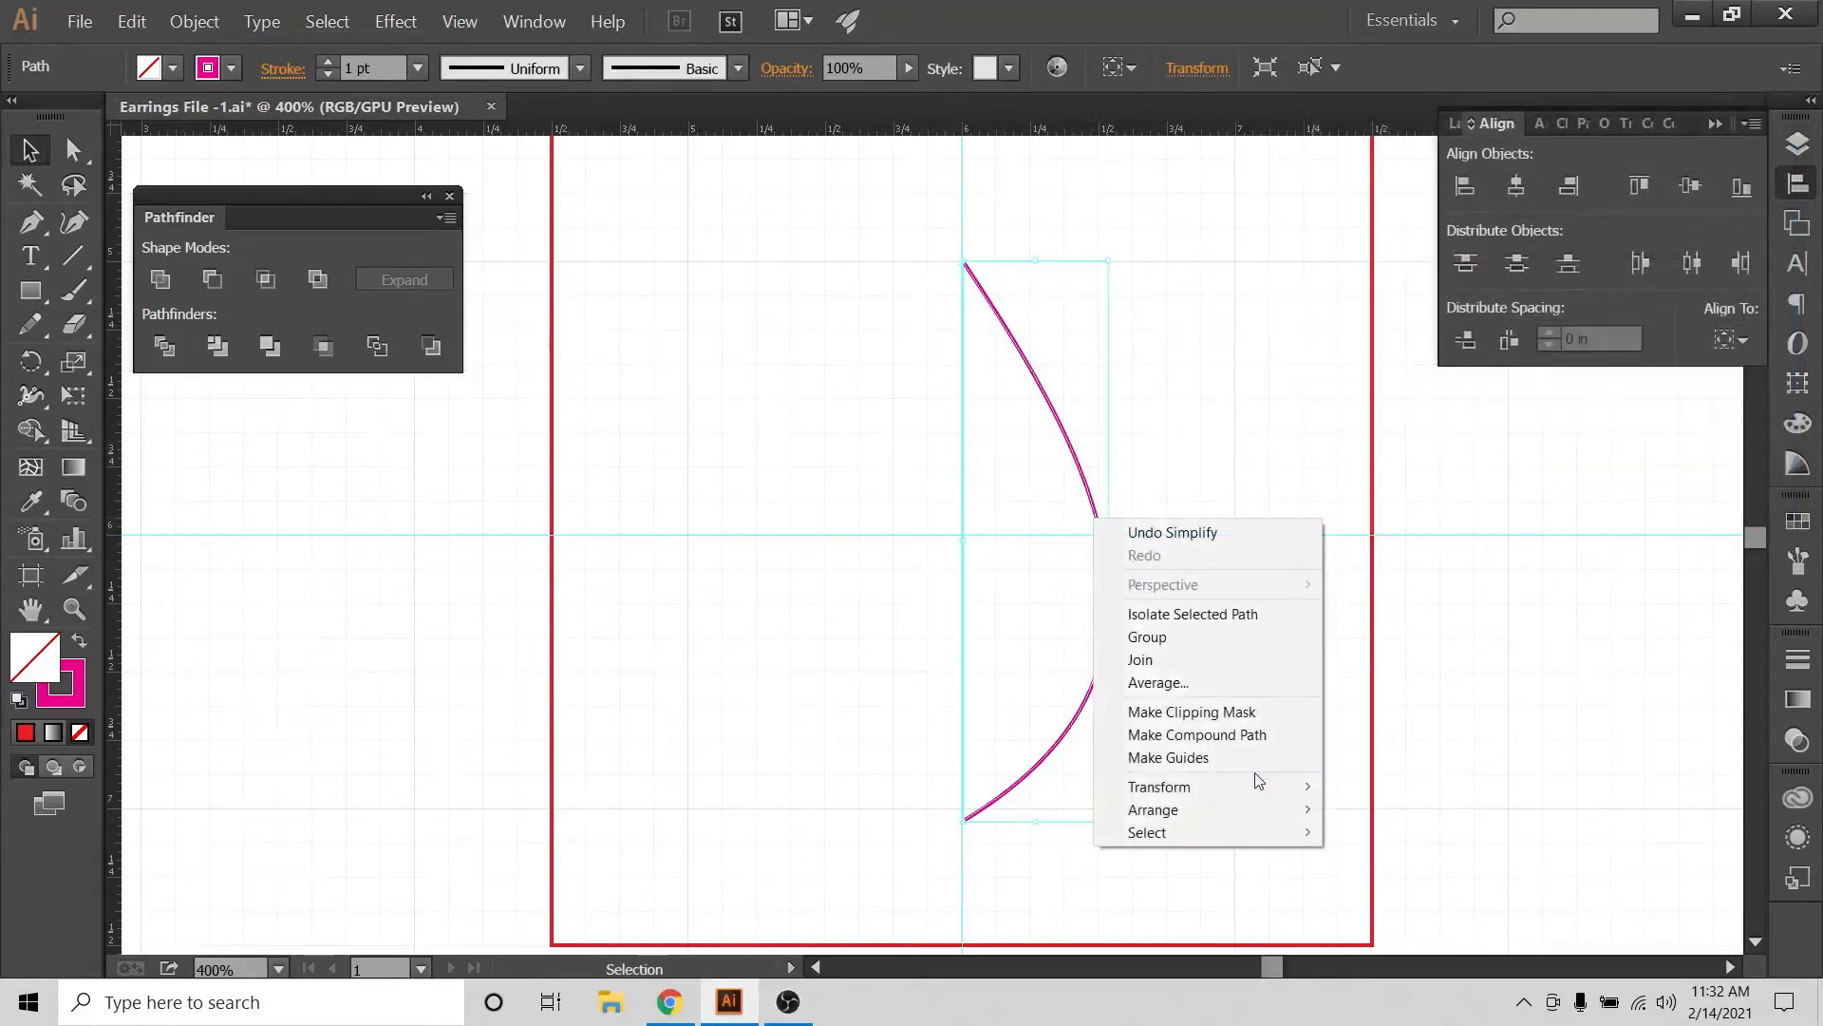
mouse_move(1304, 801)
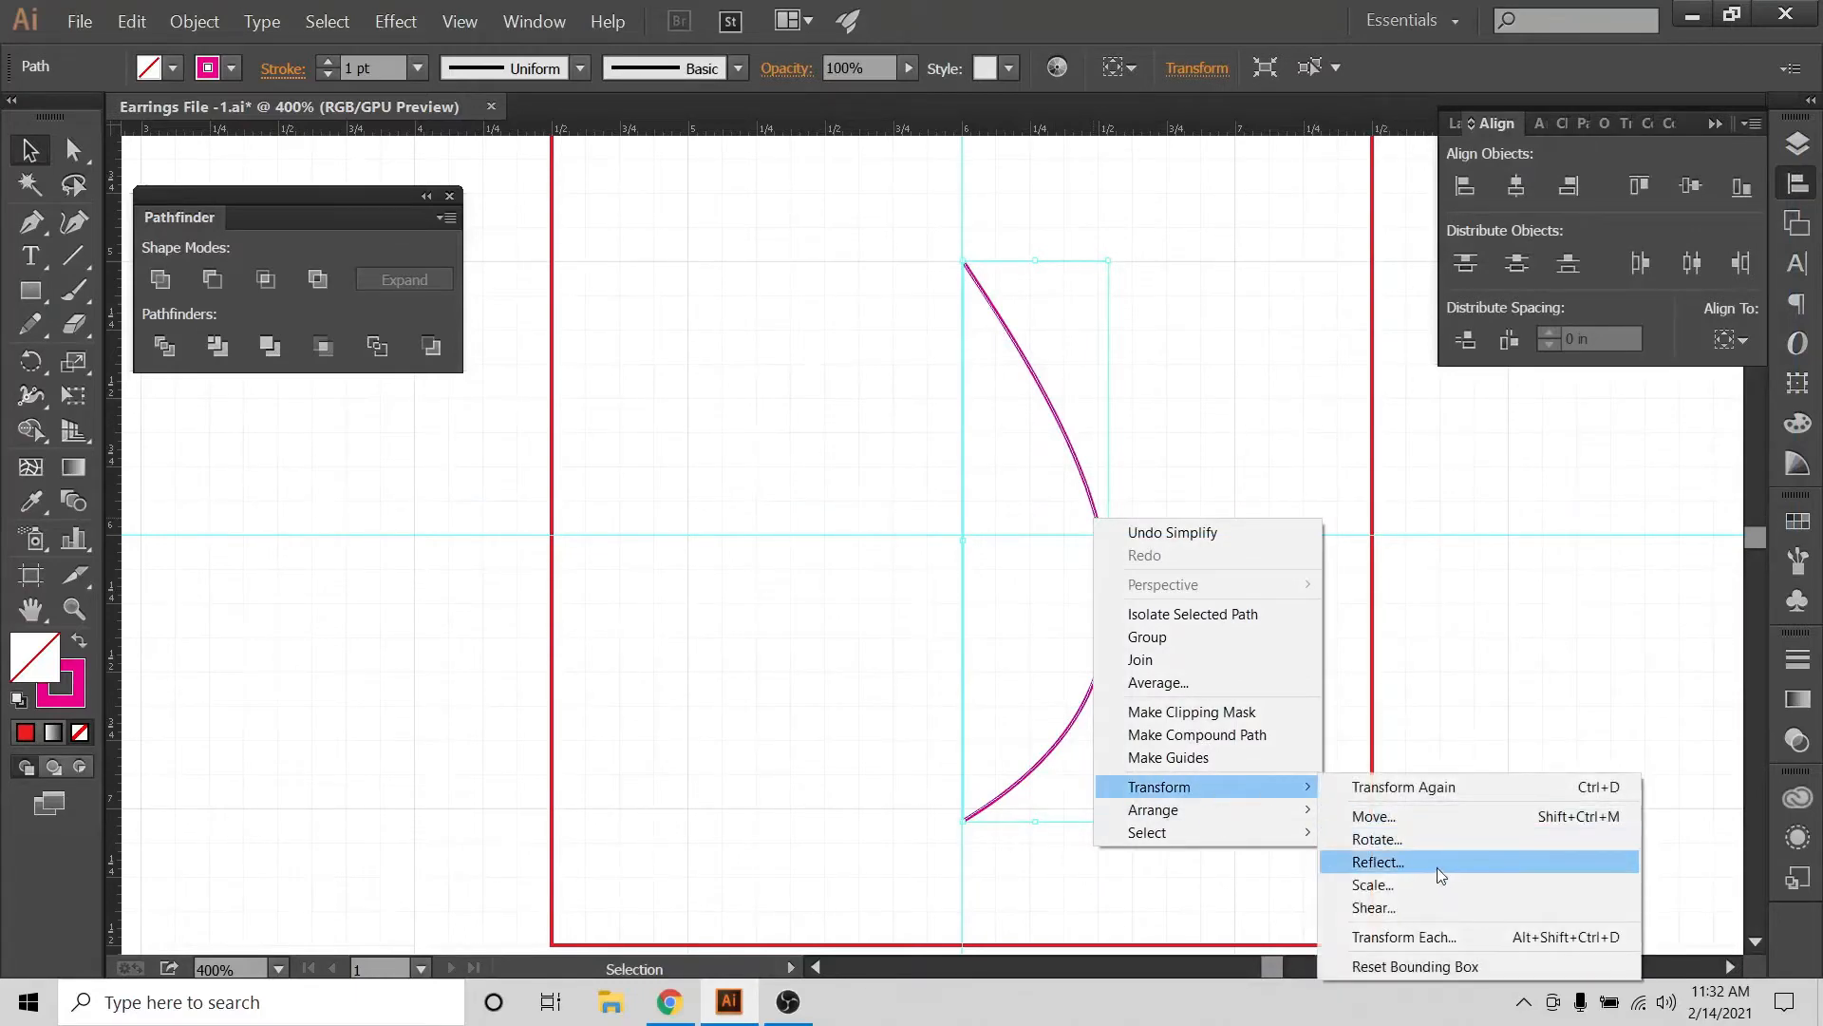
right_click(651, 403)
mouse_move(725, 672)
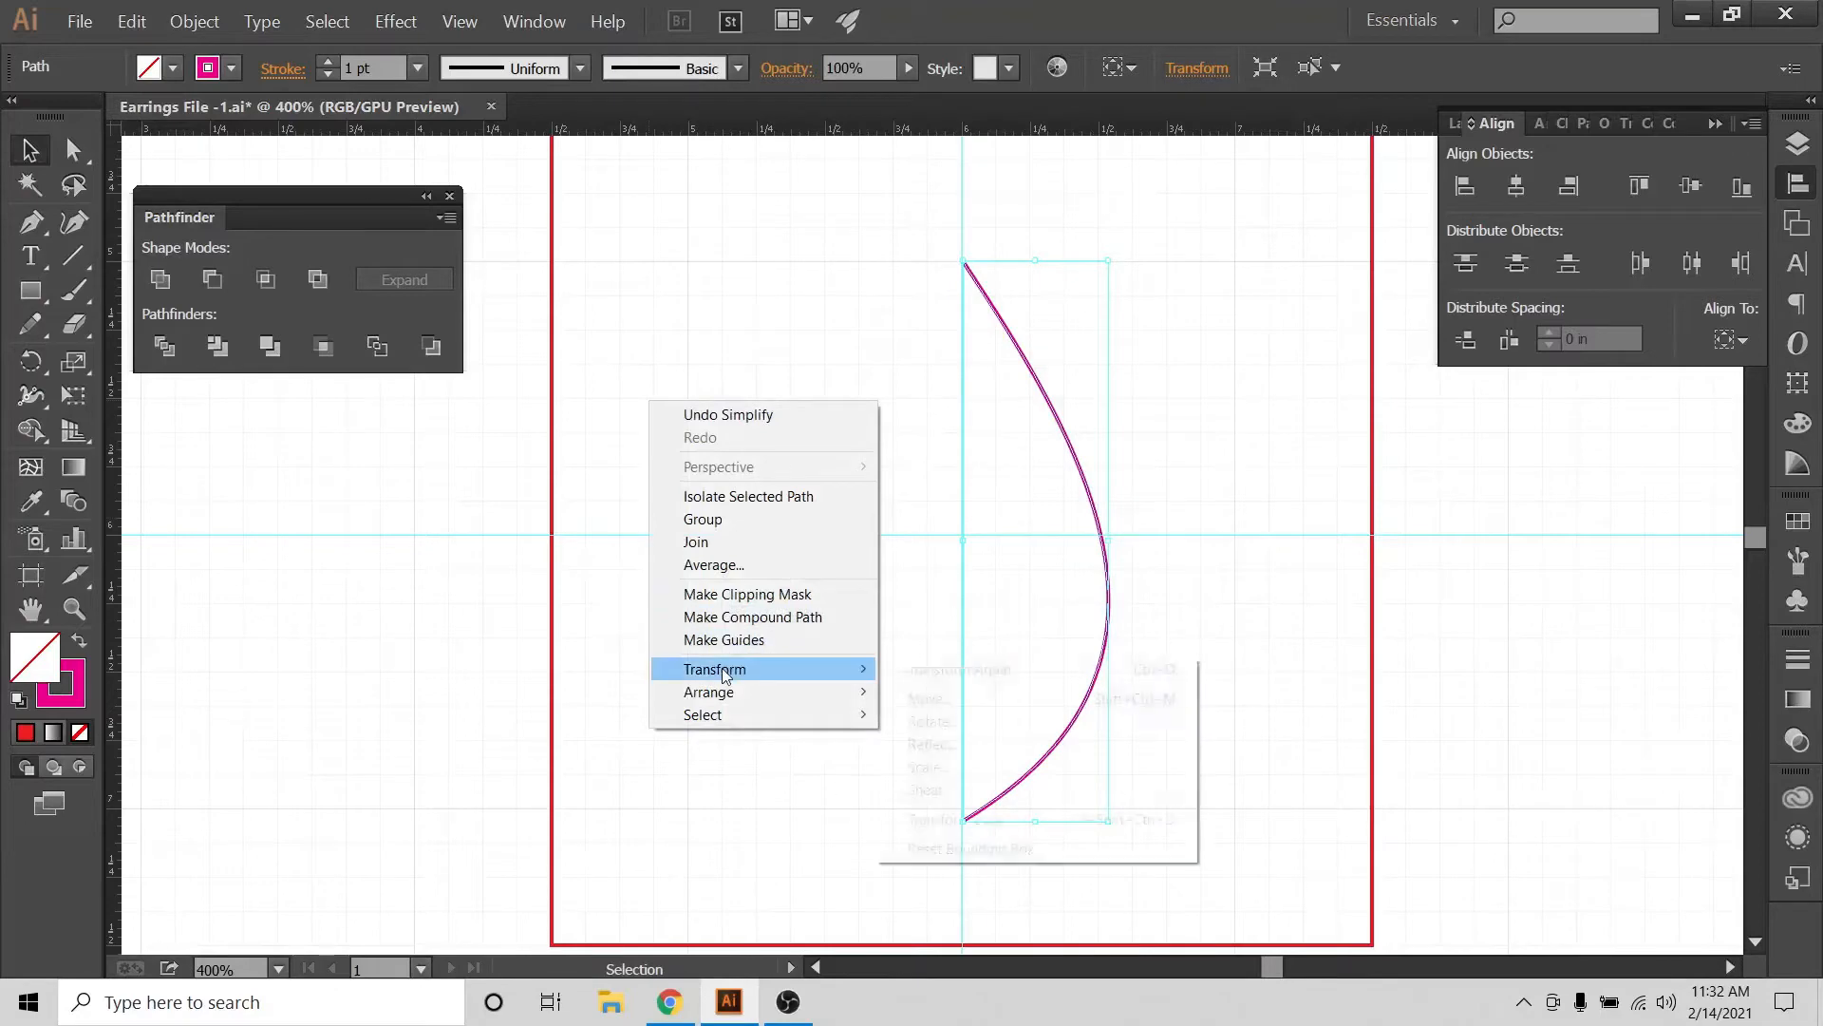
left_click(1005, 737)
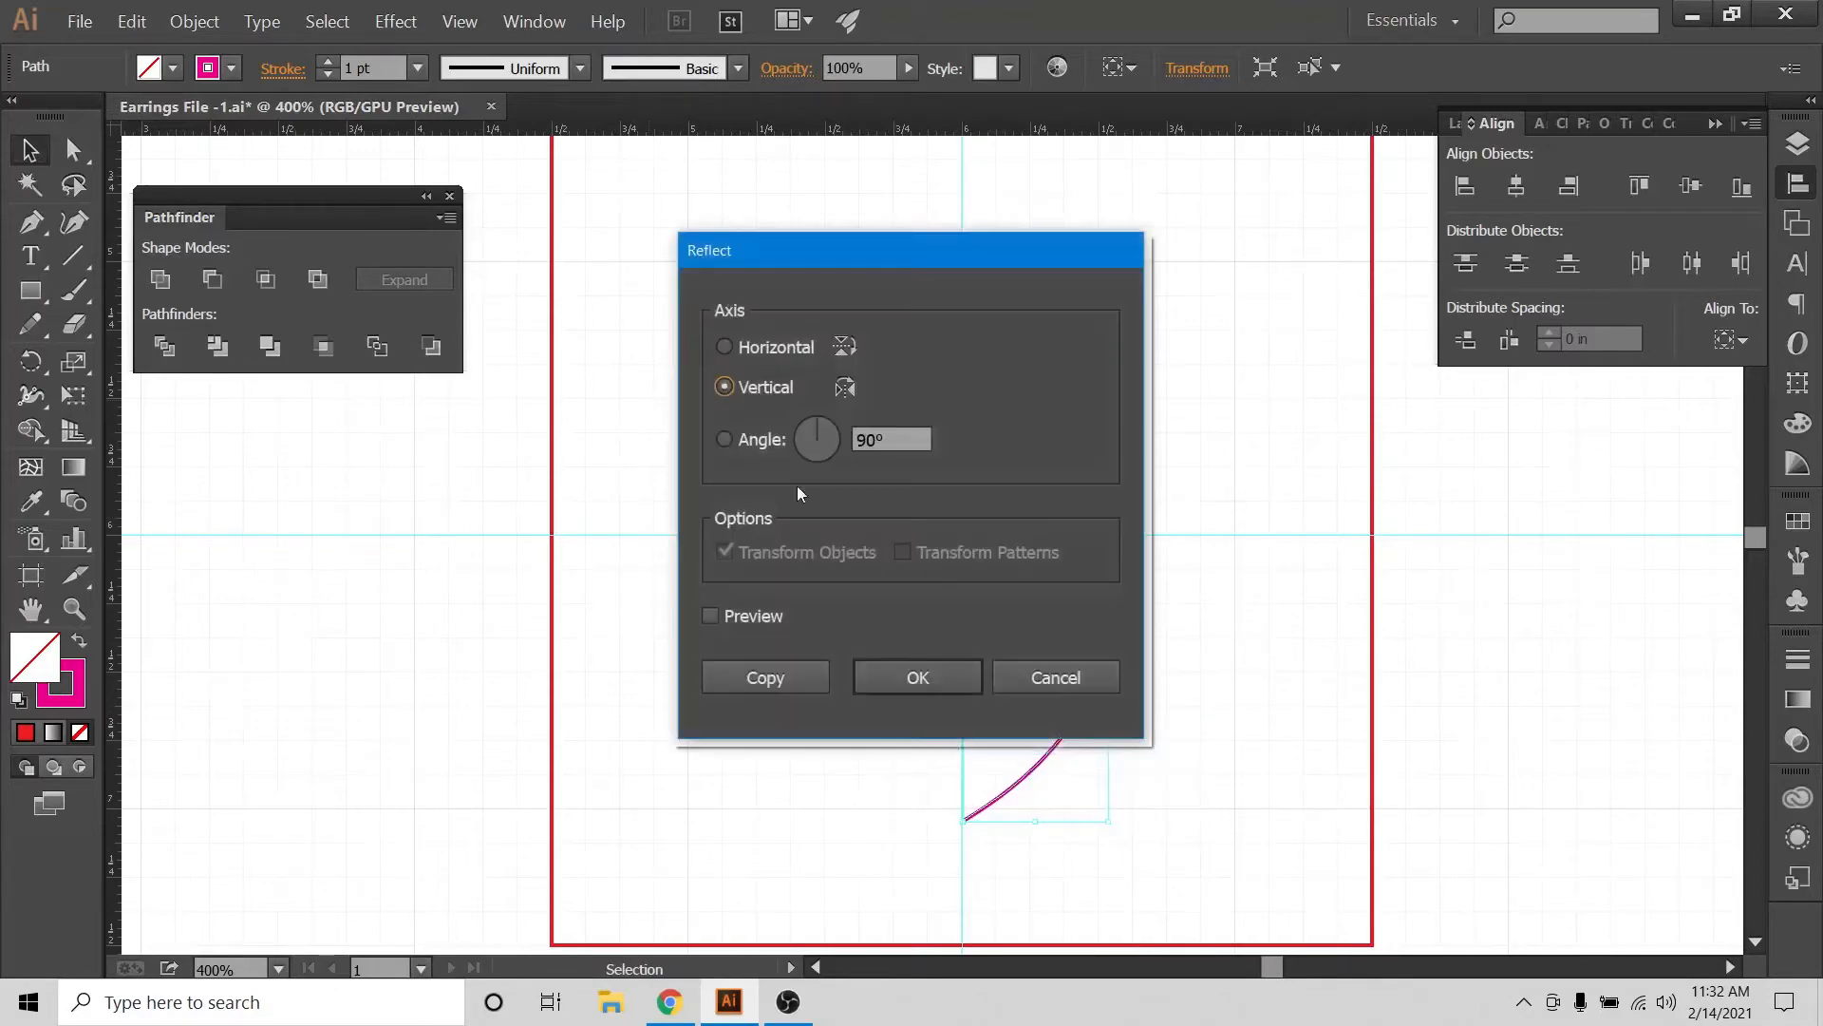
left_click_drag(784, 247, 1308, 351)
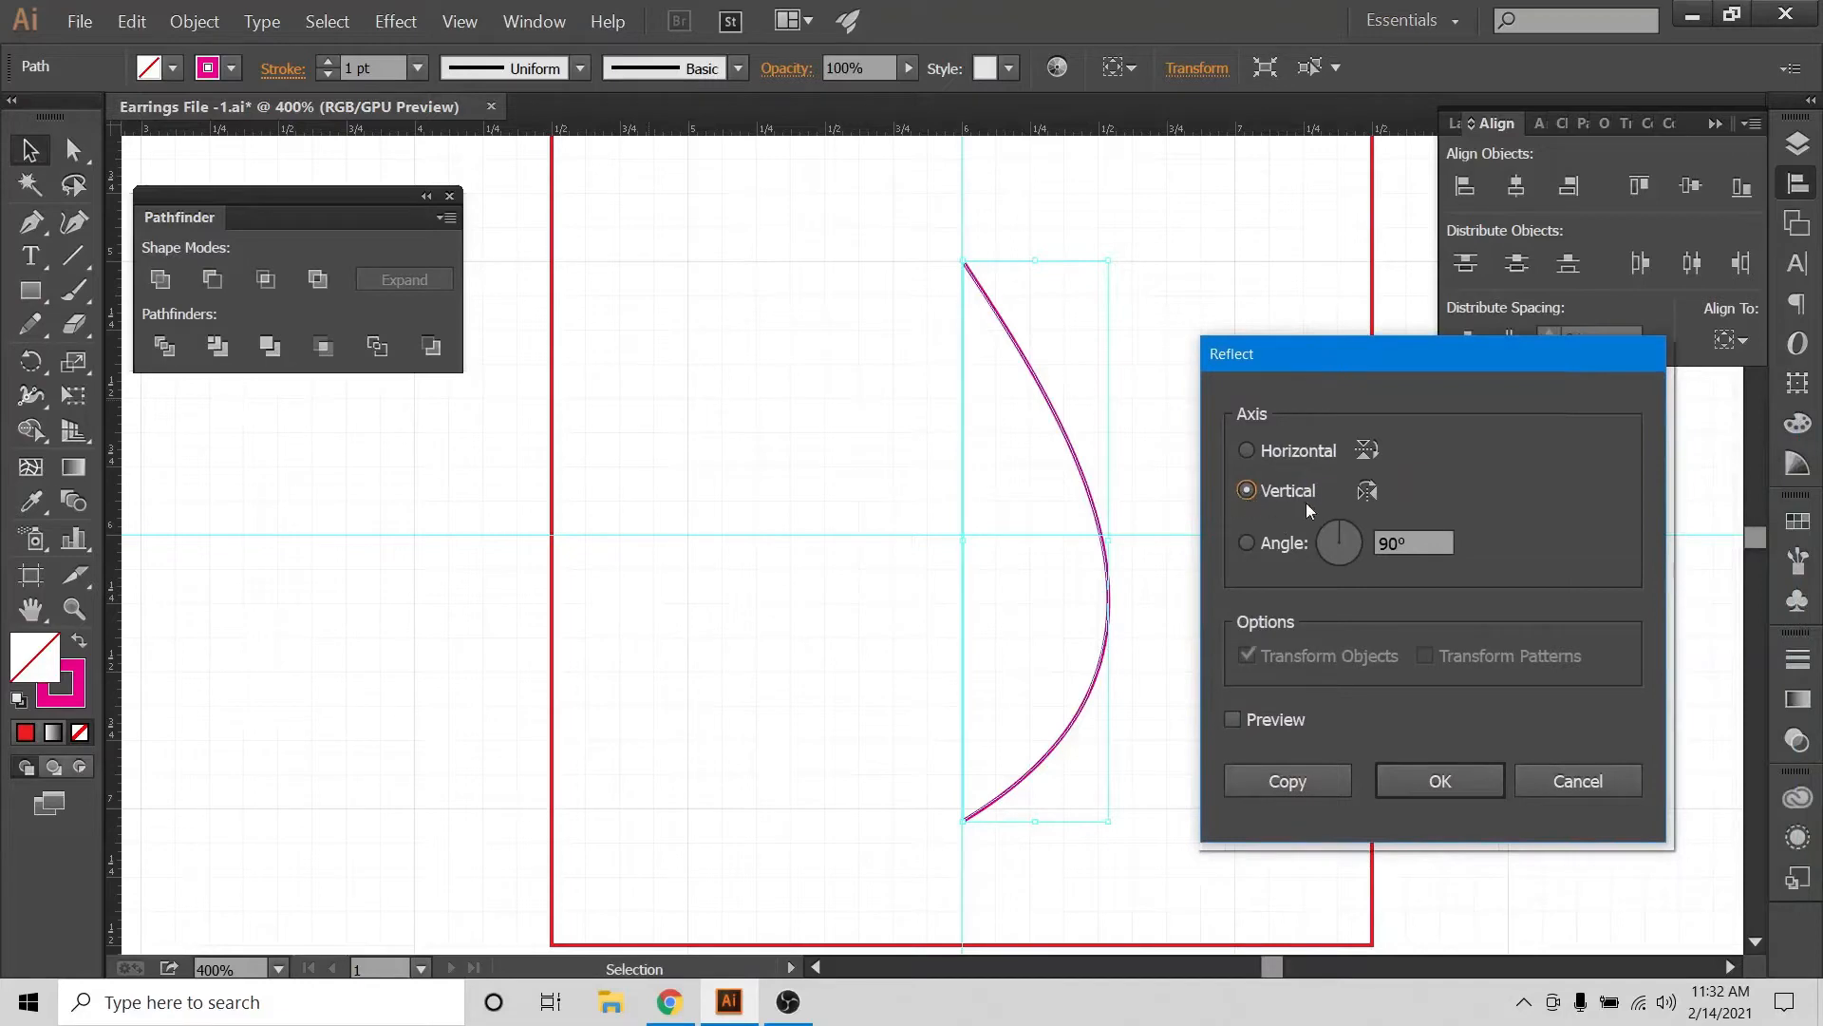
left_click(1261, 785)
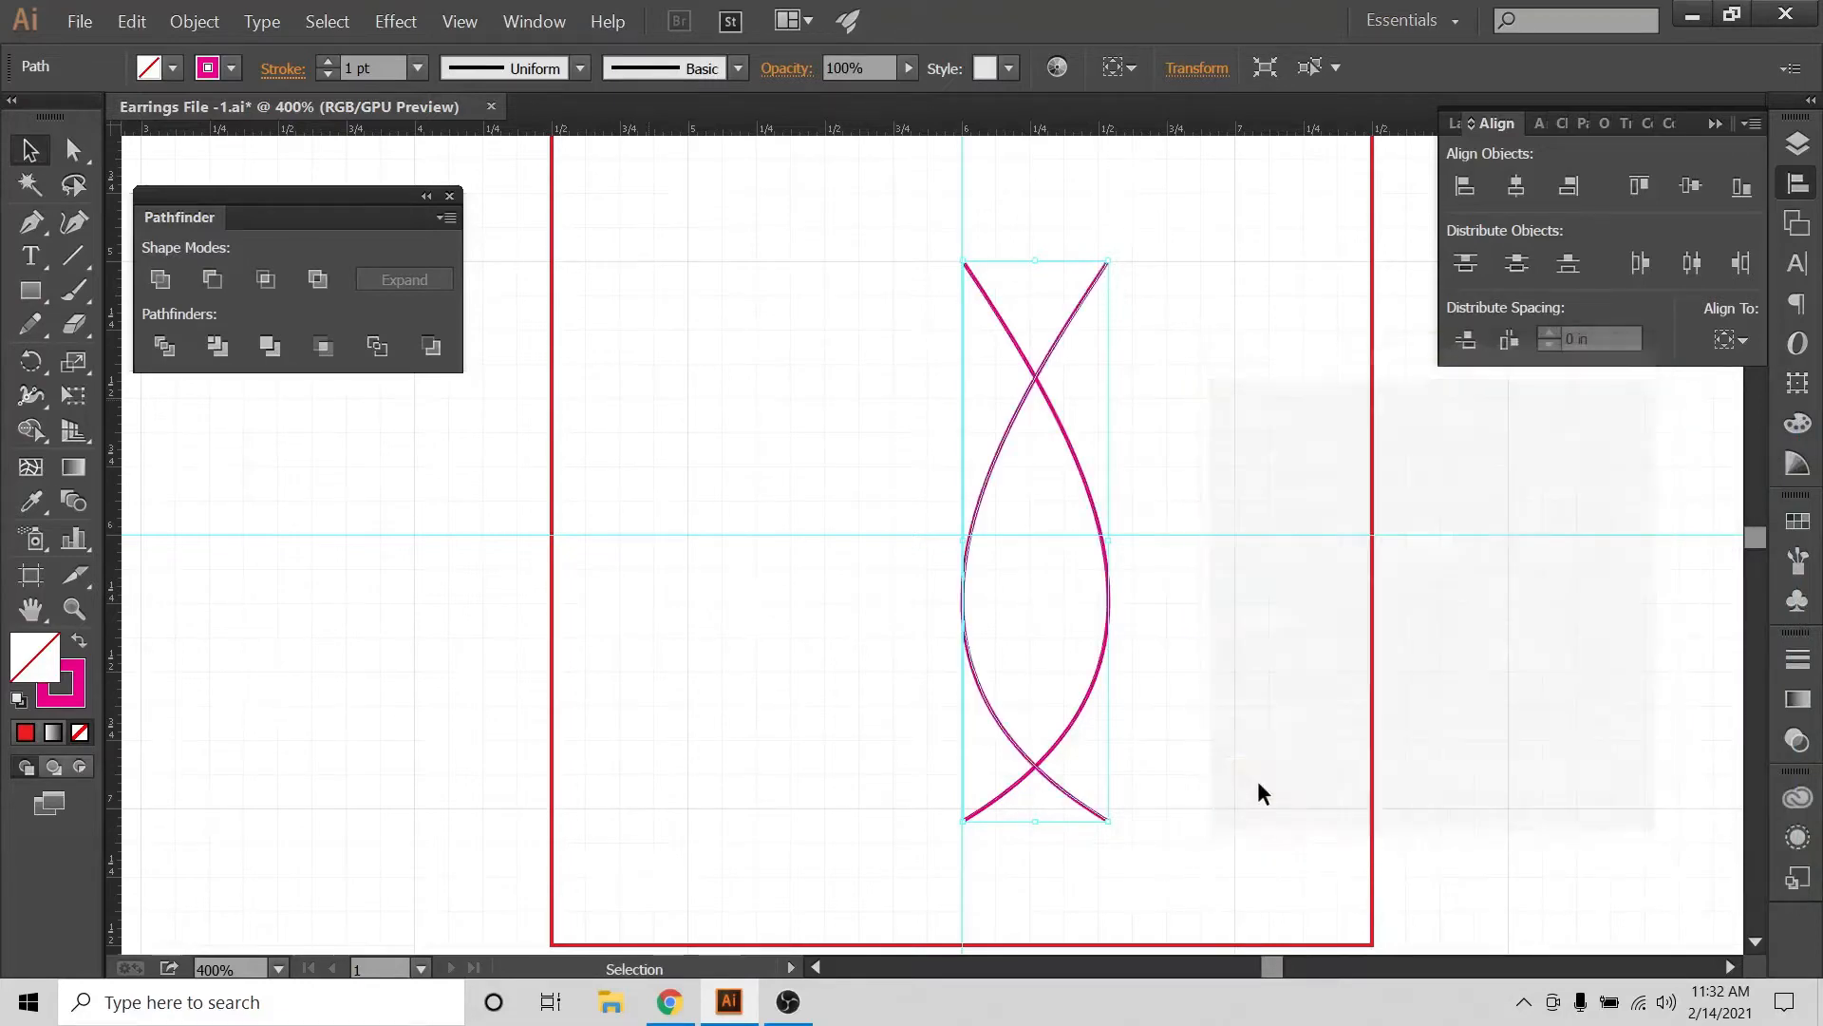
Nudge the mirrored copy left until its endpoints meet the original curve's endpoints at the vertical guide
key("Left")
key("Left")
key("Left")
key("Left")
key("Left")
key("Left")
key("Left")
key("Left")
key("Left")
key("Left")
key("Left")
key("Left")
key("Left")
key("Left")
key("Left")
key("Left")
key("Left")
key("Left")
key("Left")
key("Left")
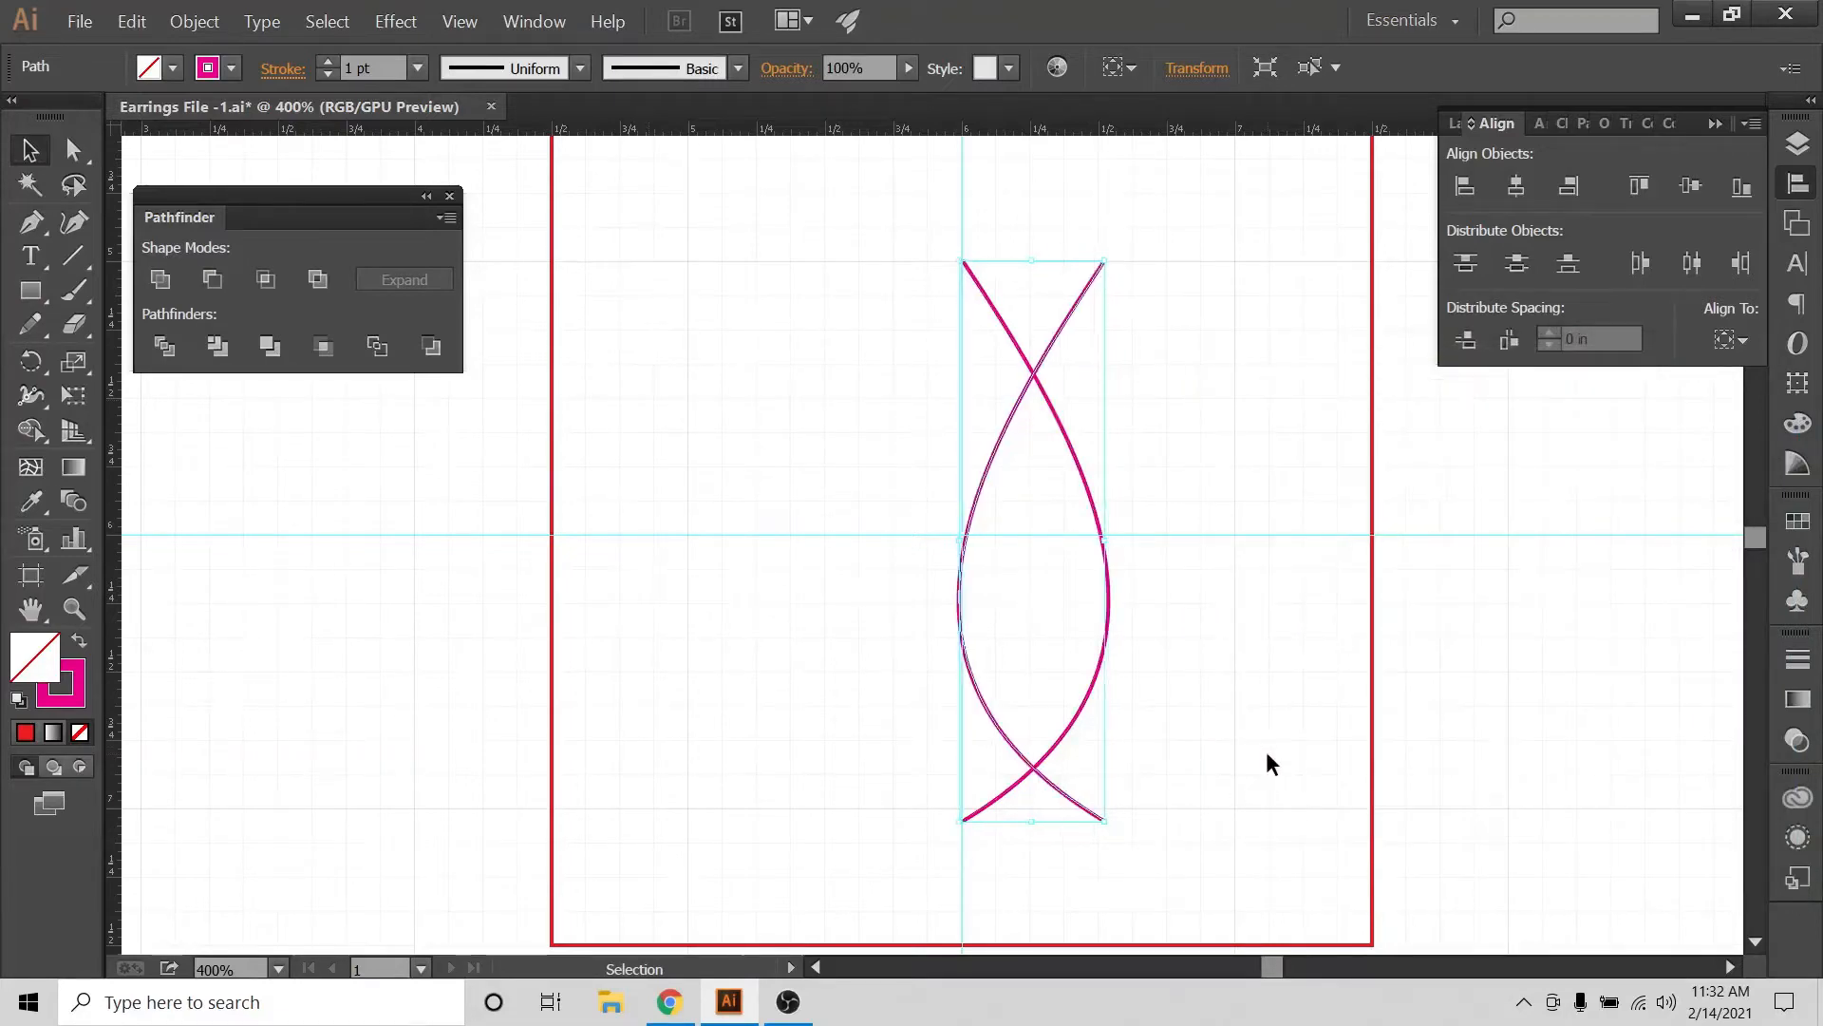
key("Left")
key("Left")
key("Left")
key("Left")
key("Left")
key("Left")
key("Left")
key("Left")
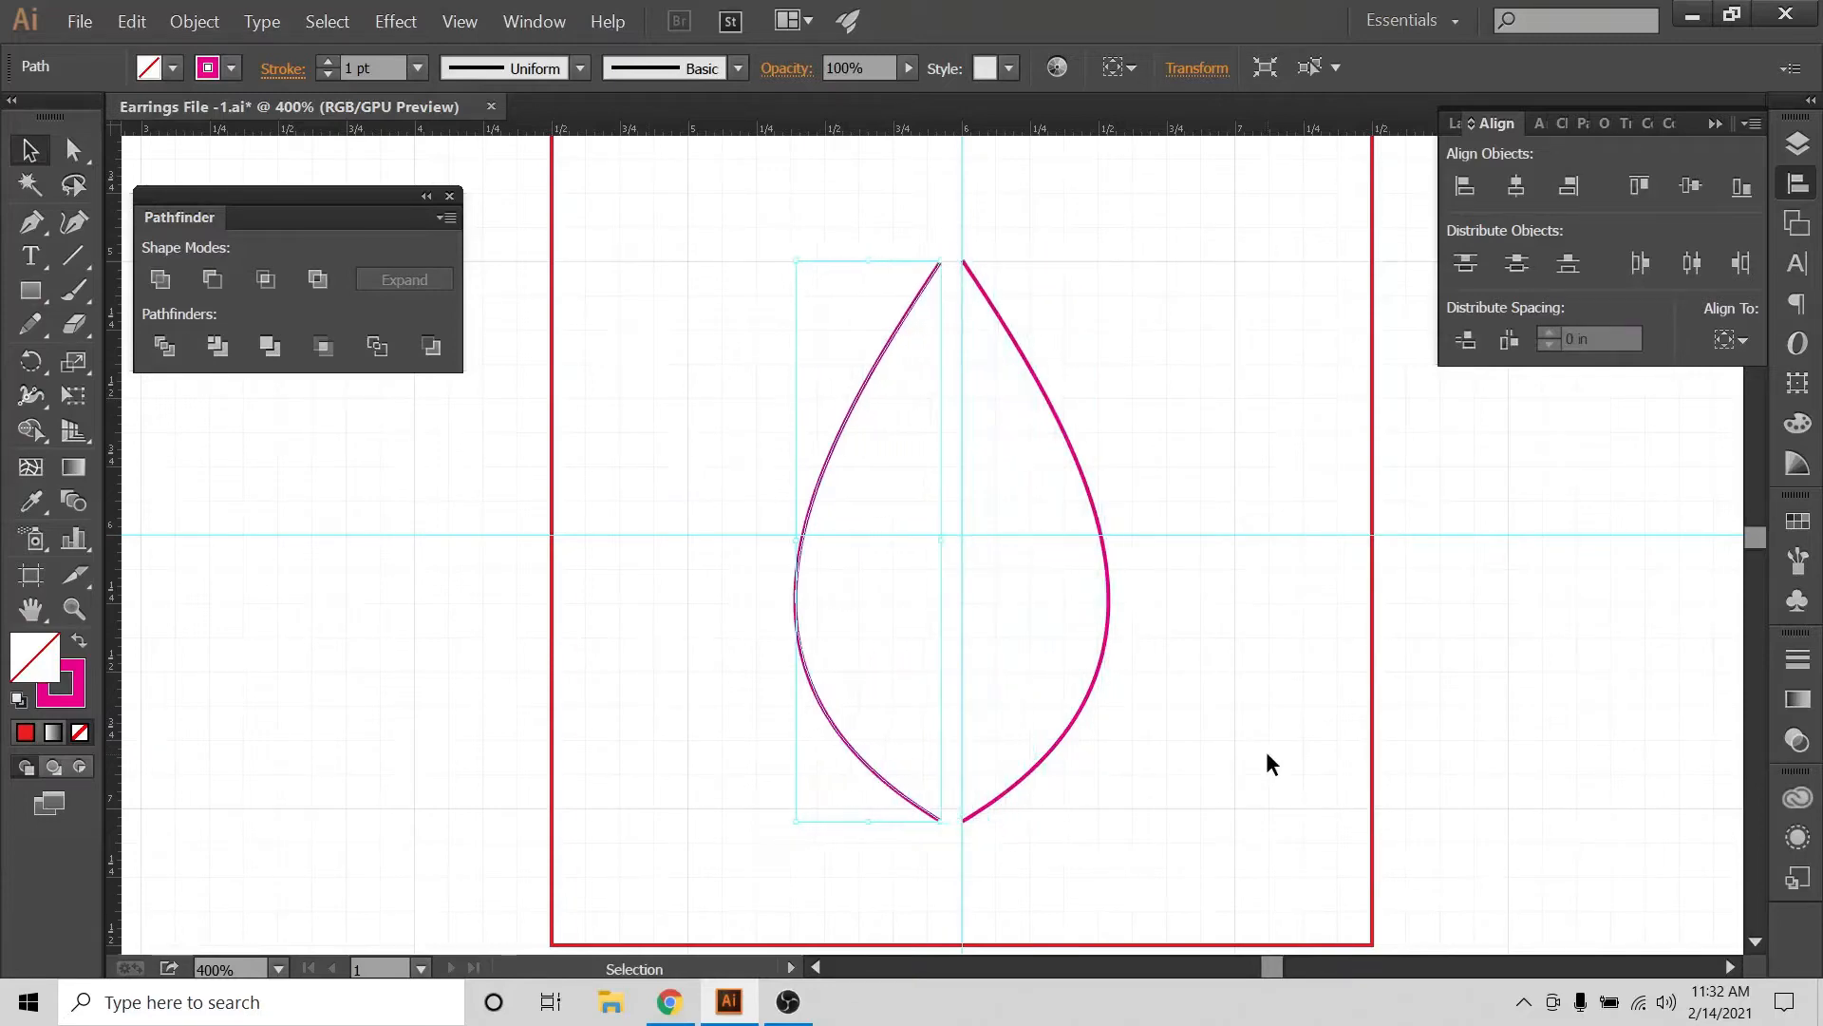
key("Right")
key("Right")
key("Right")
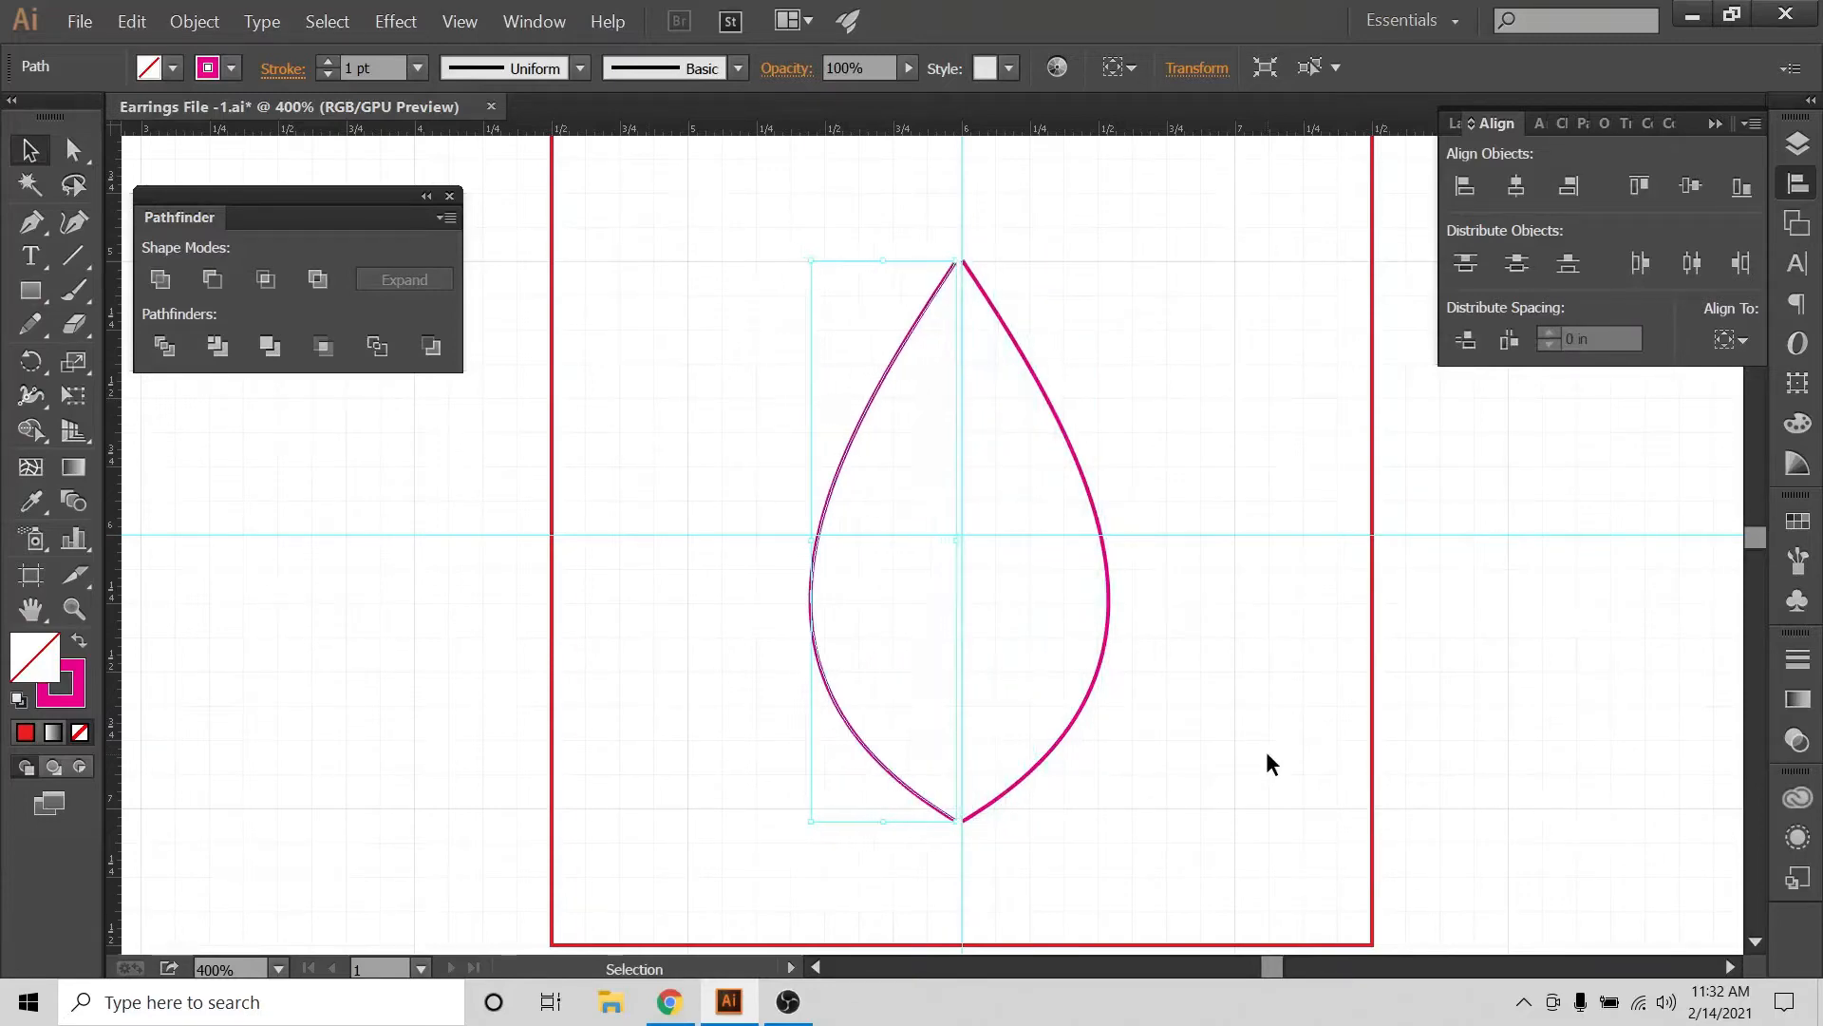
Align the two teardrop halves by their vertical centers relative to the selection, leaving them deselected
left_click_drag(1187, 476, 769, 509)
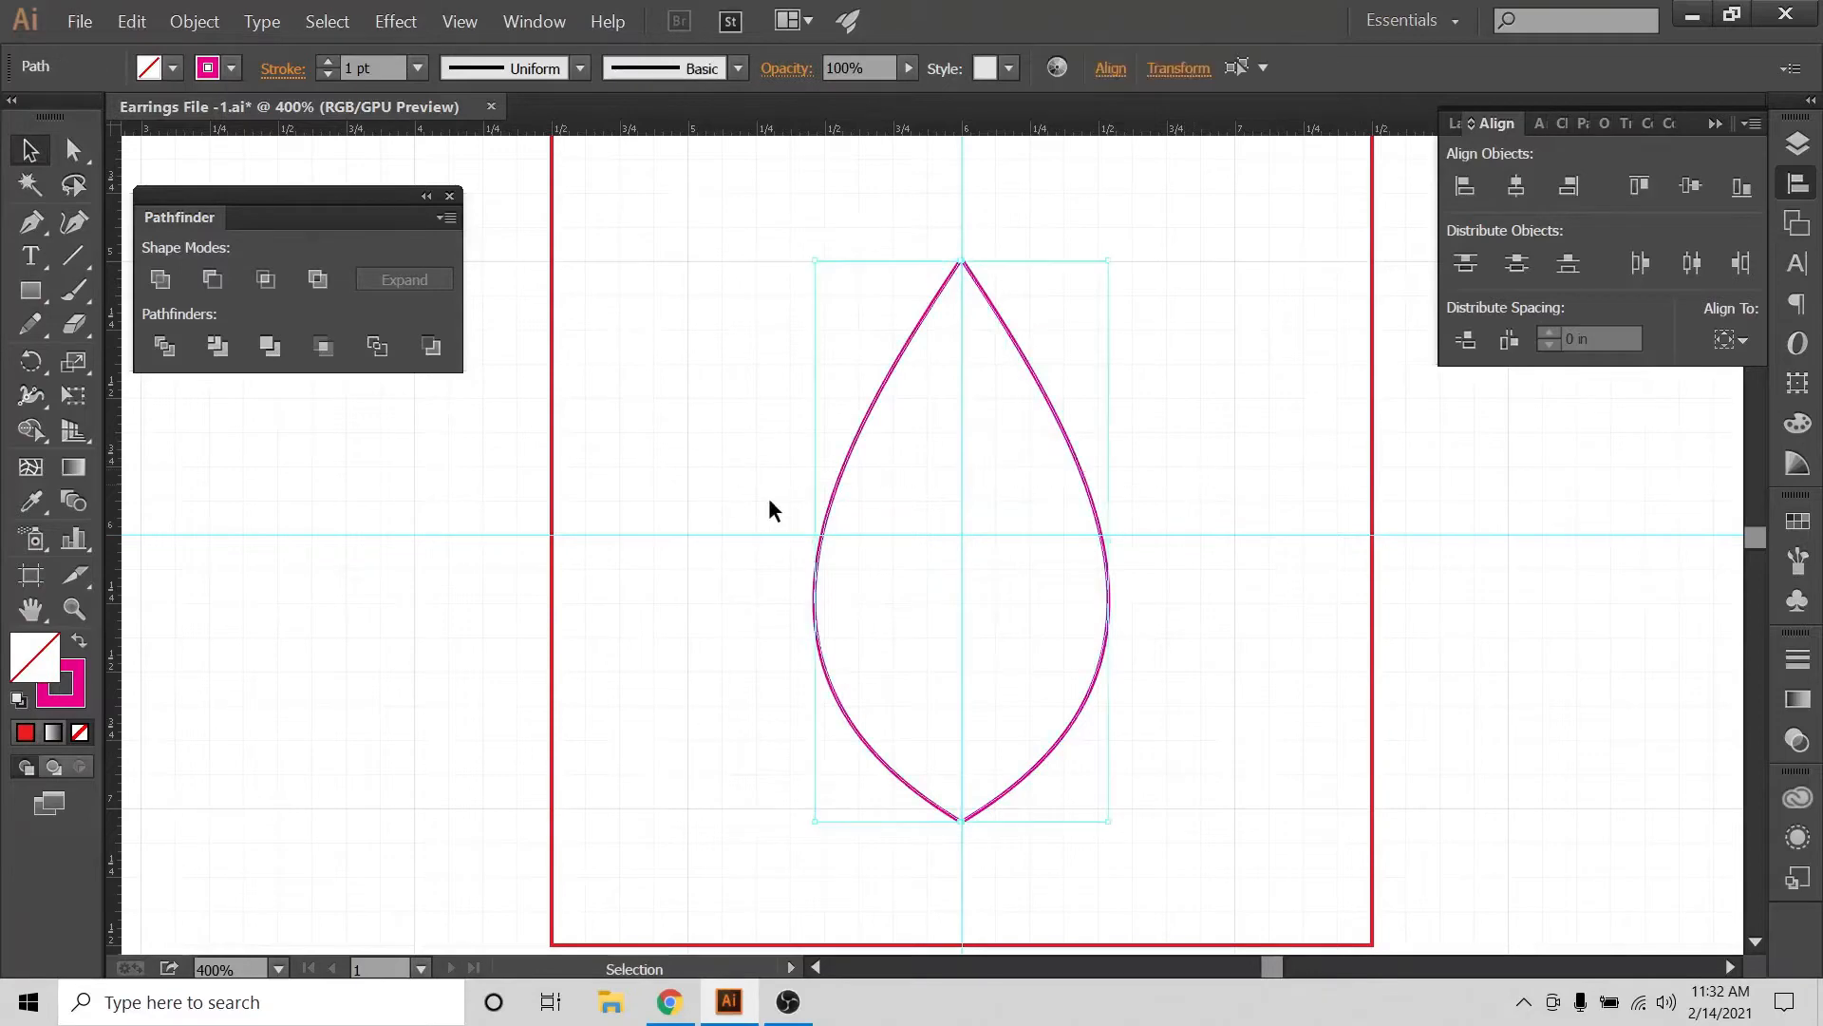
left_click(1706, 344)
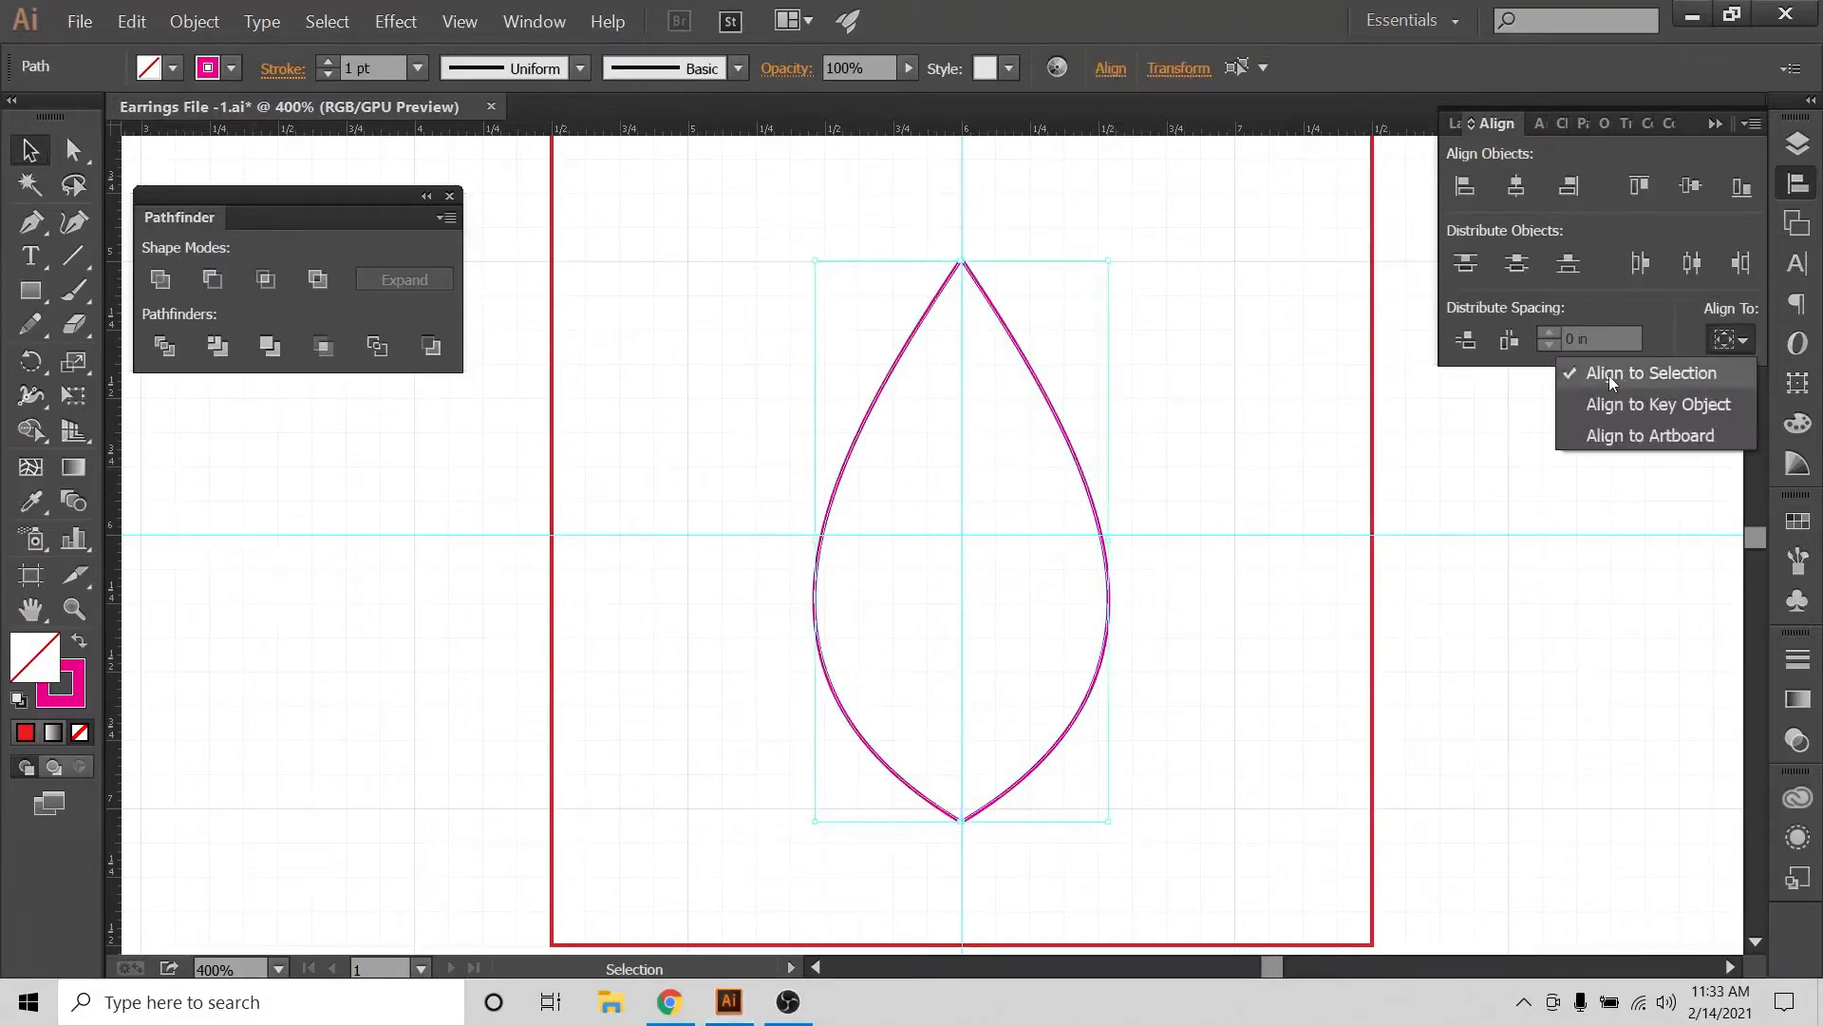
left_click(1690, 185)
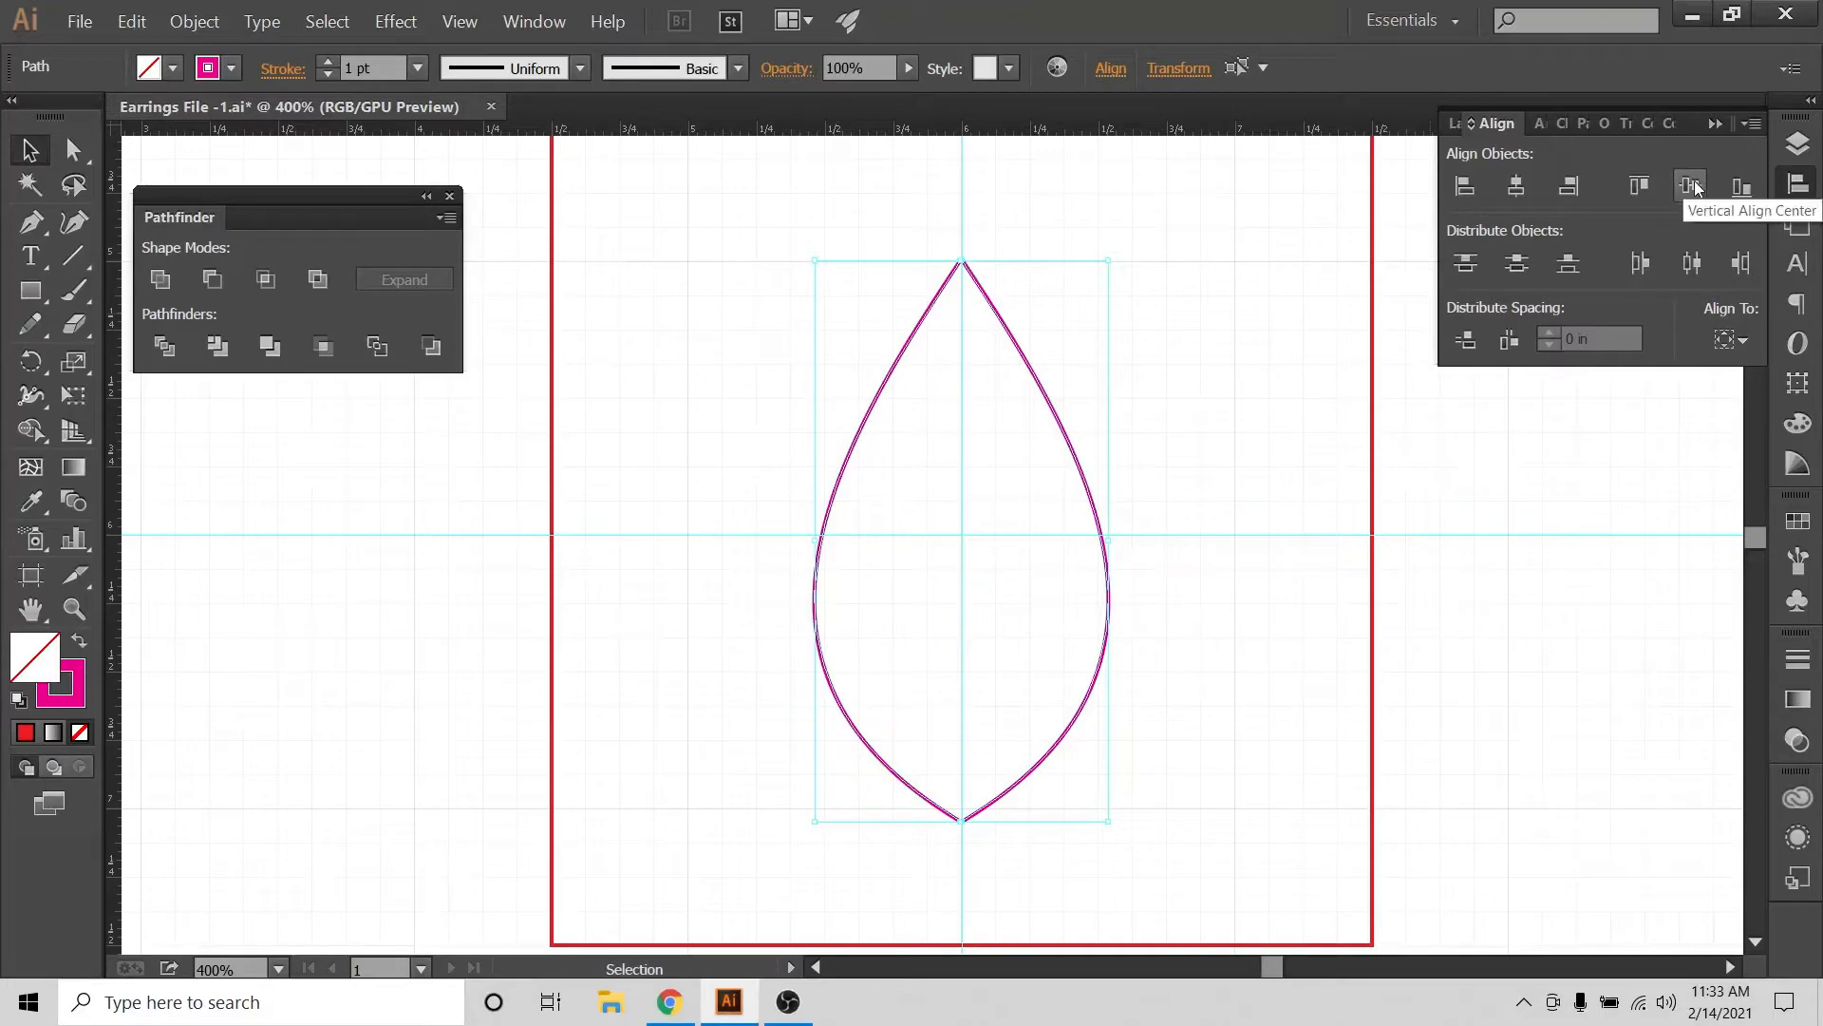
left_click(1145, 362)
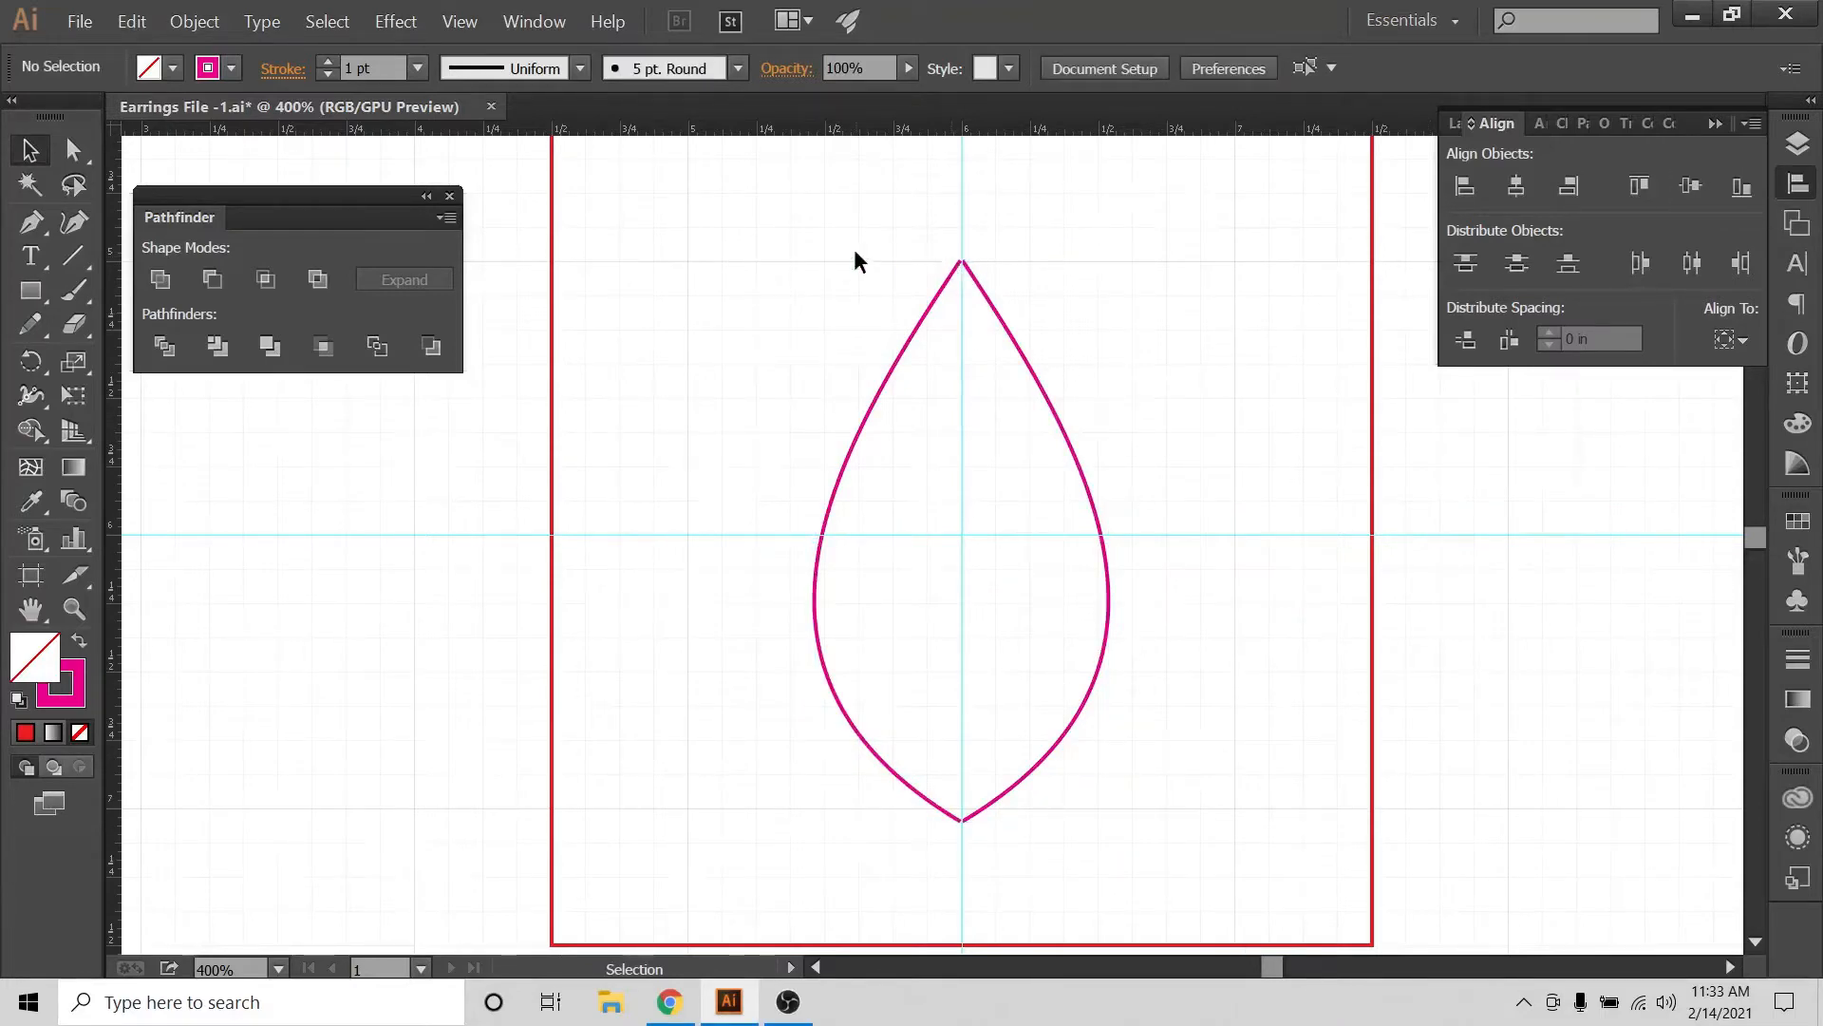
Hide the guides layer and the background grid so only the teardrop and the red square frame remain in view
left_click(1798, 144)
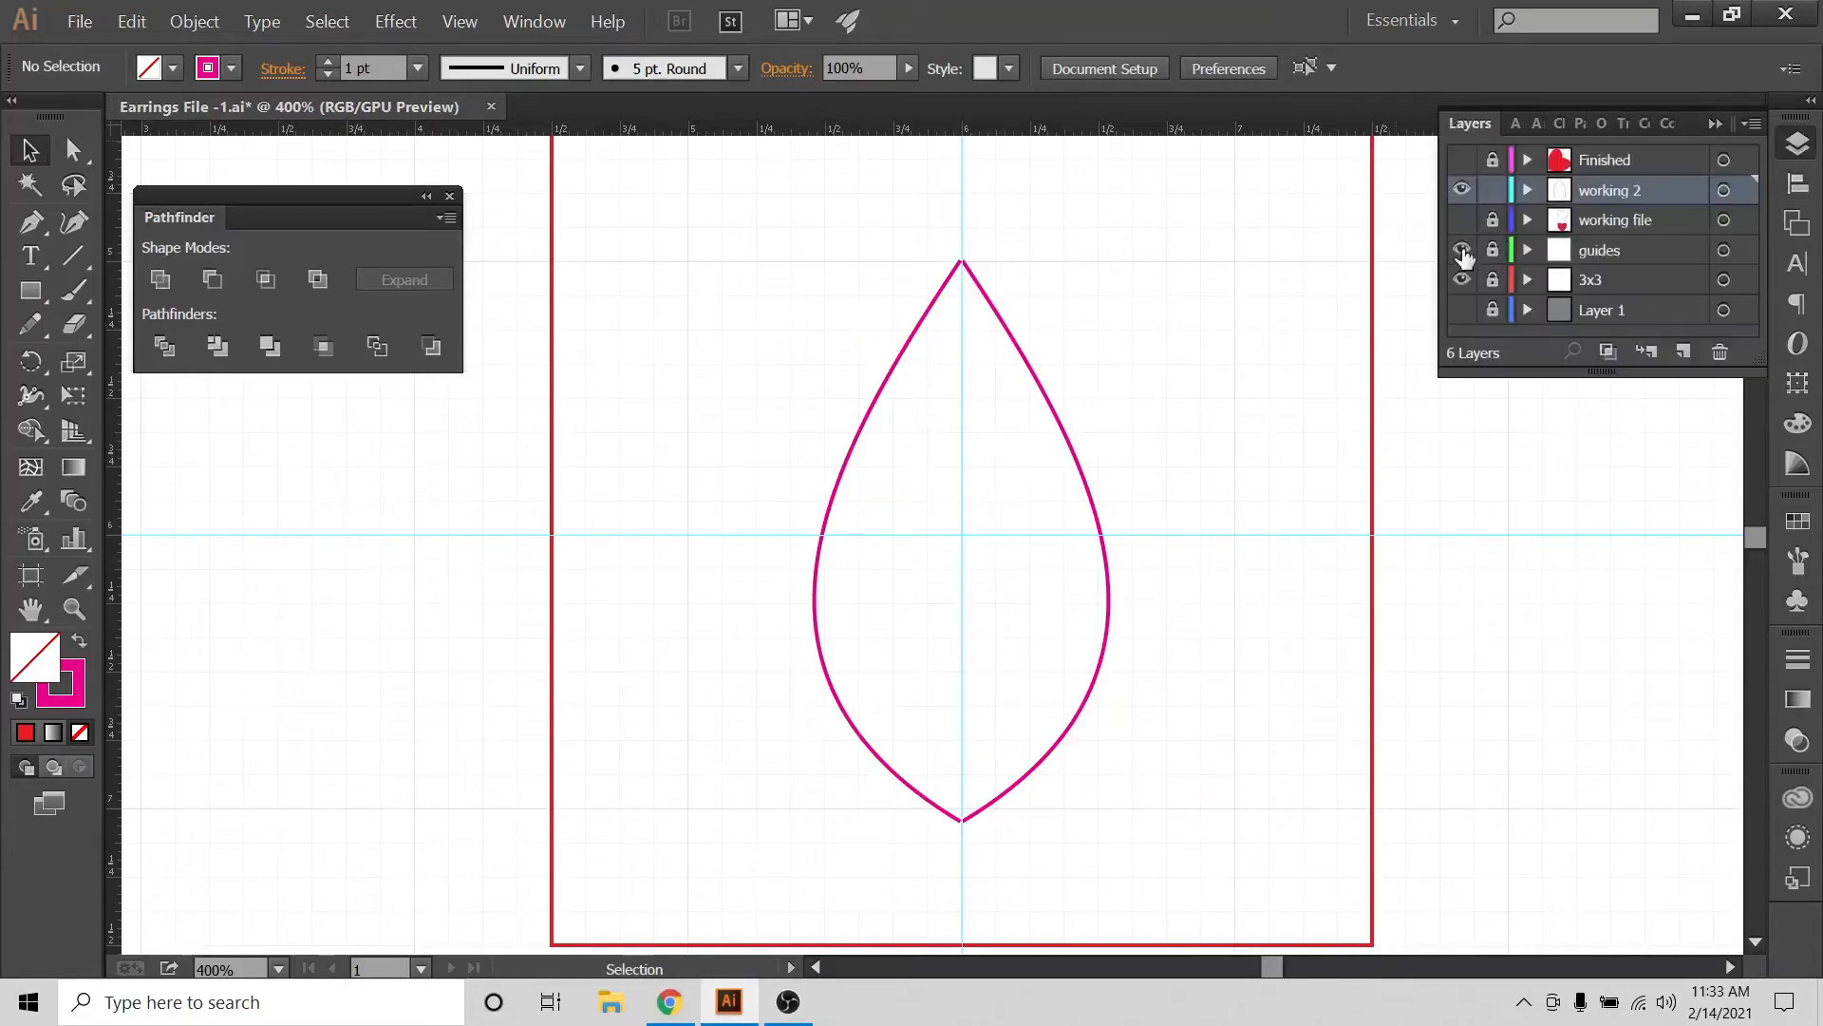
left_click(1467, 251)
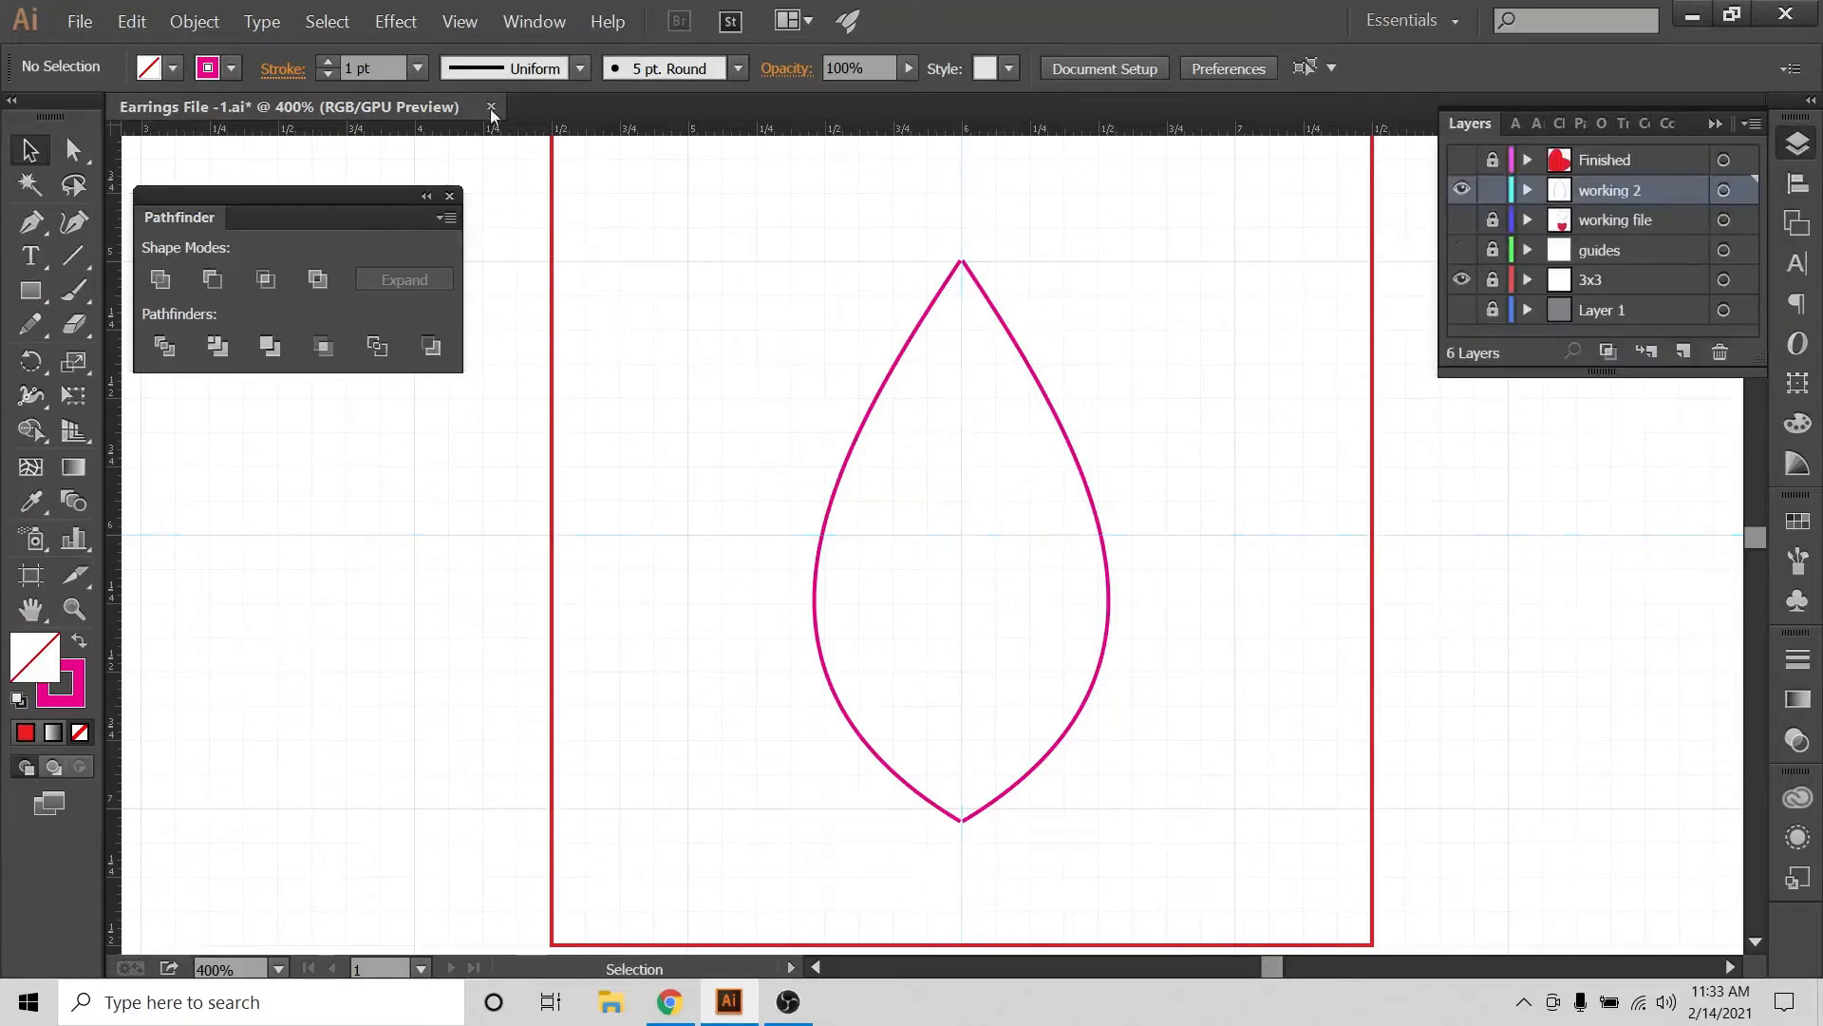
left_click(445, 26)
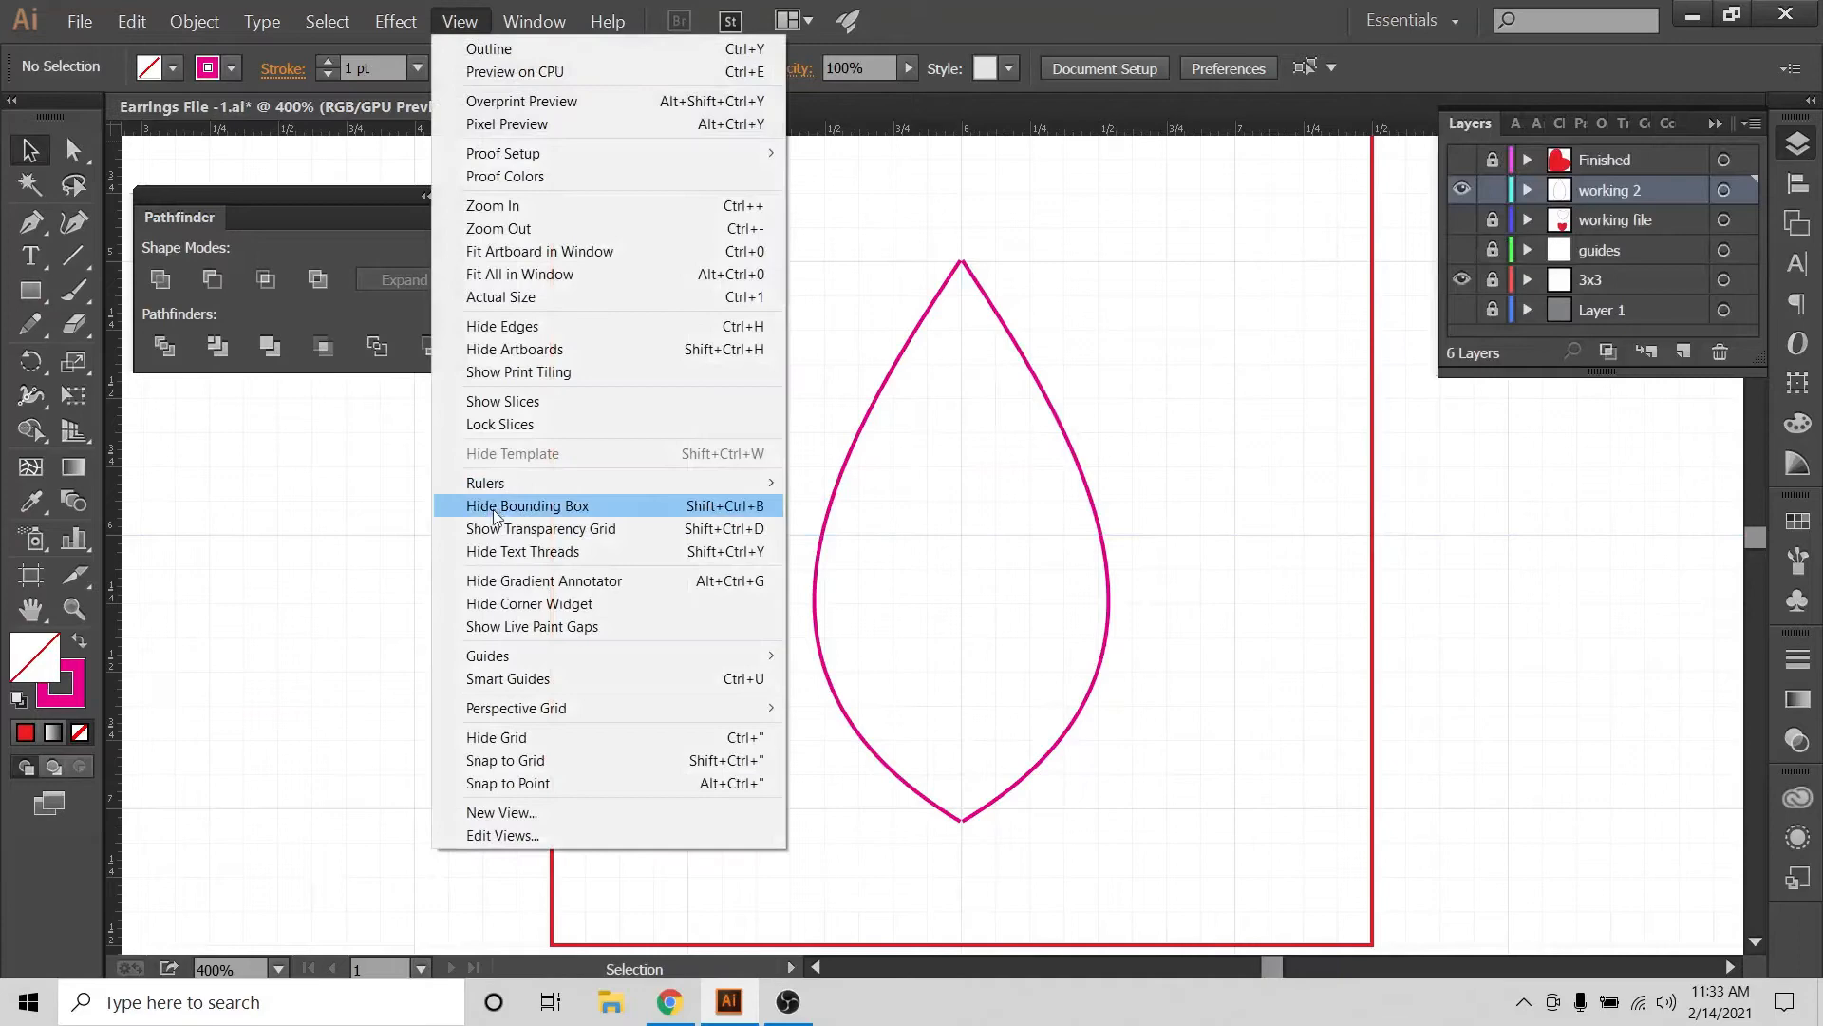
left_click(496, 737)
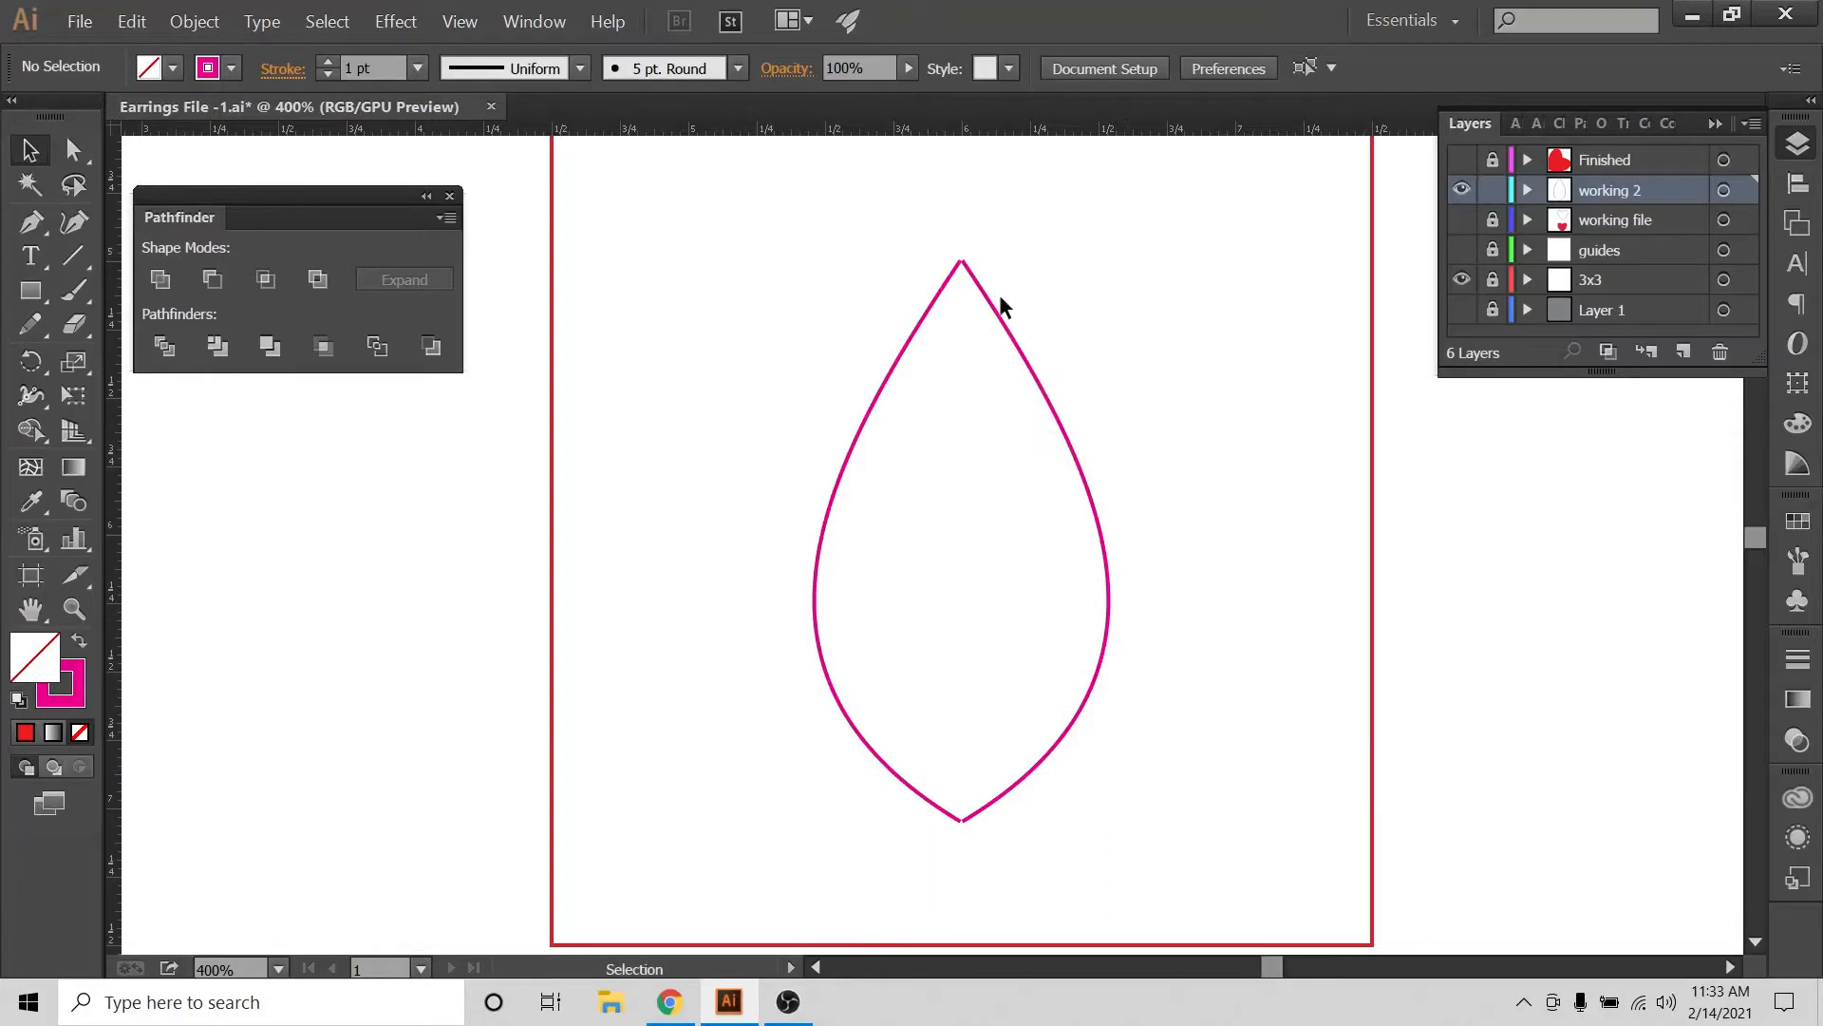
Check whether the teardrop's two halves are separate paths by selecting them individually
left_click_drag(1029, 285, 915, 436)
left_click_drag(1174, 501, 1035, 607)
left_click_drag(765, 530, 863, 594)
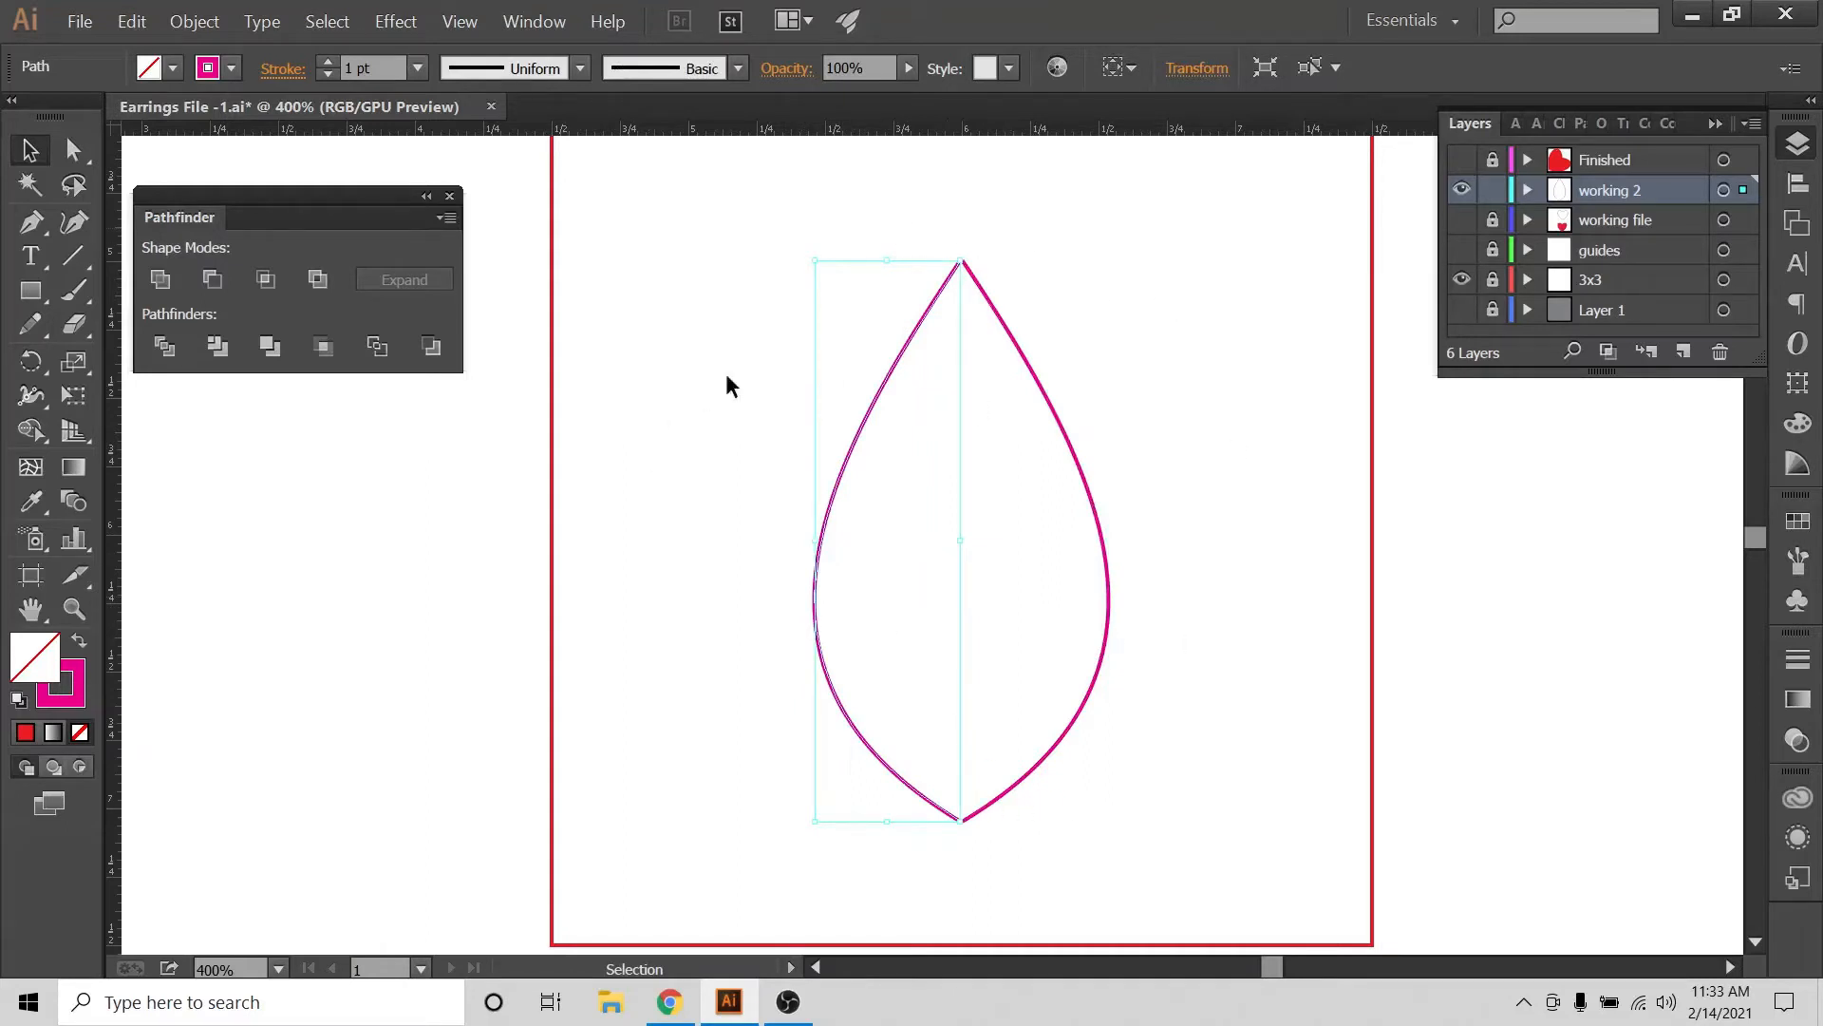
left_click(957, 253)
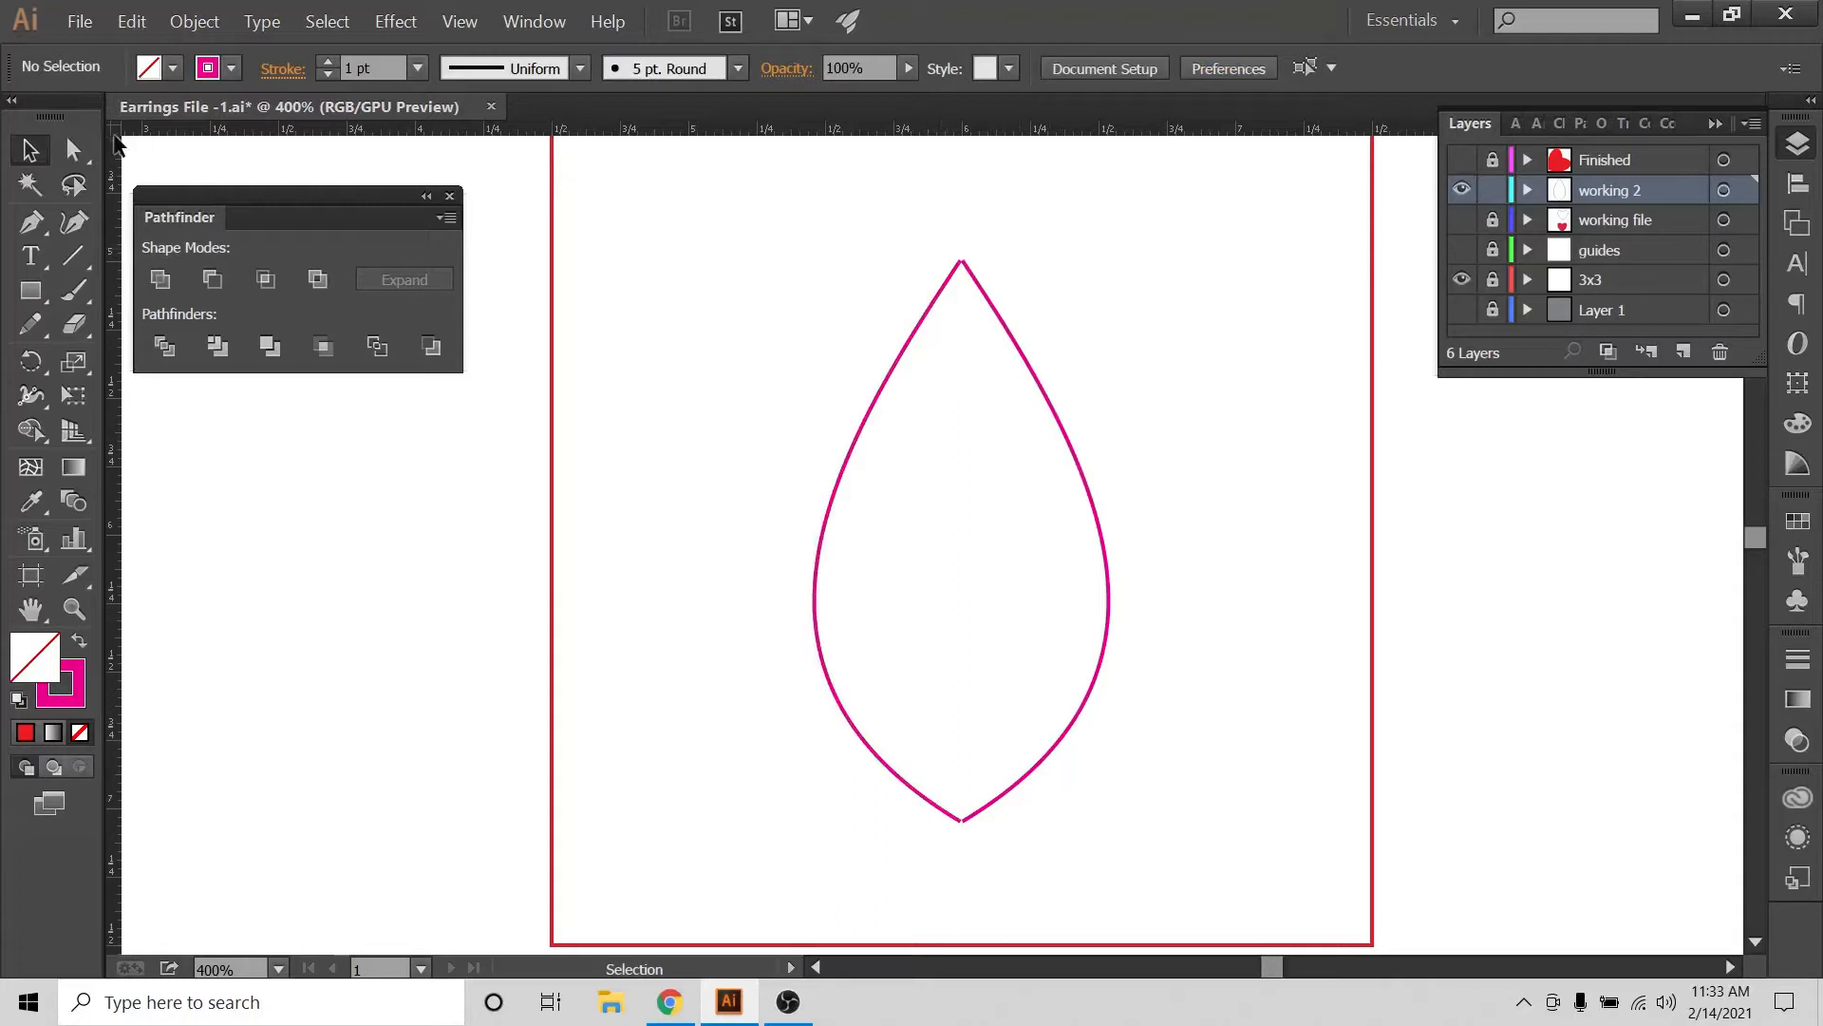
Join the two halves' open endpoints at the teardrop's upper tip with the Join tool, then select the resulting path
left_click(76, 150)
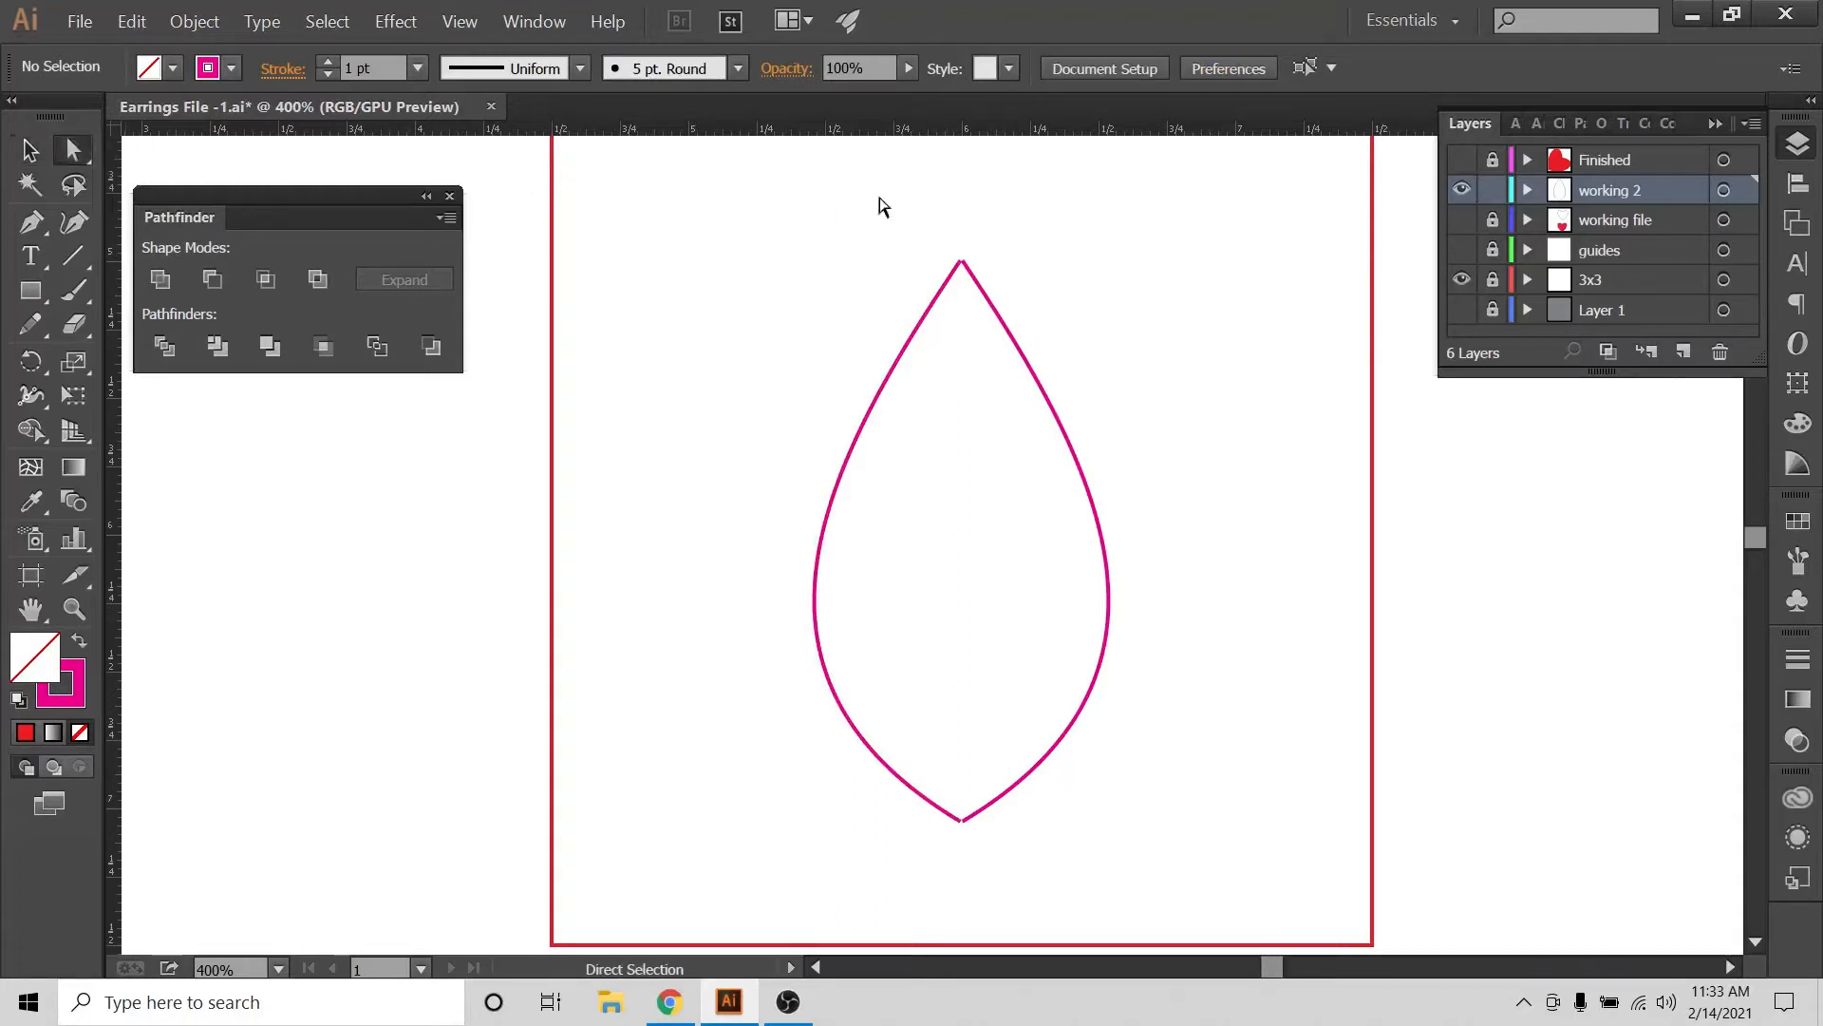
left_click_drag(914, 233, 1042, 285)
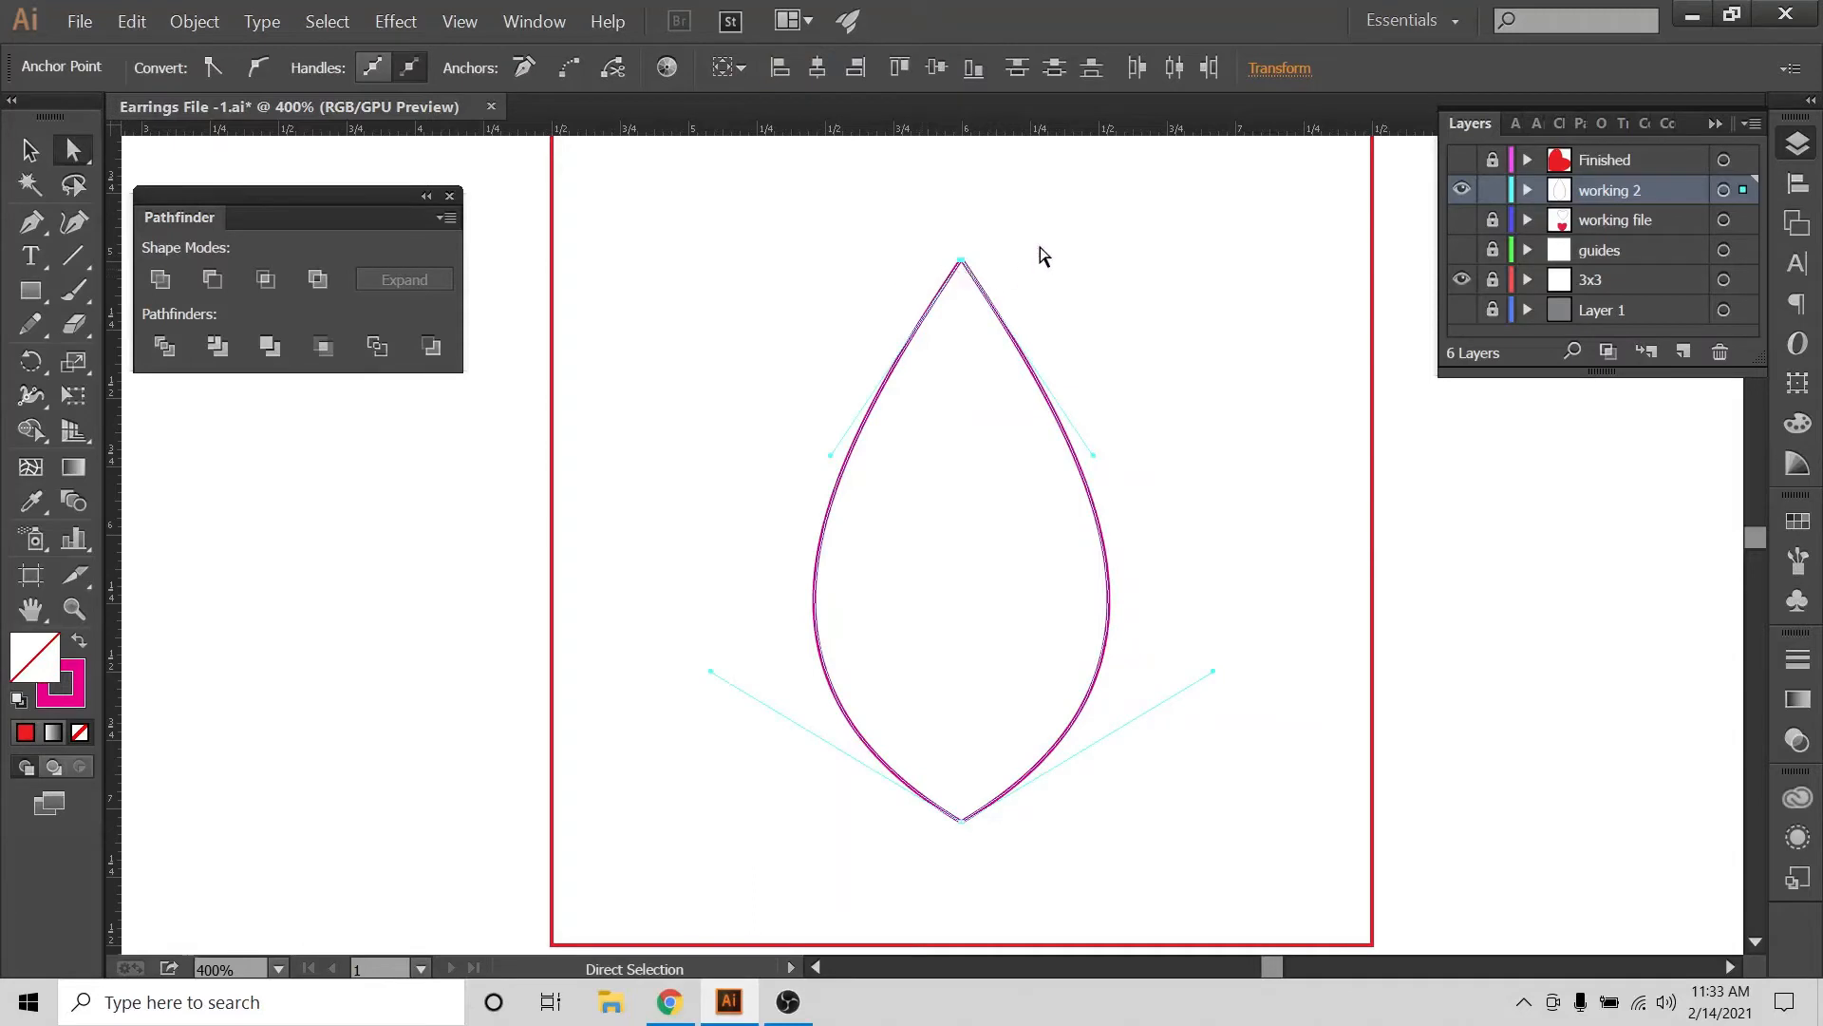
key("ctrl+plus")
key("ctrl+plus")
key("ctrl+plus")
scroll(1288, 617, "up", 10)
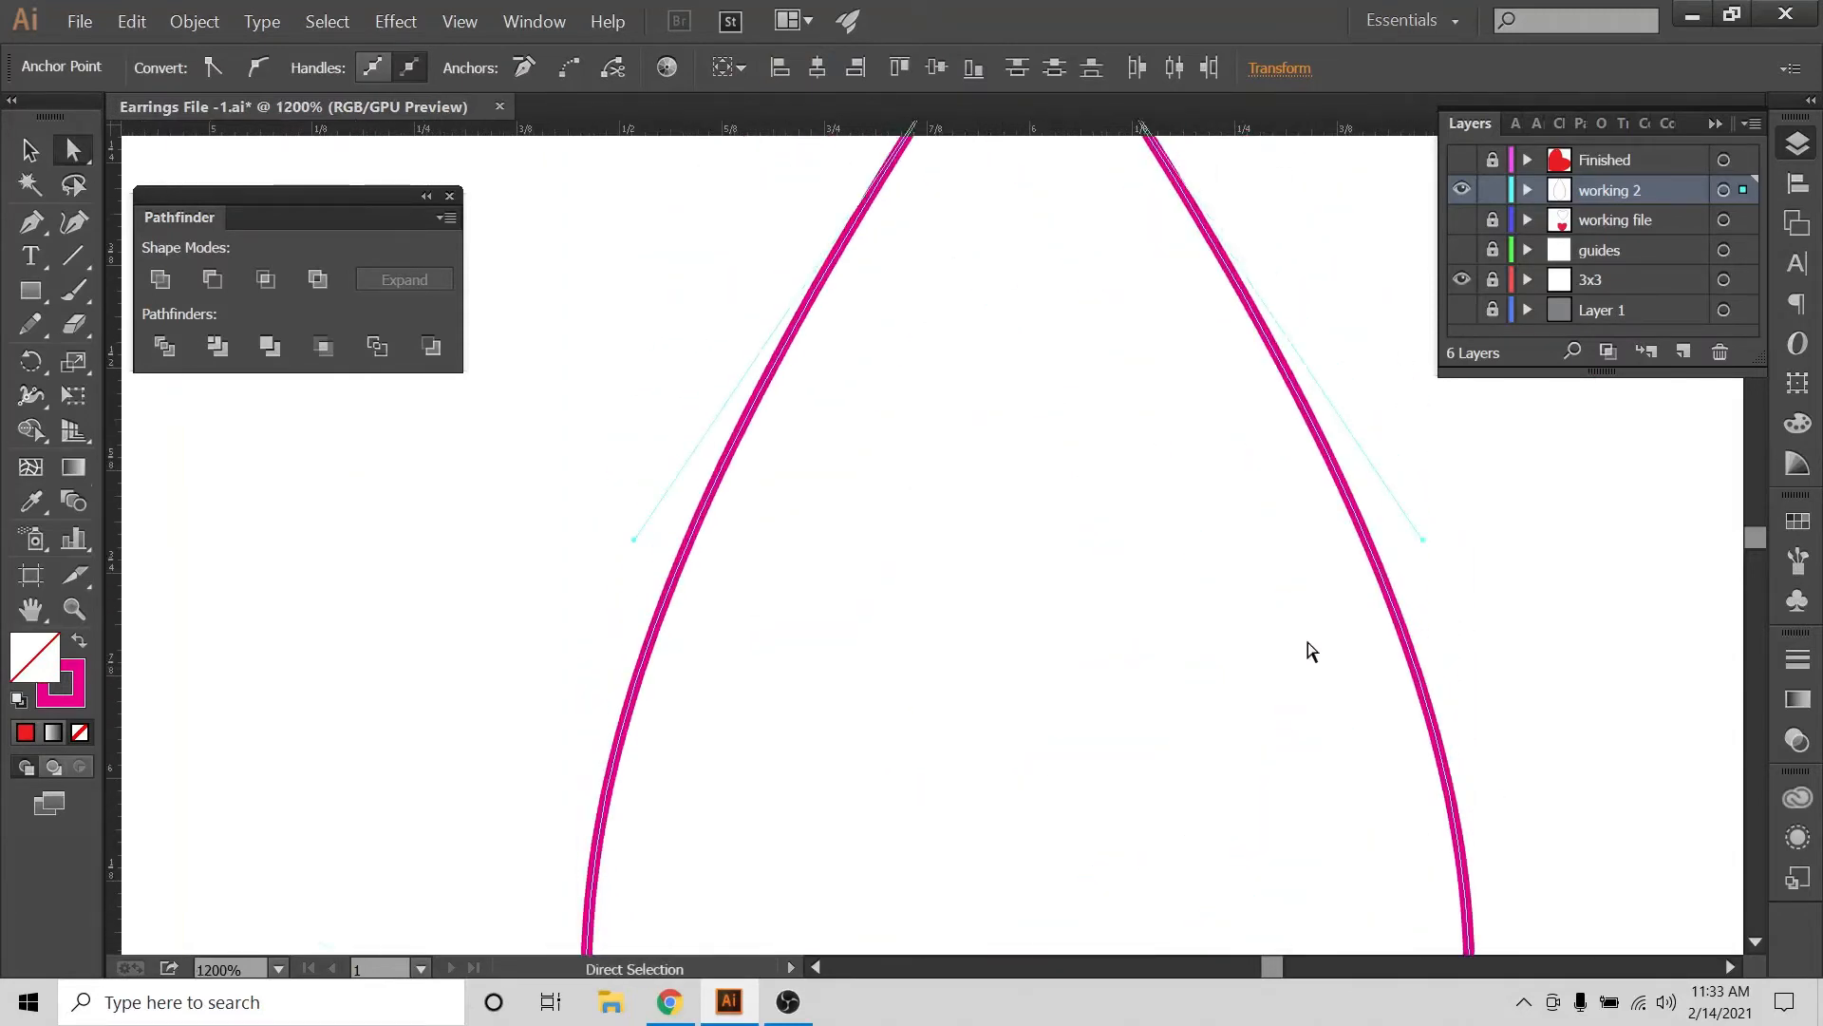
left_click(988, 332)
key("ctrl+plus")
key("ctrl+plus")
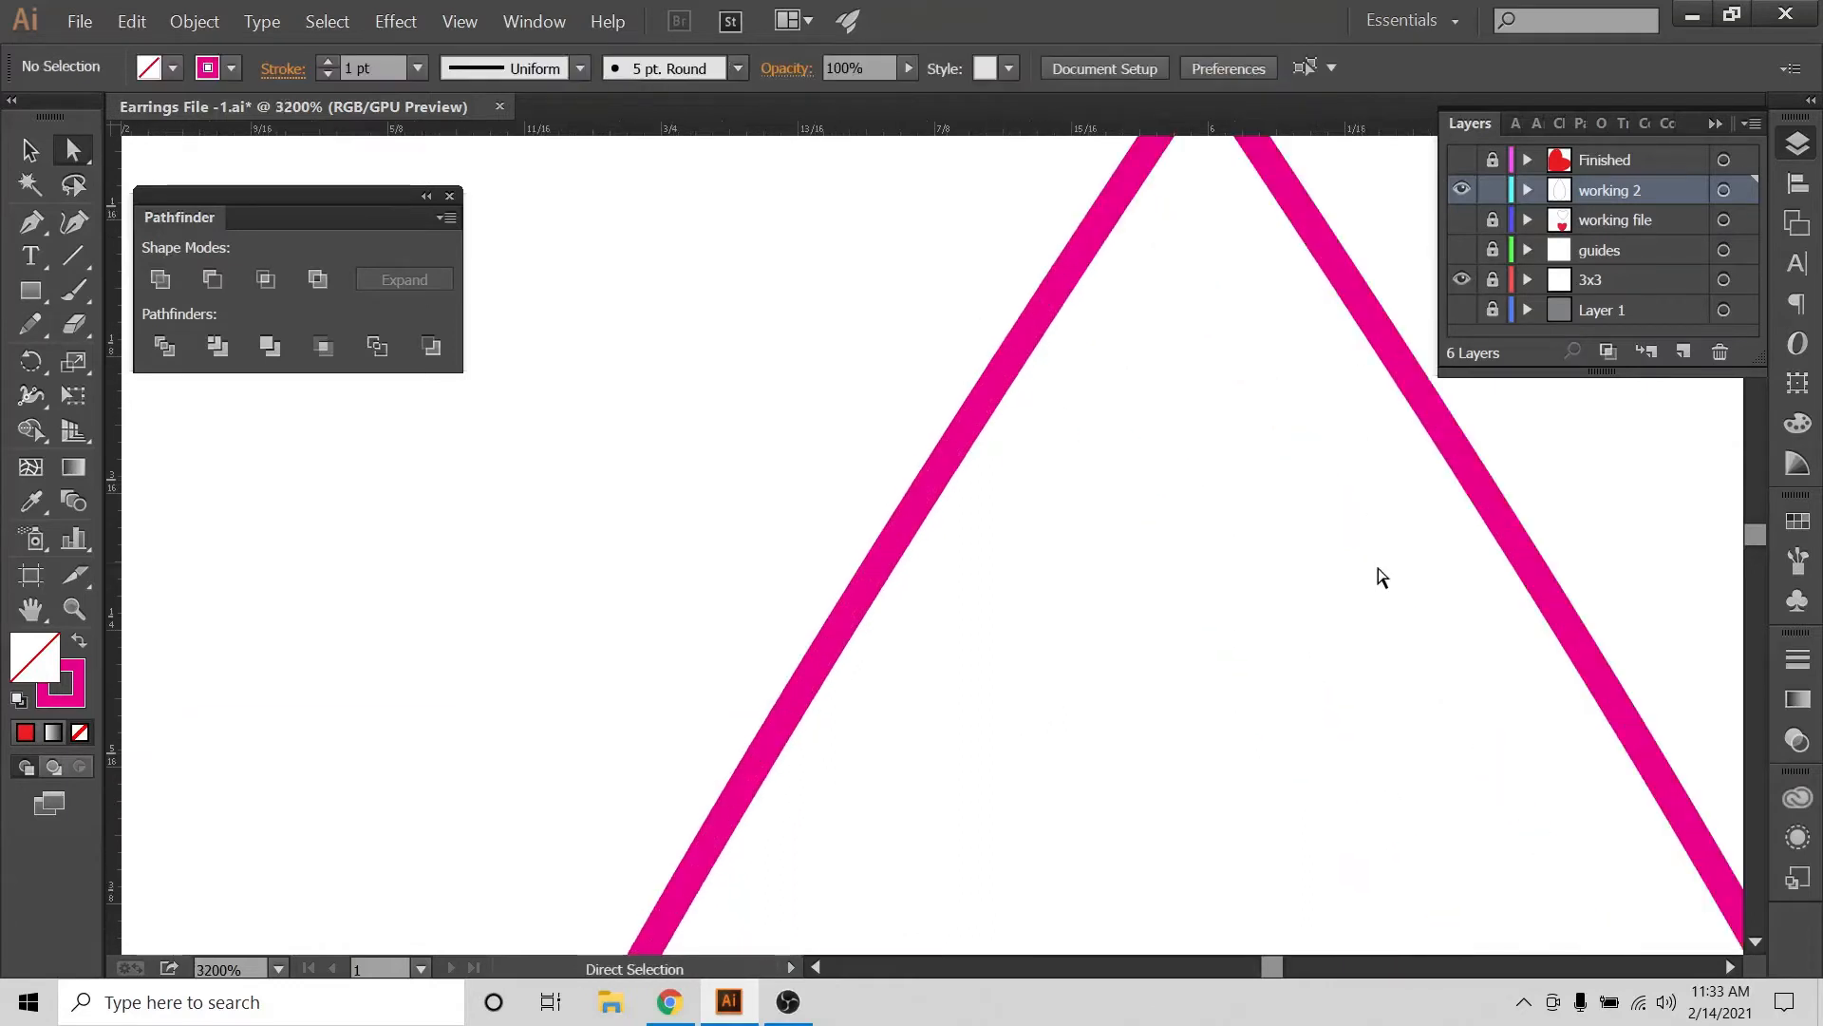
scroll(1376, 574, "up", 5)
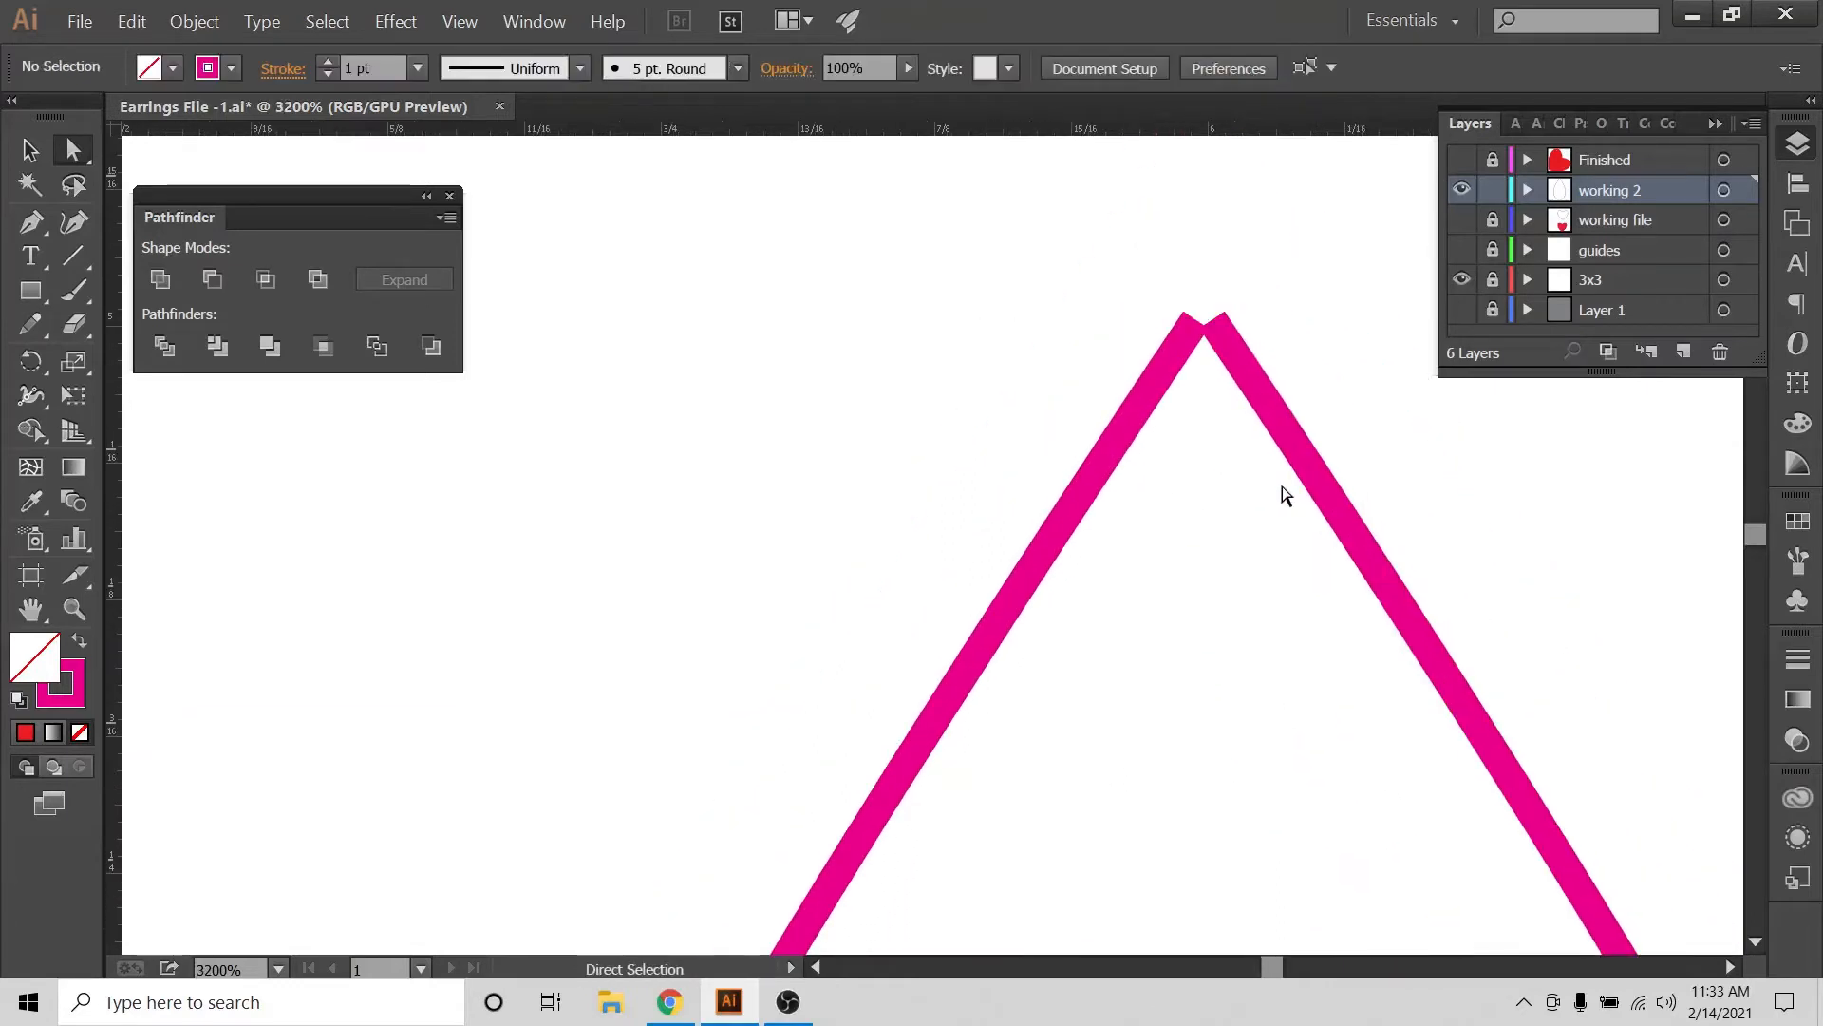
left_click(1731, 967)
left_click_drag(910, 302, 1115, 402)
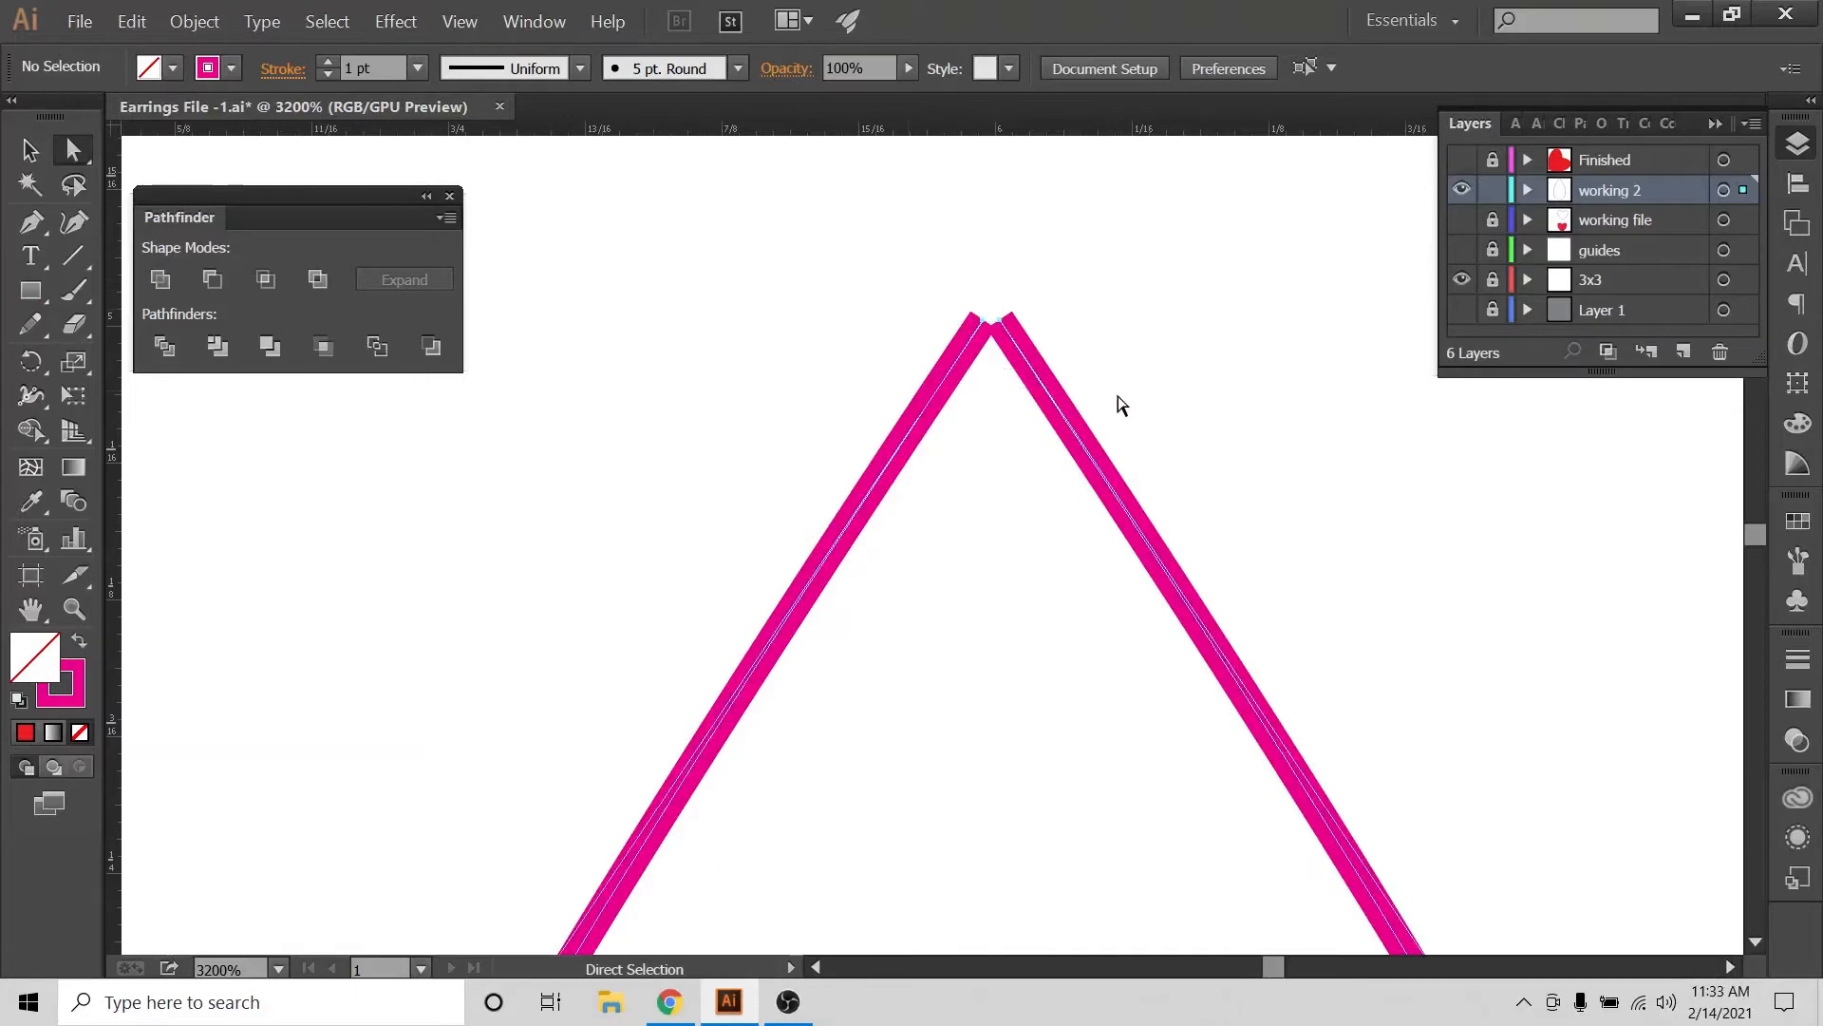
left_click(36, 324)
mouse_move(37, 324)
left_mouse_down()
mouse_move(93, 359)
mouse_move(105, 424)
left_mouse_up()
mouse_move(956, 309)
left_mouse_down()
mouse_move(1065, 326)
mouse_move(1029, 317)
left_mouse_up()
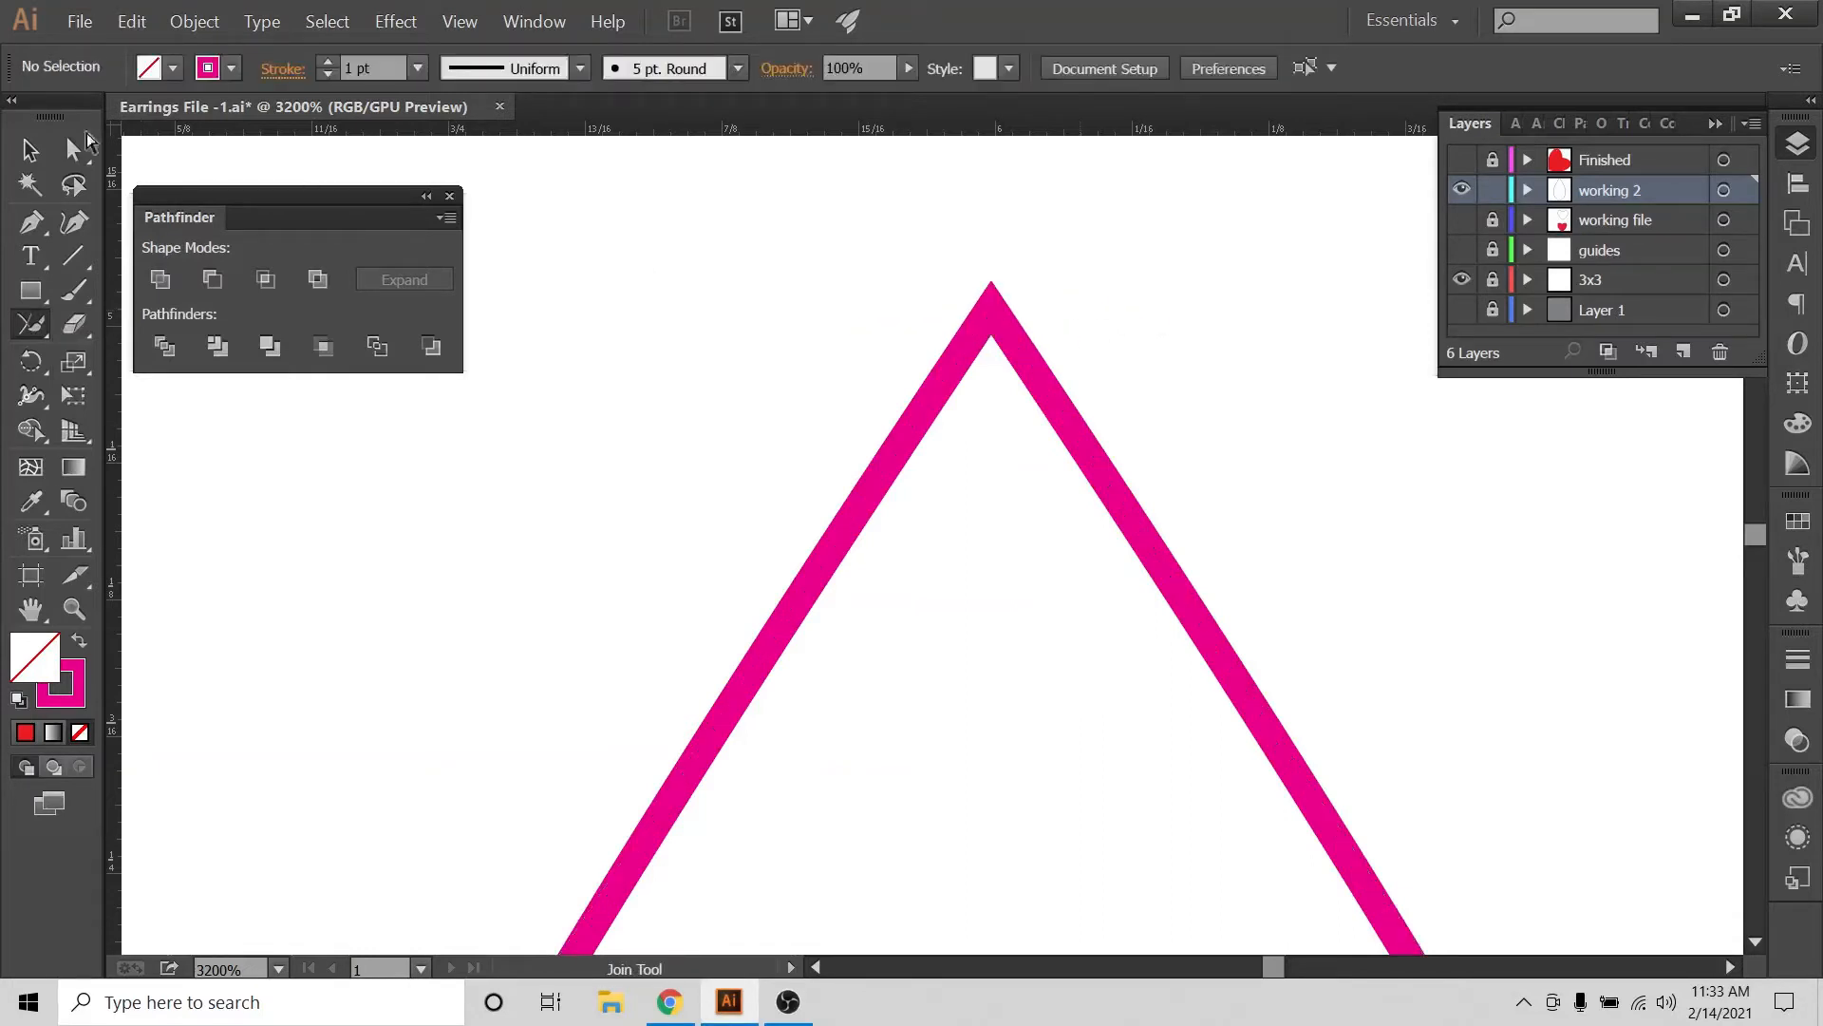
left_click(29, 149)
left_click_drag(870, 251, 1062, 392)
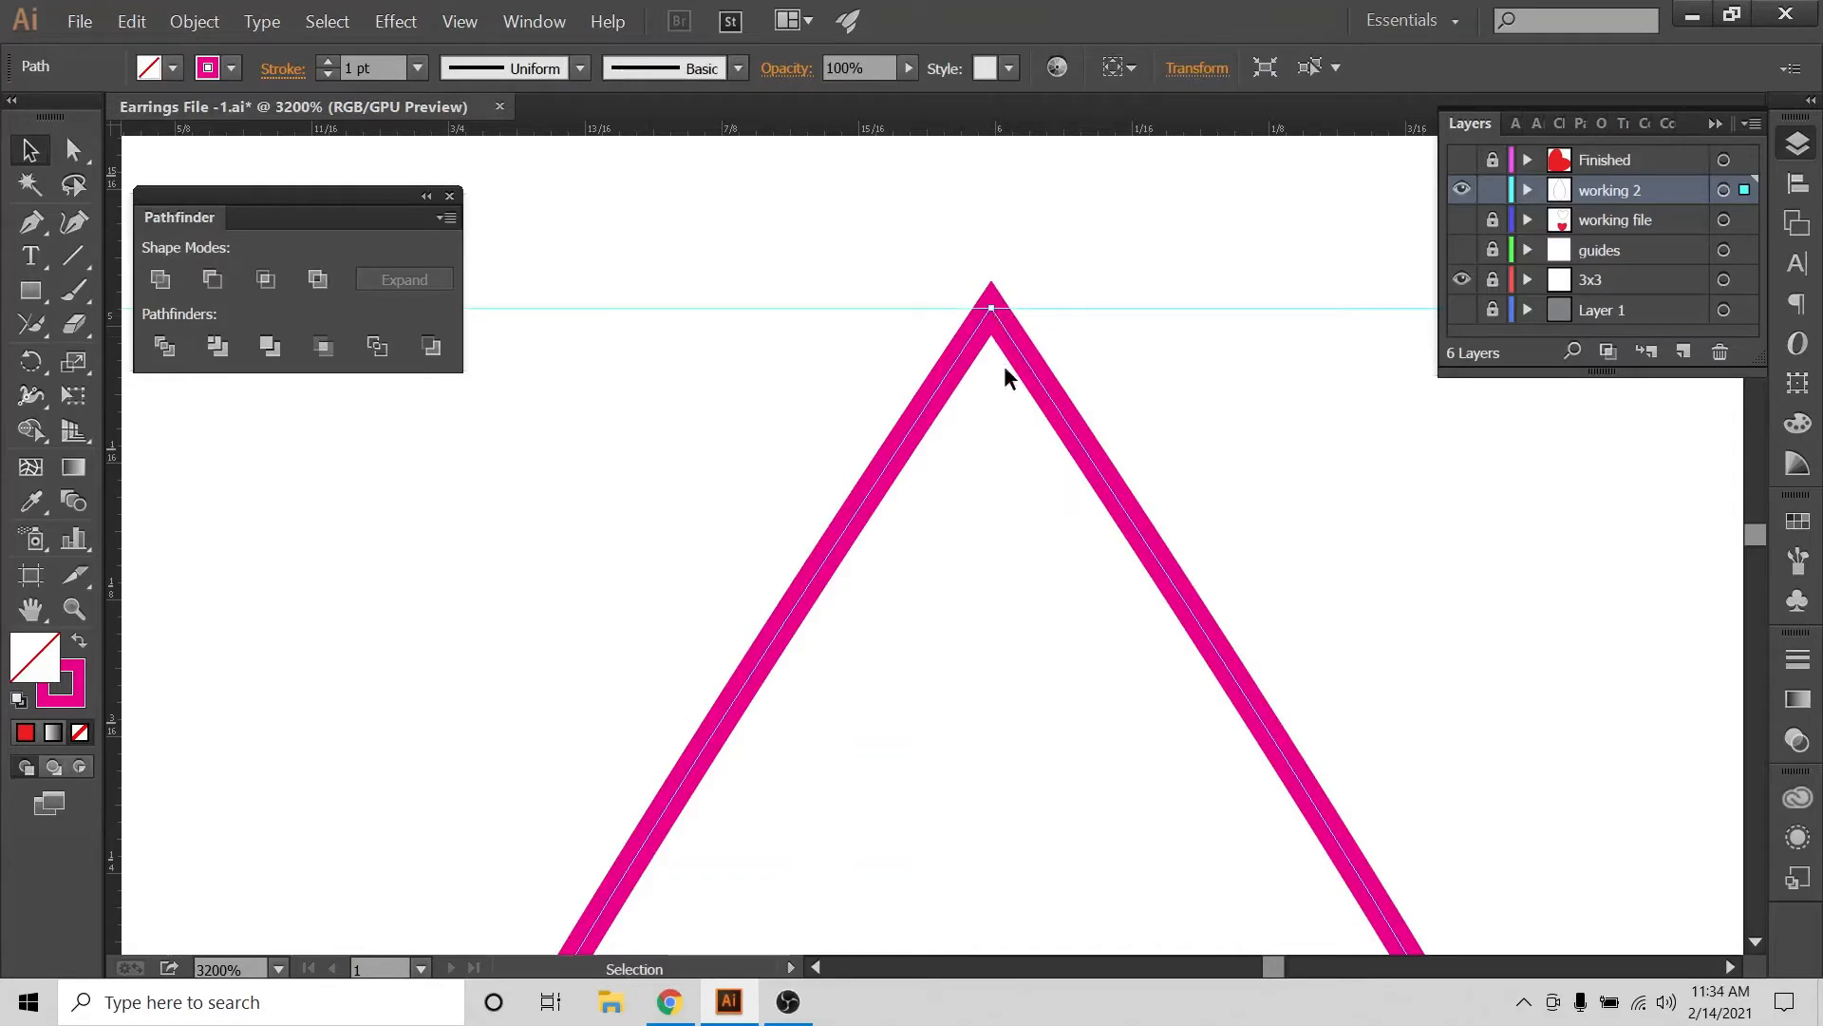
Join the two open endpoints at the teardrop's lower tip with the Join tool to close the outline
key("ctrl+minus")
key("ctrl+minus")
key("ctrl+minus")
key("ctrl+minus")
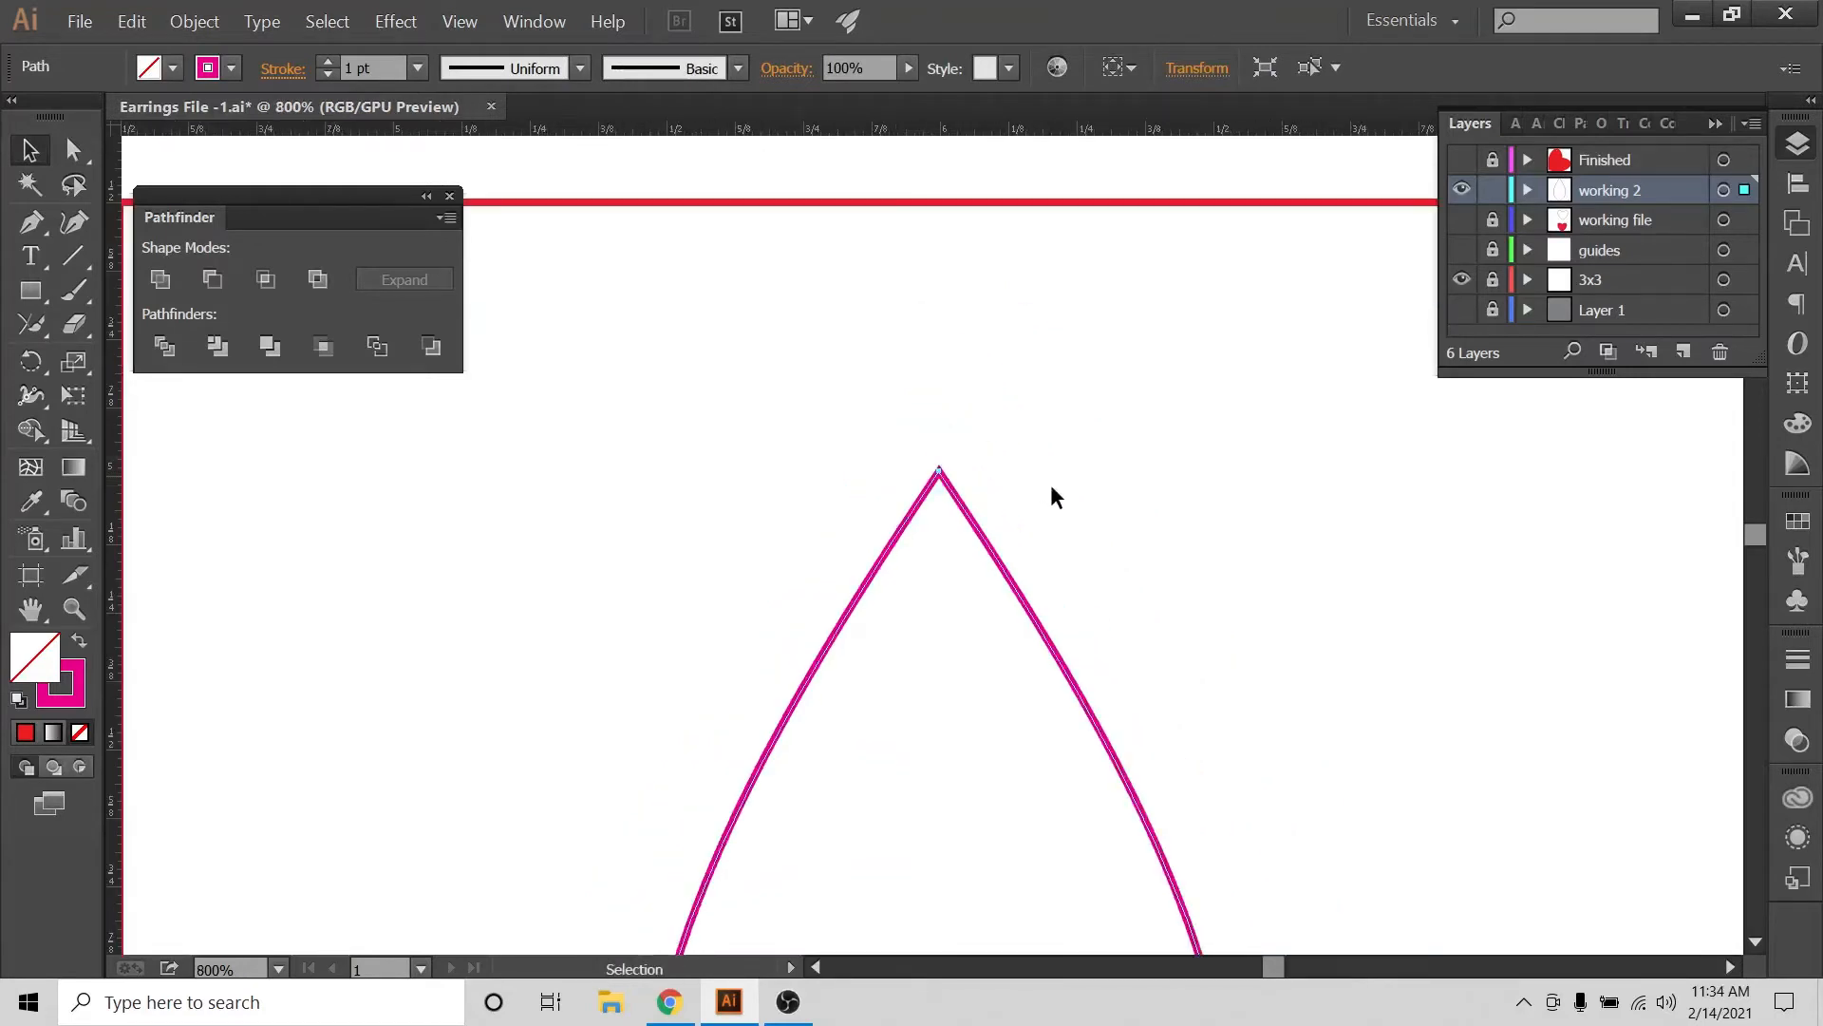
scroll(1054, 492, "down", 3)
scroll(1054, 492, "down", 10)
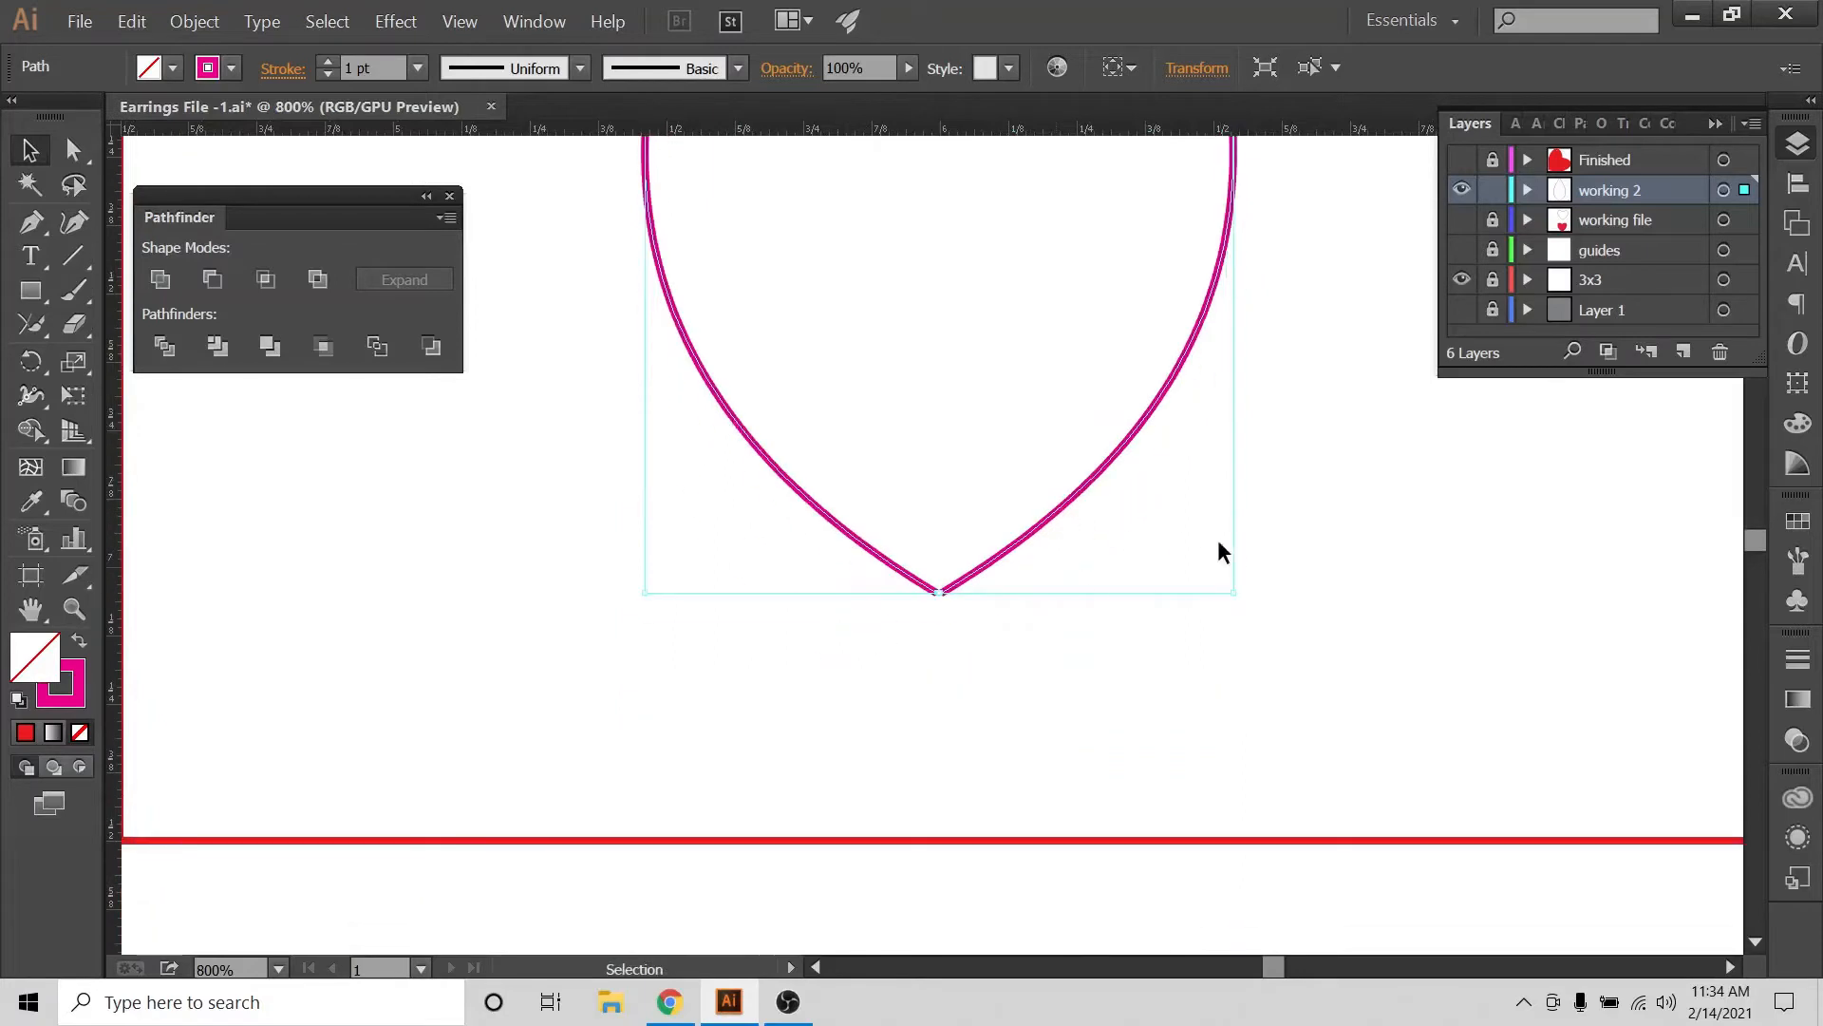
key("a")
key("ctrl+plus")
key("ctrl+plus")
key("ctrl+plus")
key("ctrl+plus")
key("ctrl+plus")
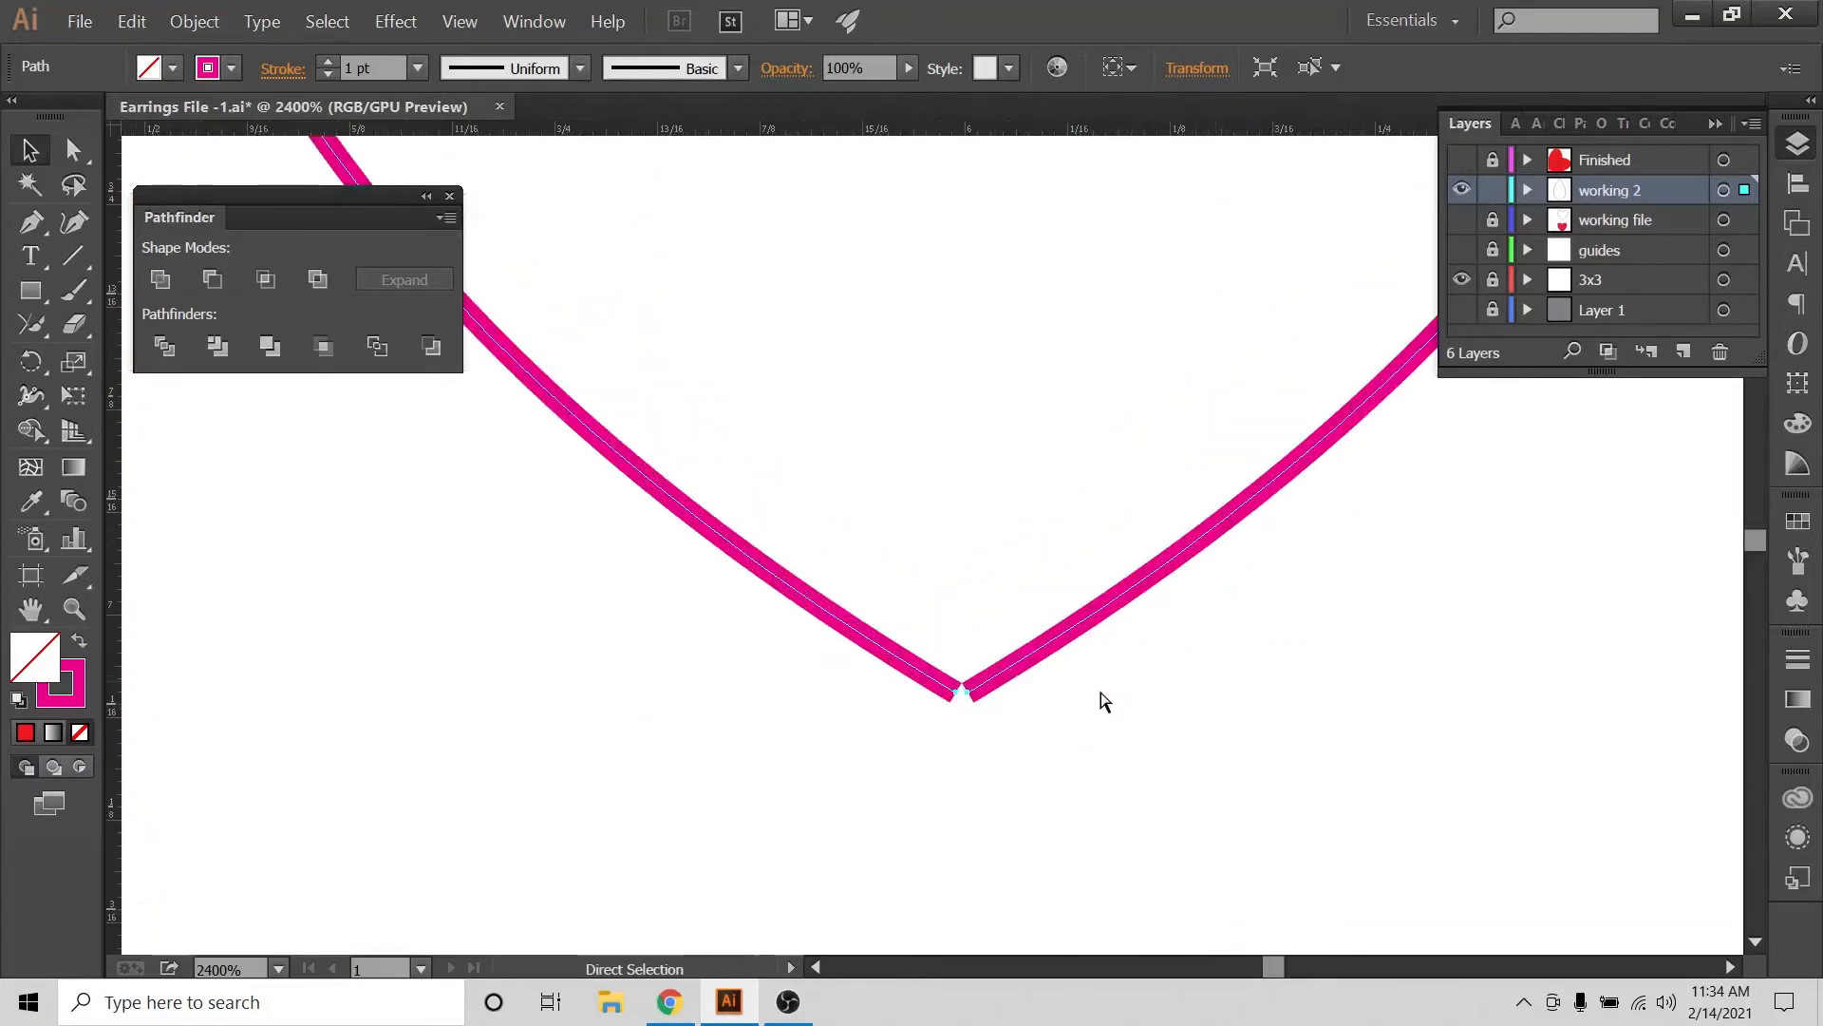
key("v")
scroll(1027, 713, "down", 7)
scroll(1028, 712, "up", 3)
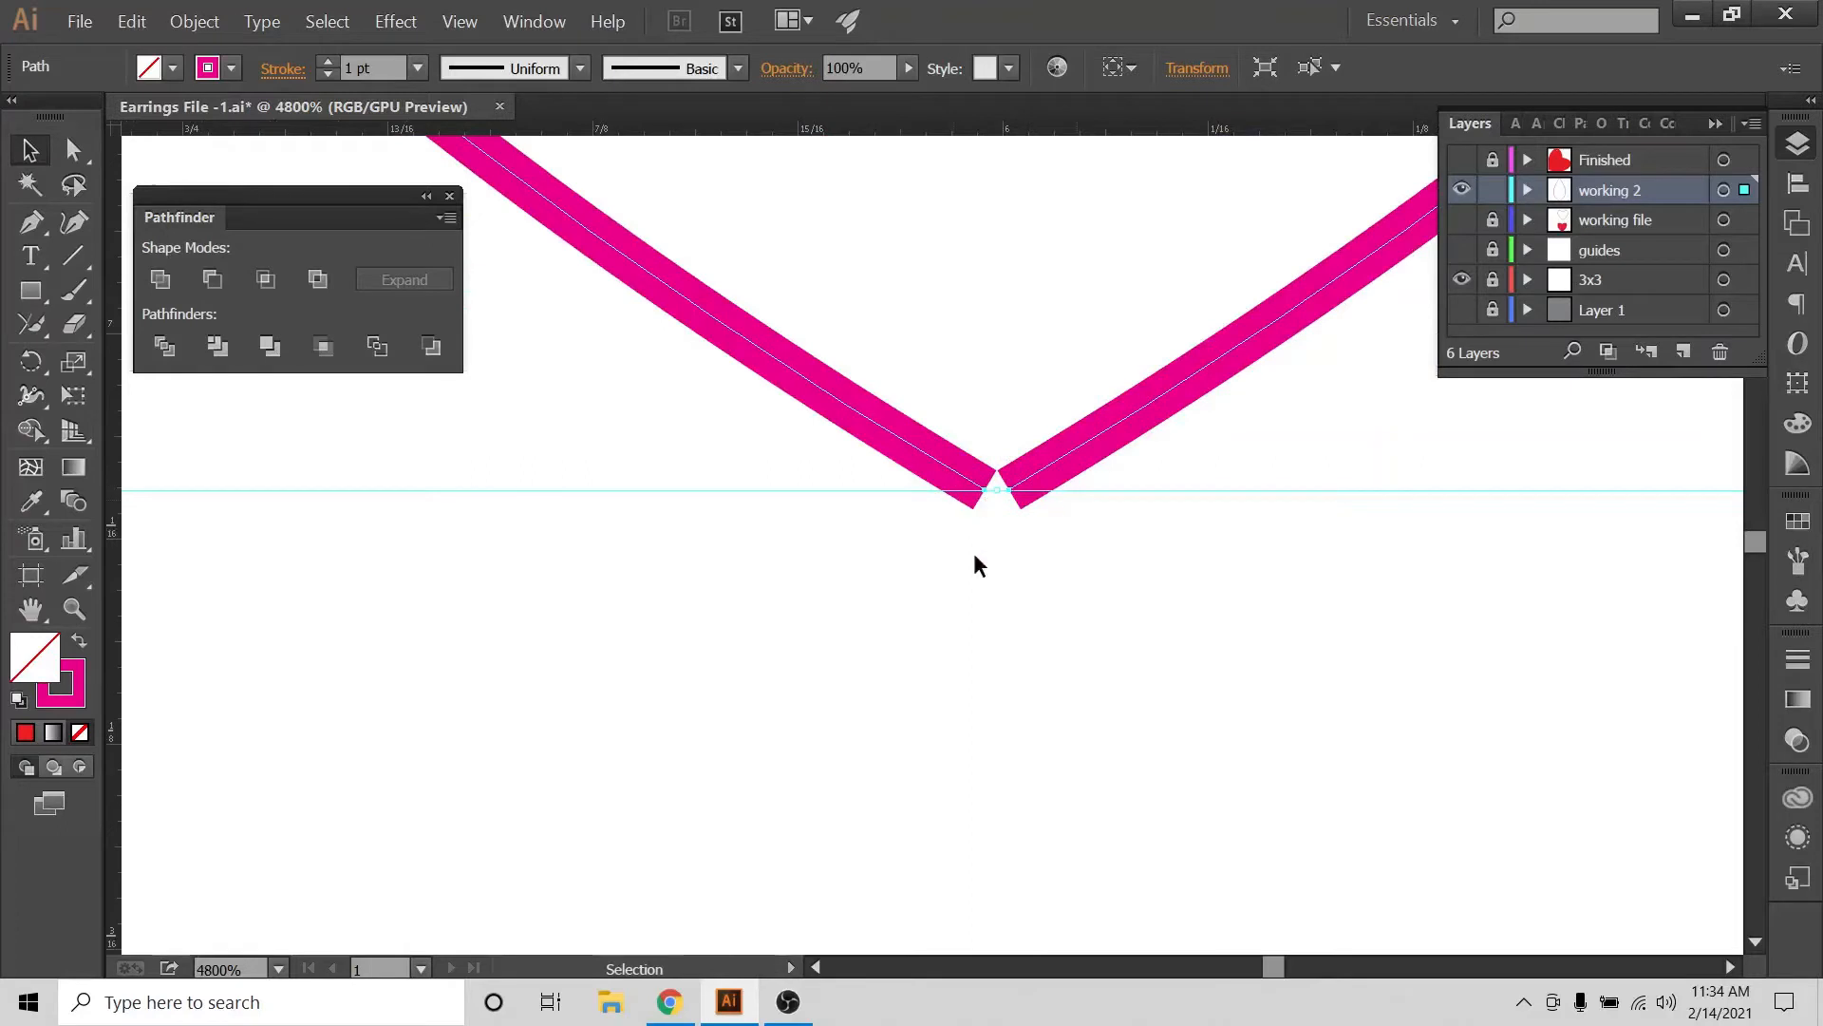
left_click(826, 583)
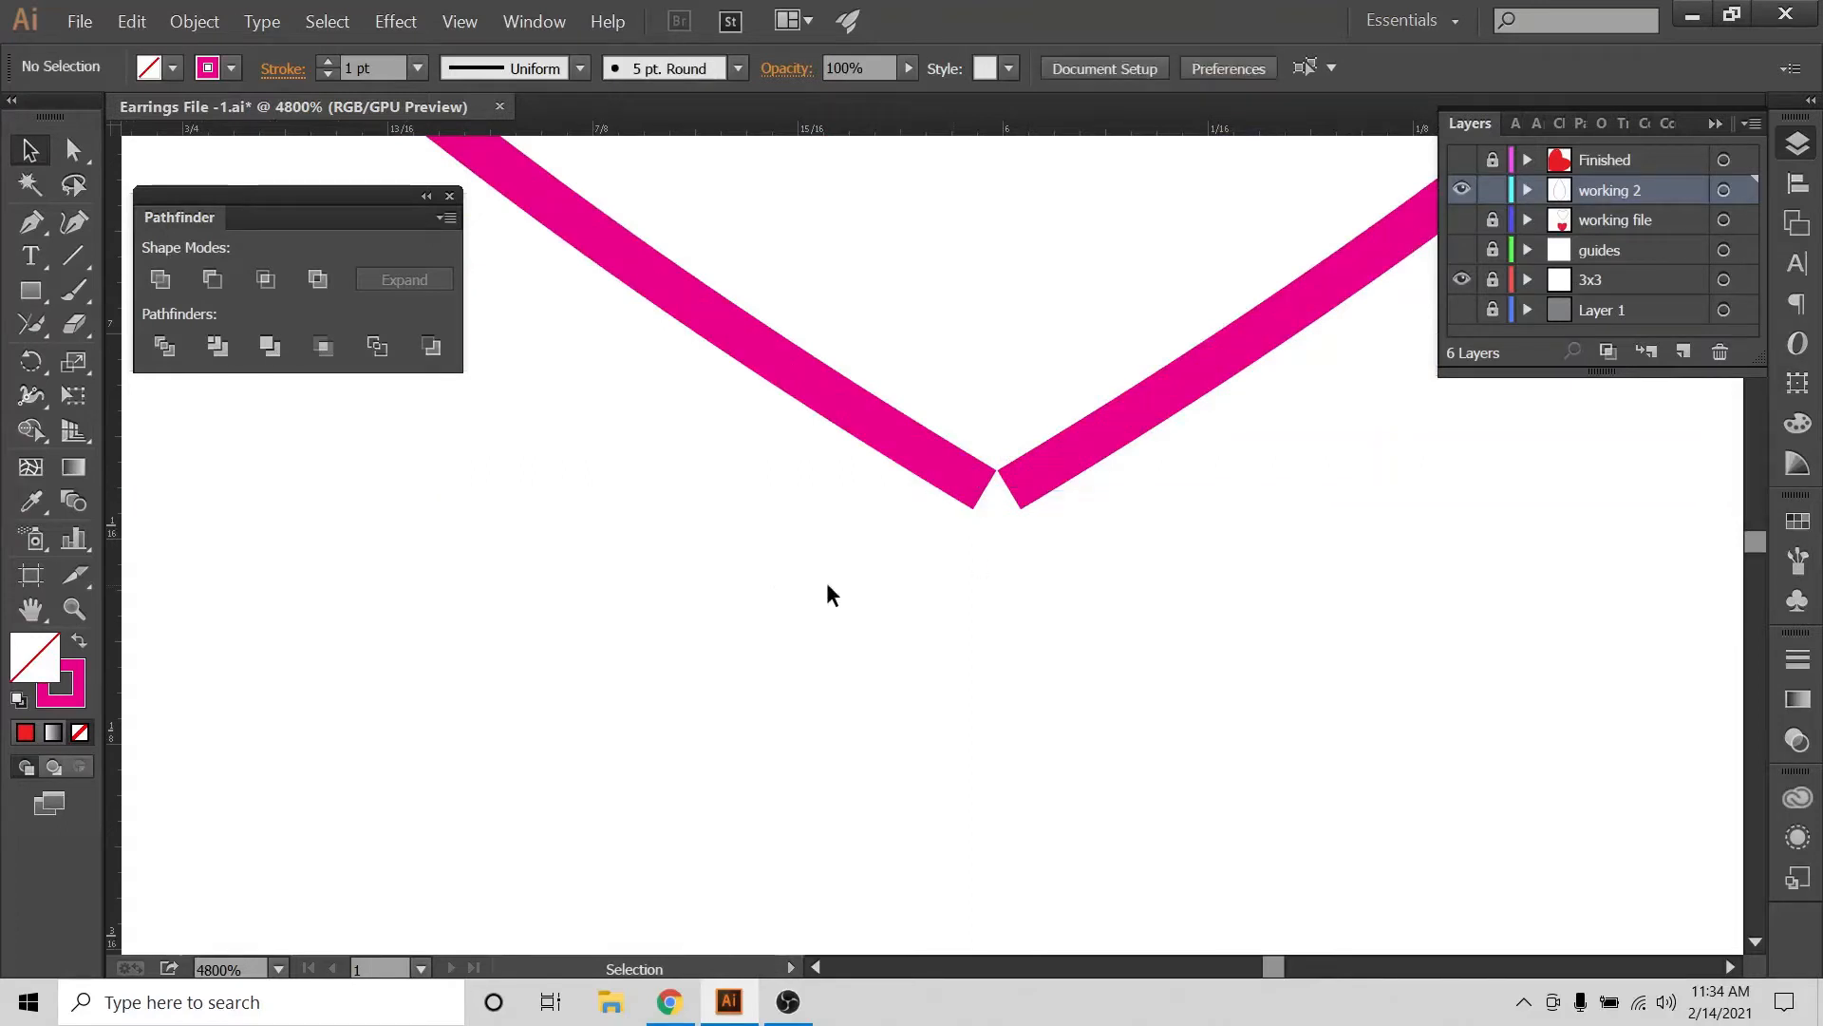
left_click(73, 152)
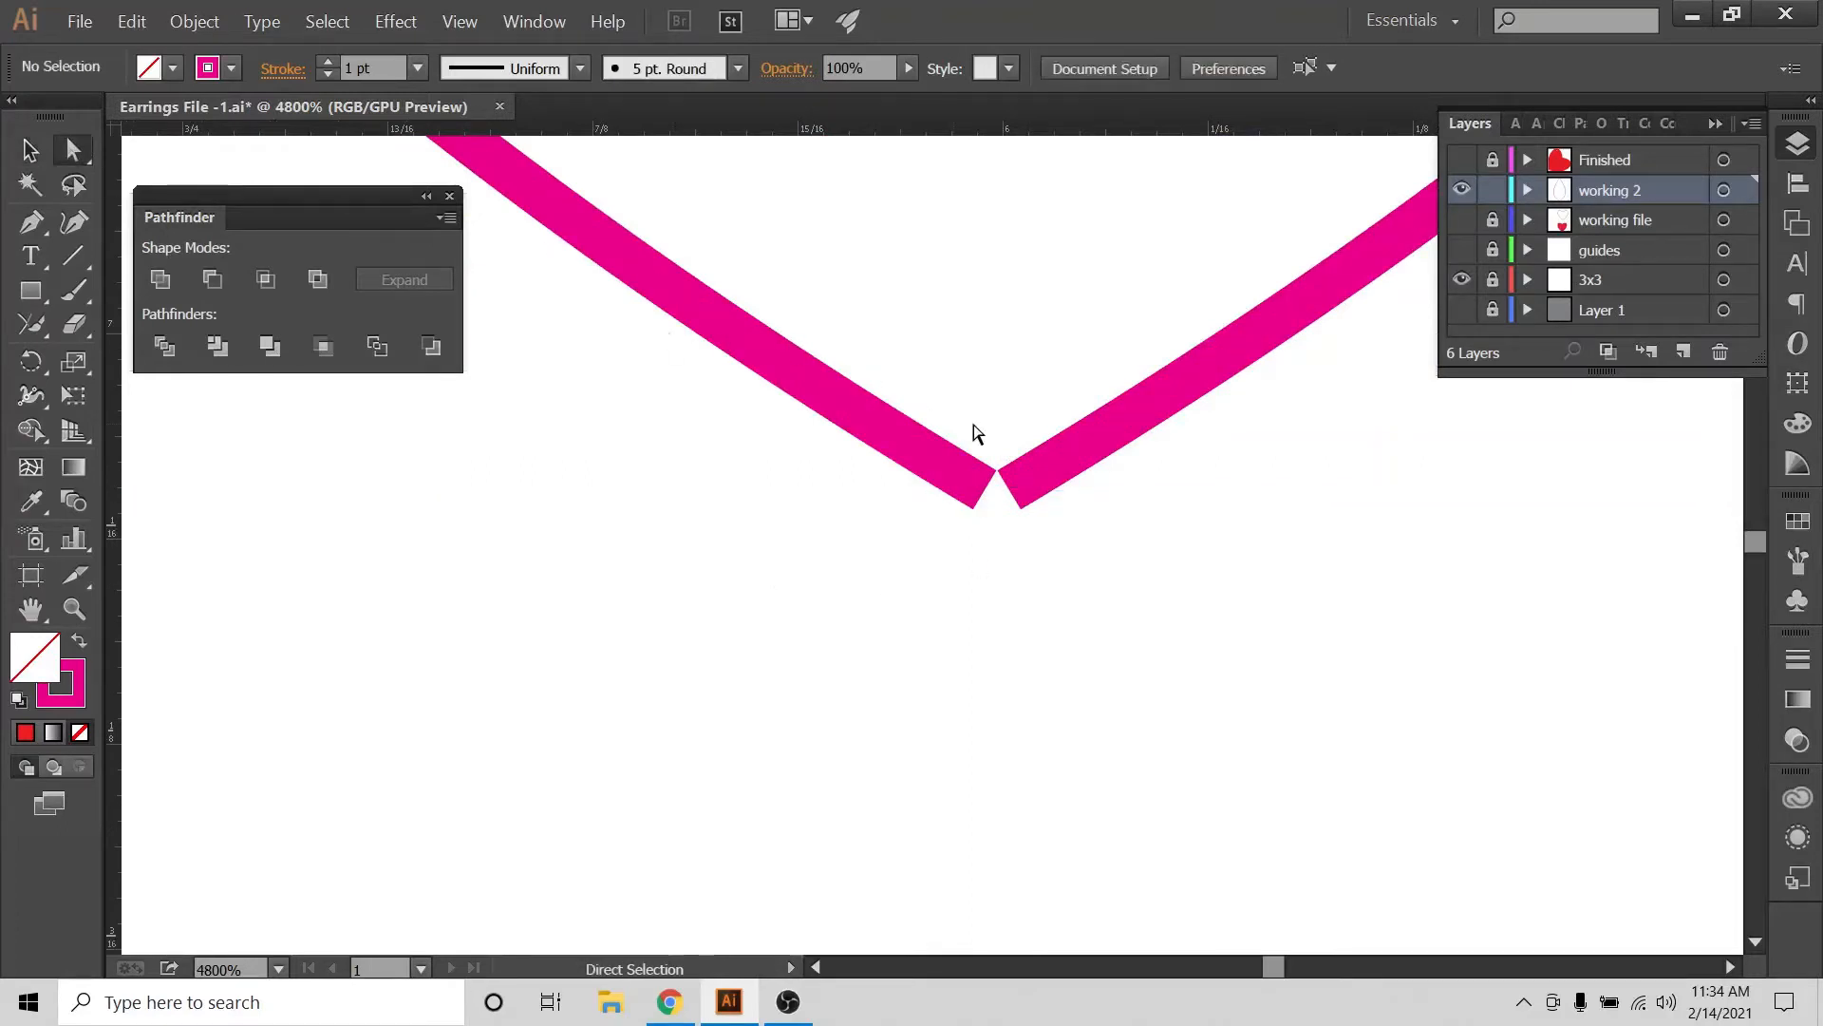
left_click_drag(943, 431, 1107, 629)
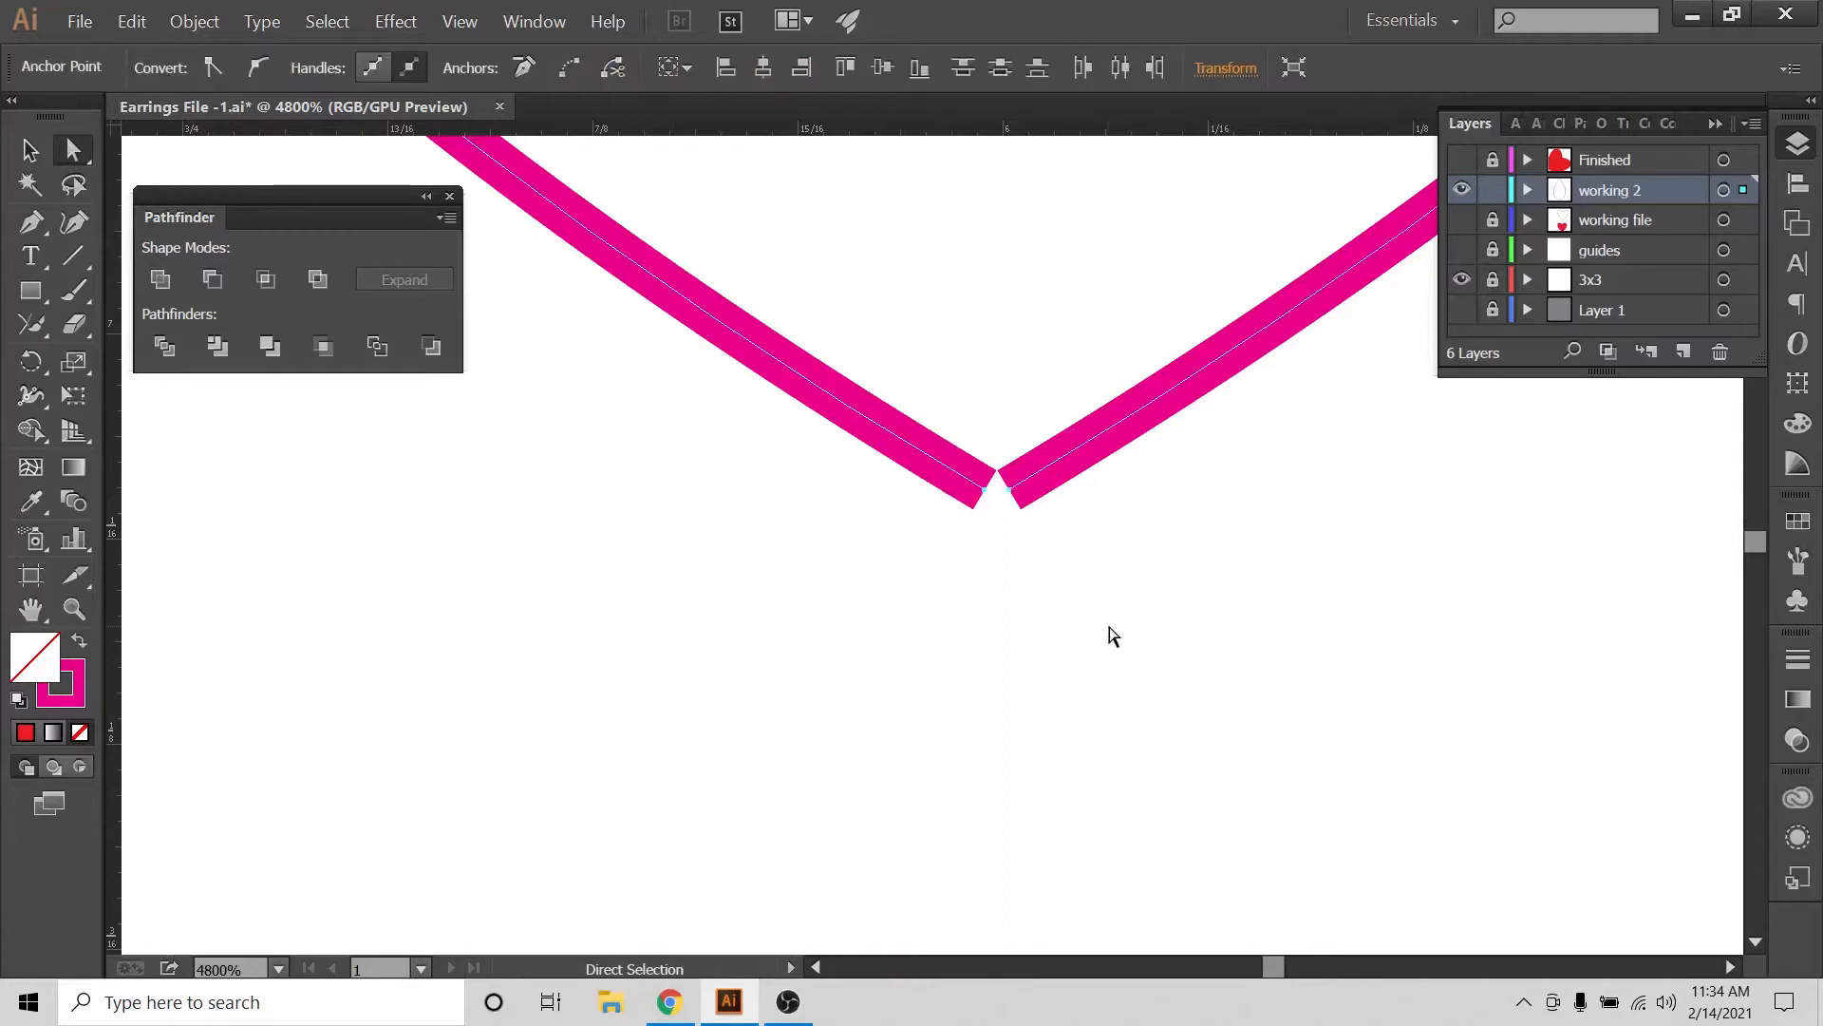
left_click(28, 327)
left_click_drag(964, 486, 1031, 498)
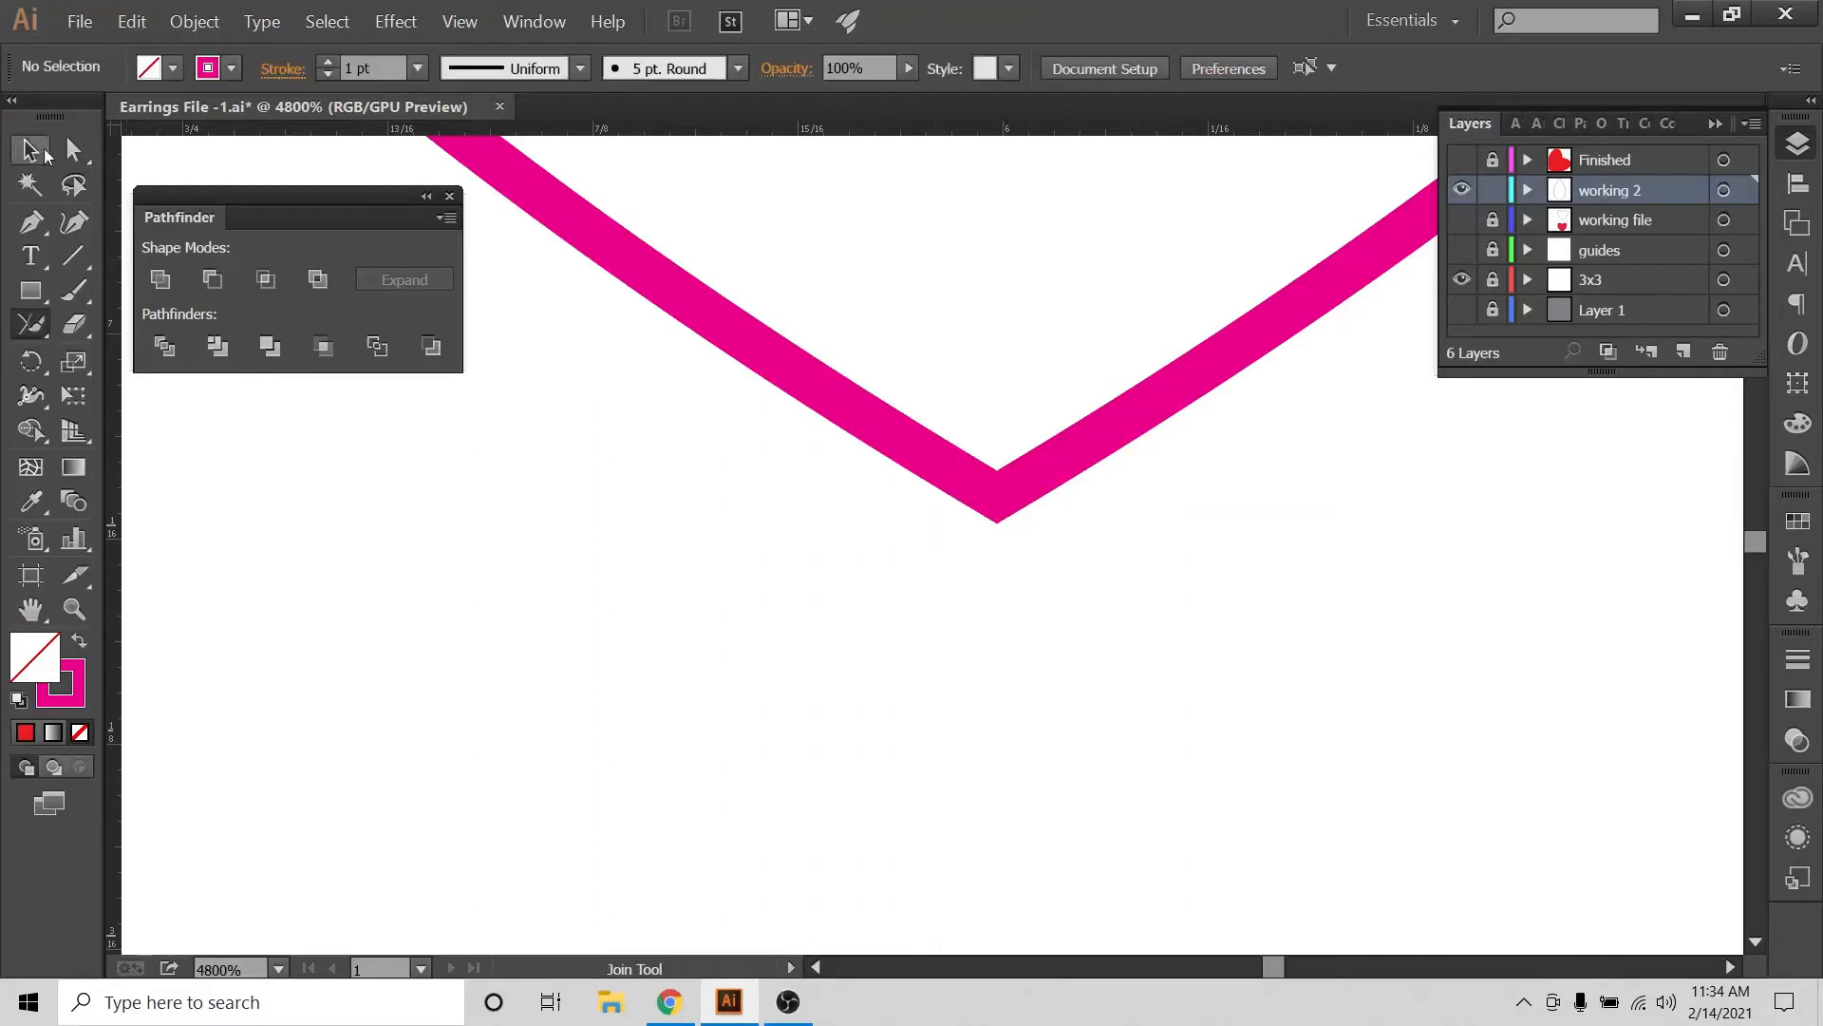
left_click(45, 153)
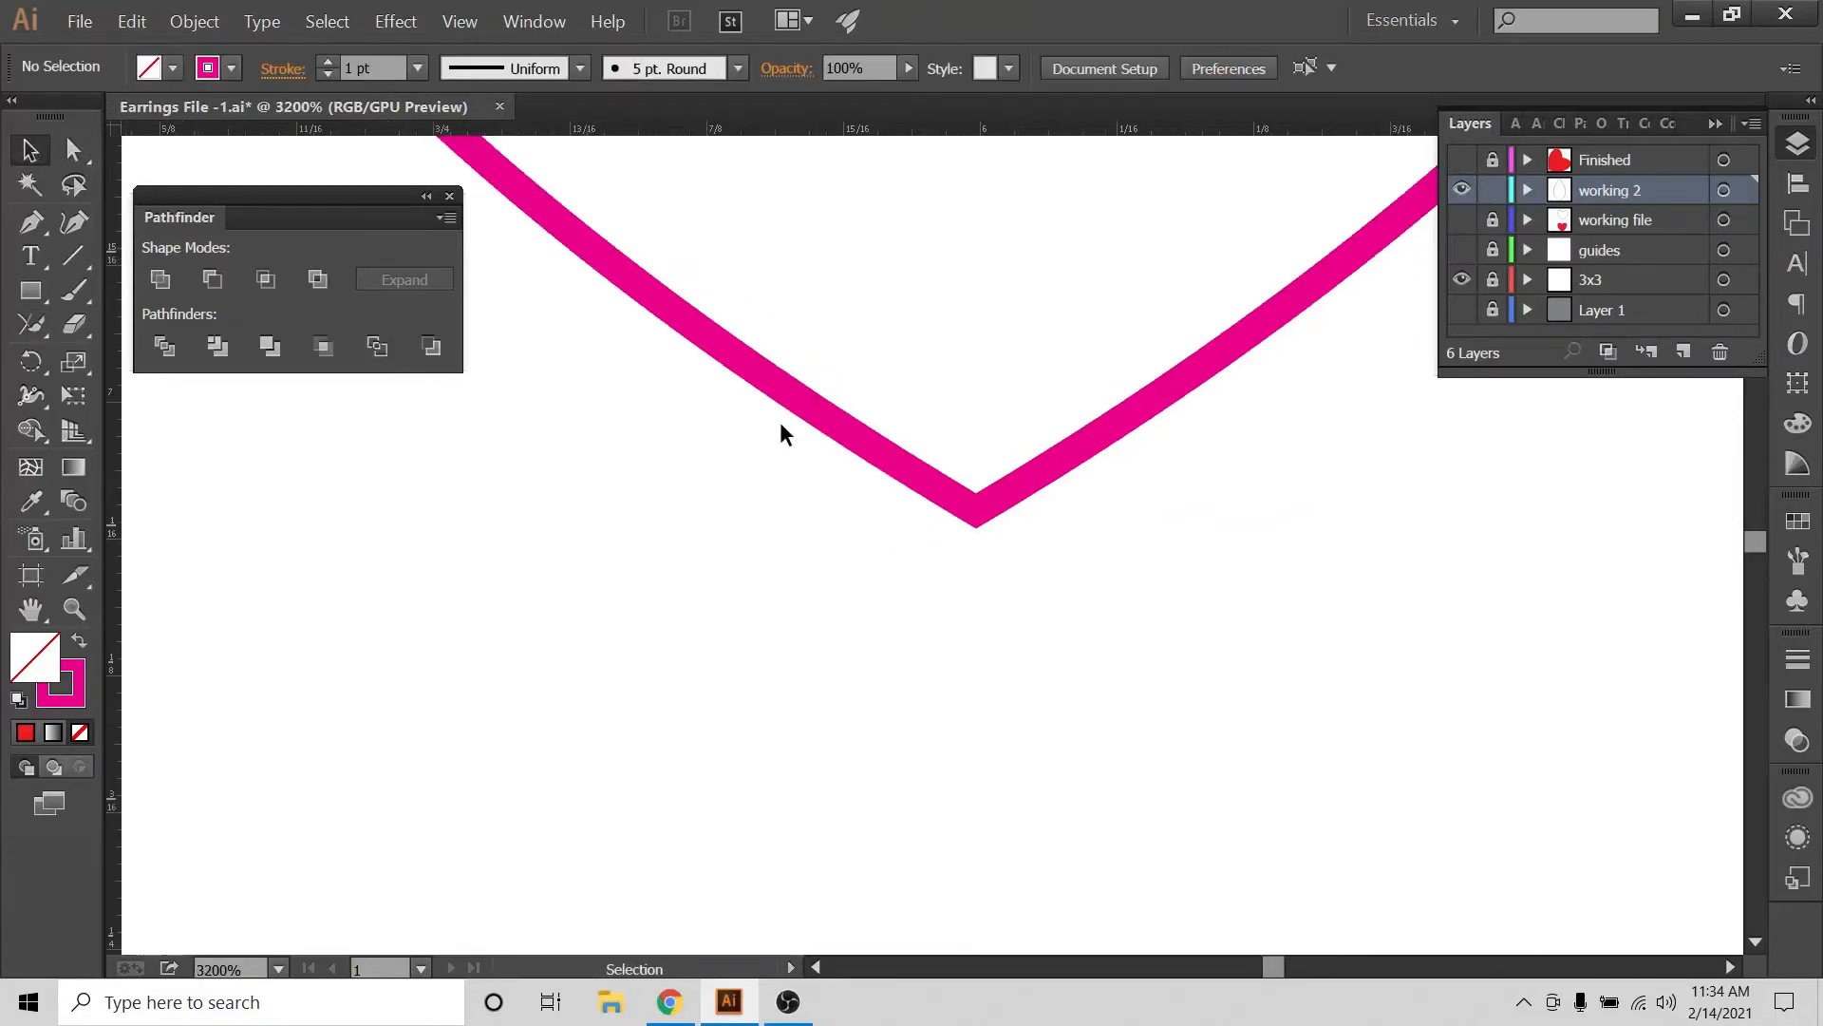
Place a duplicate of the closed teardrop outline outside the red square frame, to the right of the original
key("ctrl+0")
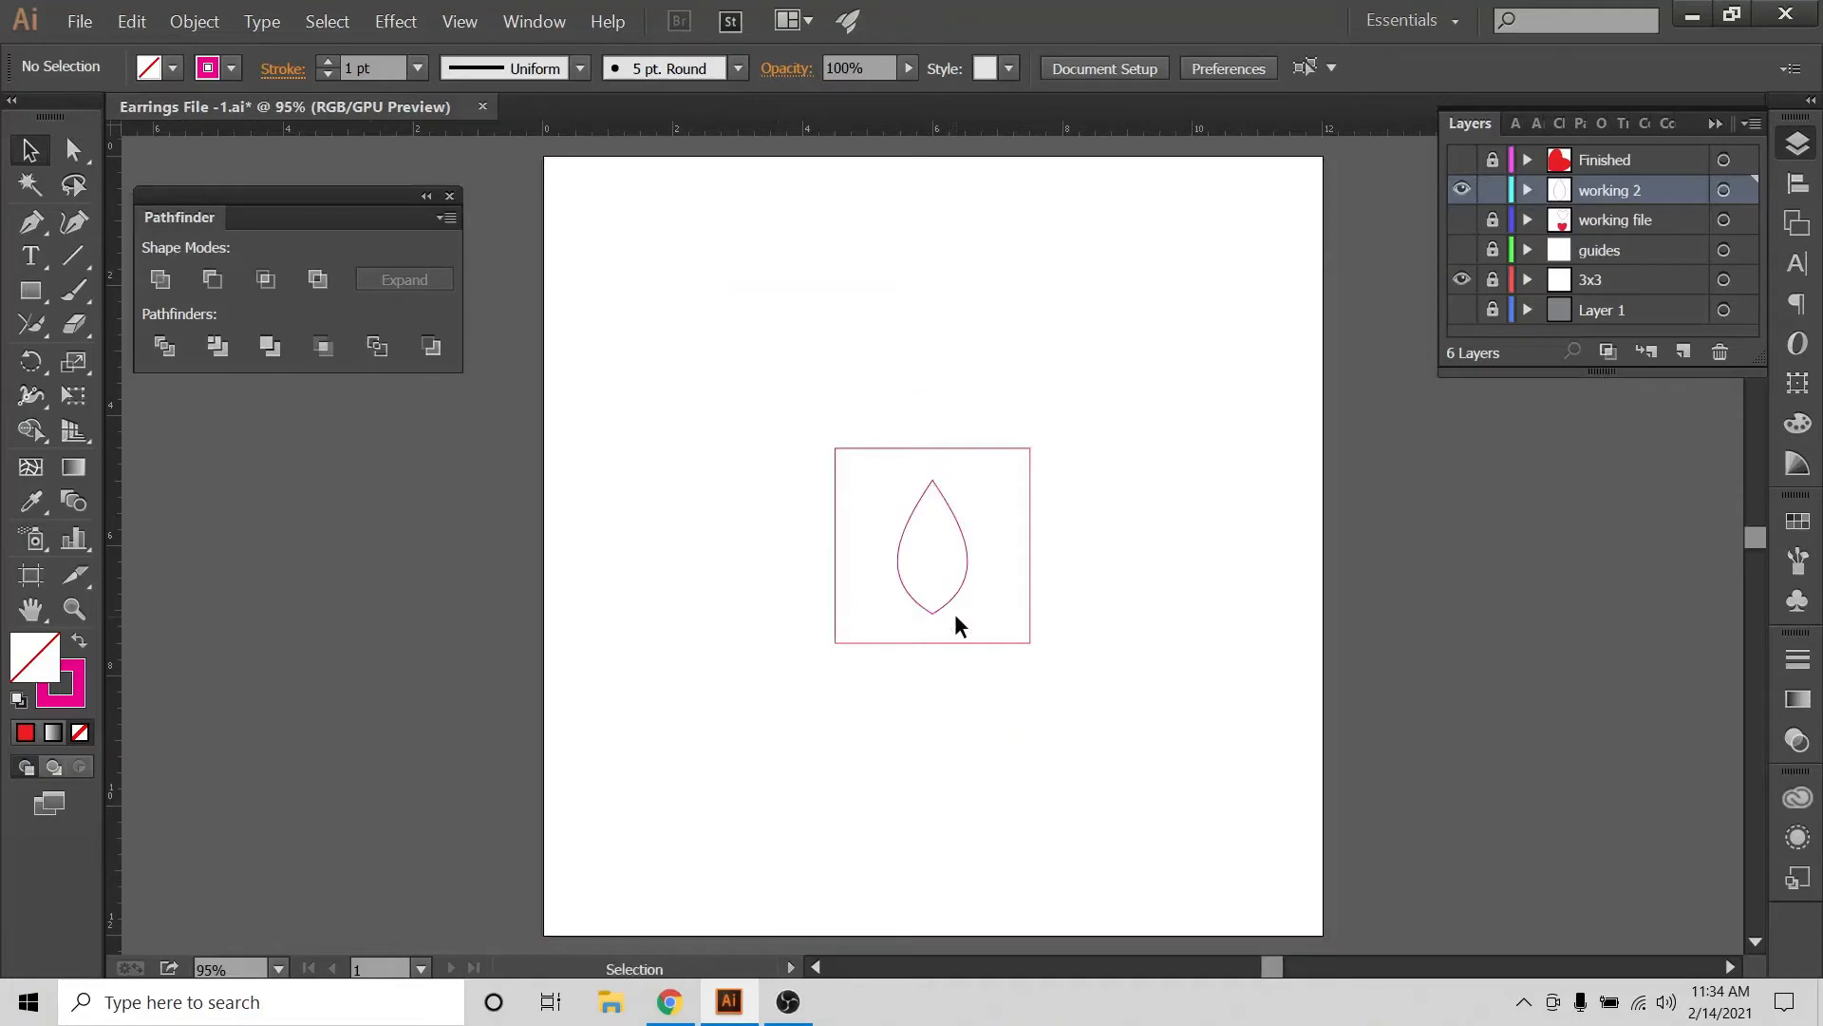
key("ctrl+plus")
key("ctrl+plus")
key("ctrl+plus")
key("ctrl+plus")
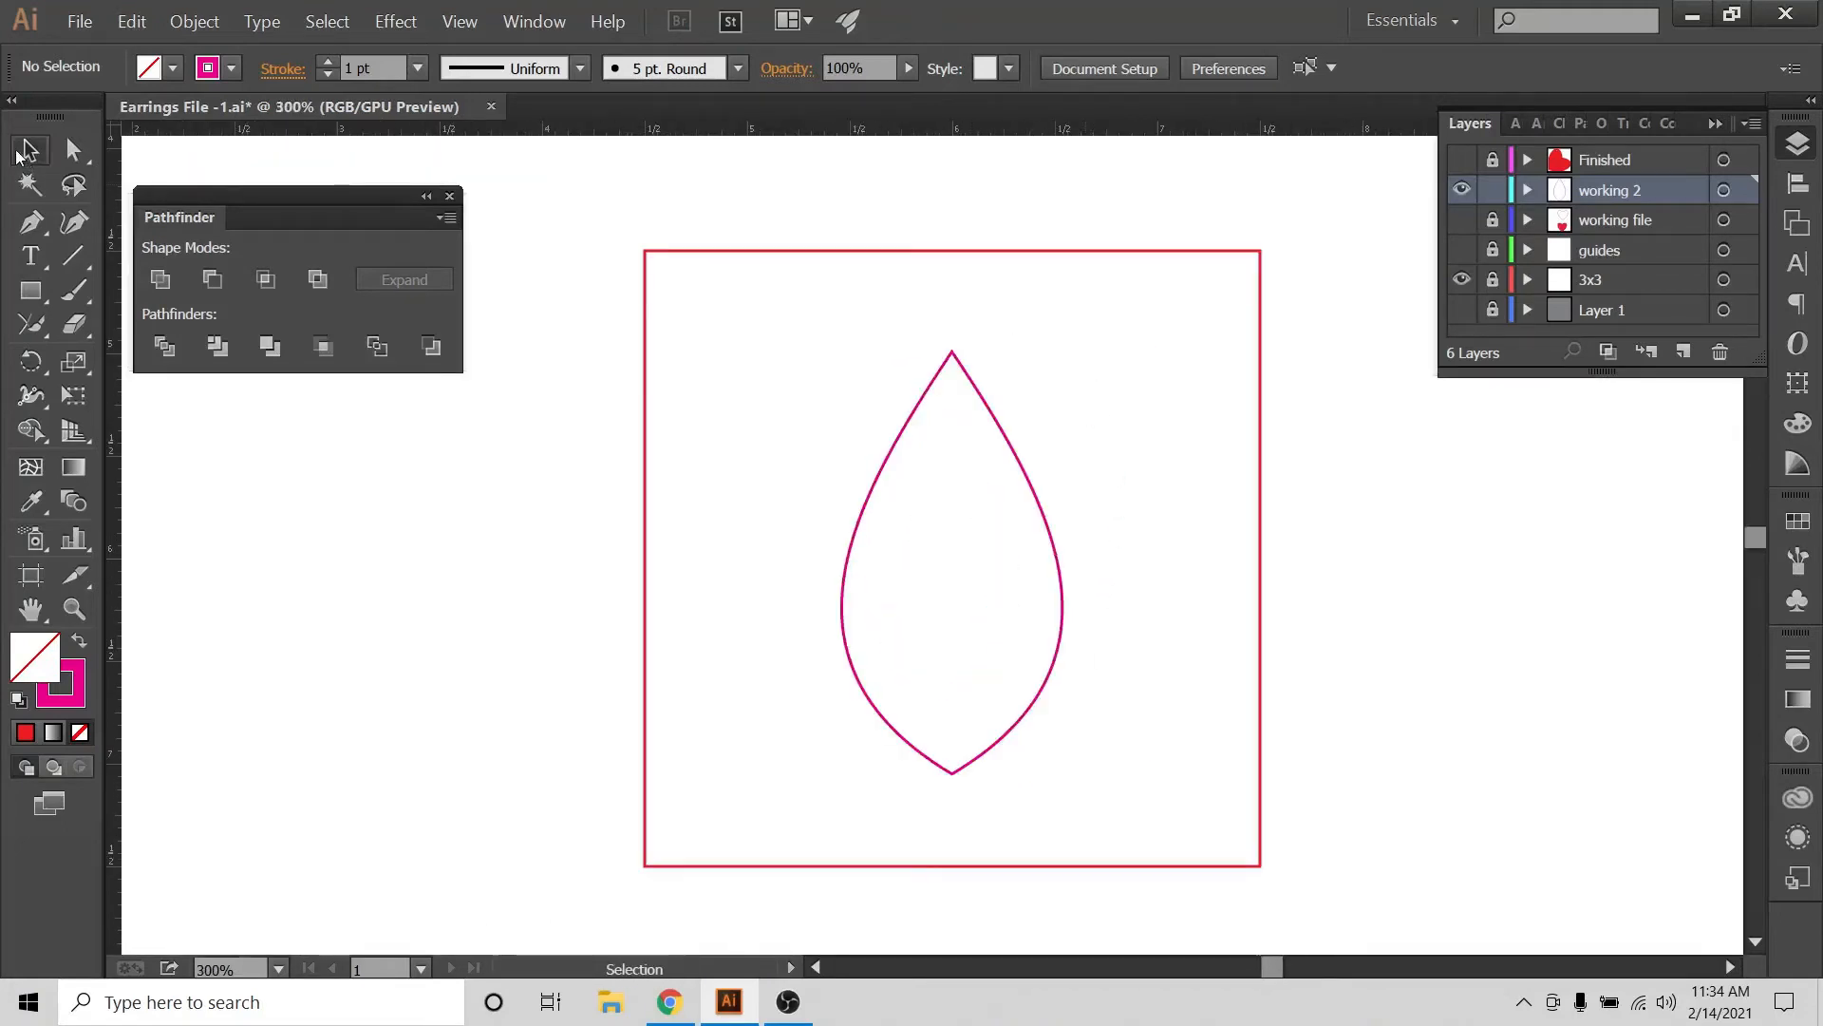
left_click_drag(805, 397, 887, 457)
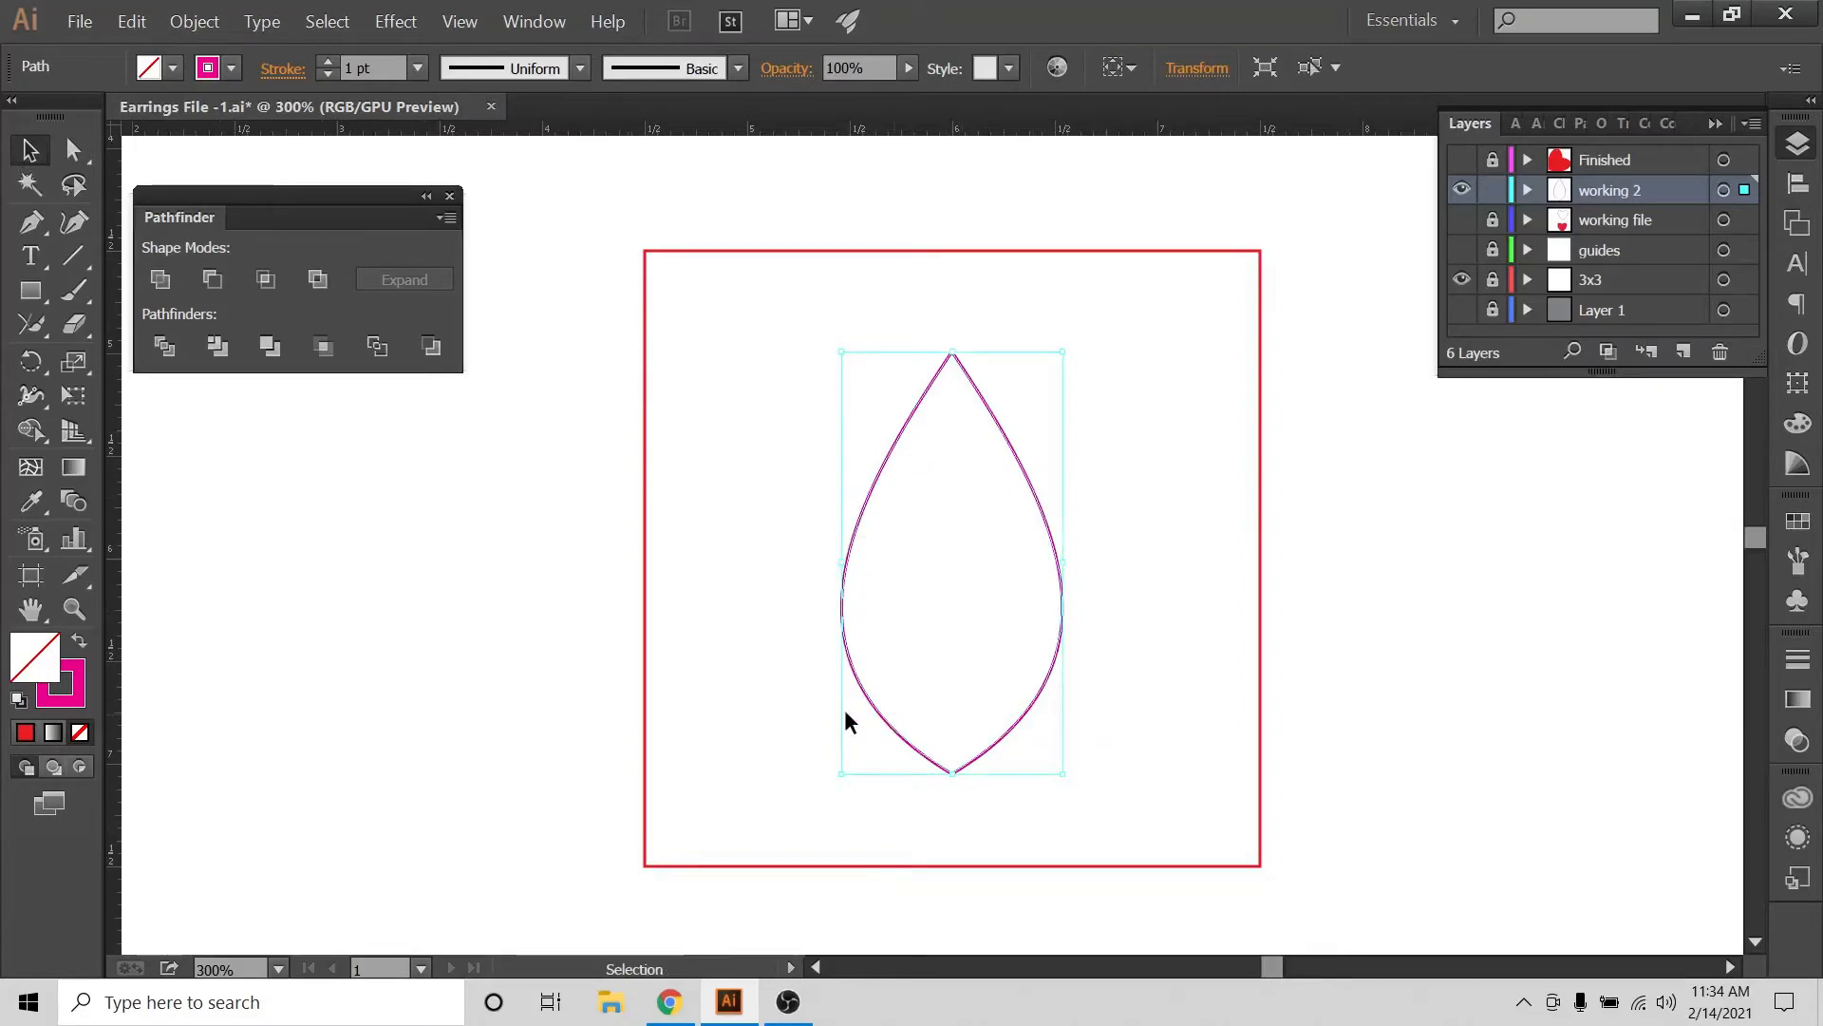
left_click_drag(919, 753, 1621, 761)
Swap the original teardrop's fill and stroke to make it solid magenta, and check its centering by briefly showing the guides layer
left_click_drag(760, 507, 1013, 653)
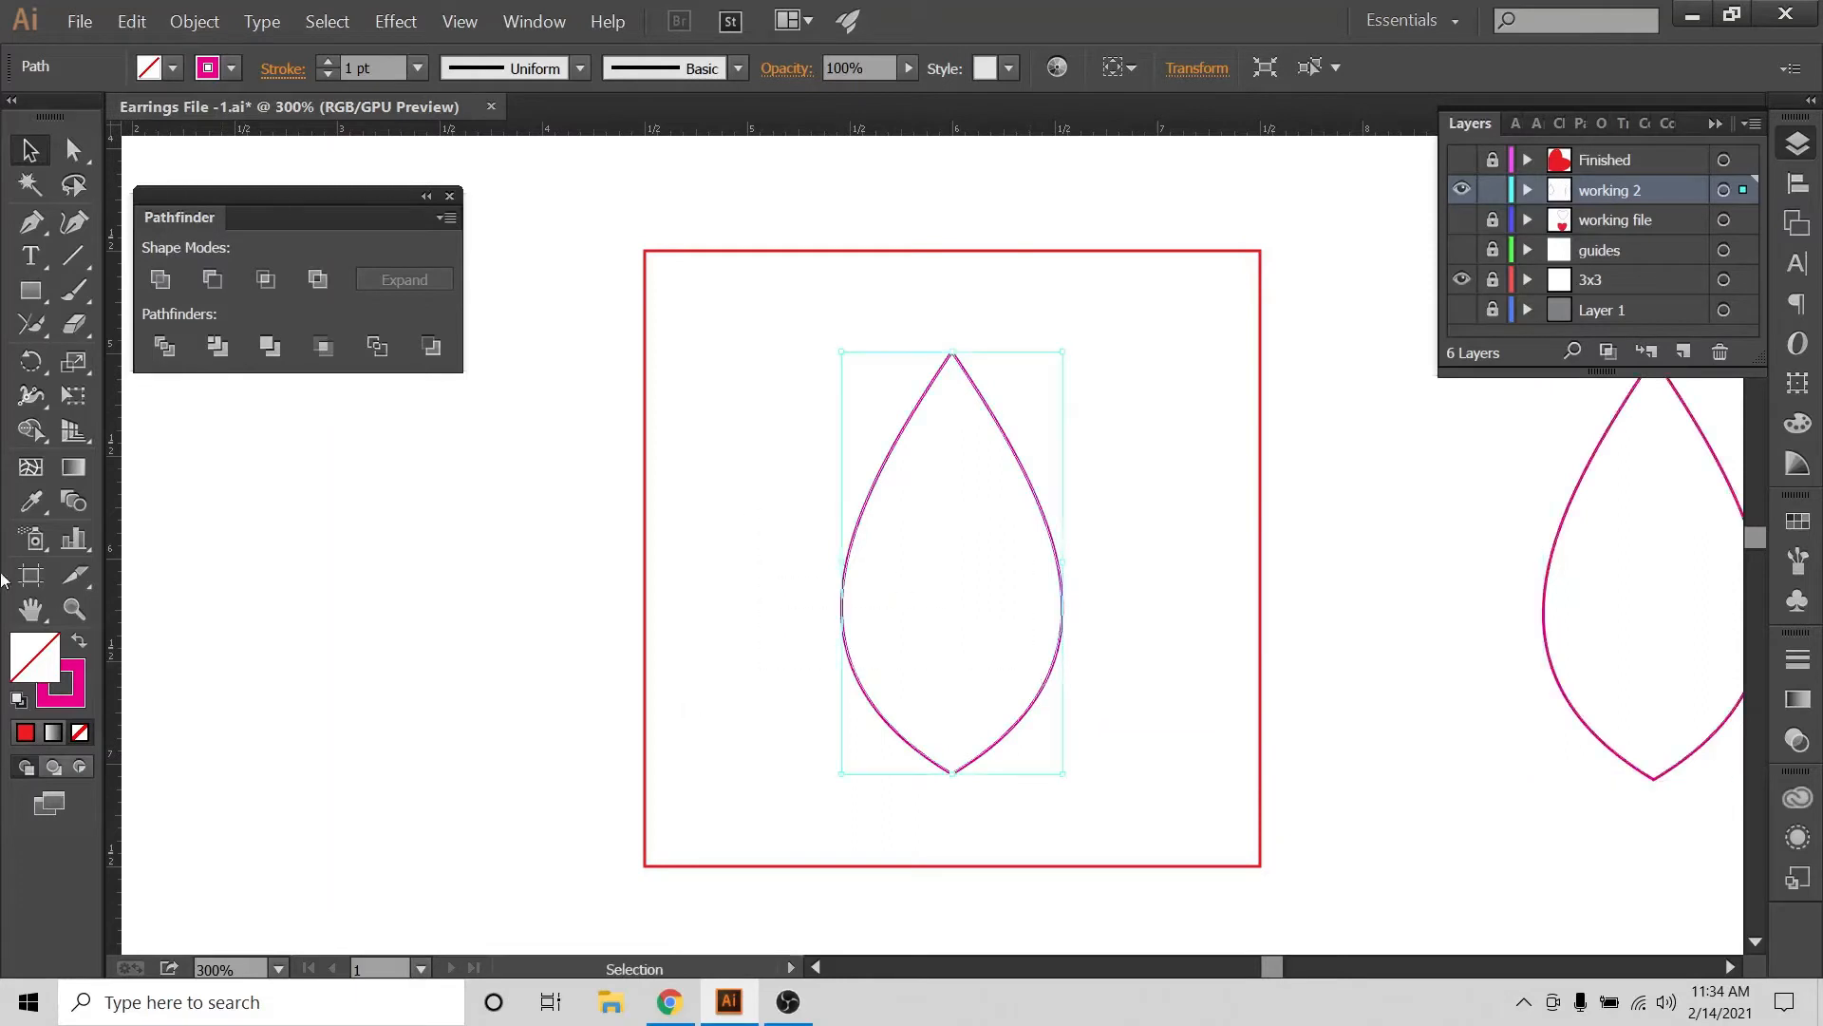
left_click(75, 645)
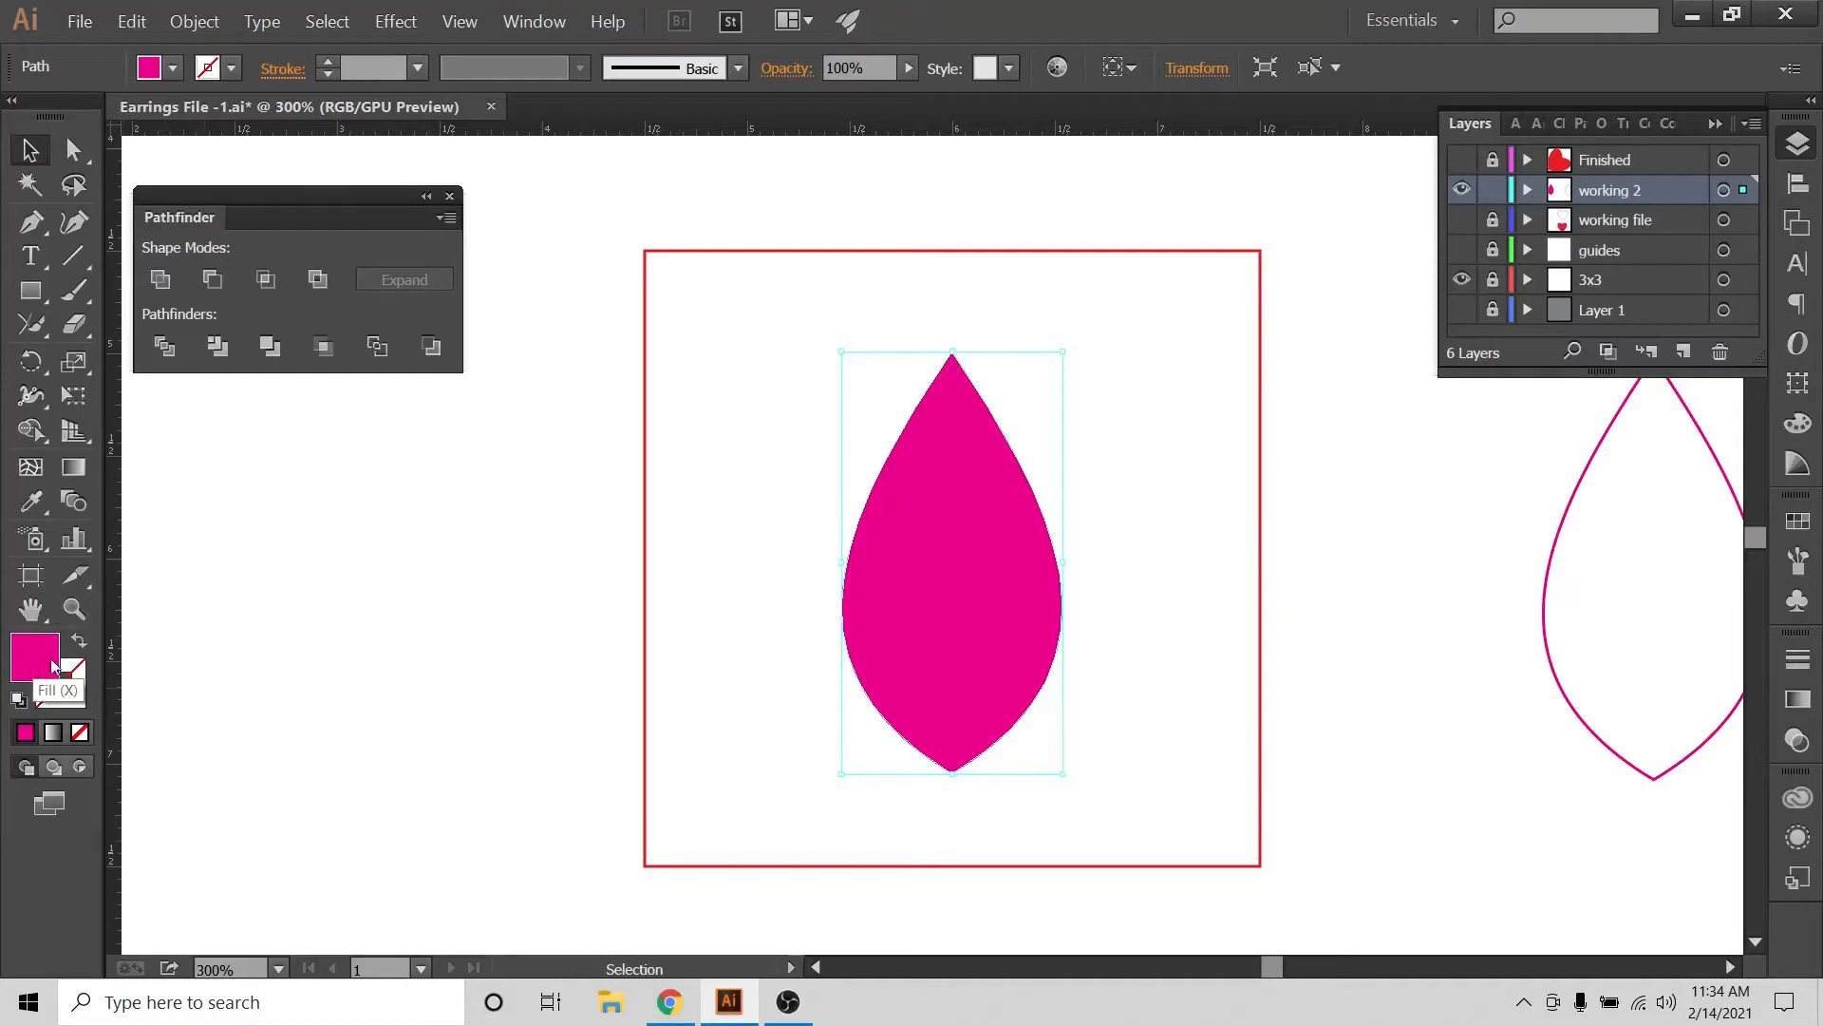
left_click(1461, 250)
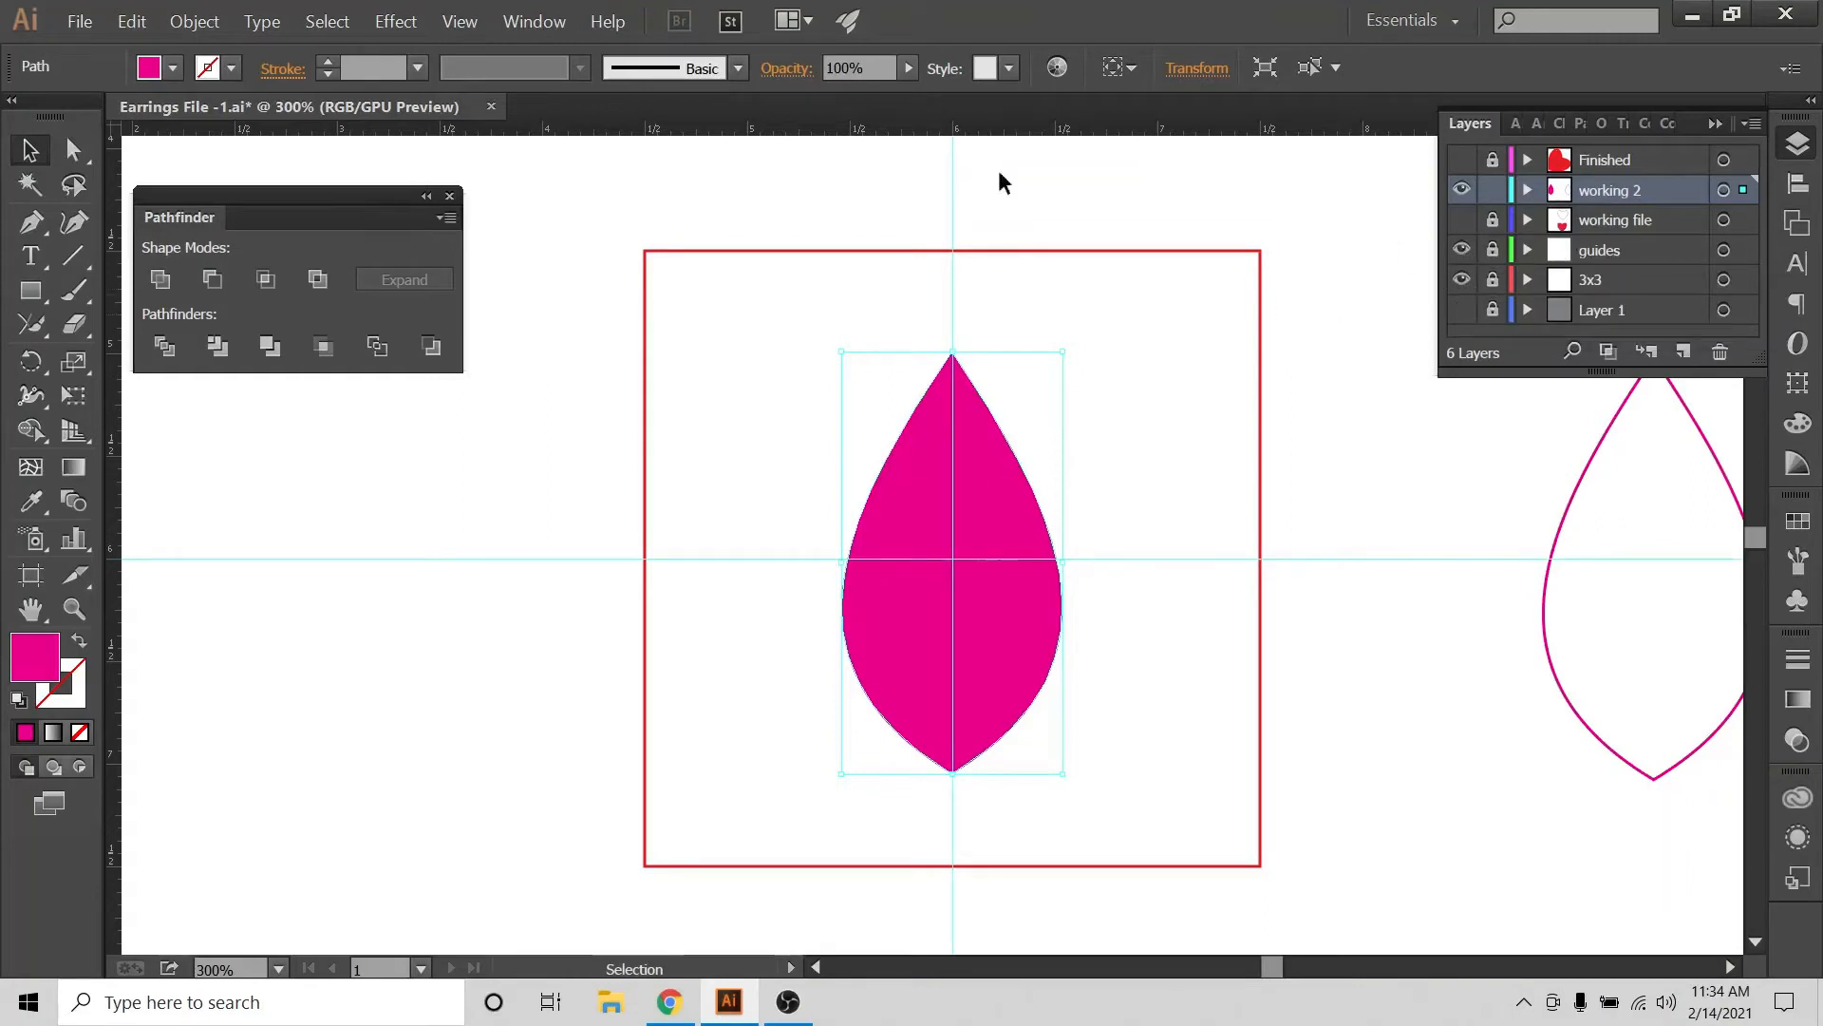
left_click(1127, 410)
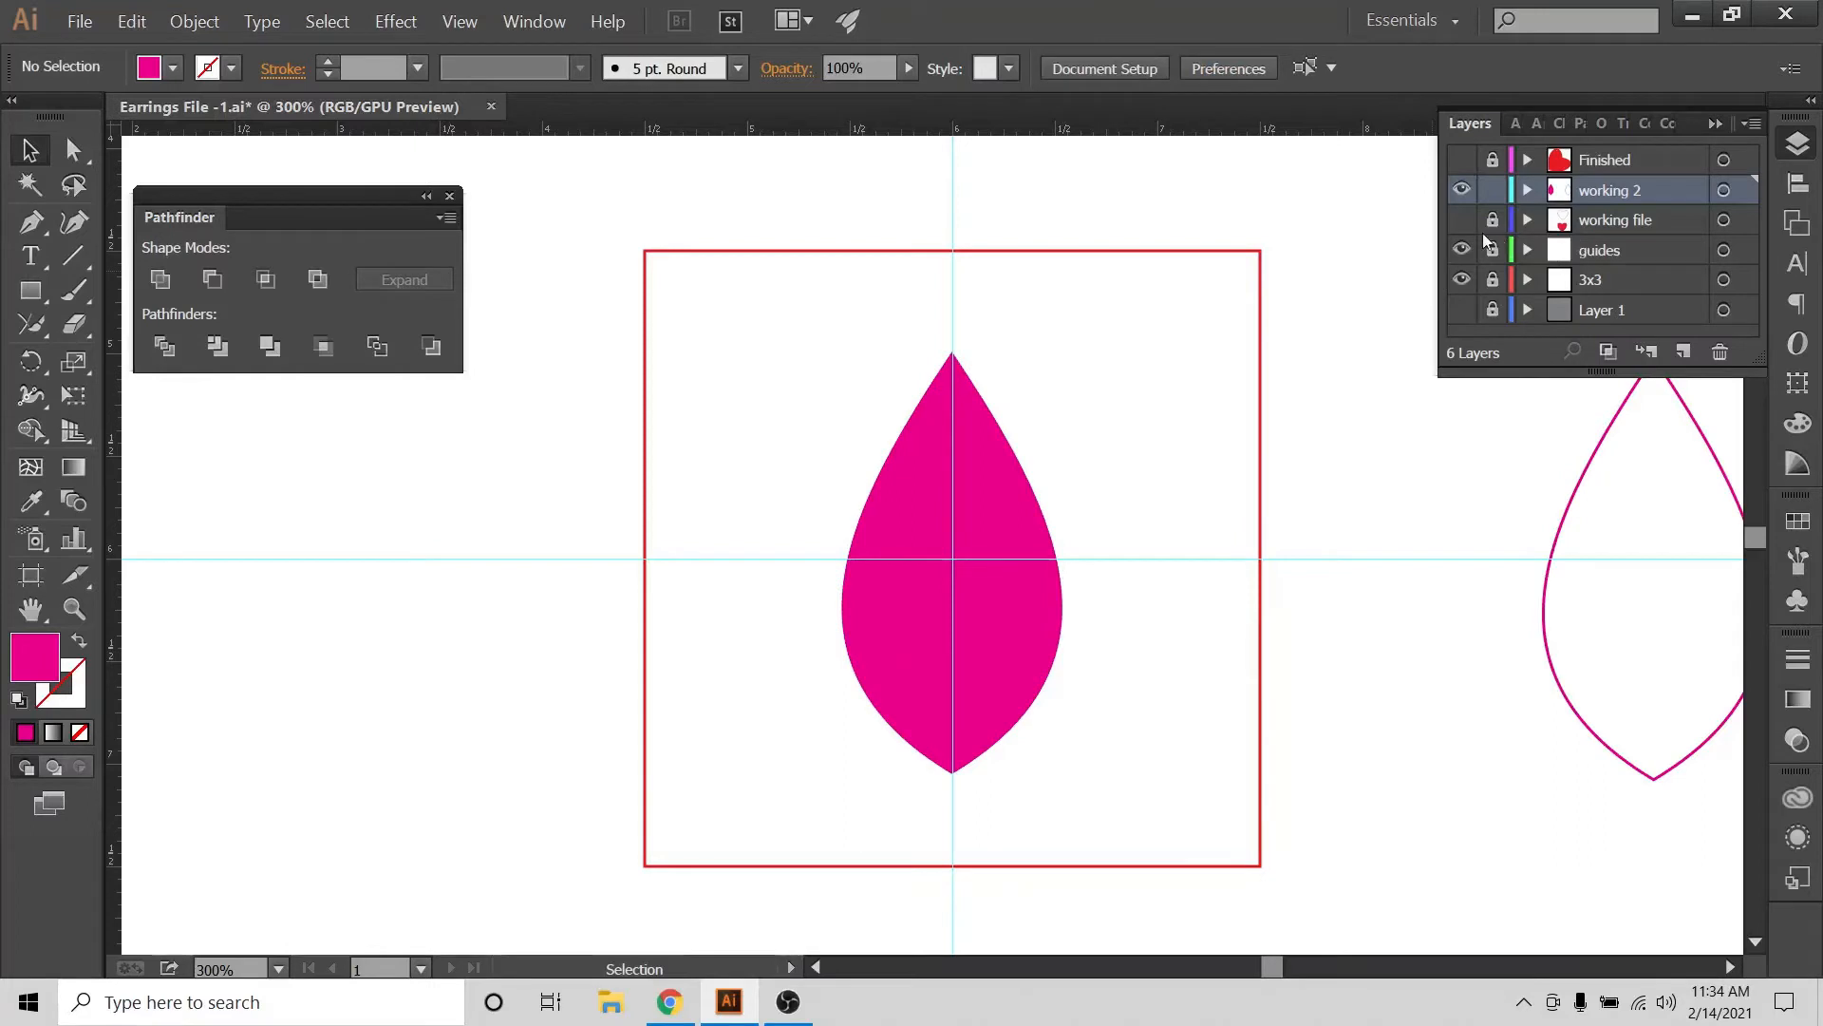
left_click(1462, 250)
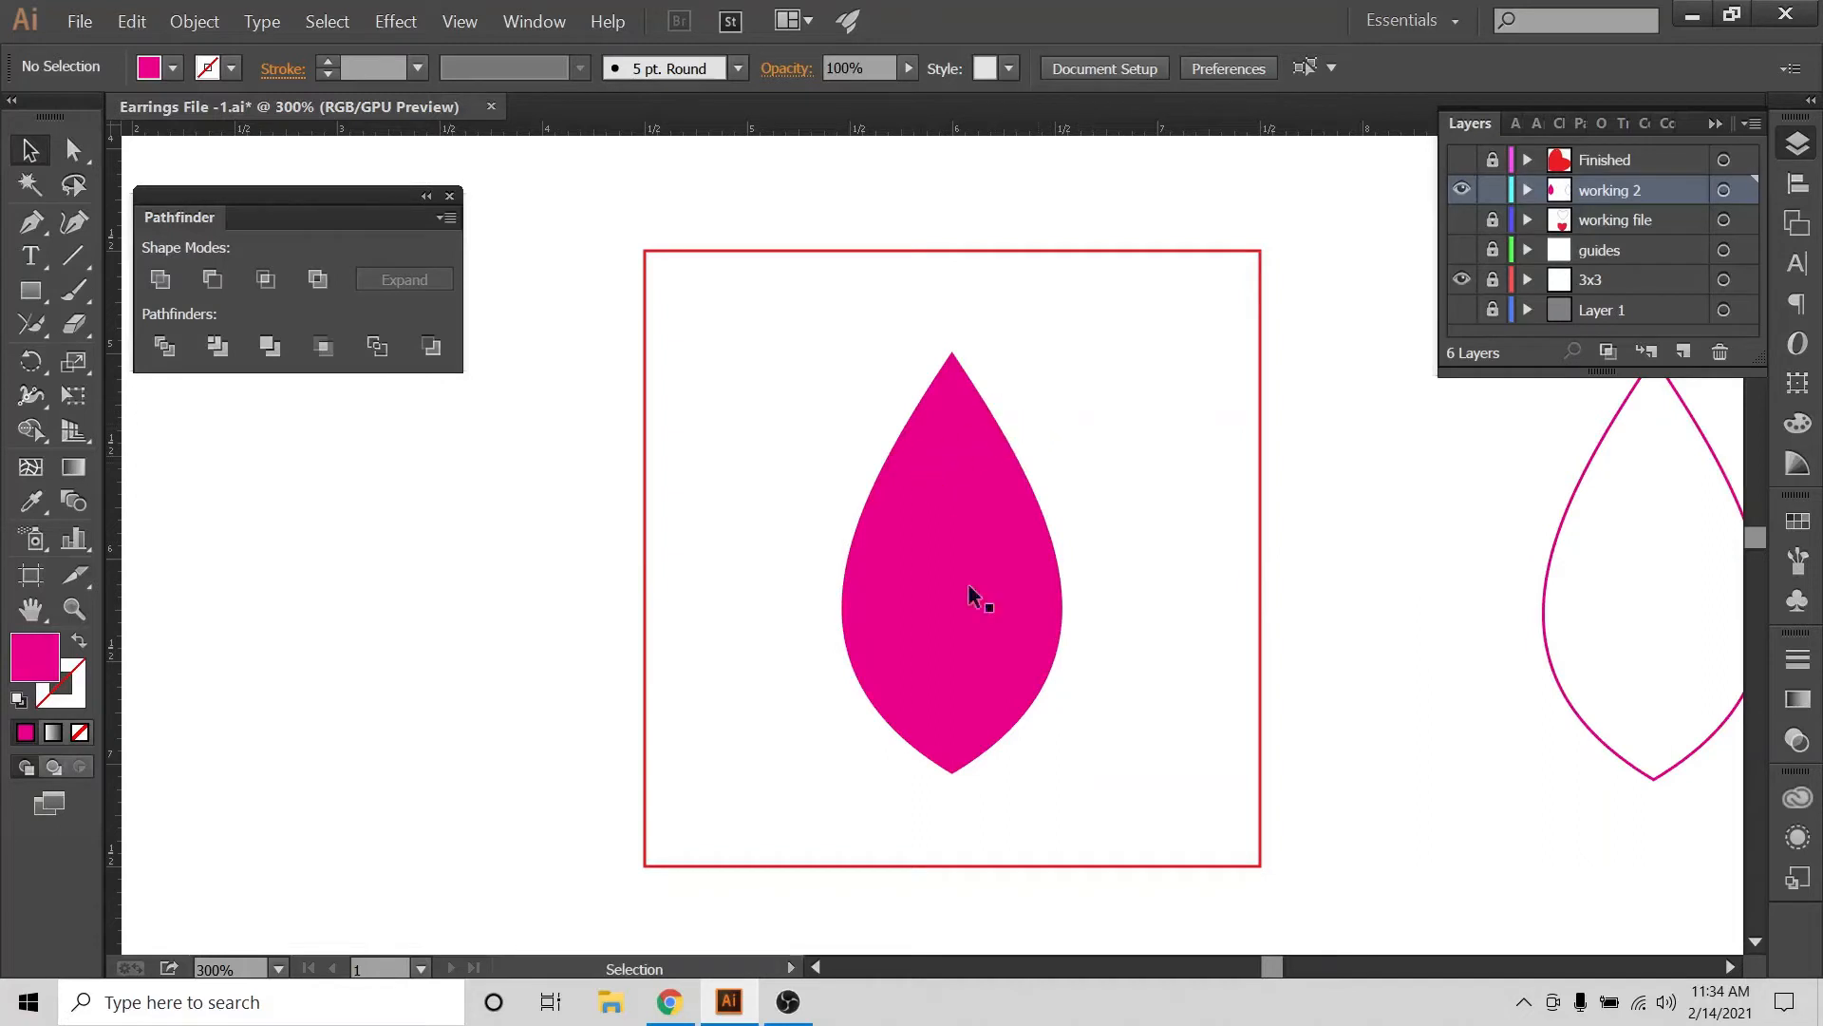
Expand the working 2 layer and widen the layer list to examine the filled teardrop's path entry
left_click_drag(1064, 395, 862, 624)
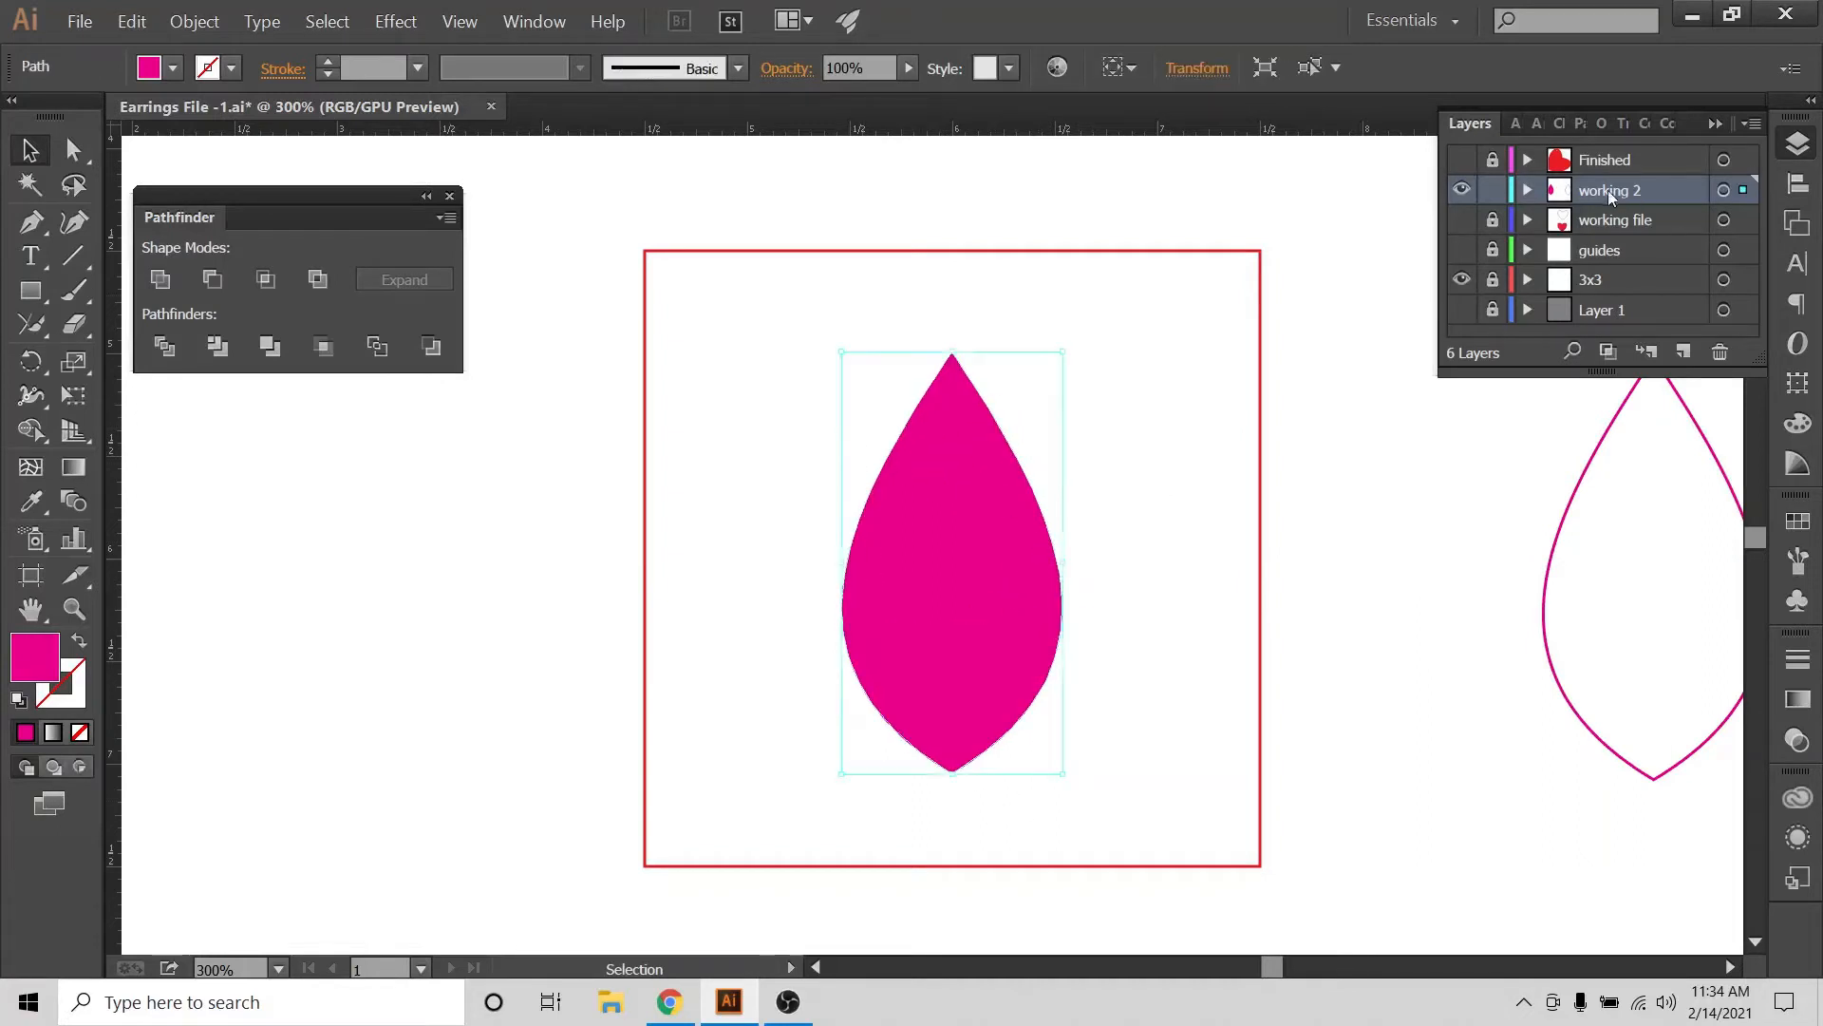
left_click(1526, 189)
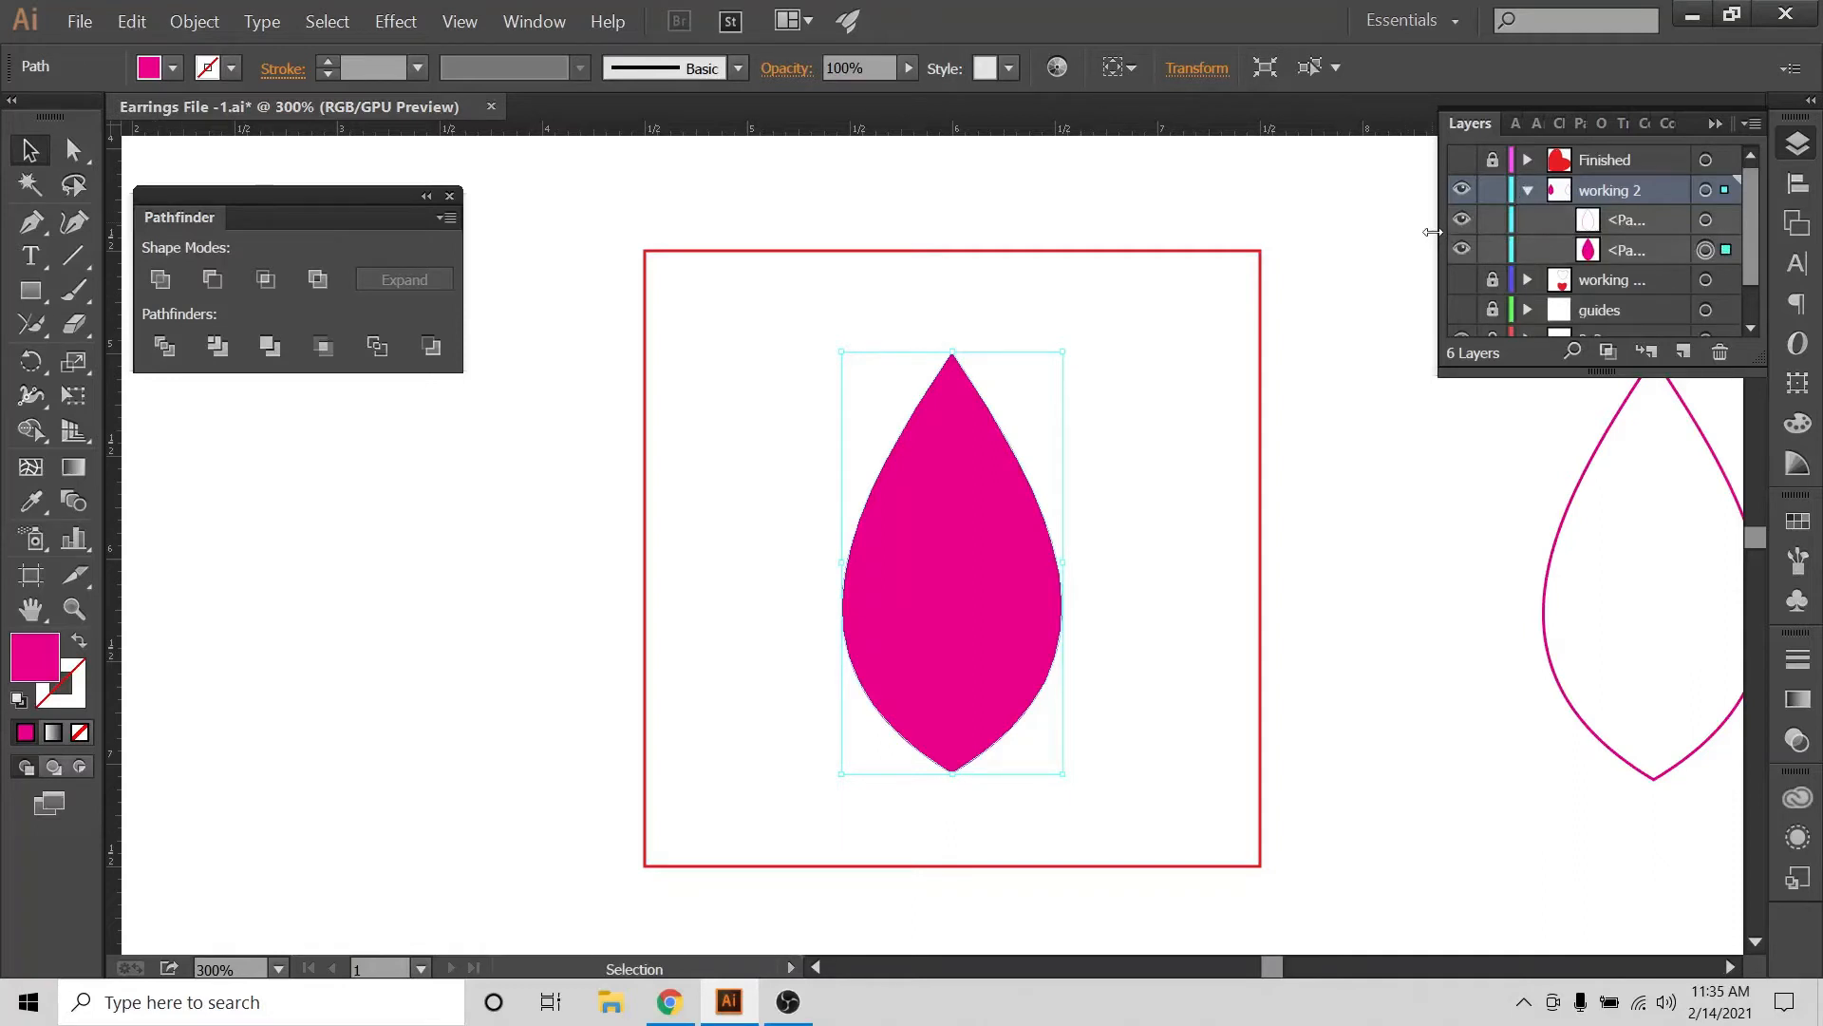
left_click_drag(1439, 232, 1385, 231)
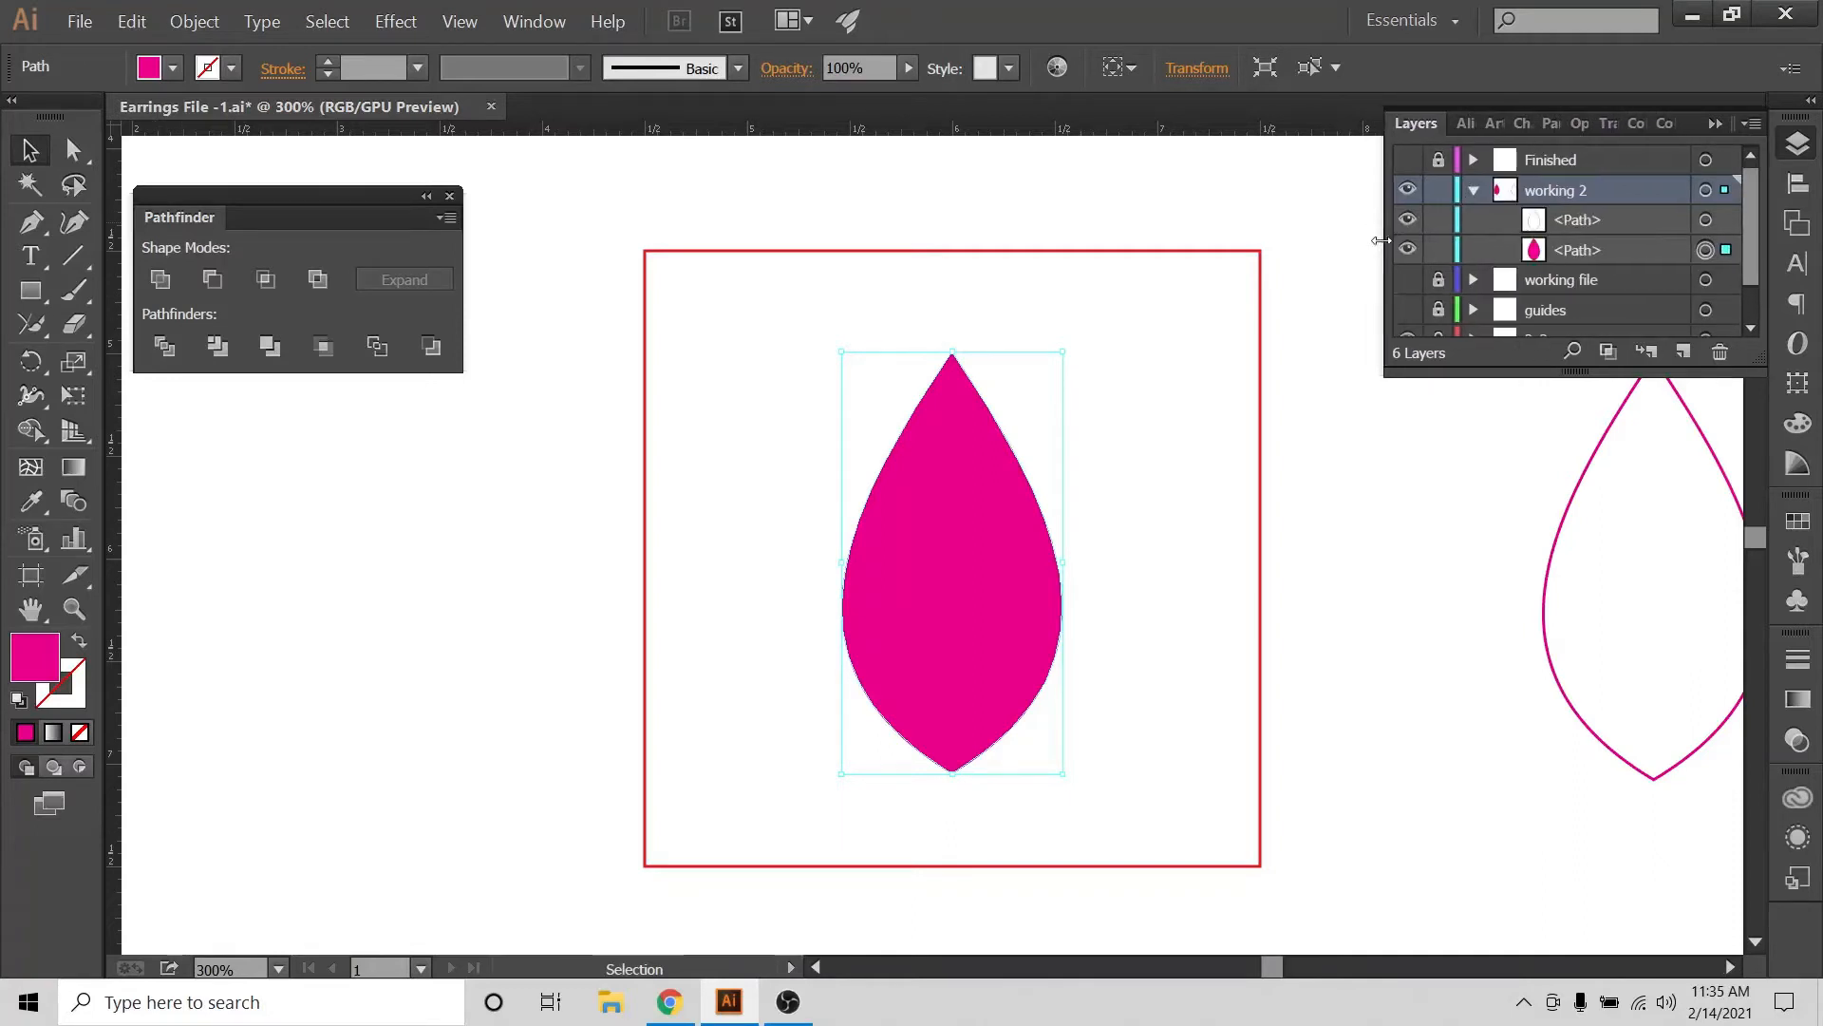
left_click(1125, 380)
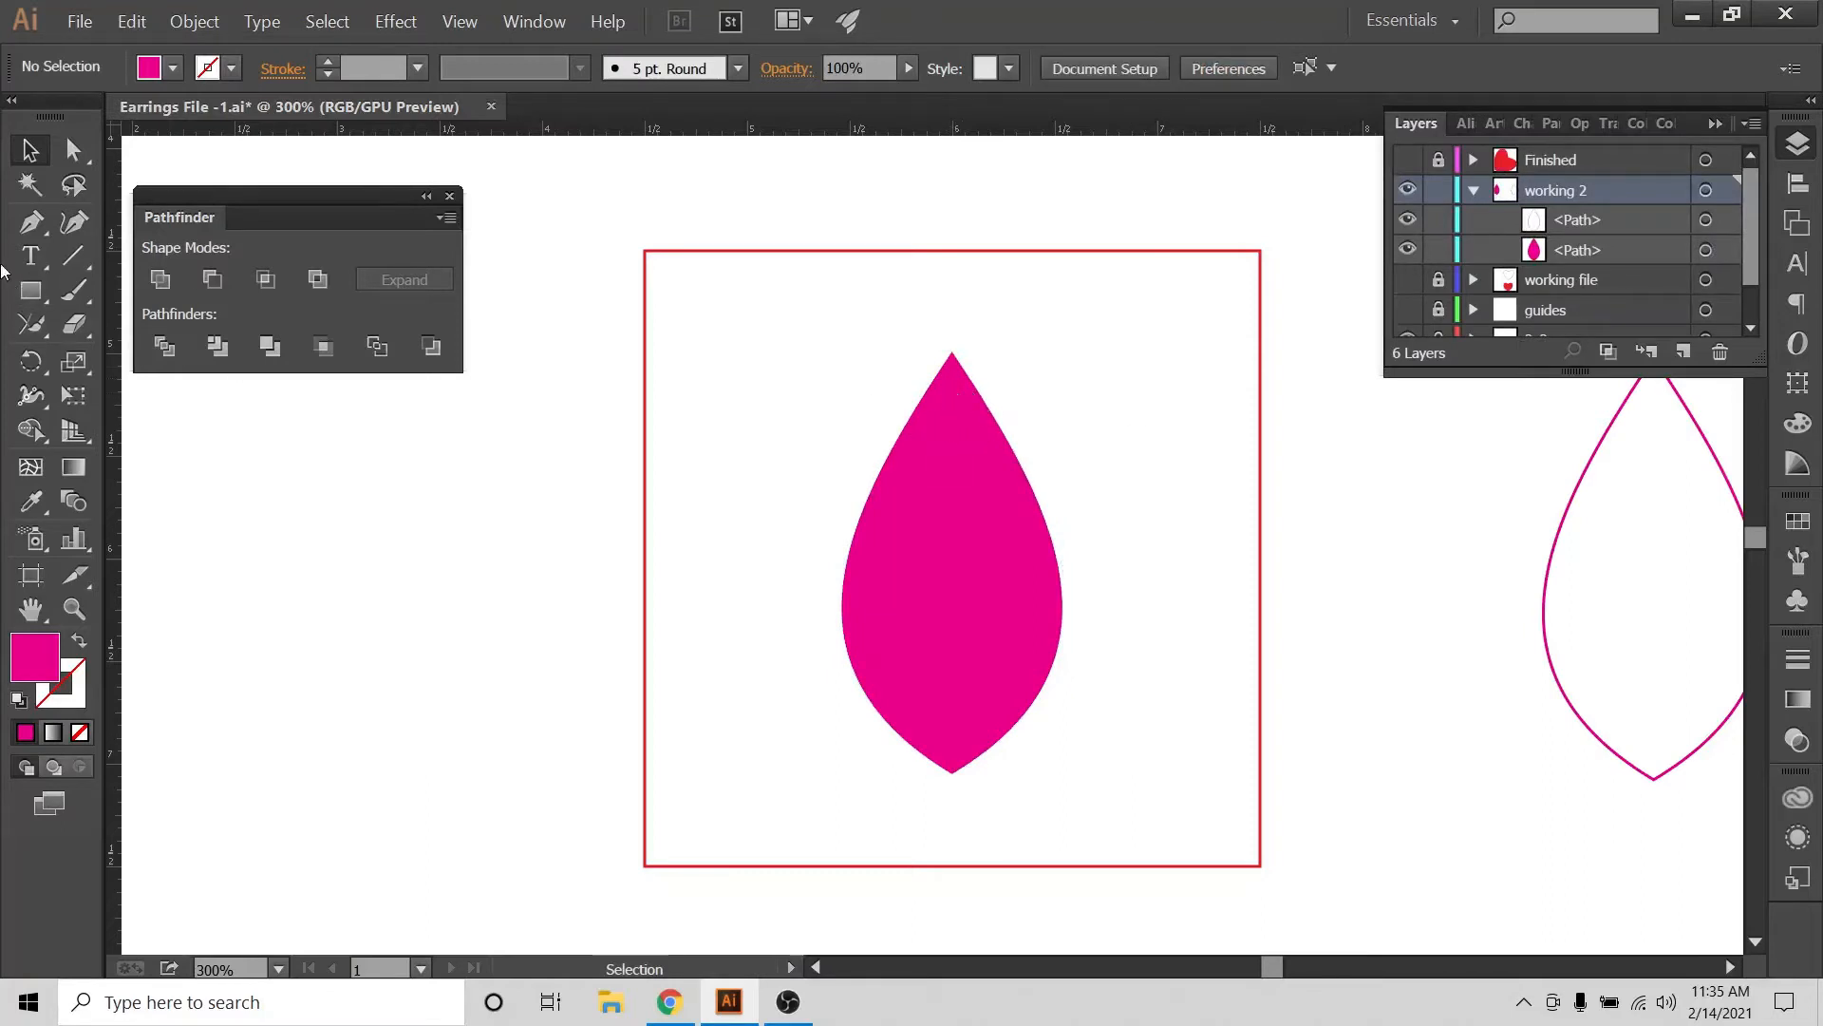
Create a dark blue ellipse without a stroke, 0.11 in wide and 0.11 in high, beside the teardrop's upper tip inside the frame
left_click_drag(31, 291, 104, 363)
left_click(173, 67)
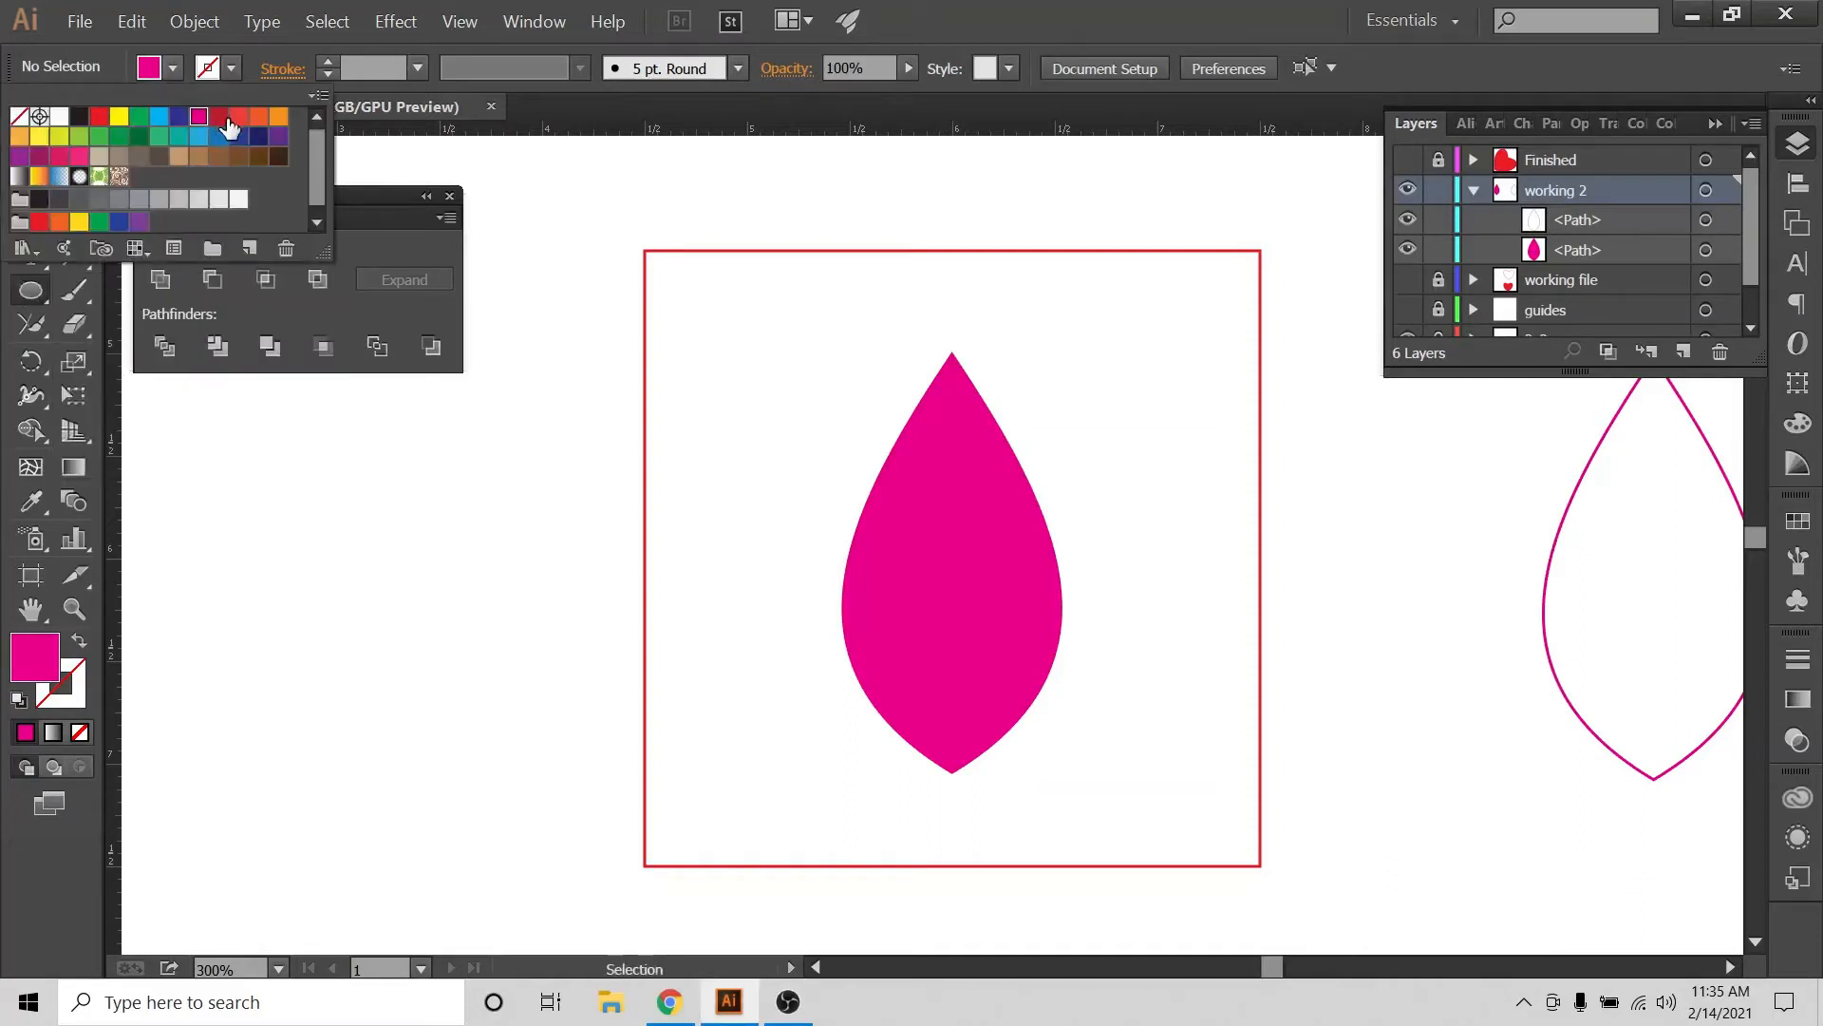
left_click(179, 116)
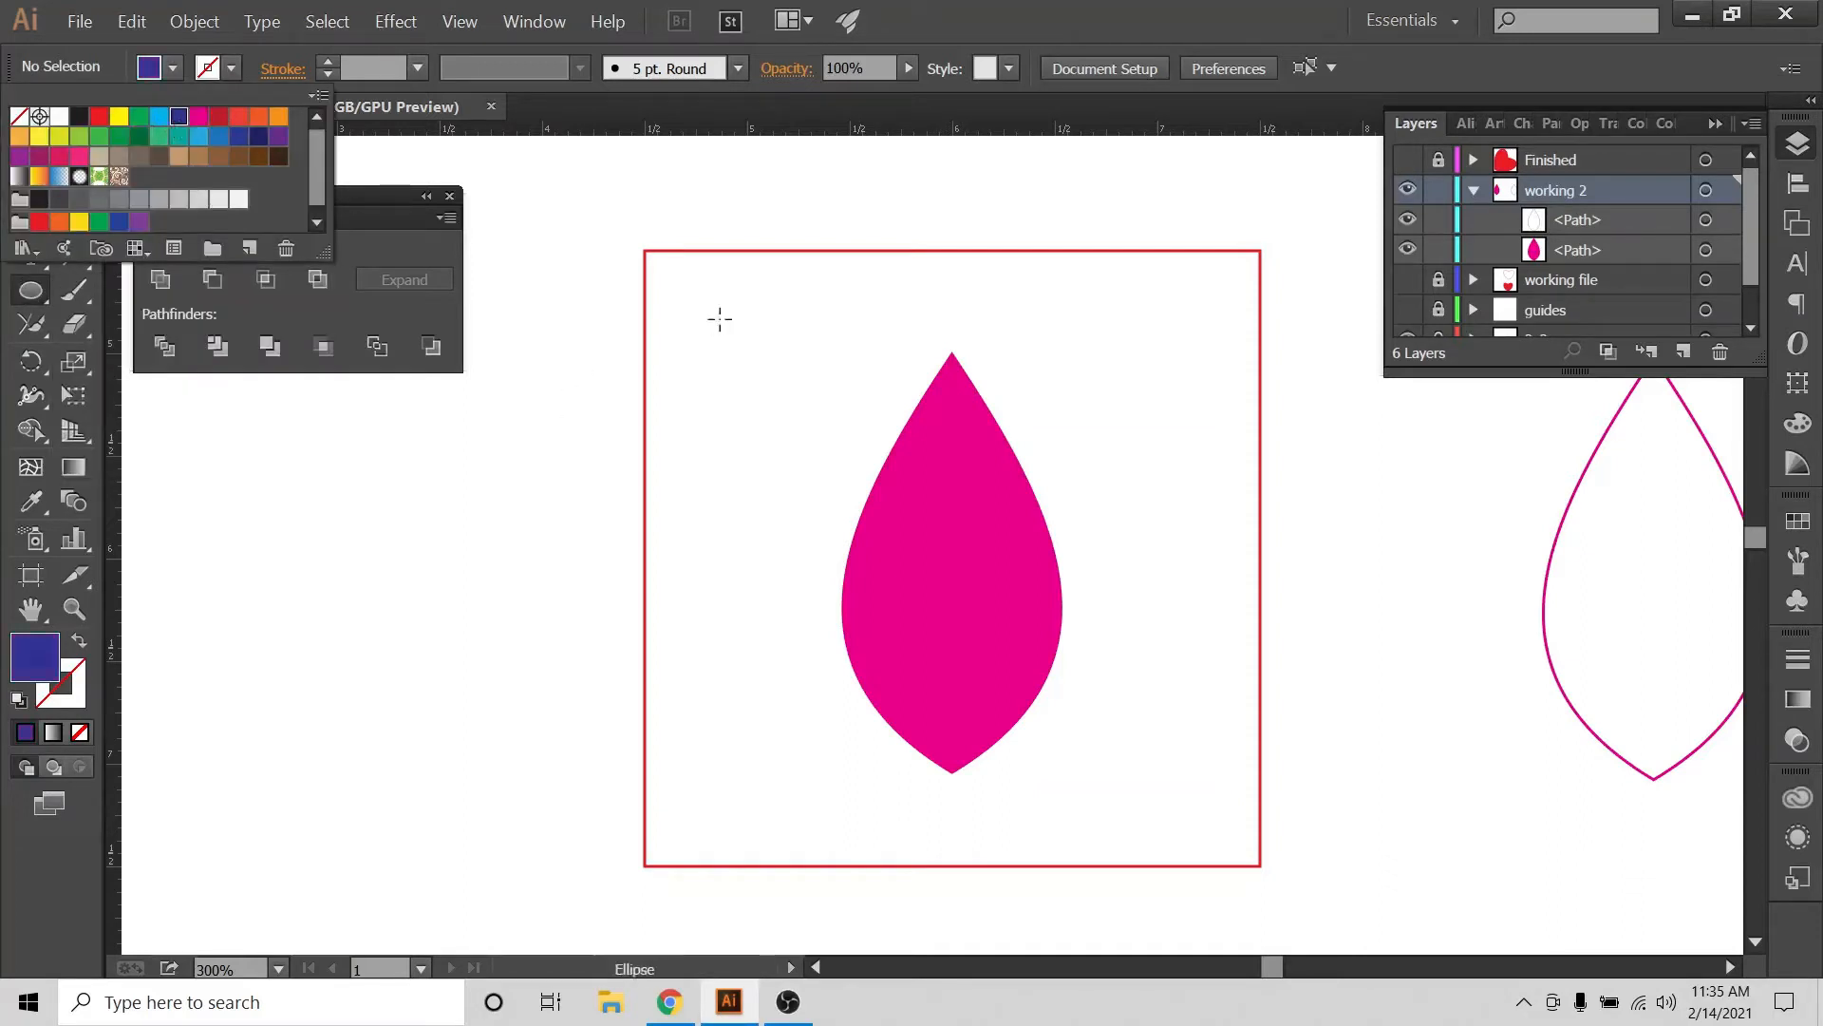
left_click(825, 331)
left_click(810, 338)
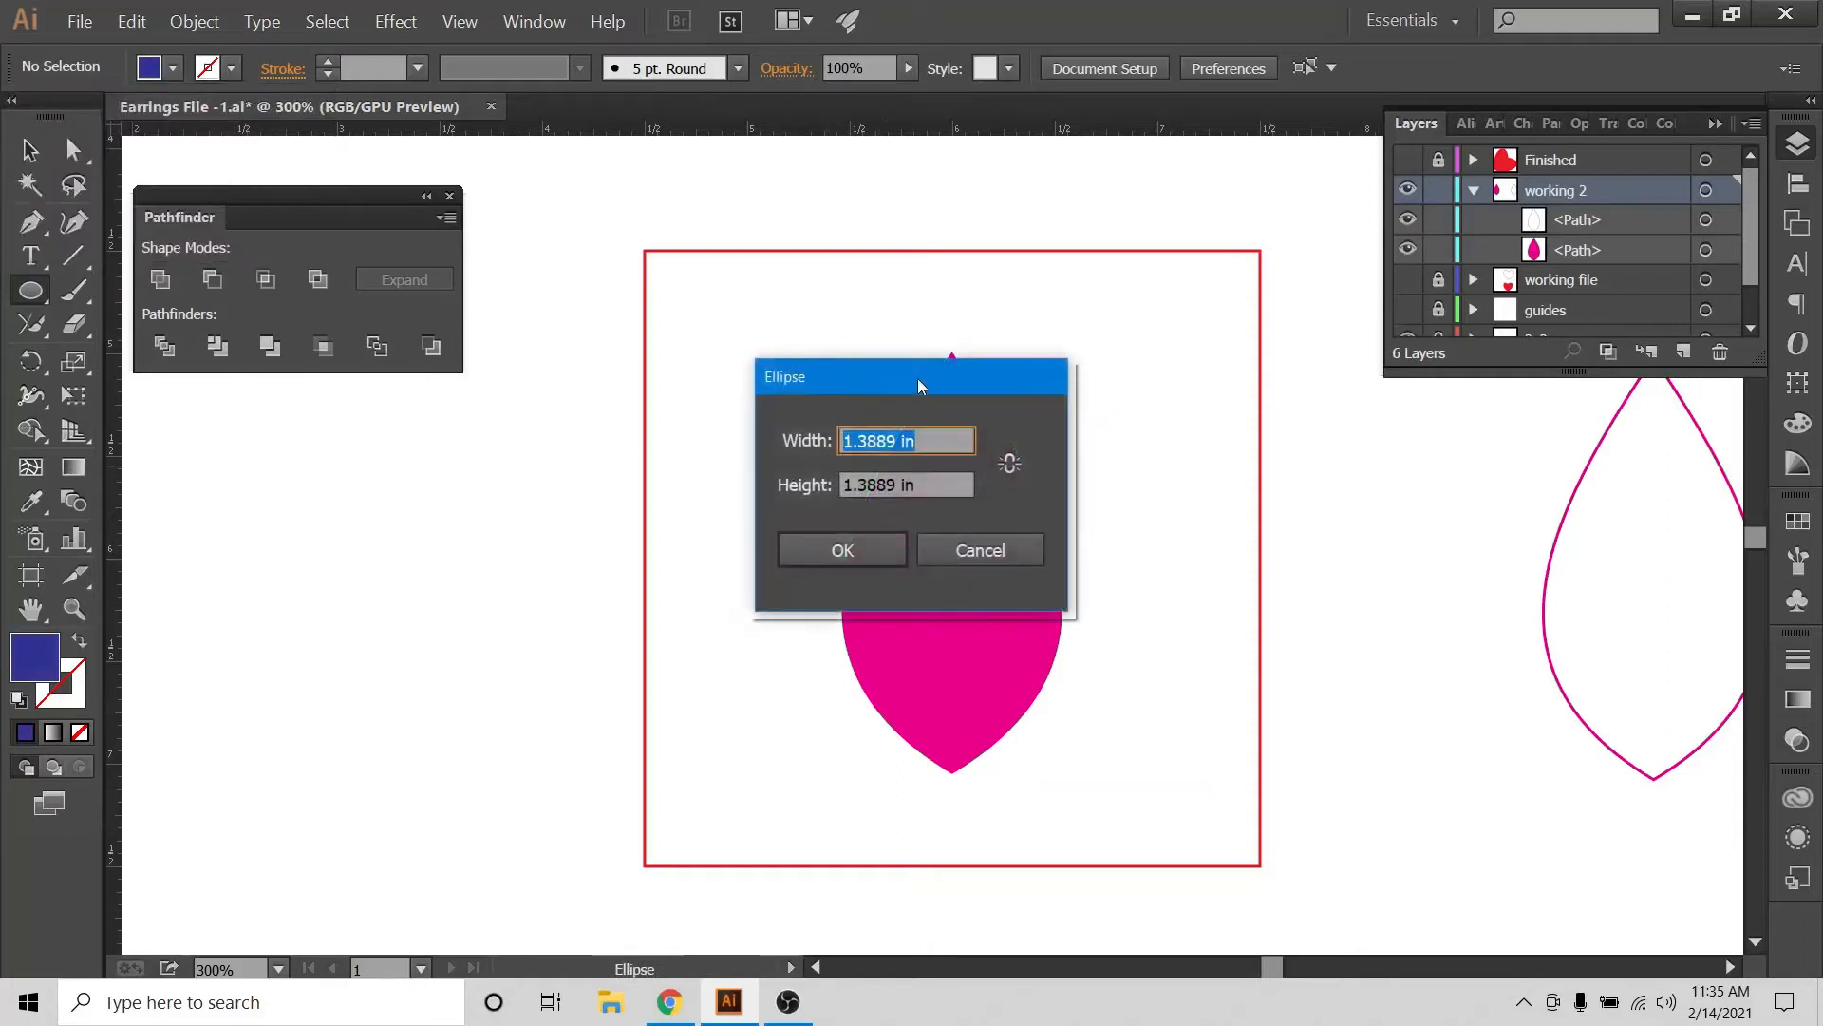
key("BackSpace")
type(".11")
key("Tab")
key("BackSpace")
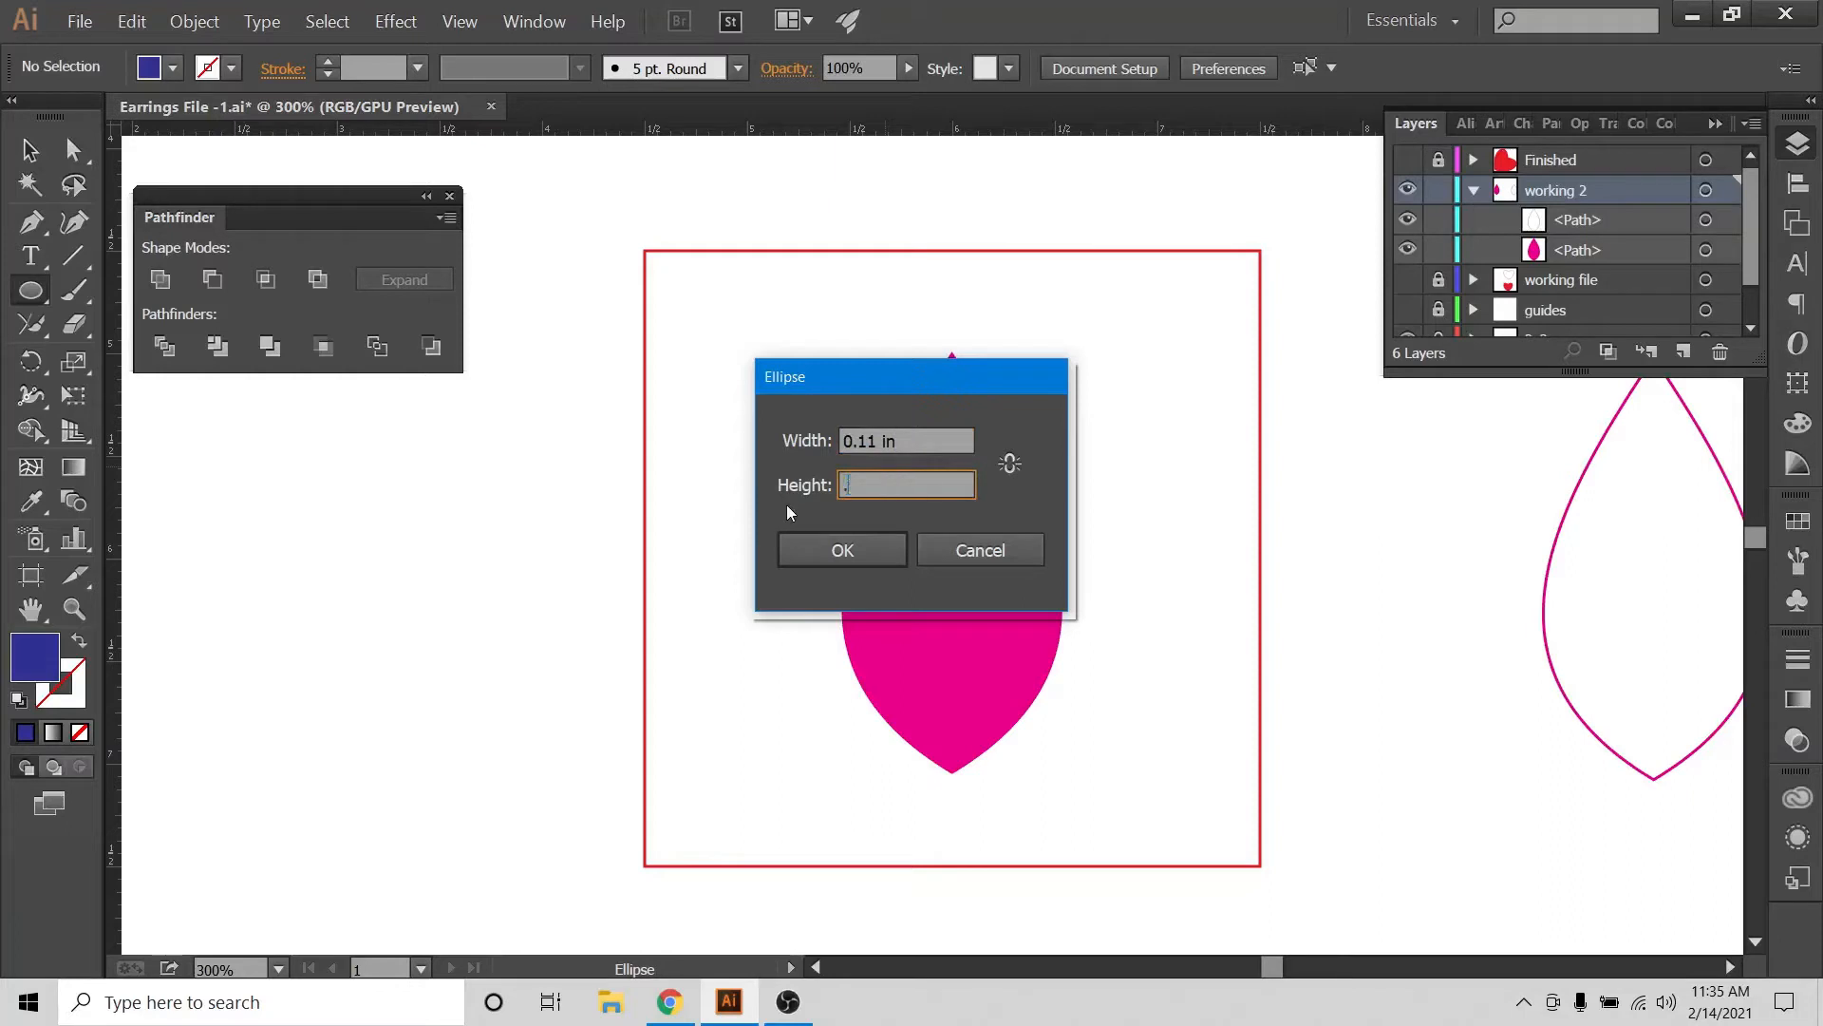
type(".11")
left_click(835, 550)
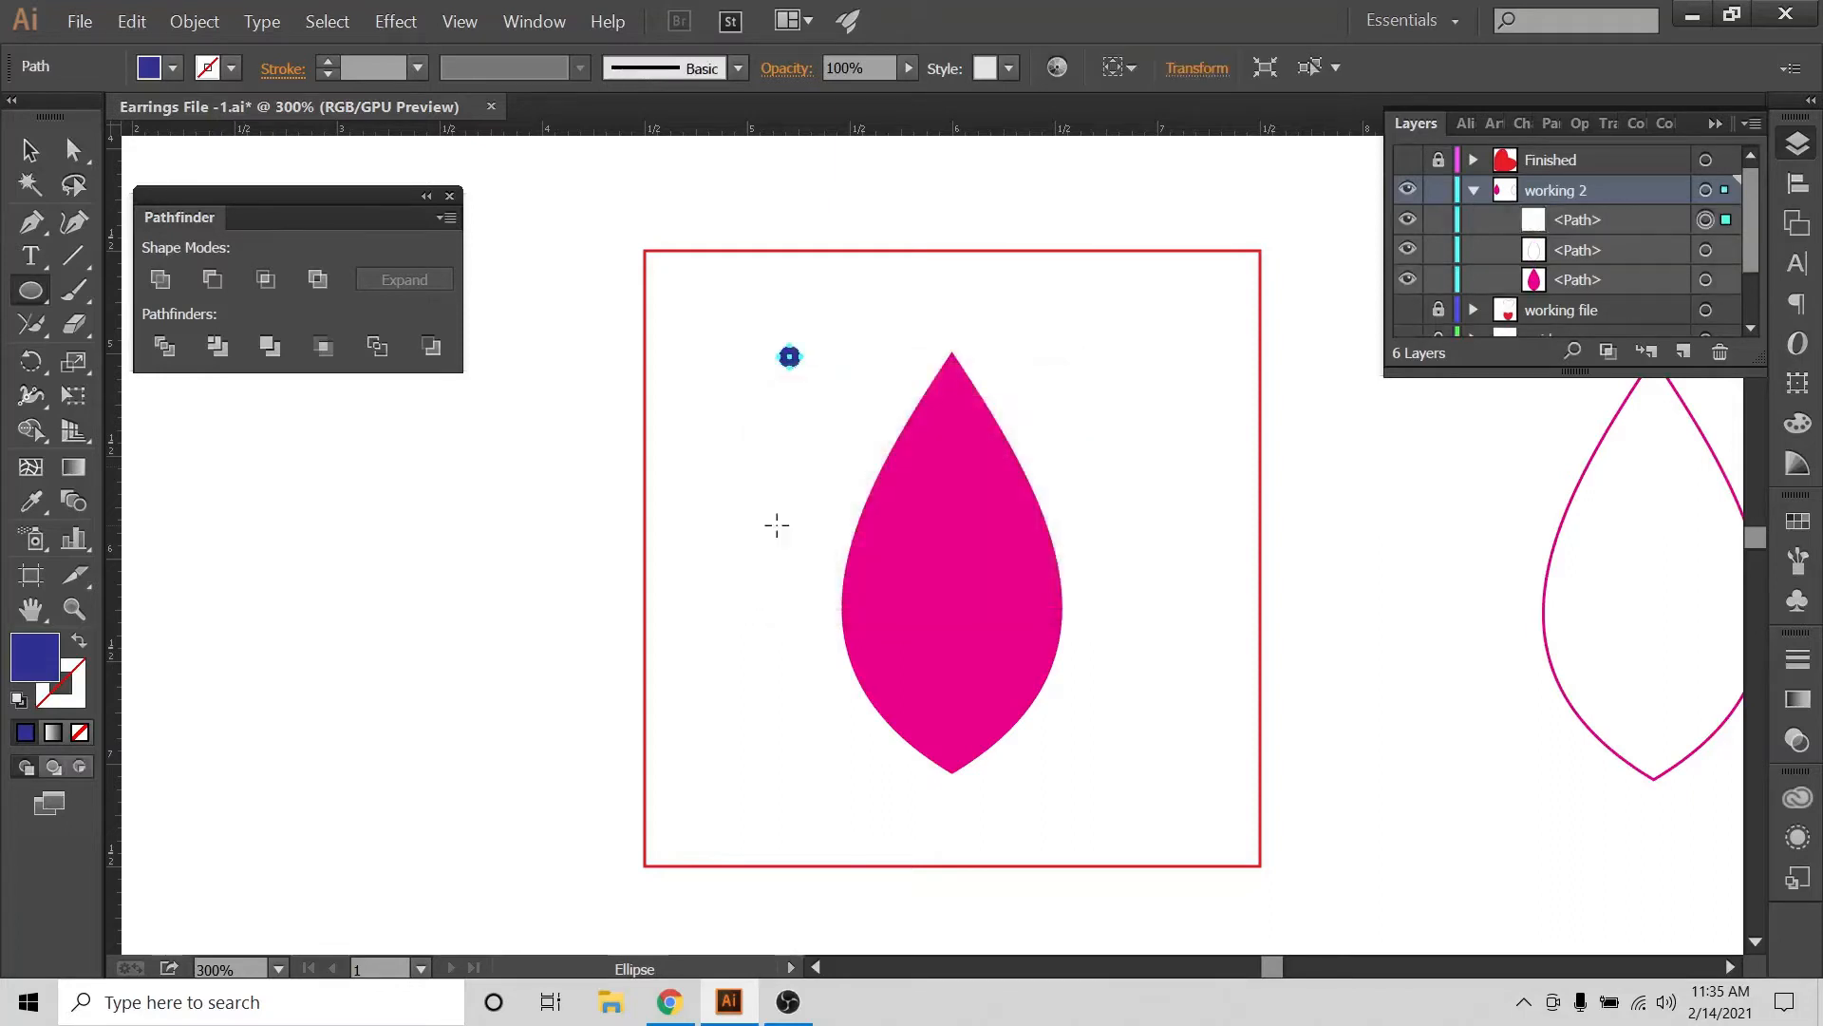
left_click(30, 149)
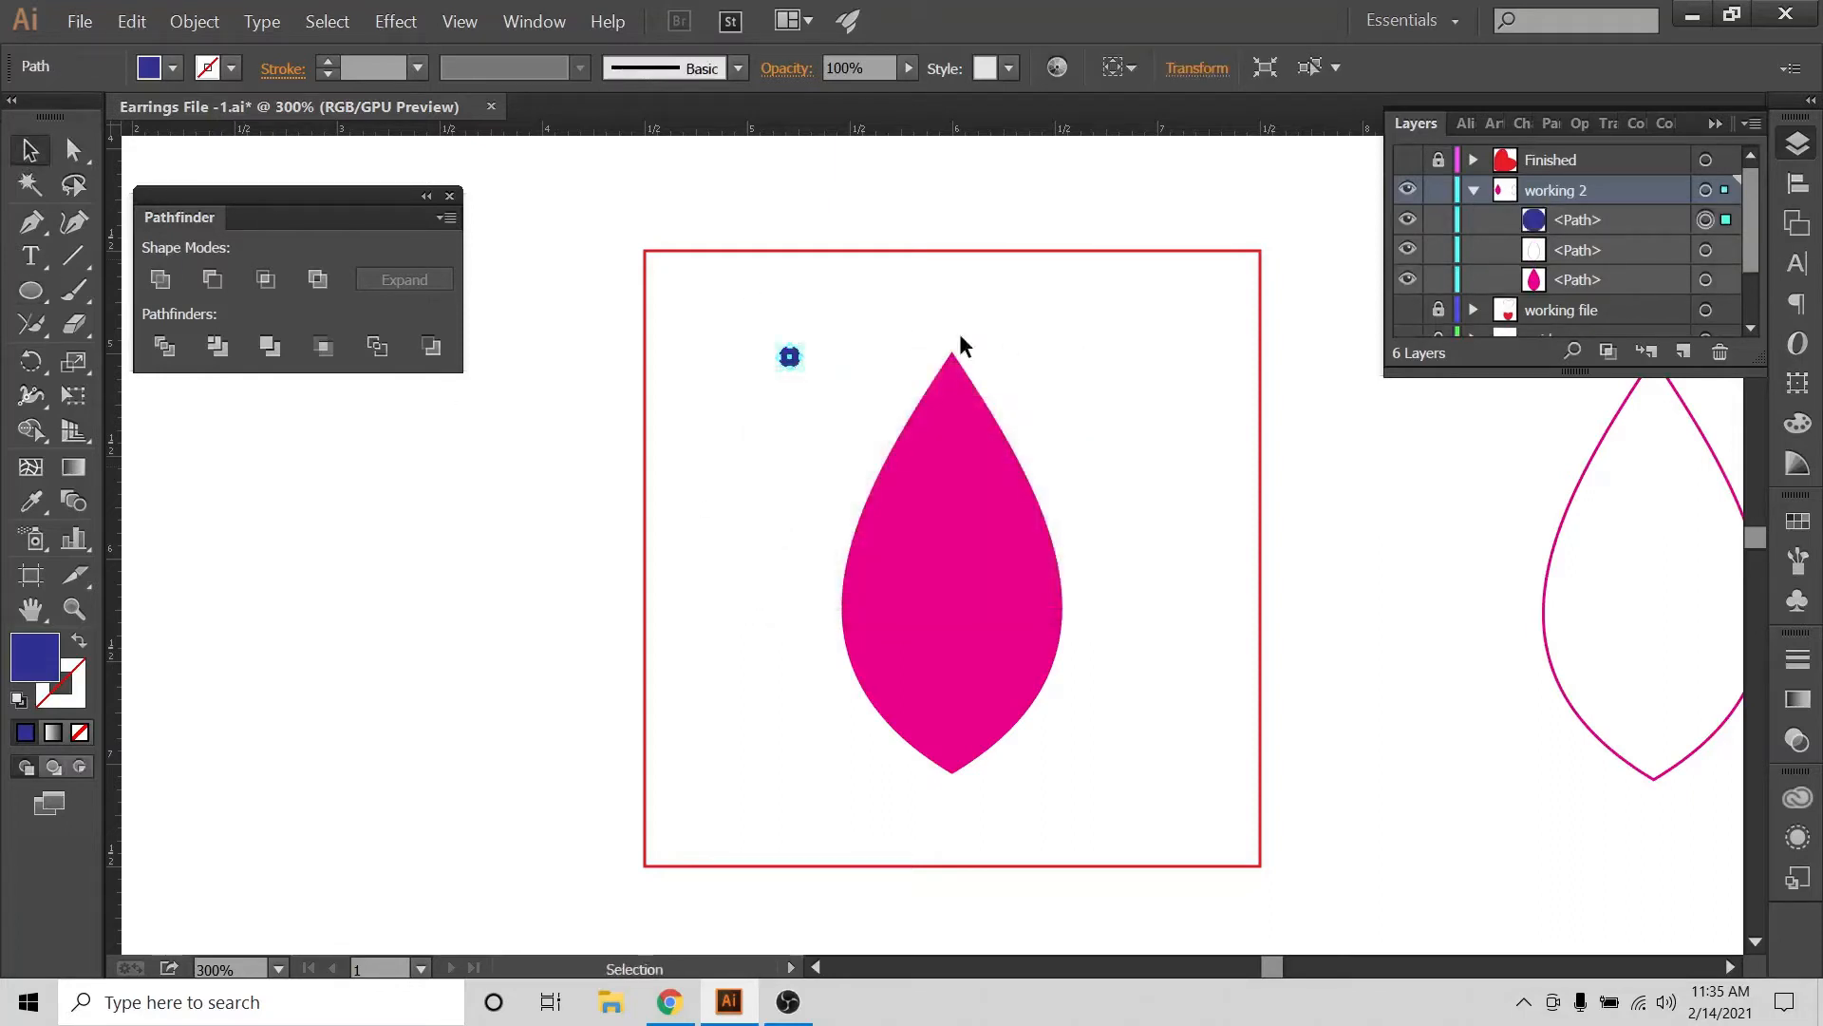
Move the dark blue circle outside the red square frame, just past its right edge
left_click(792, 326)
left_click(789, 358)
left_click_drag(791, 361, 1147, 397)
left_click_drag(1329, 402, 1330, 405)
left_click(1337, 434)
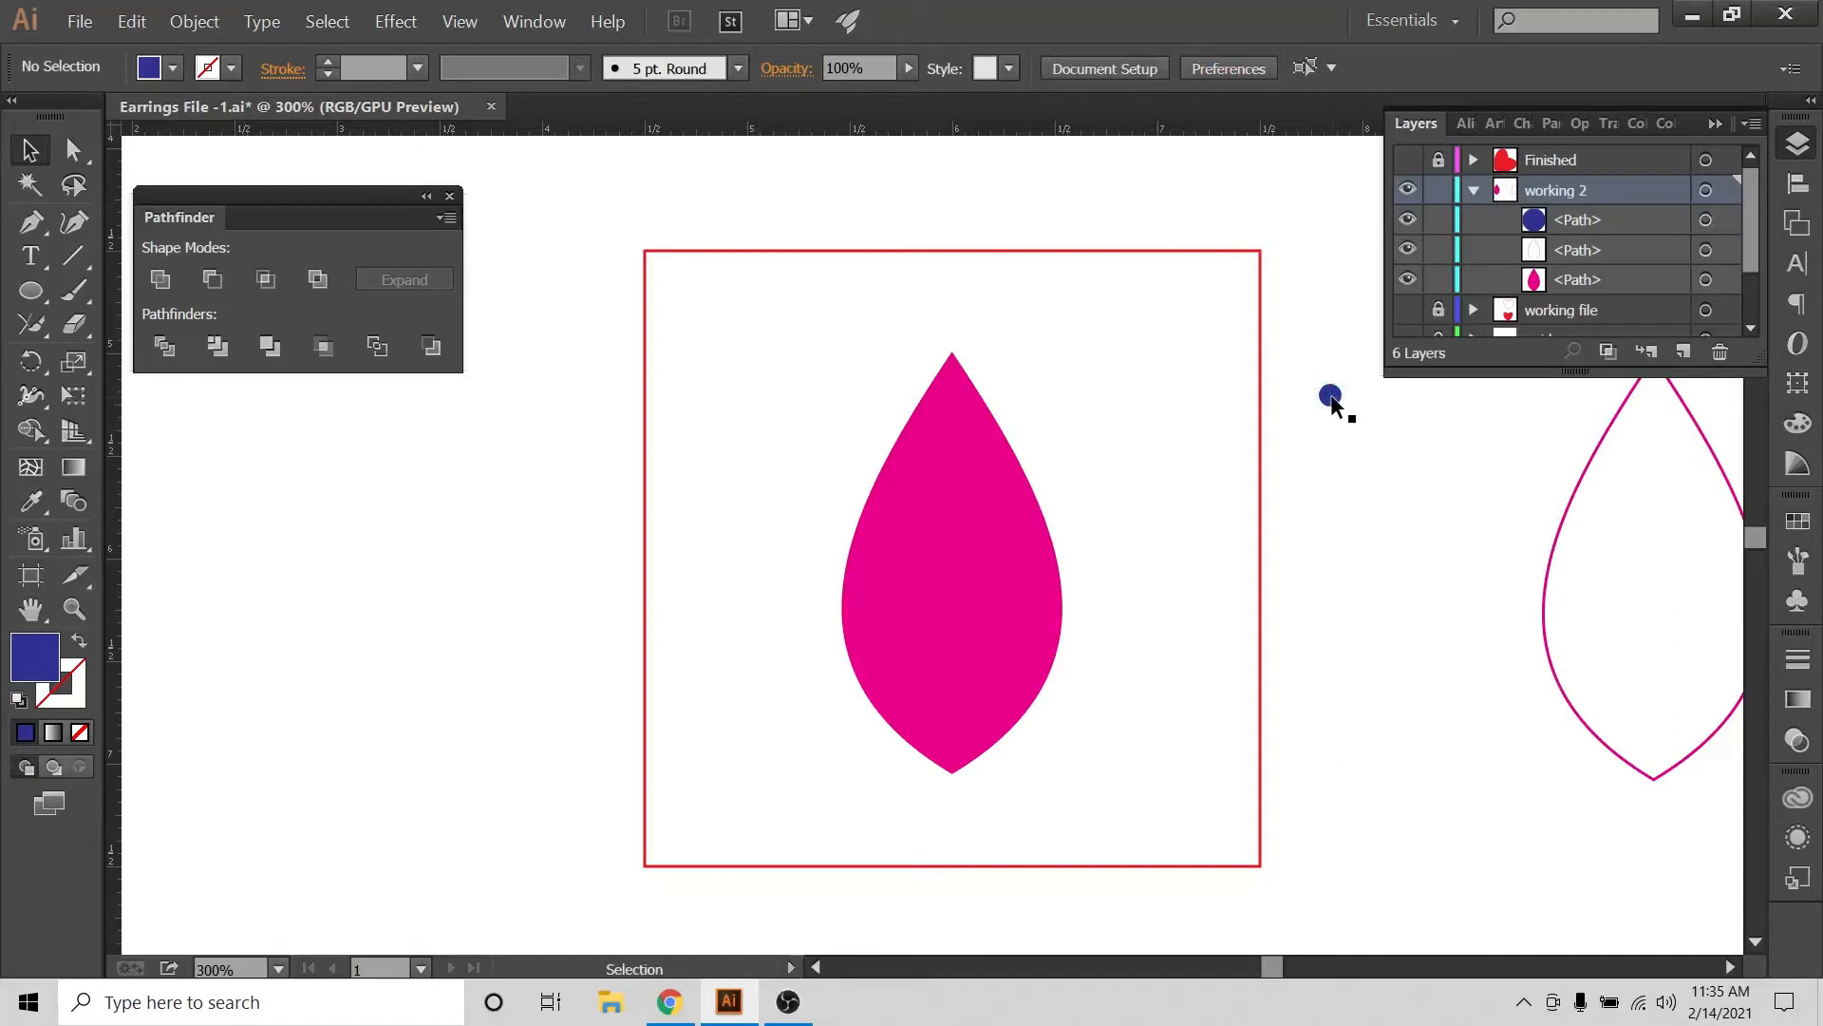
Duplicate the dark blue circle and place the copy on the magenta teardrop just below its upper tip
left_click(1330, 397)
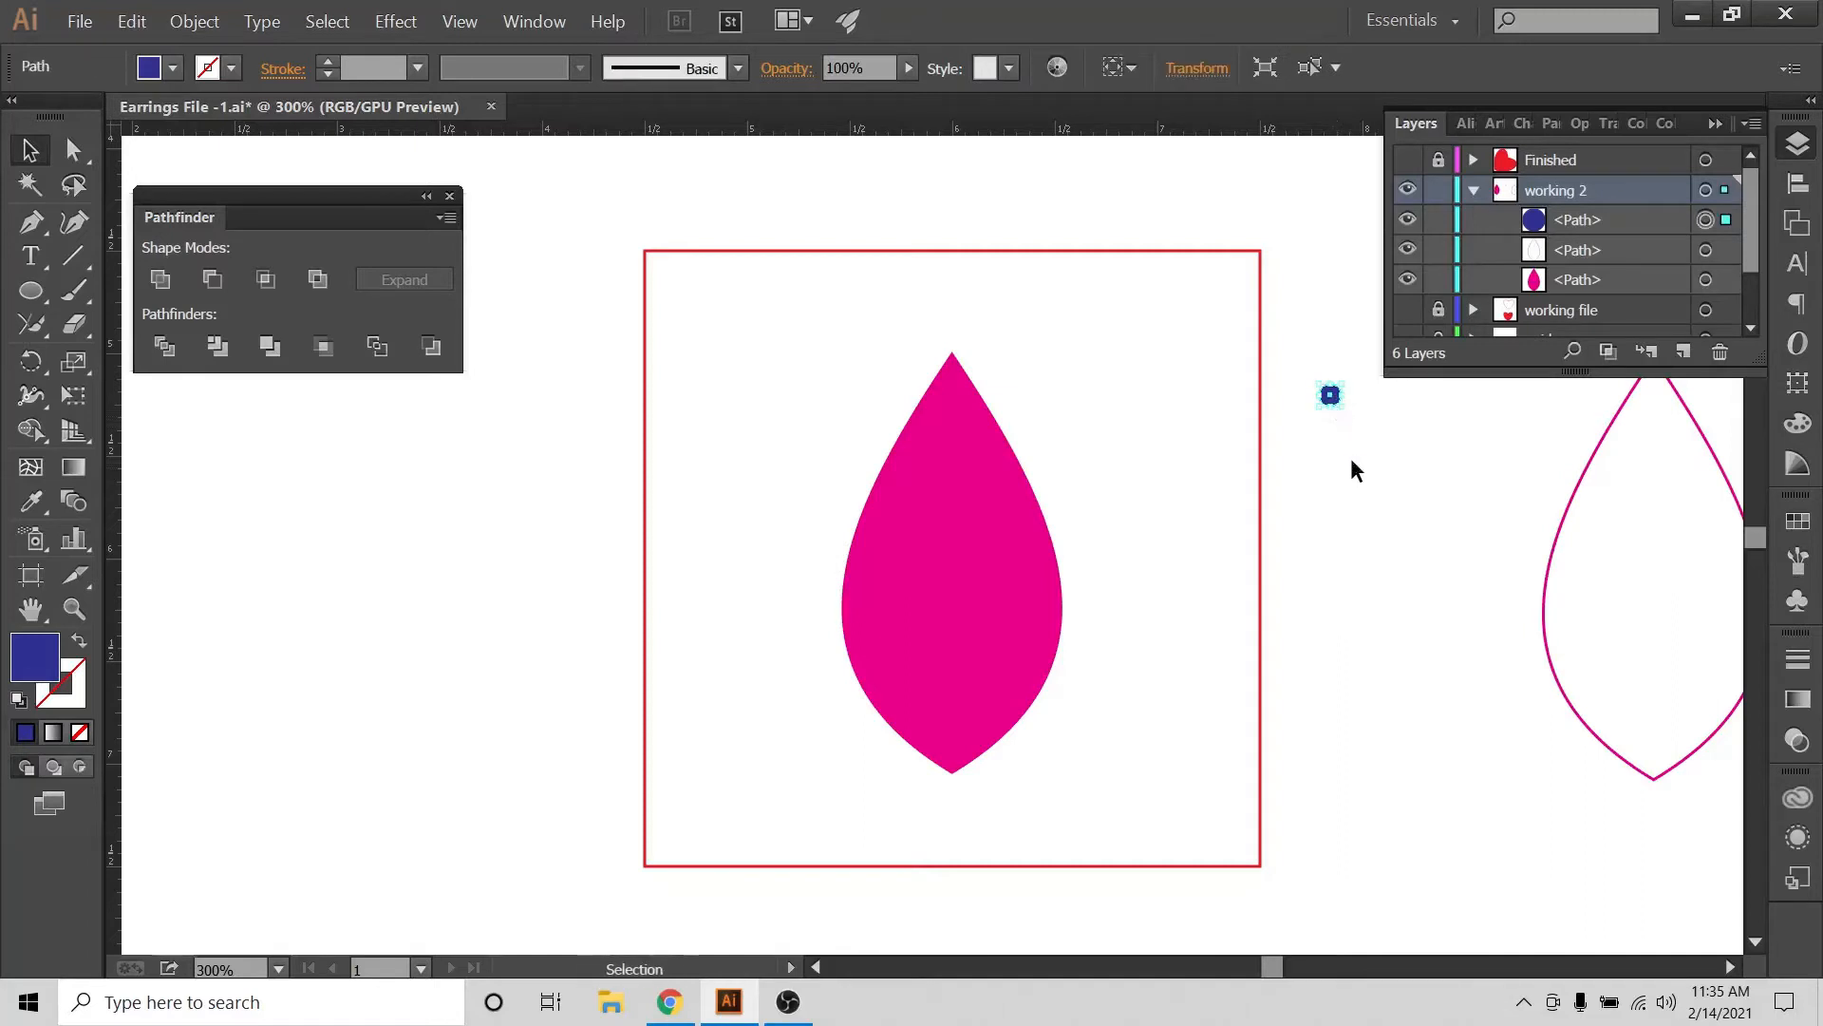
key("ctrl+v")
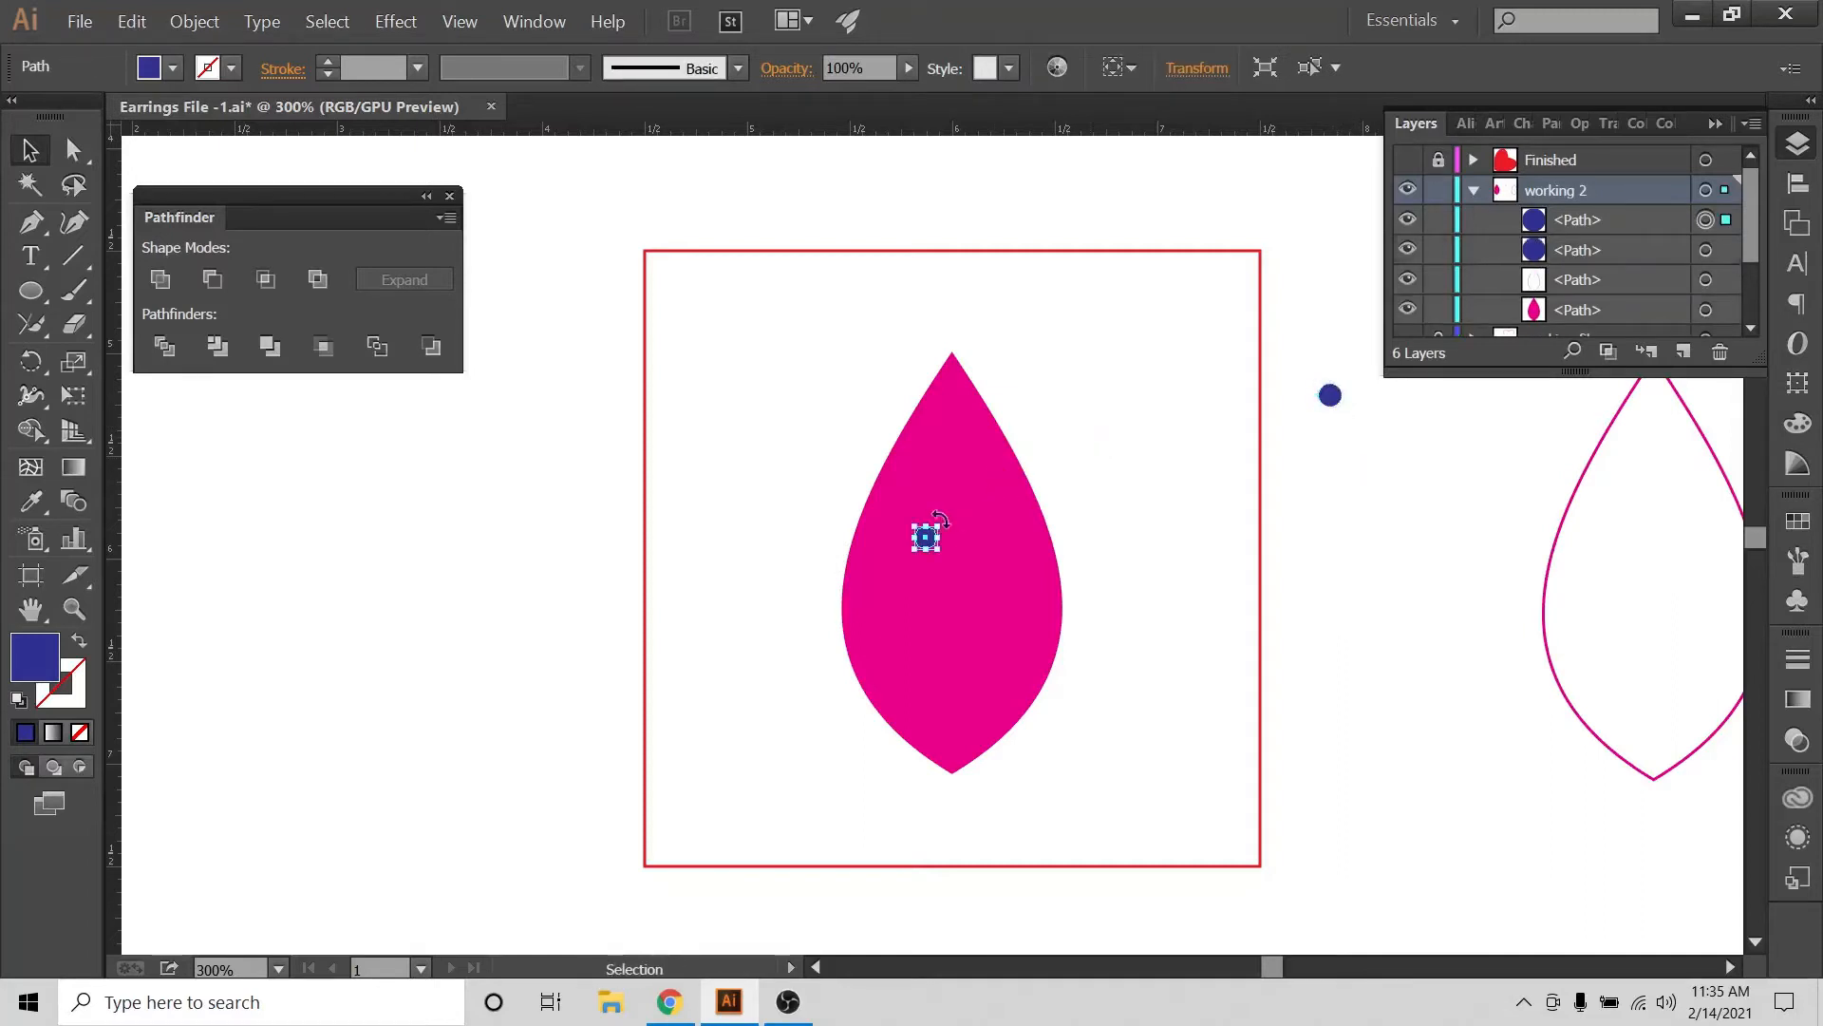
left_click_drag(929, 542, 953, 393)
left_click(1092, 334)
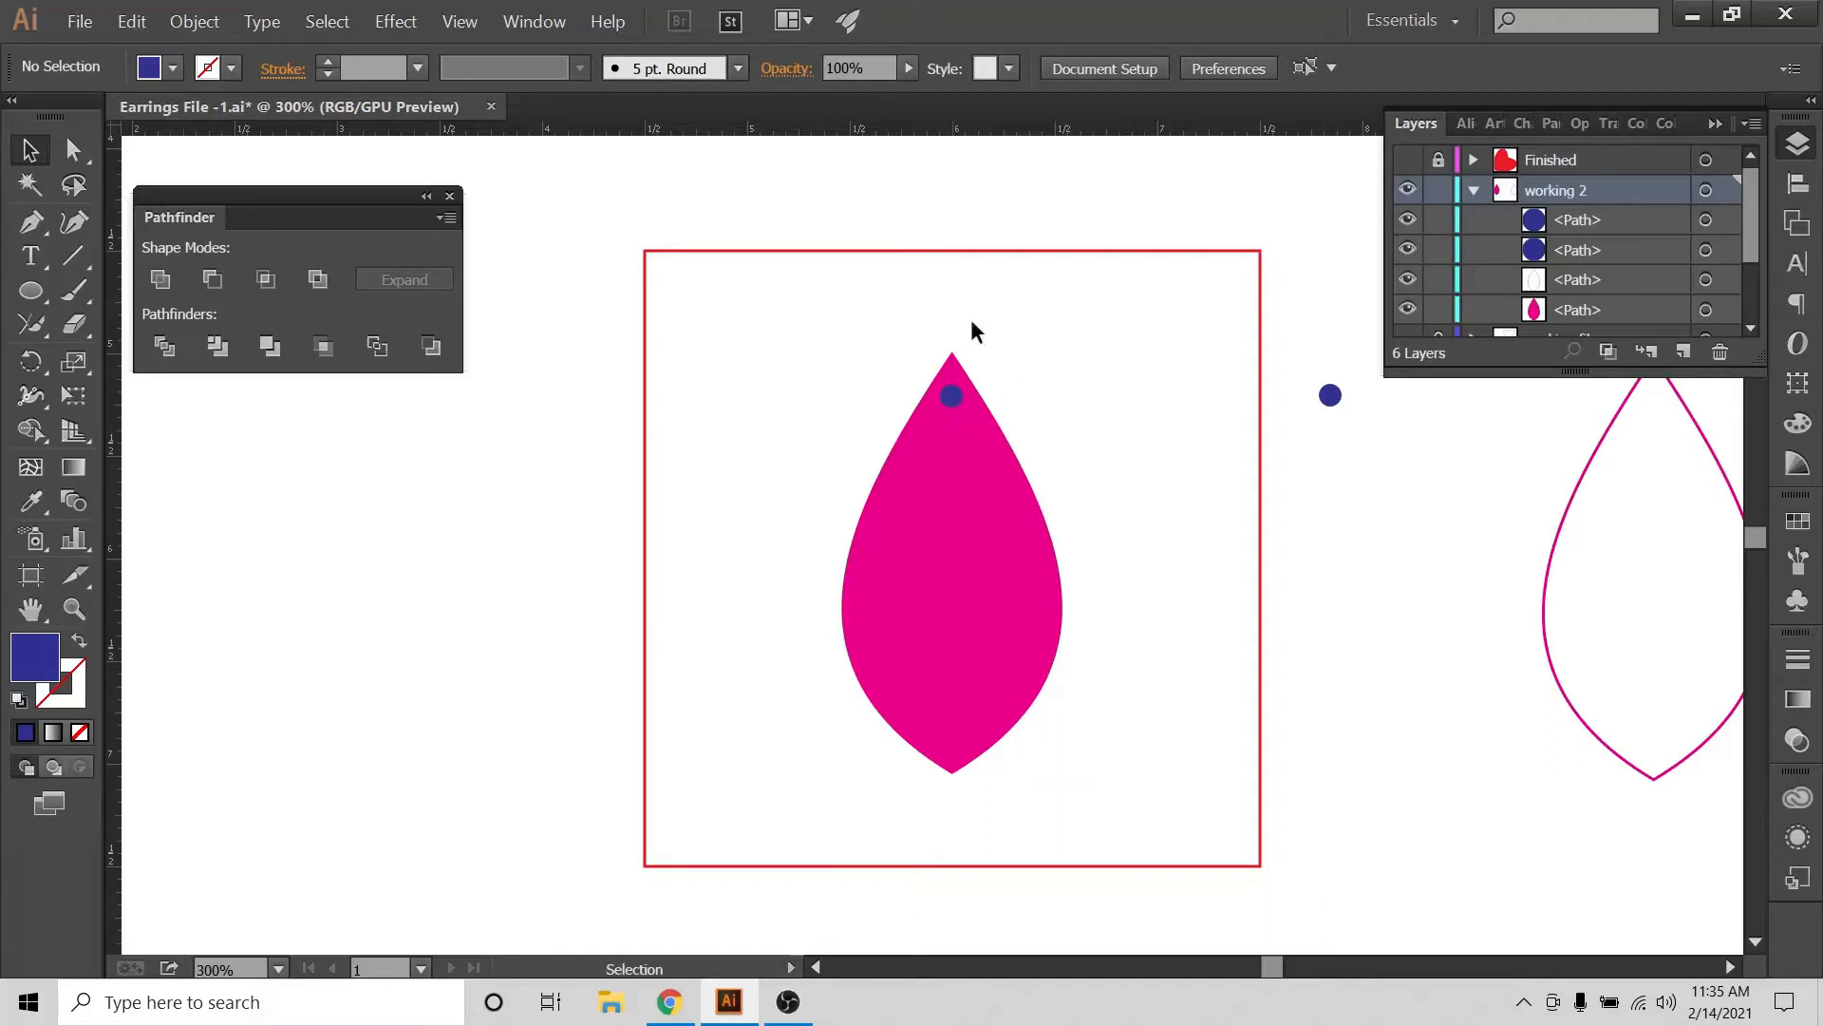
Align the blue circle and the magenta teardrop to each other on their horizontal centers
left_click(1797, 184)
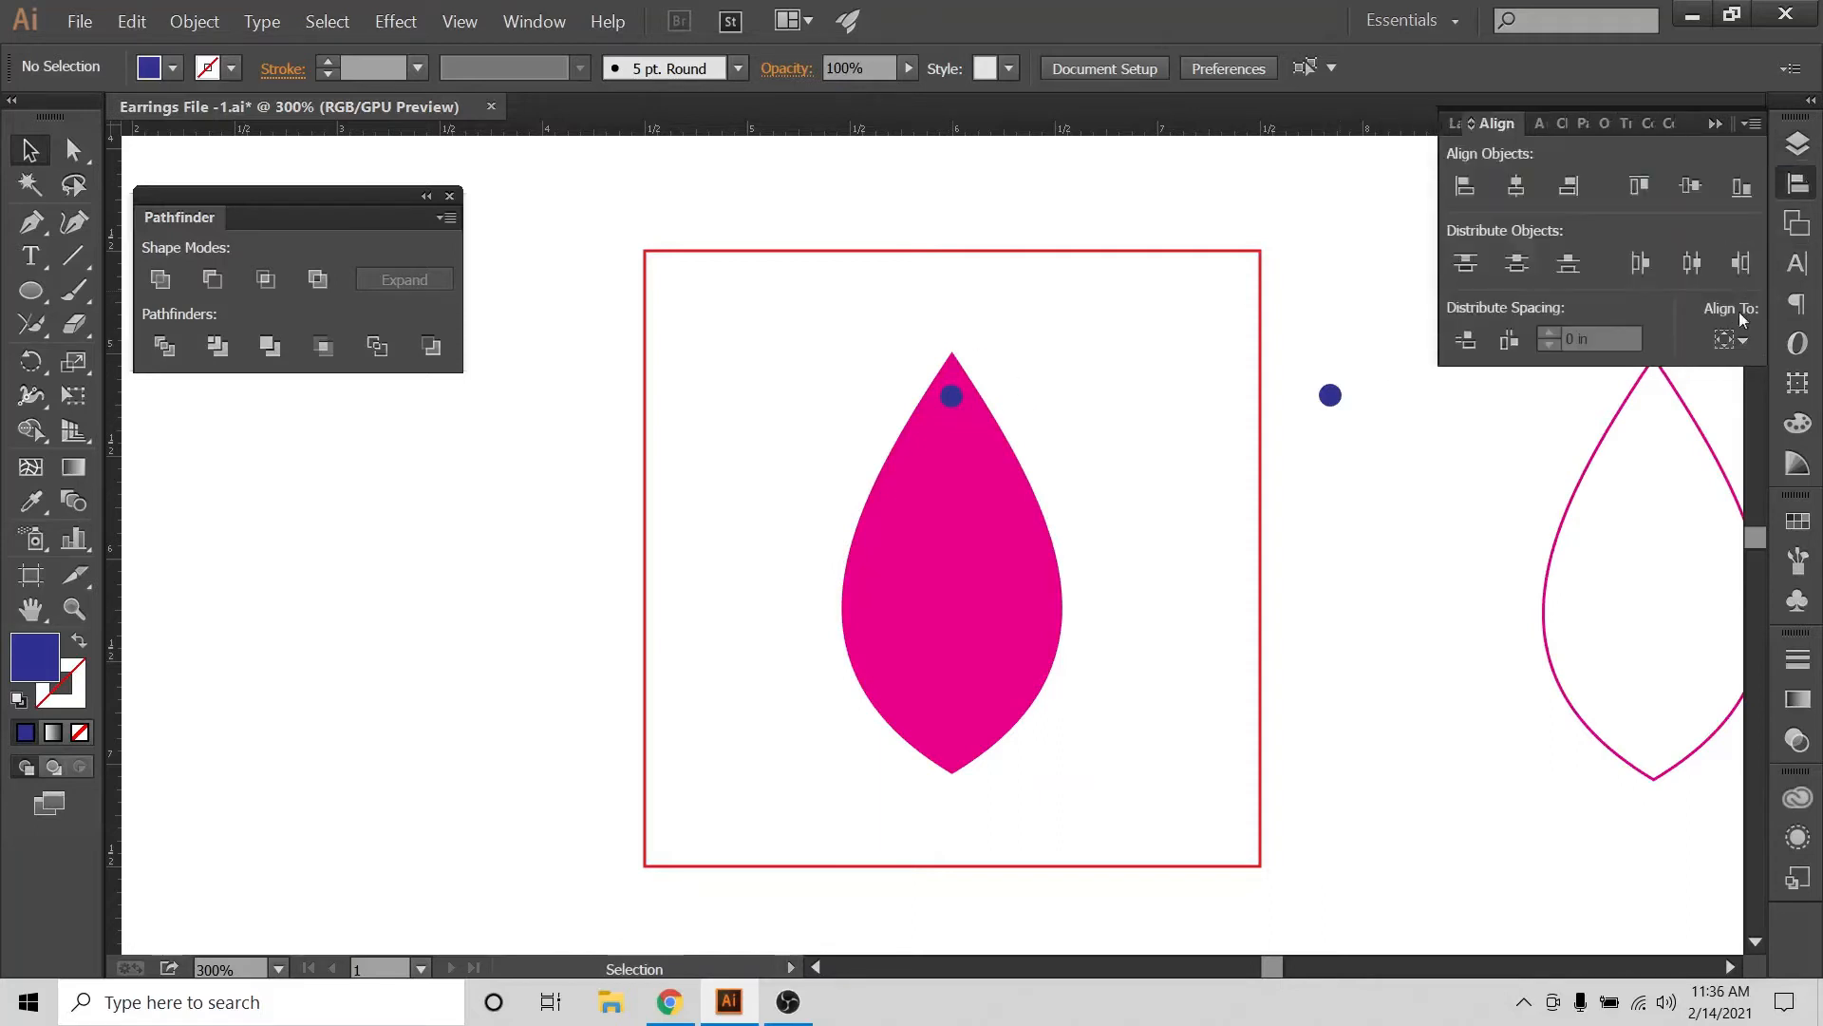
left_click(1734, 342)
left_click(1202, 367)
left_click(893, 595)
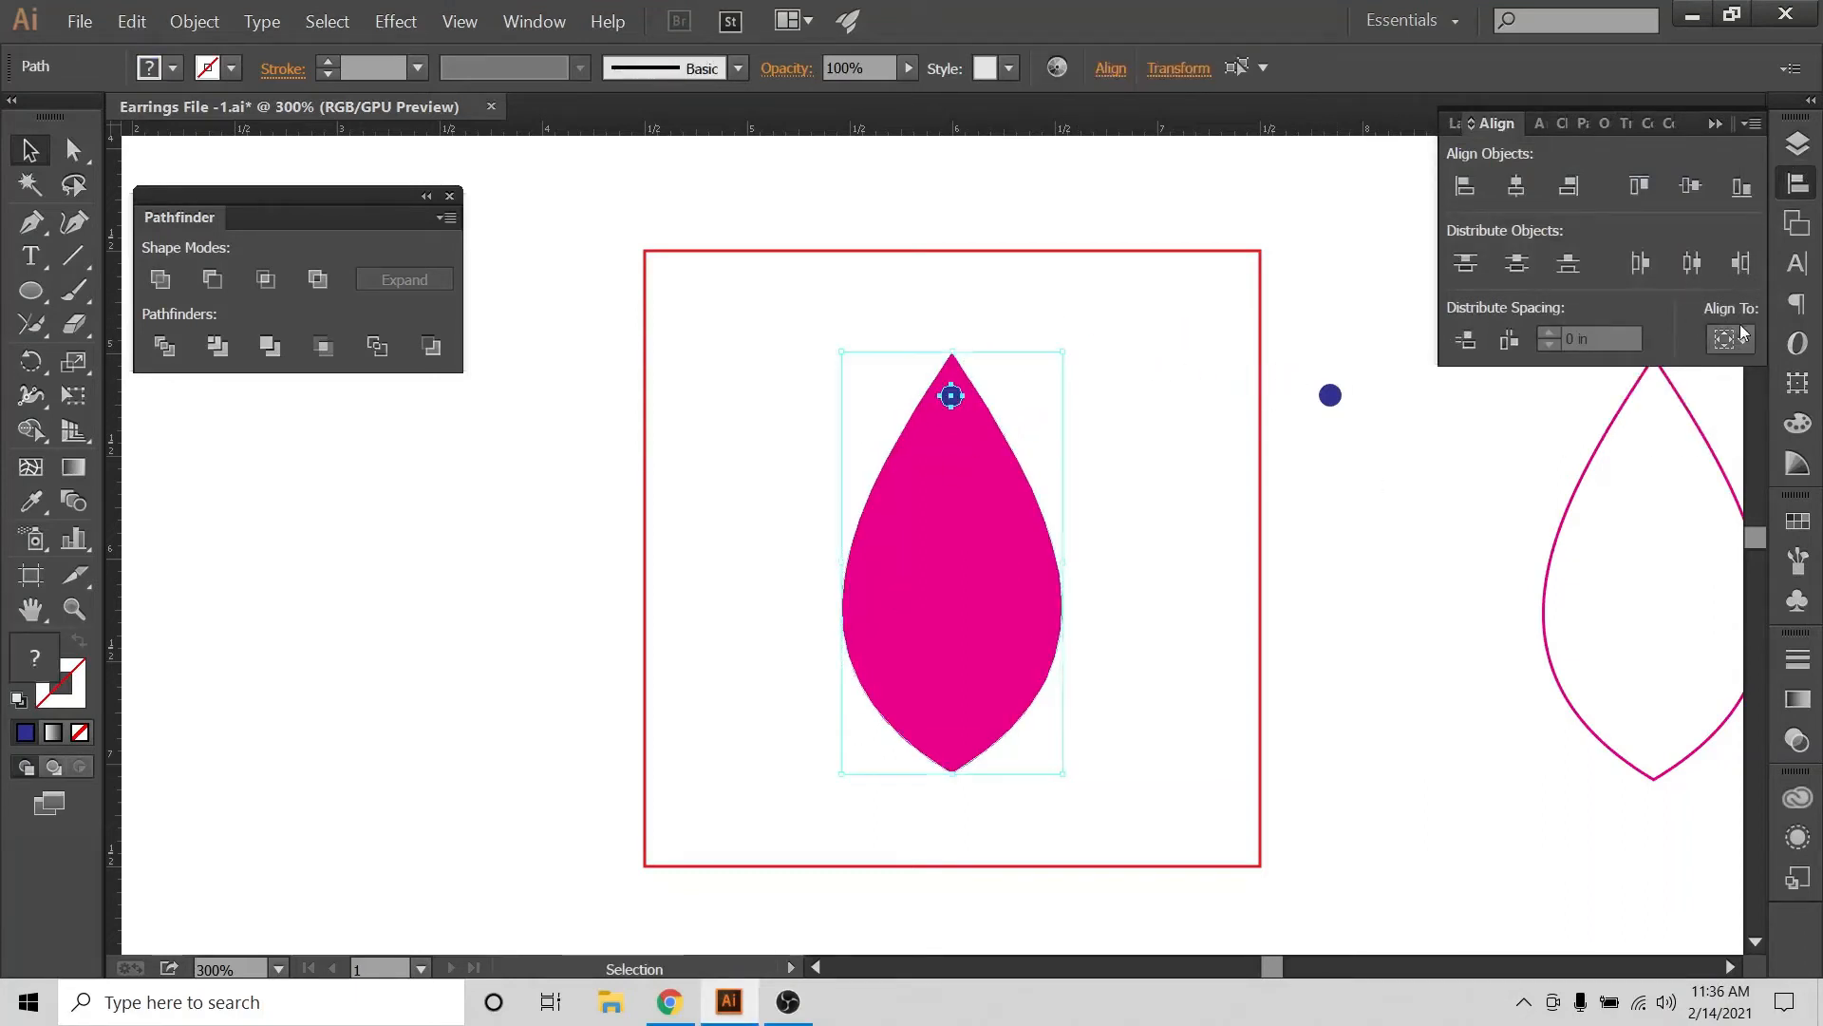
left_click(1734, 340)
left_click(1657, 404)
left_click(1675, 443)
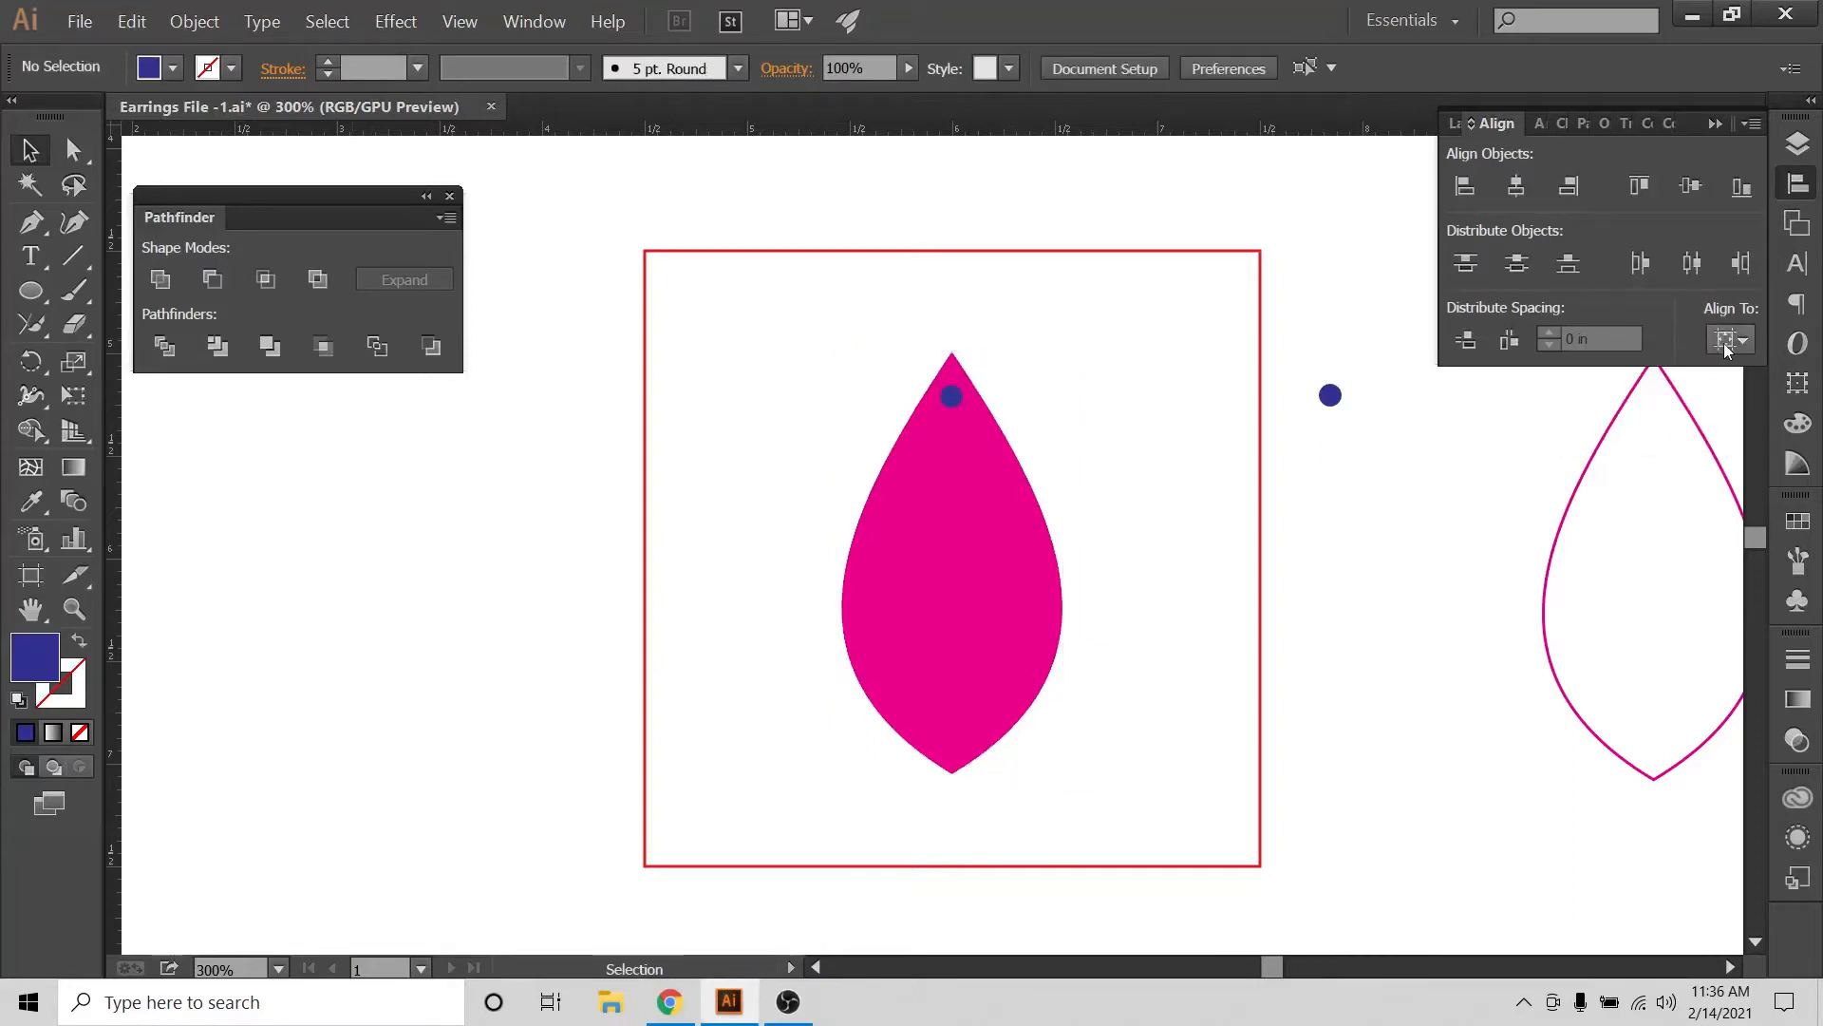
left_click(1730, 340)
left_click(1643, 432)
left_click(1730, 339)
left_click(1648, 435)
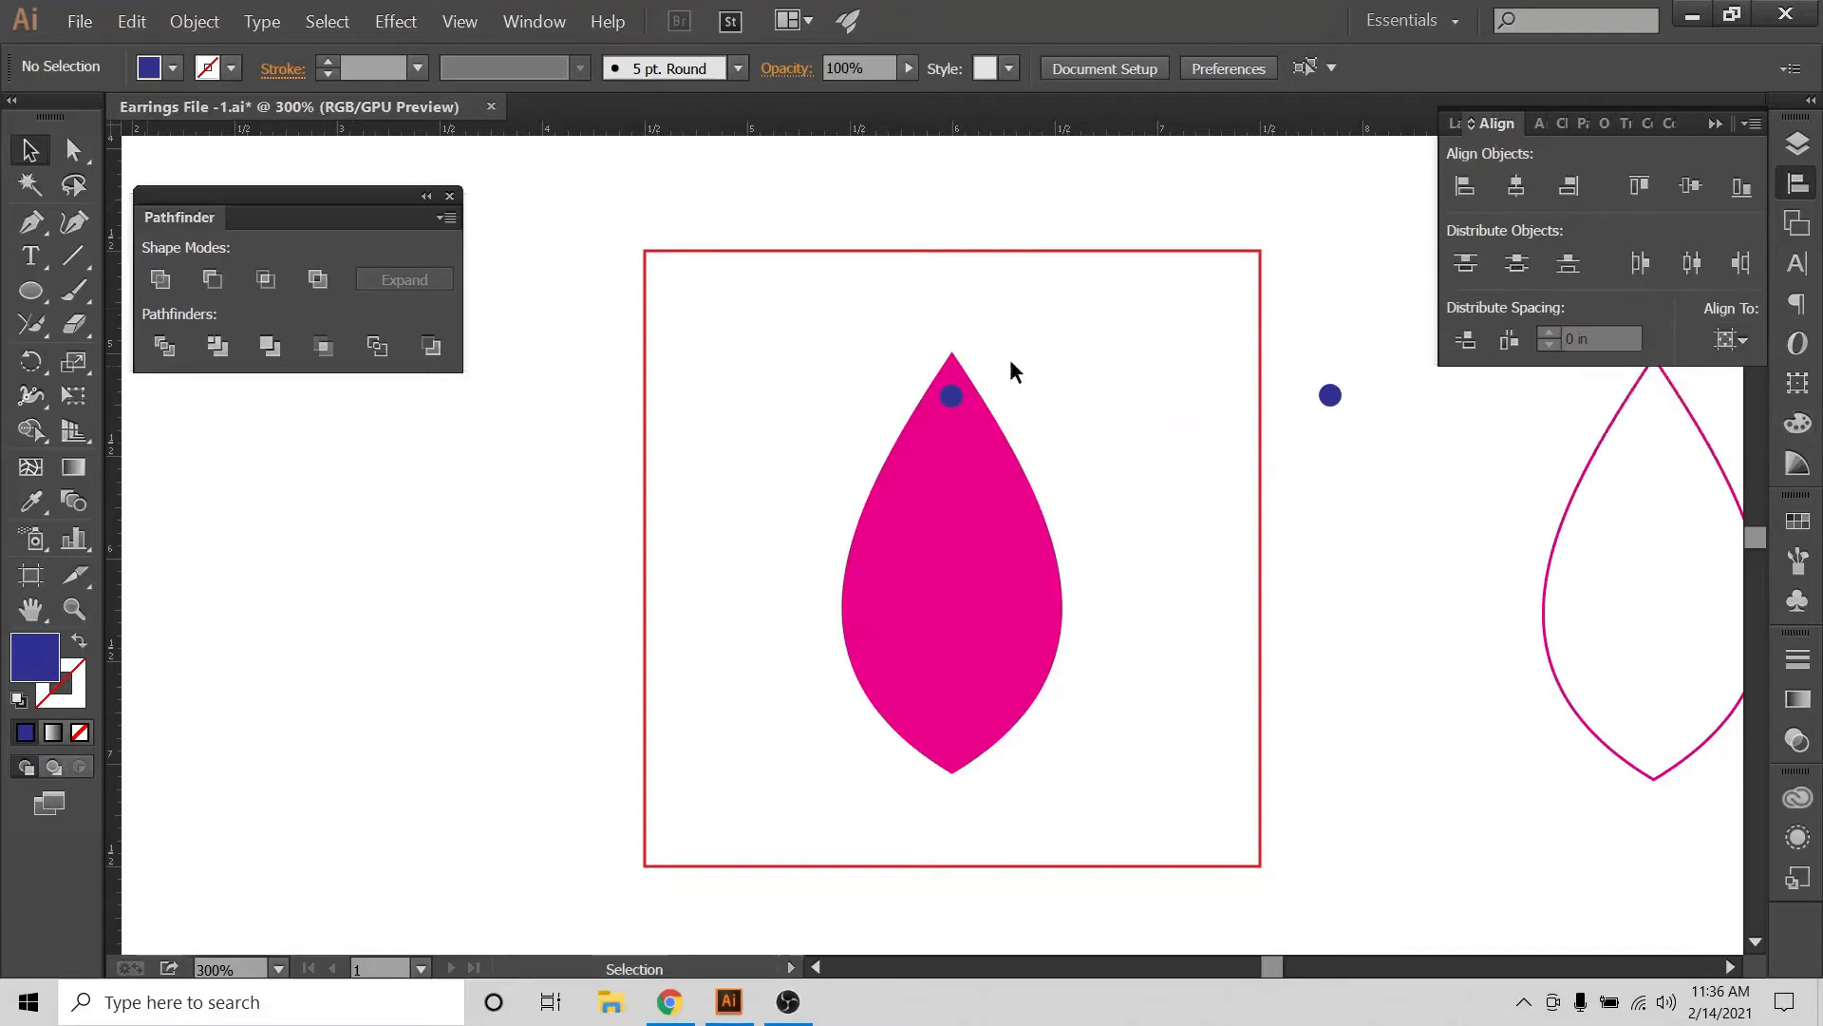
left_click_drag(1011, 360, 854, 626)
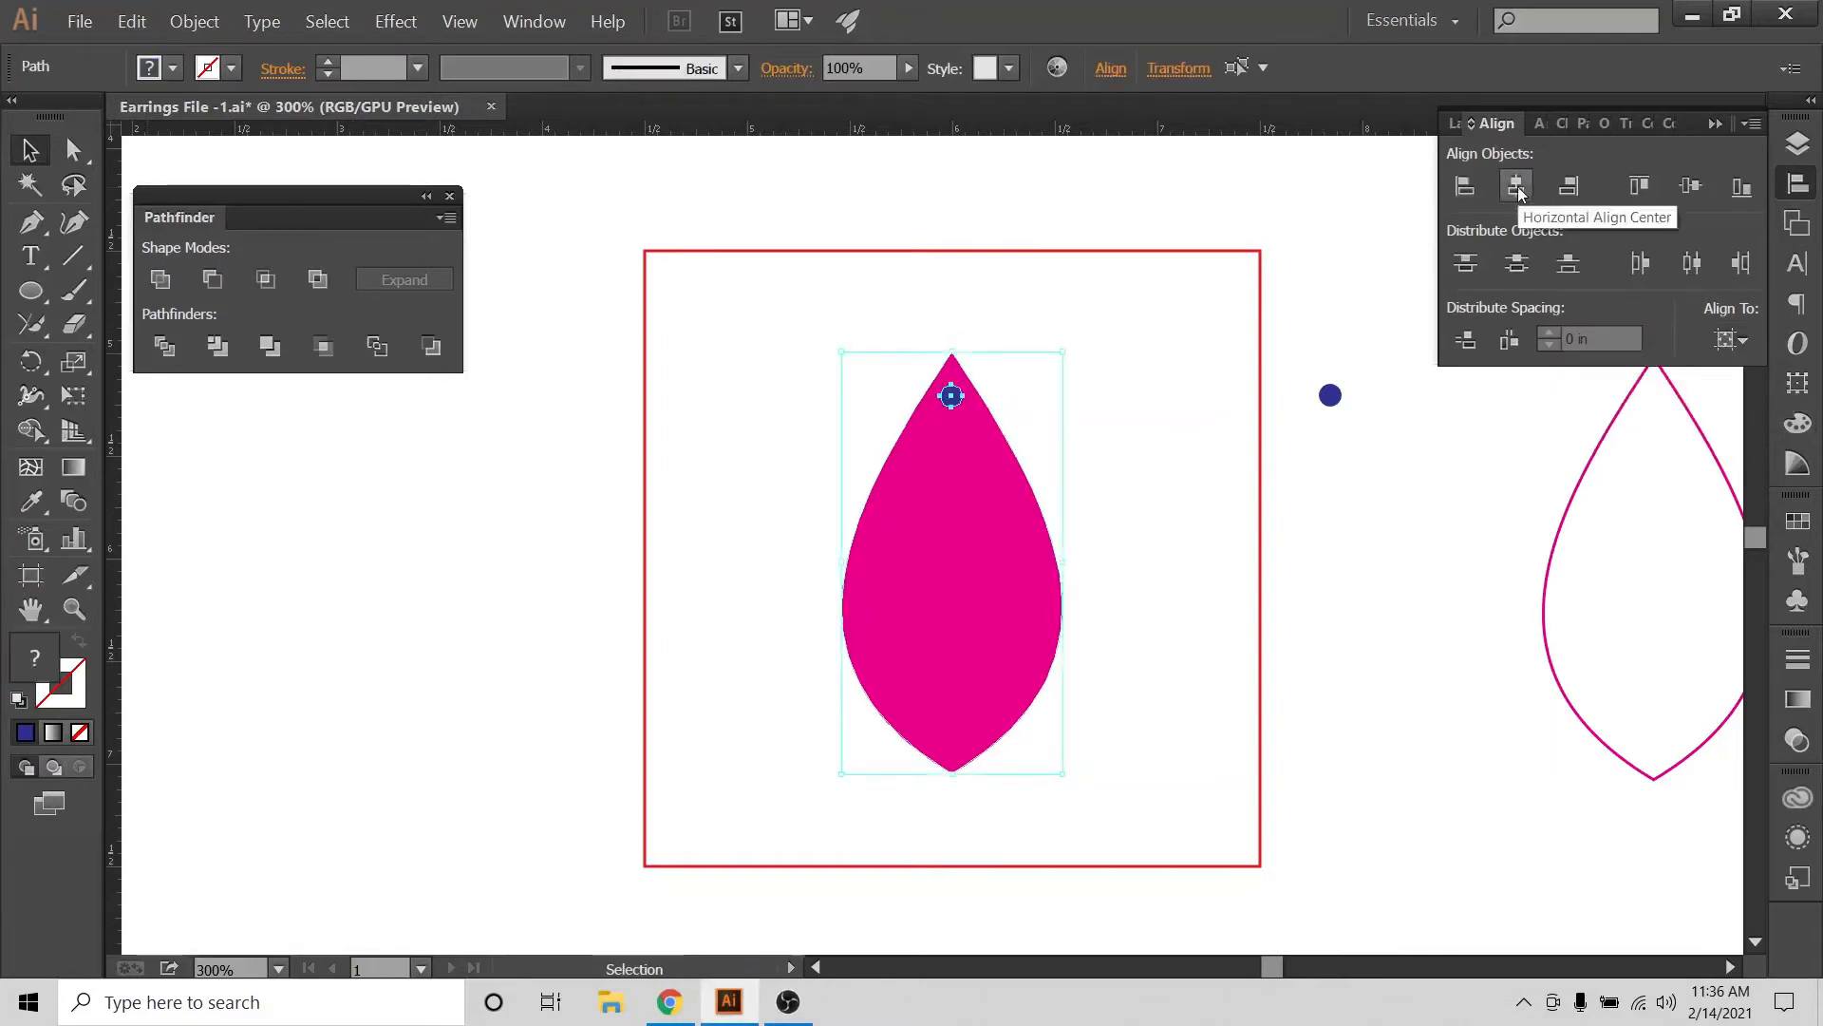
left_click(1520, 192)
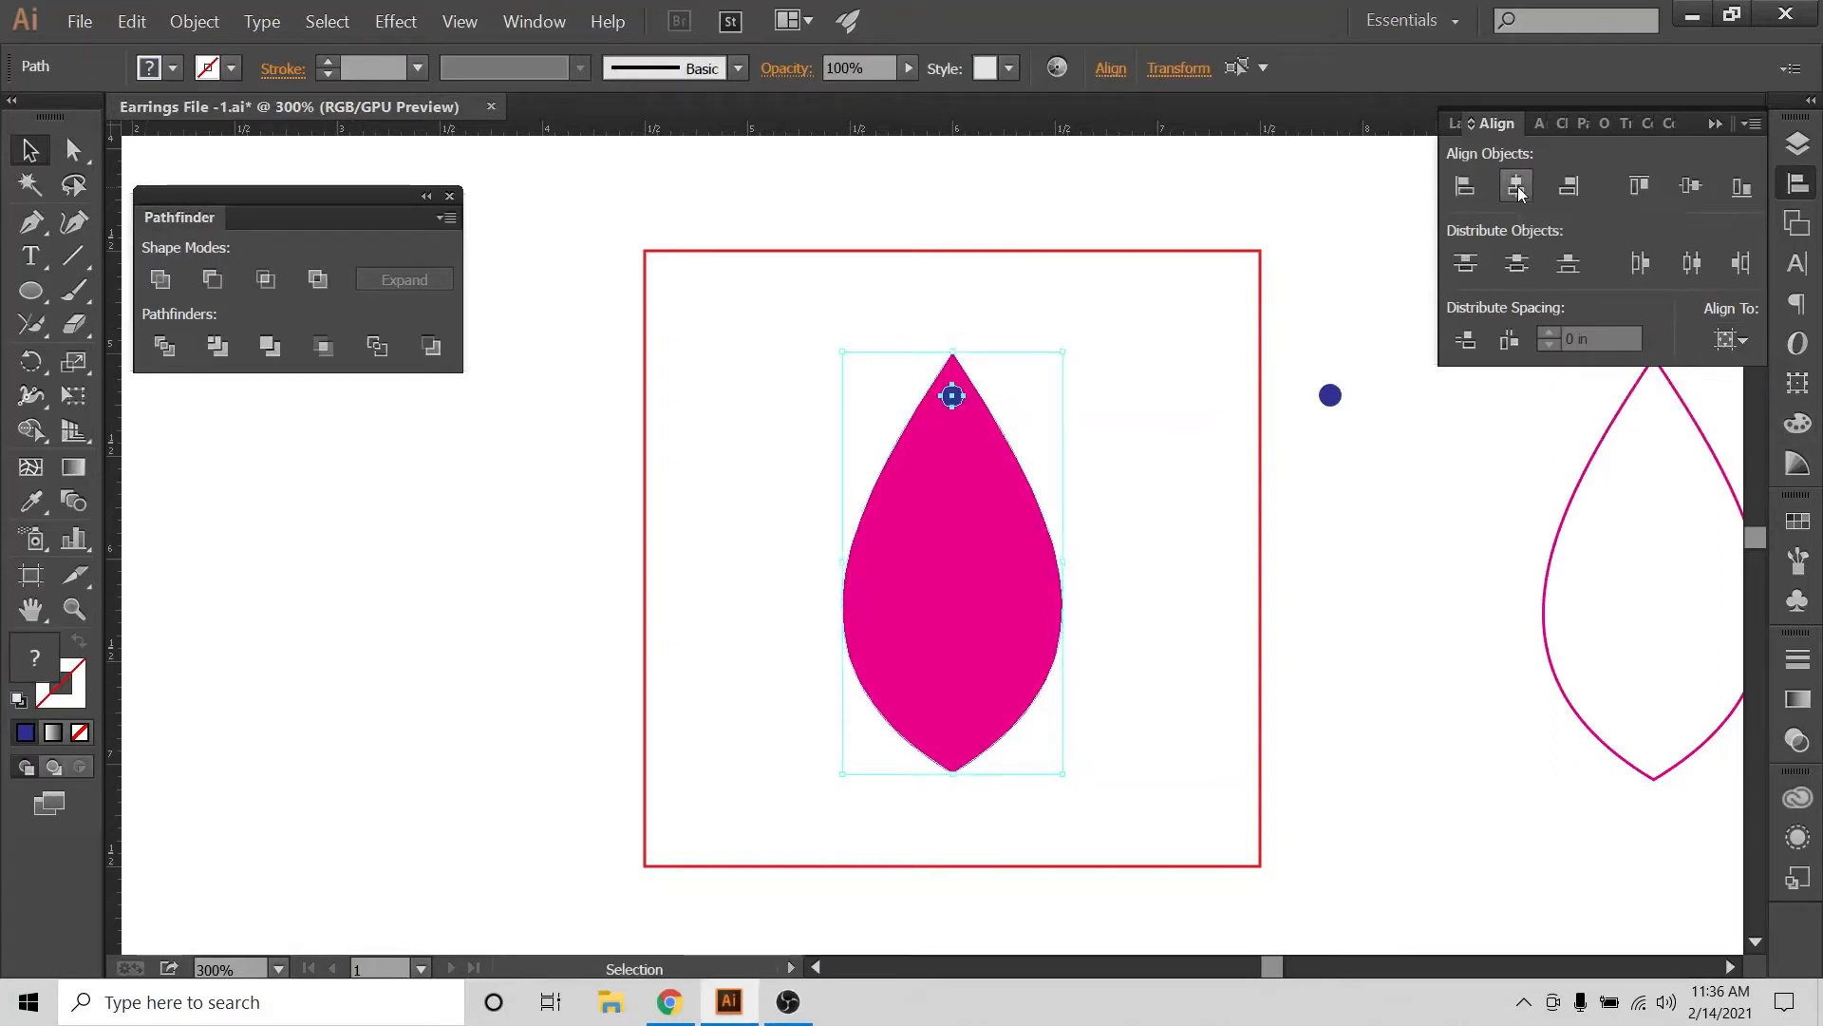
left_click(1001, 316)
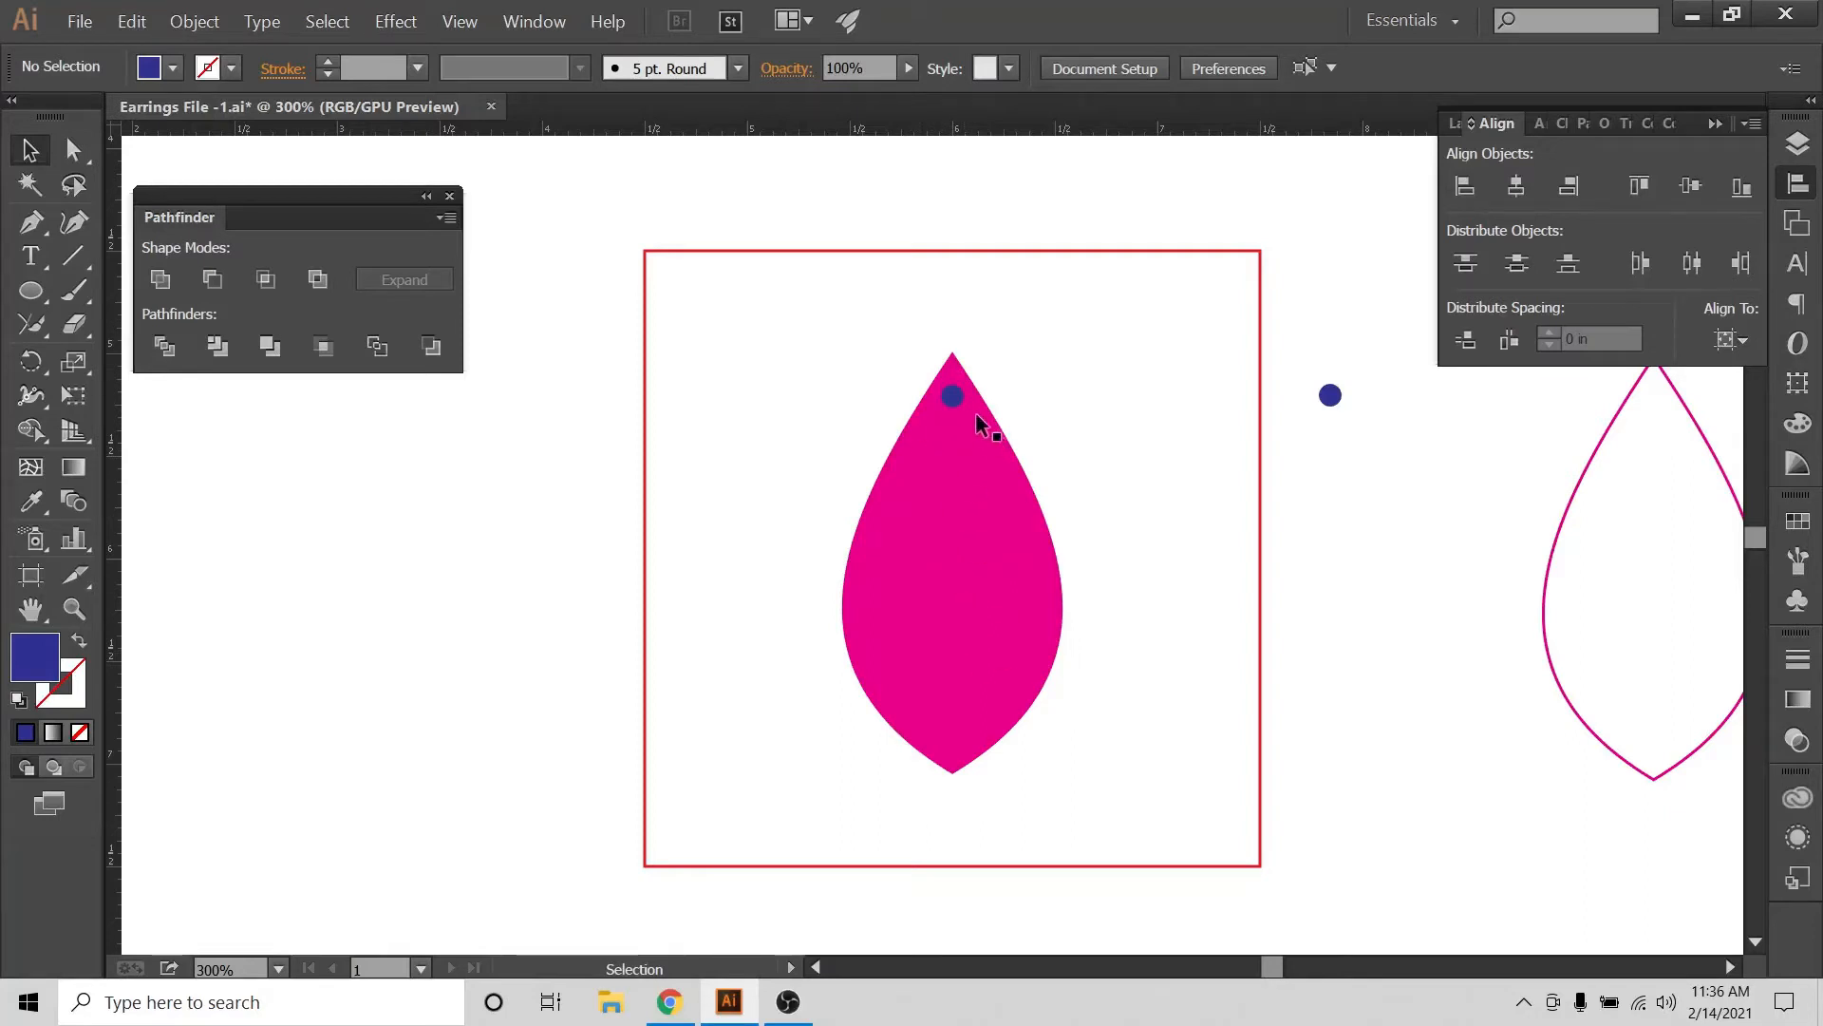
Nudge the blue circle on the teardrop slightly upward, closer to the upper tip
left_click(953, 396)
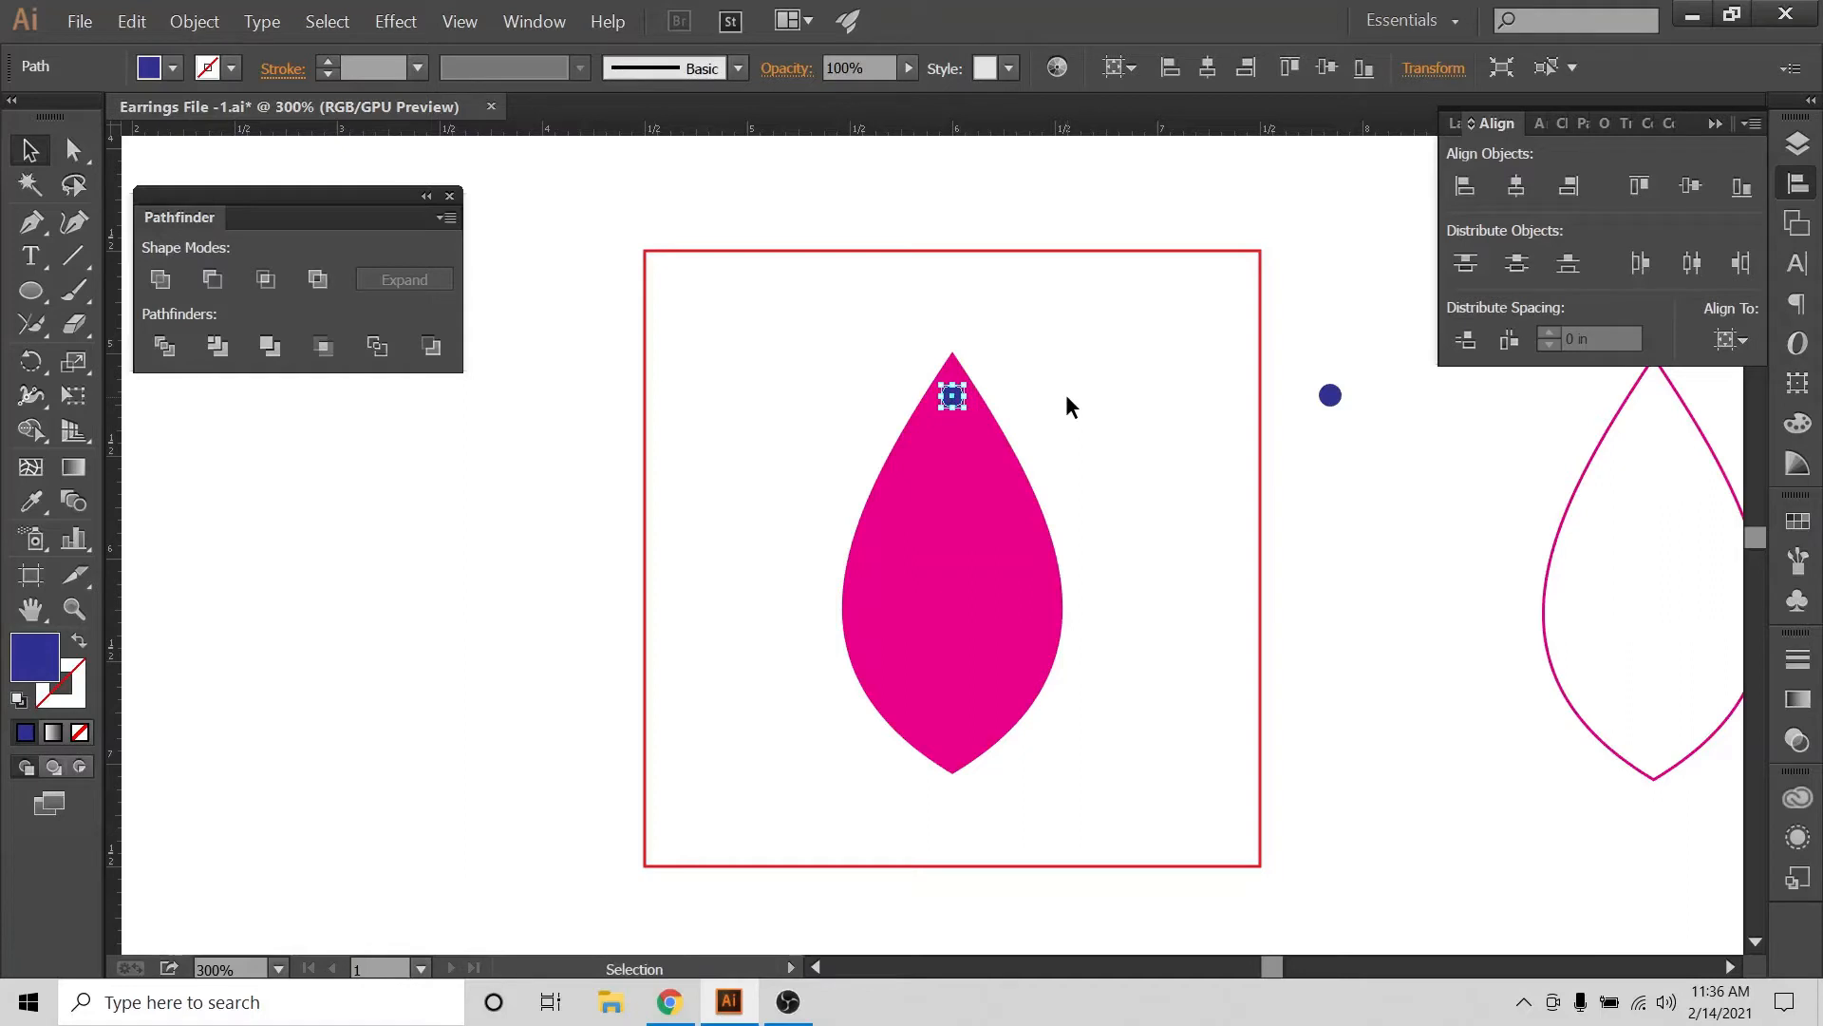
key("Up")
key("Up")
left_click(1083, 397)
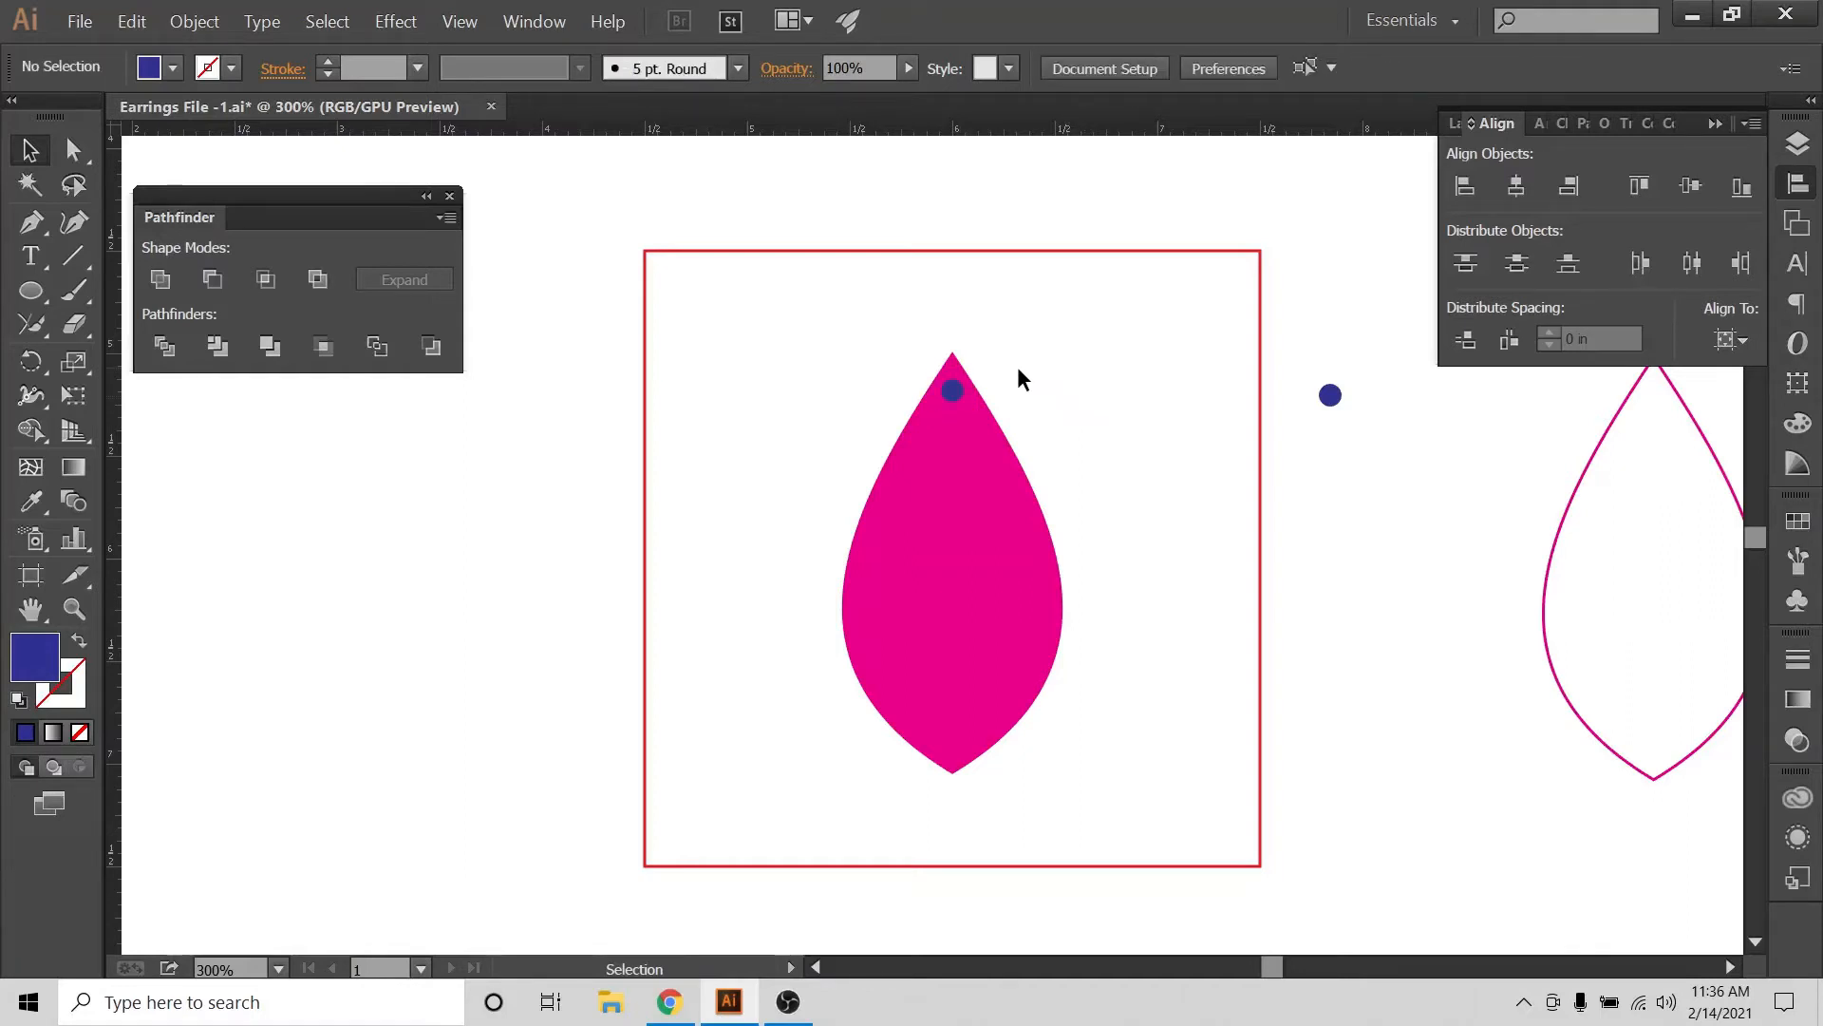
Cut the blue circle out of the framed magenta teardrop with Minus Front
left_click_drag(993, 312, 866, 722)
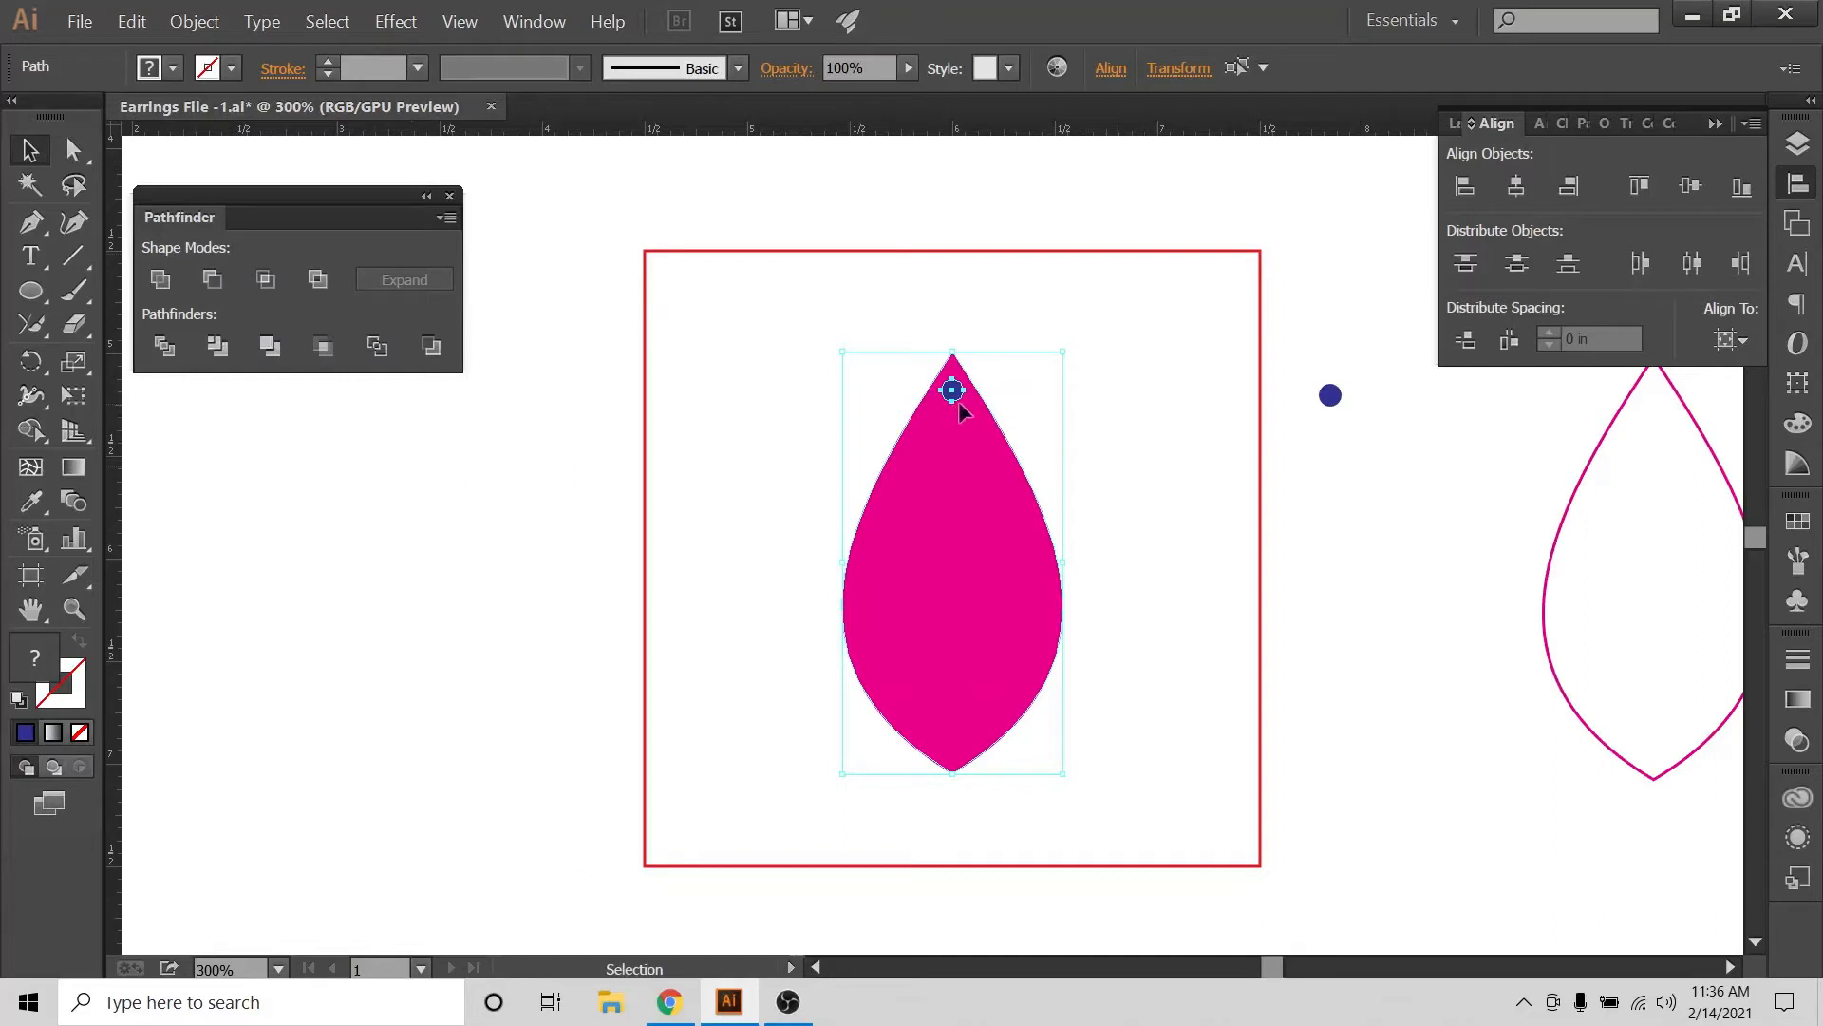
left_click(1140, 427)
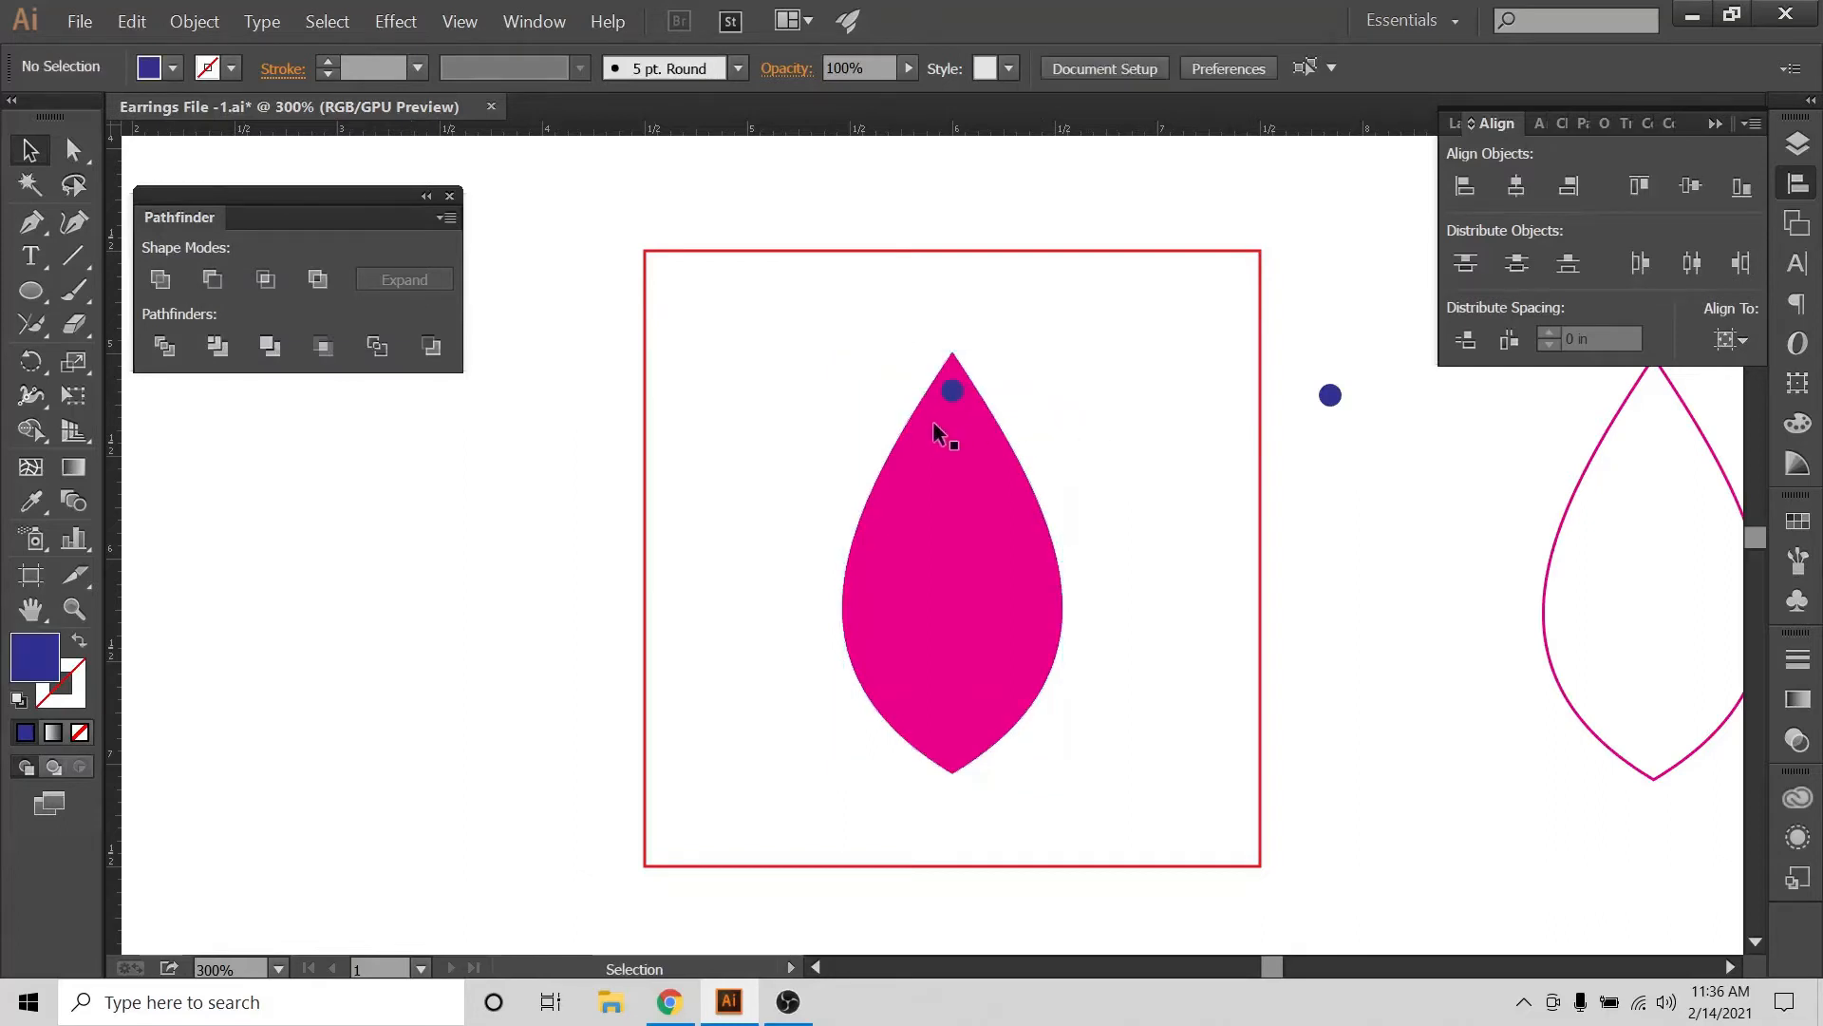
left_click(950, 485)
left_click(1035, 422)
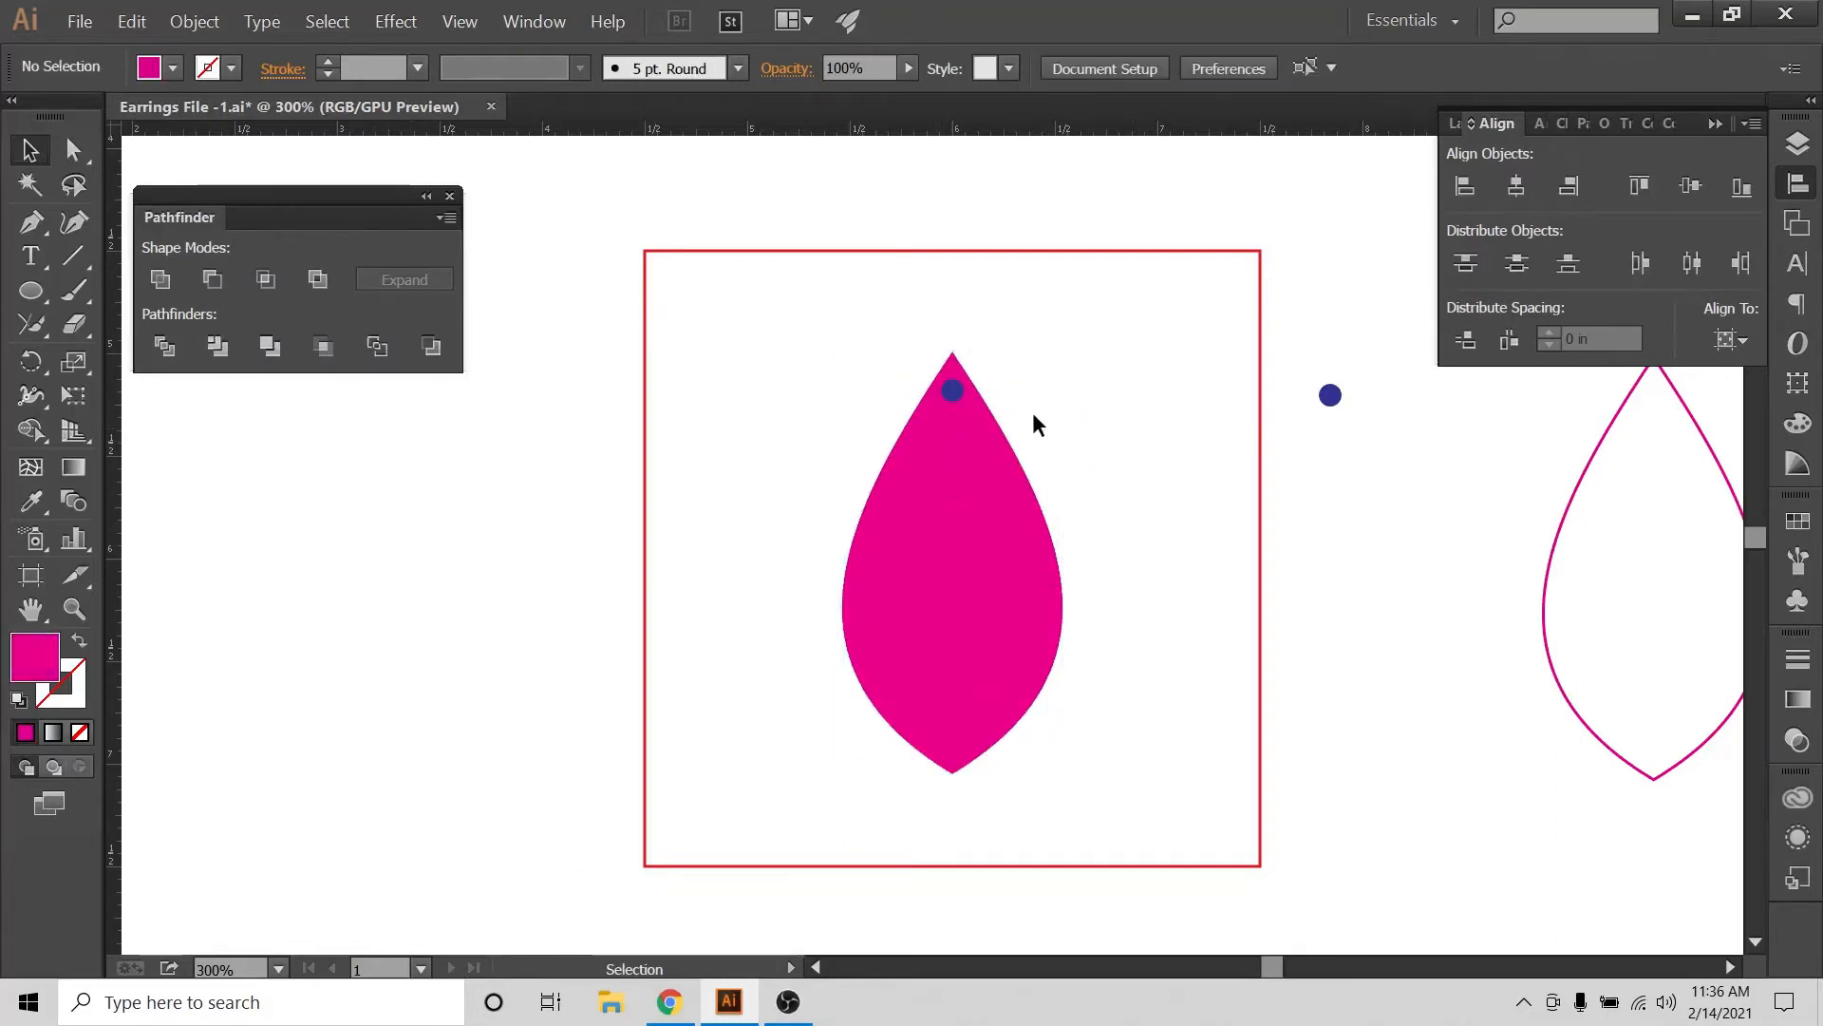
left_click_drag(840, 326, 1098, 619)
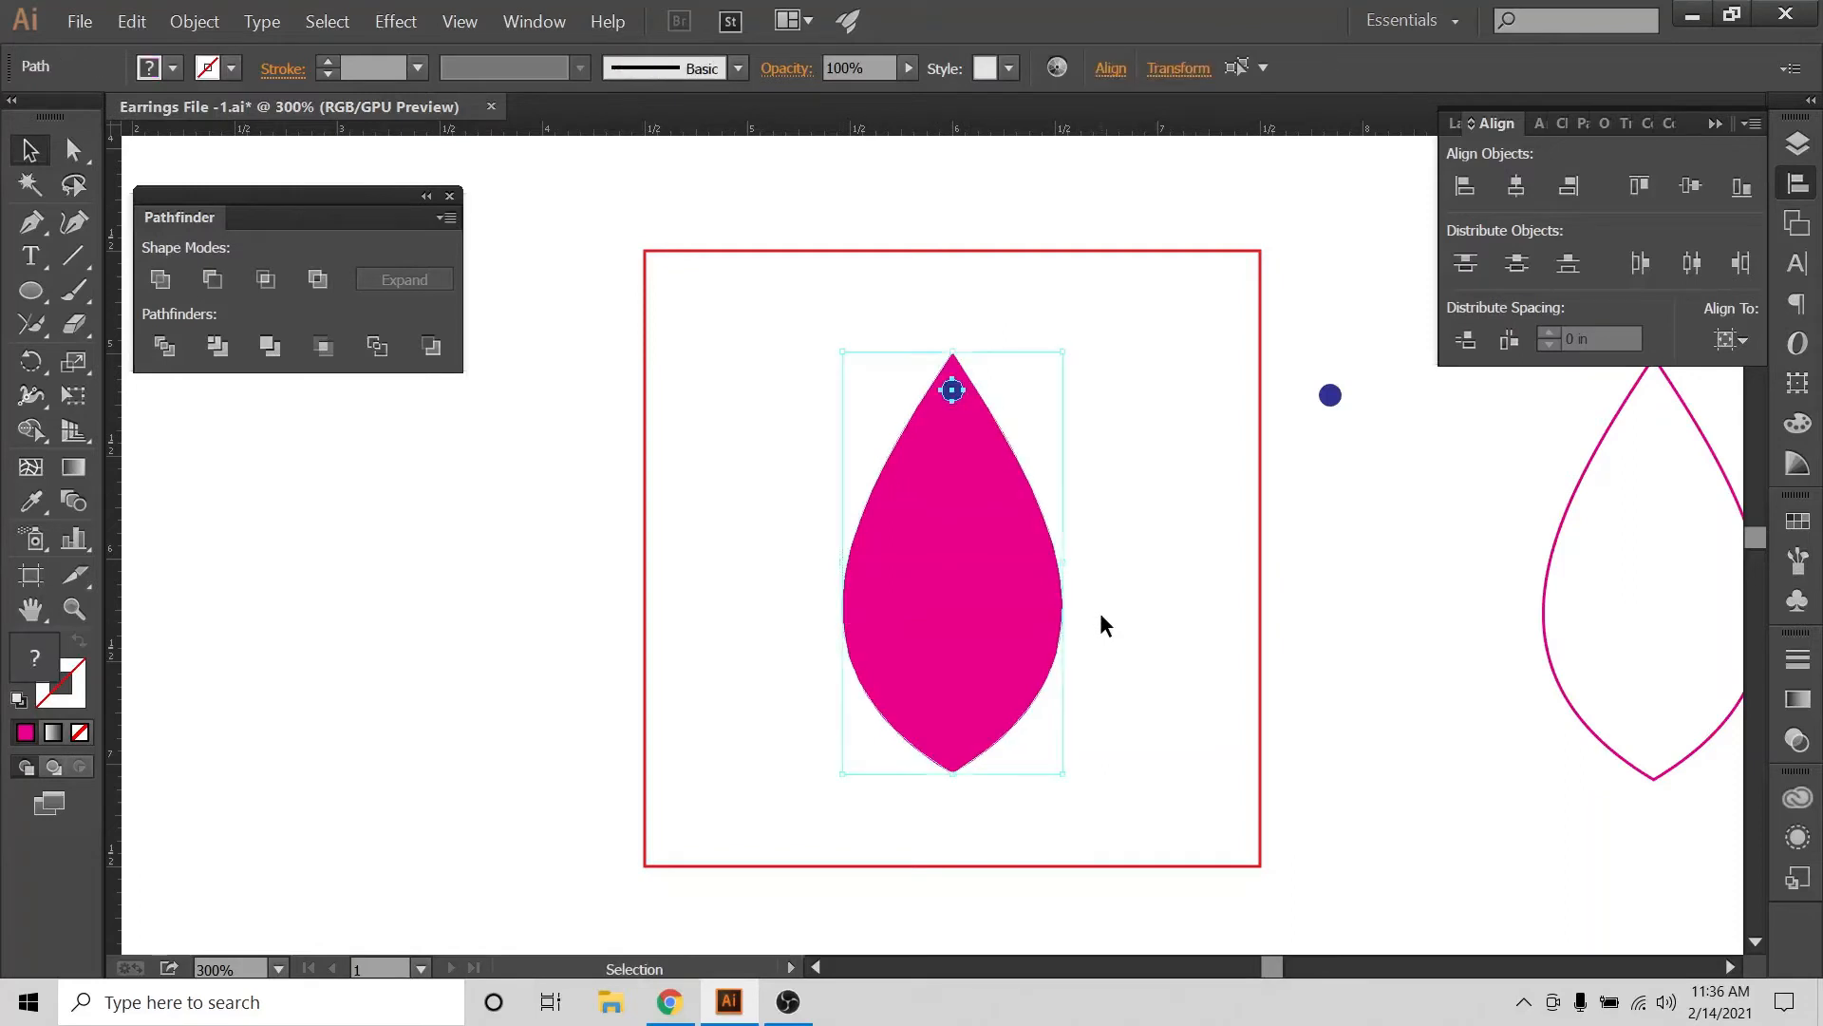
left_click(212, 280)
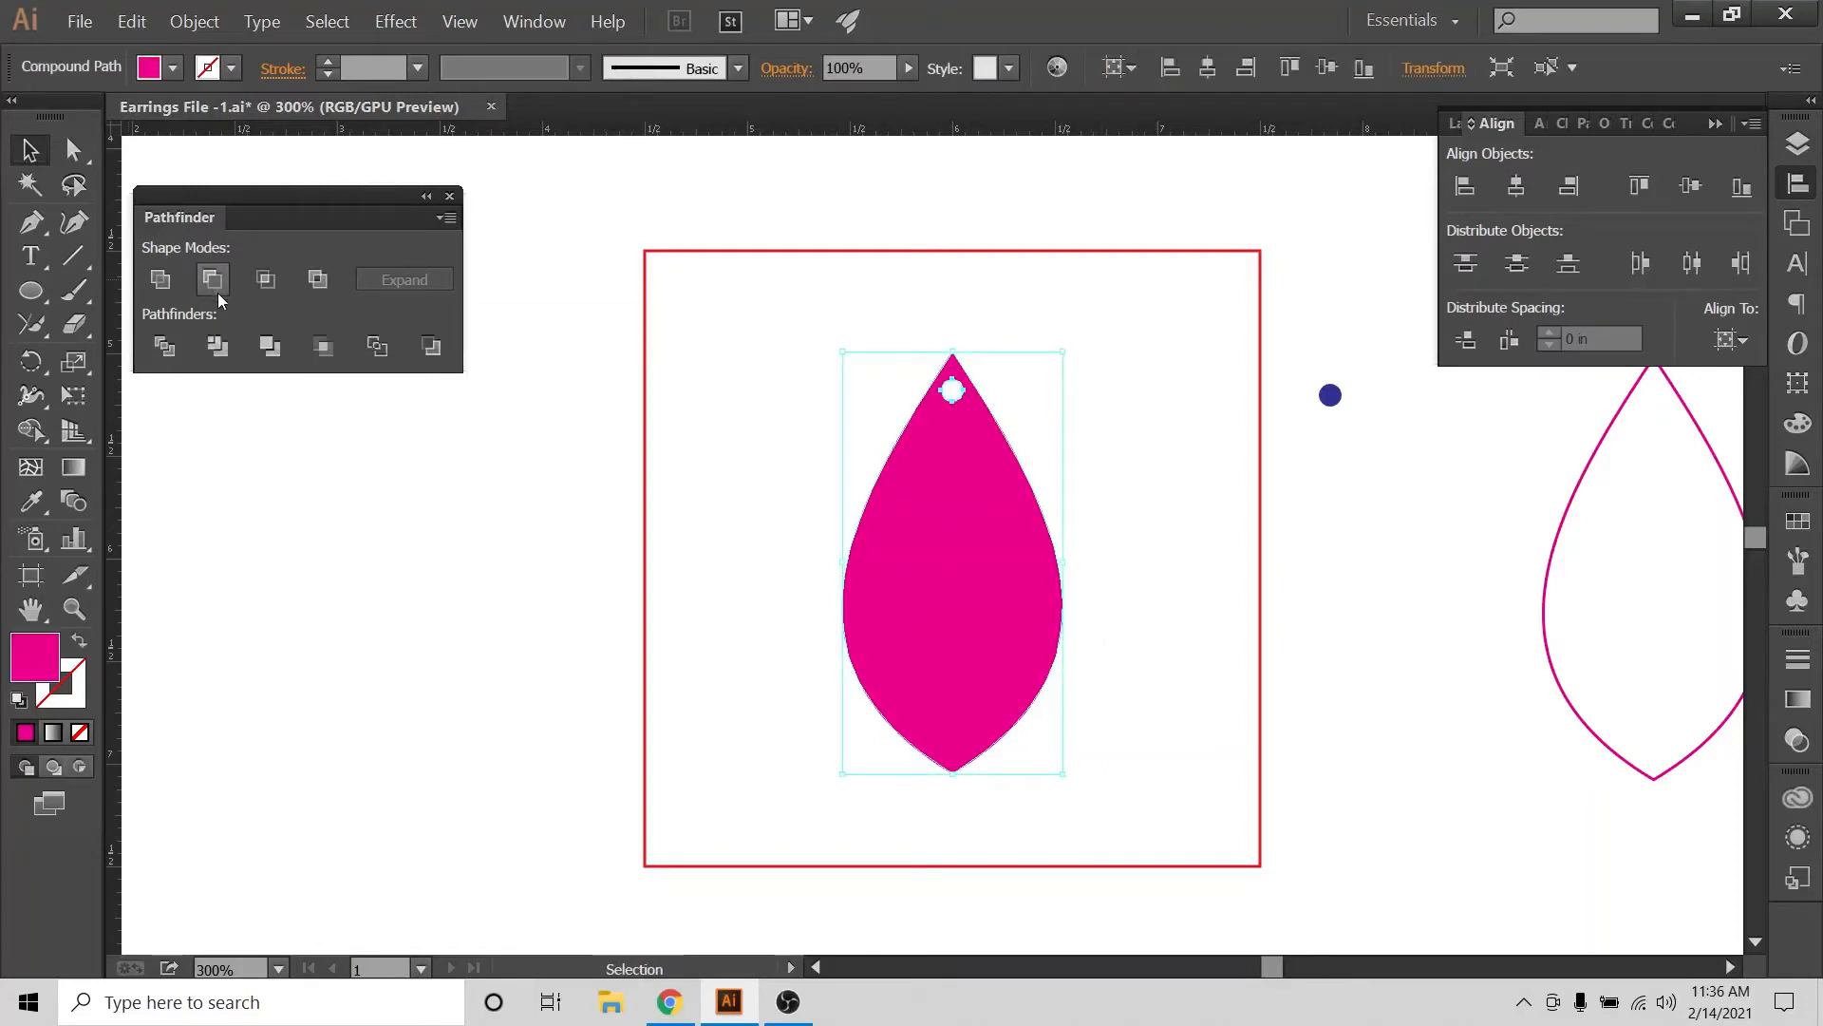
left_click(1123, 439)
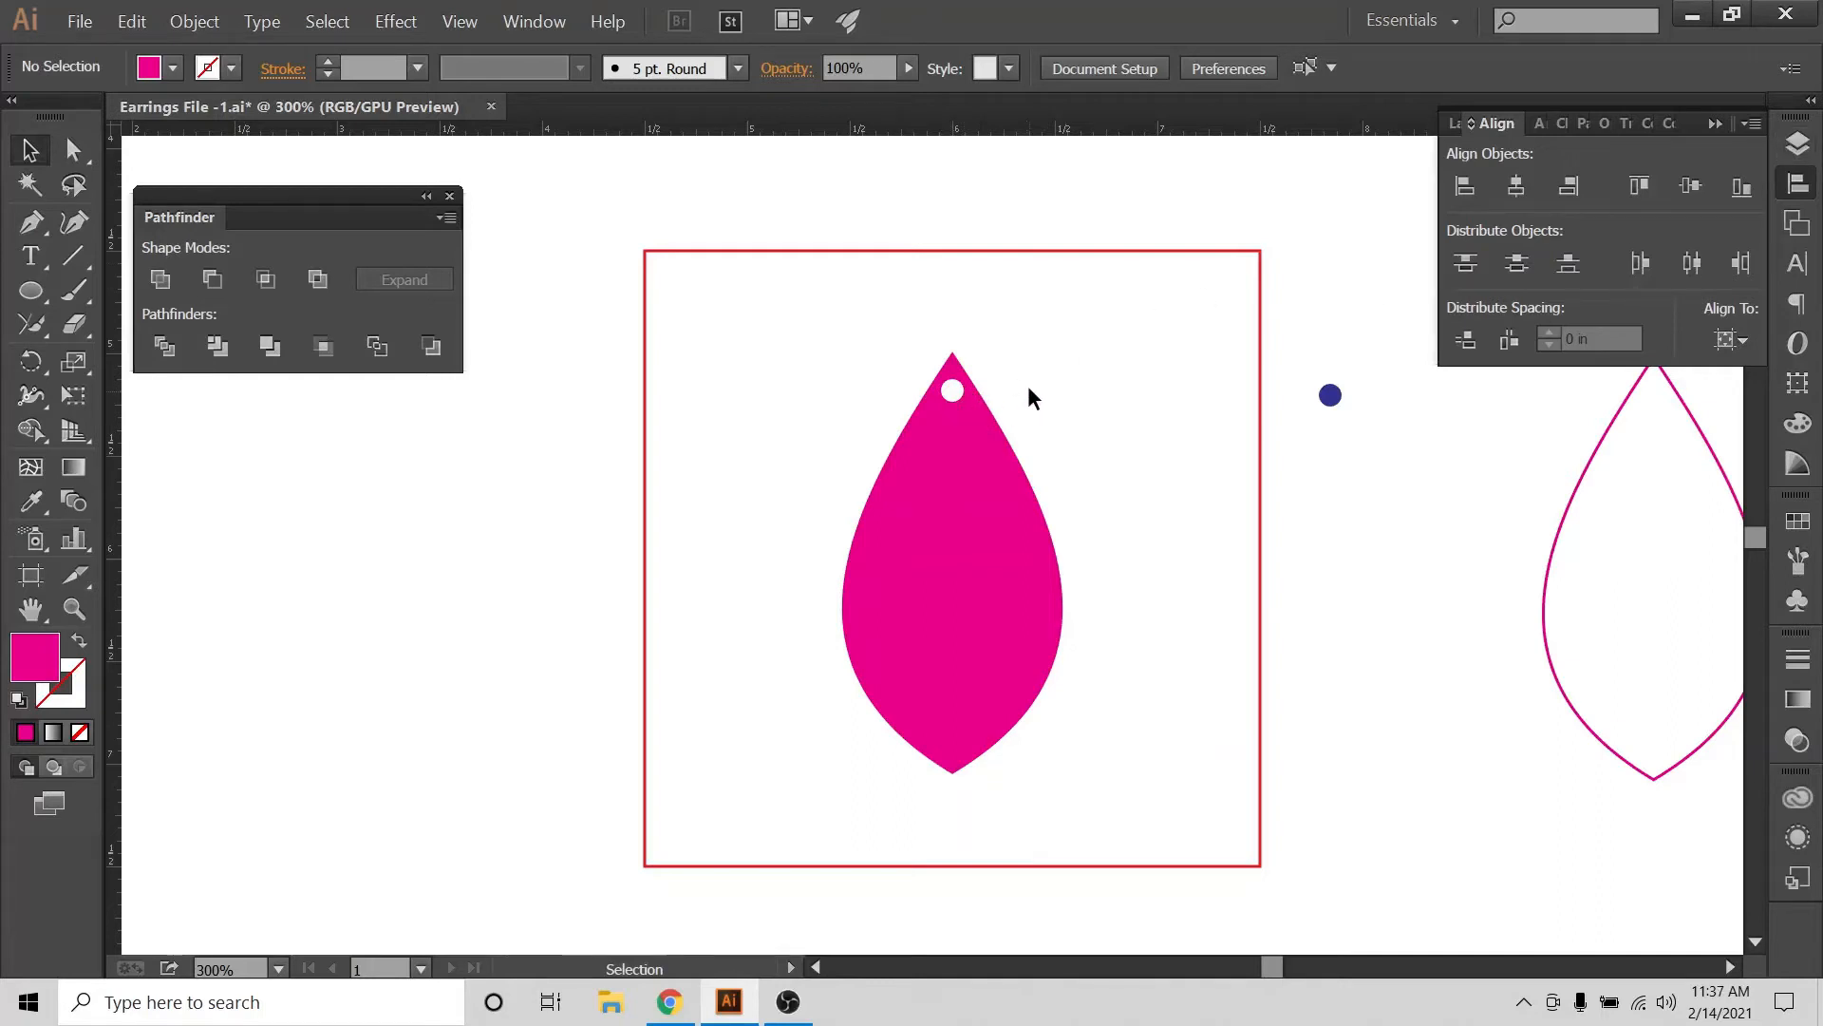
Undo the Minus Front cut on the framed teardrop
left_click(981, 513)
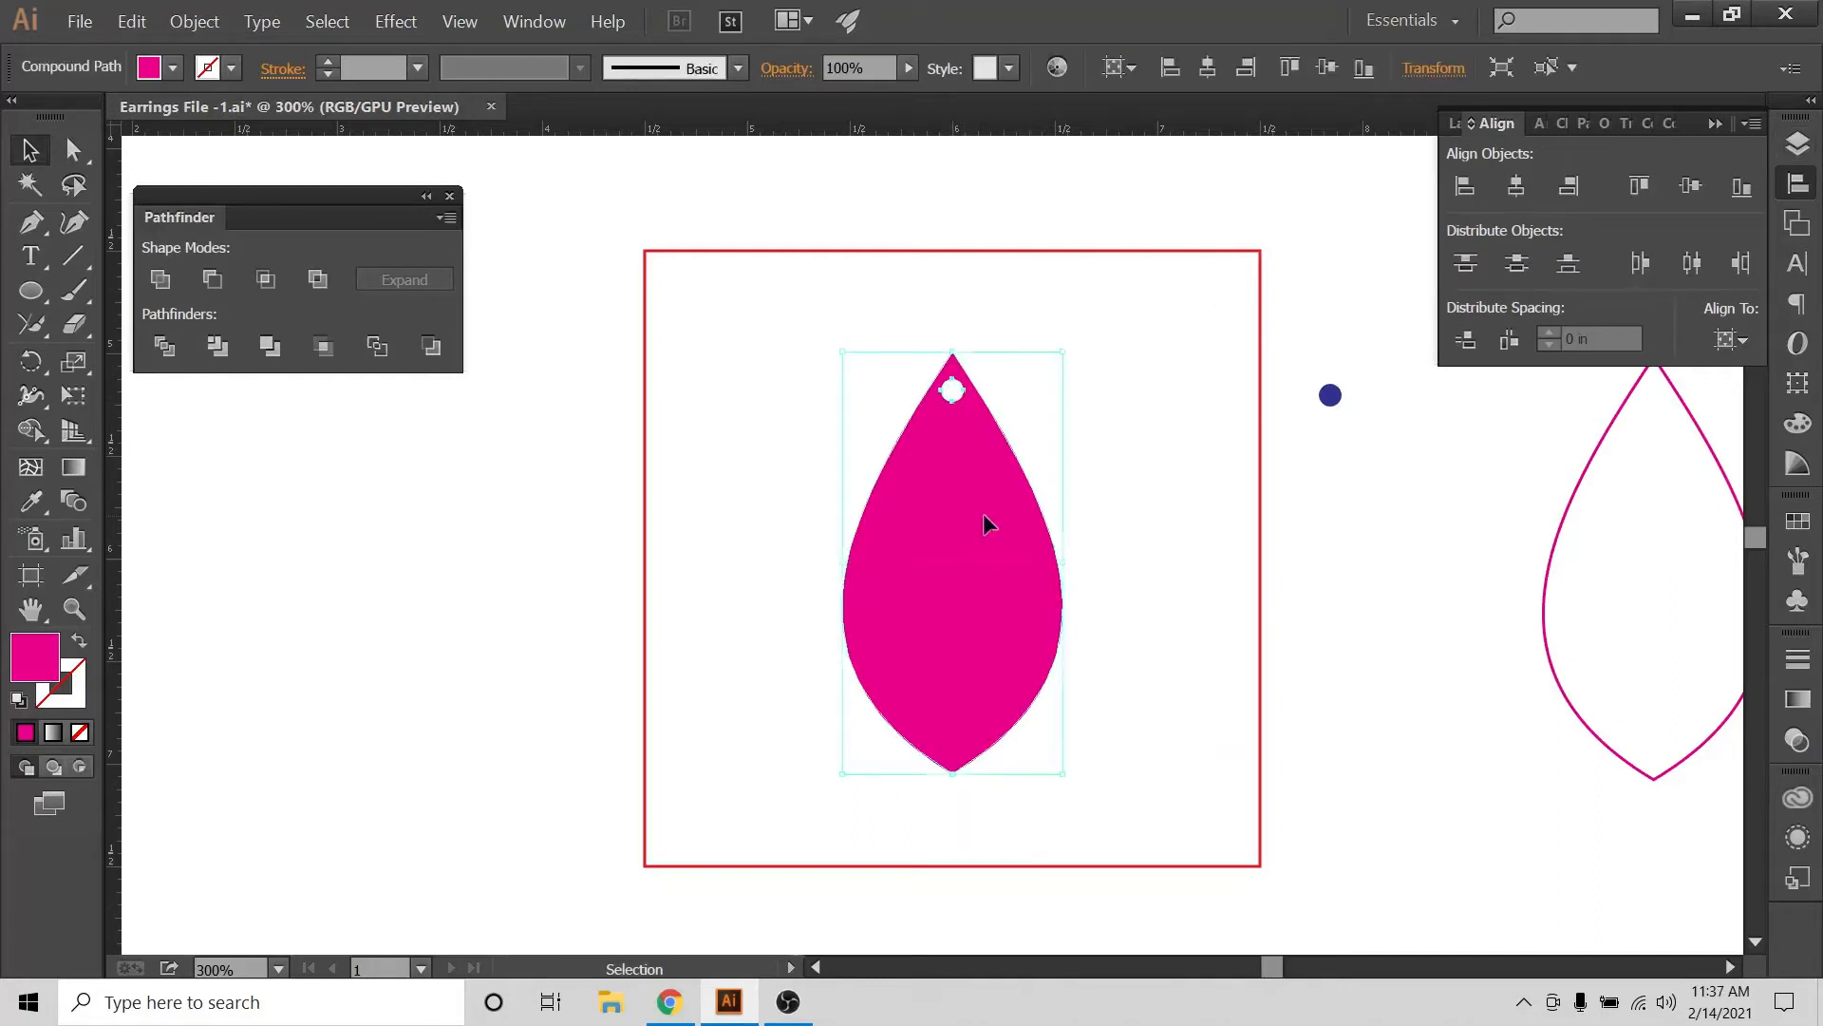
key("a")
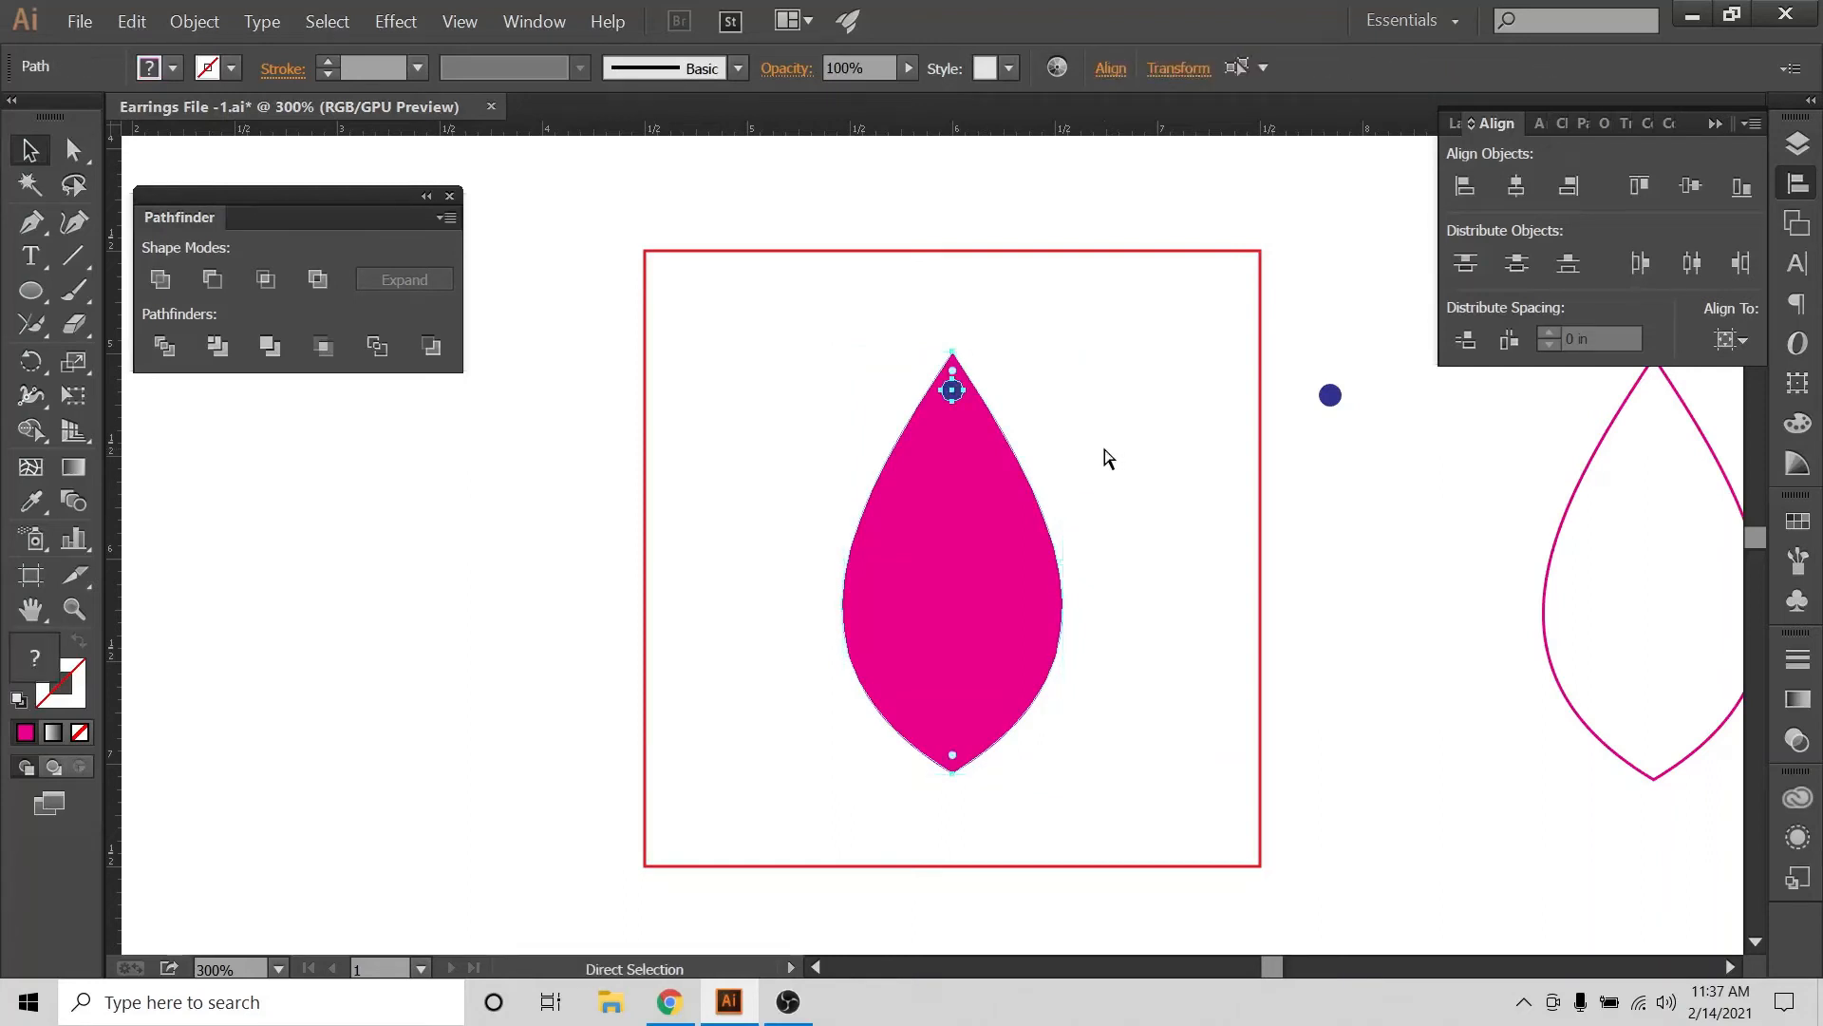
key("v")
left_click(1107, 460)
left_click(980, 495)
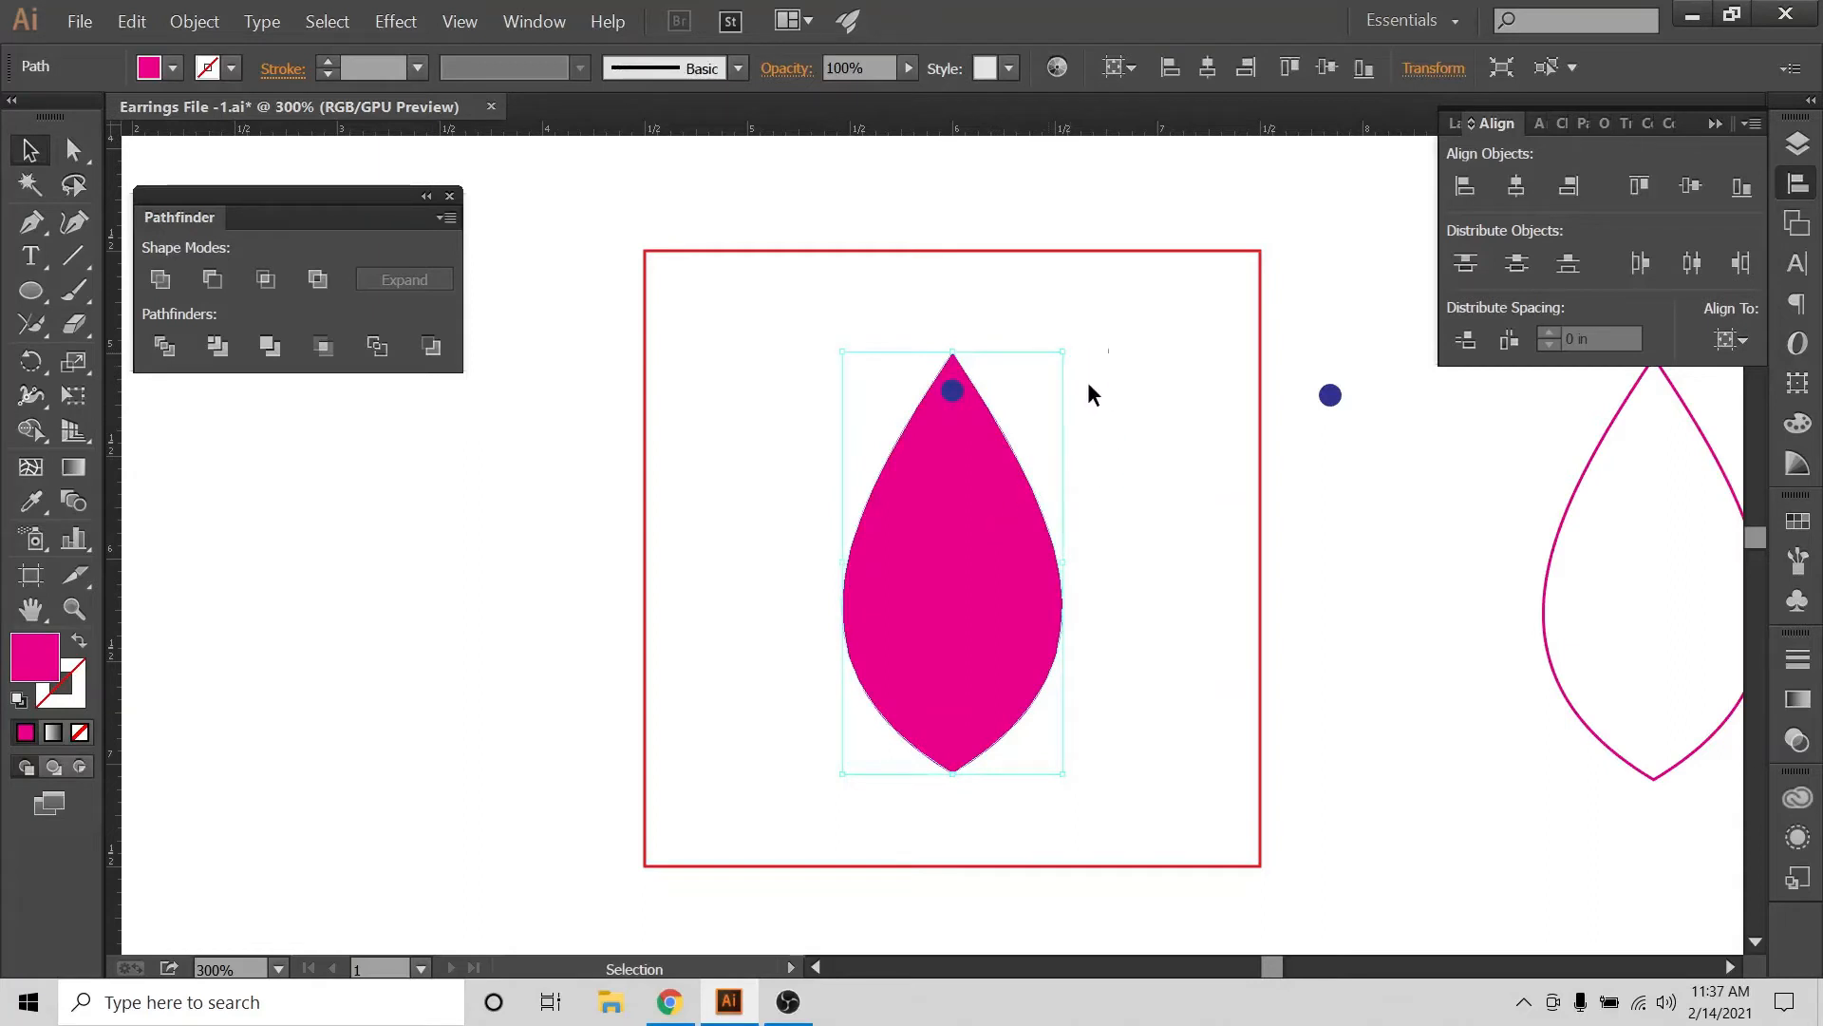
Place a duplicate of the magenta teardrop together with its blue circle outside the frame, to the left of the original
left_click_drag(1111, 347, 952, 492)
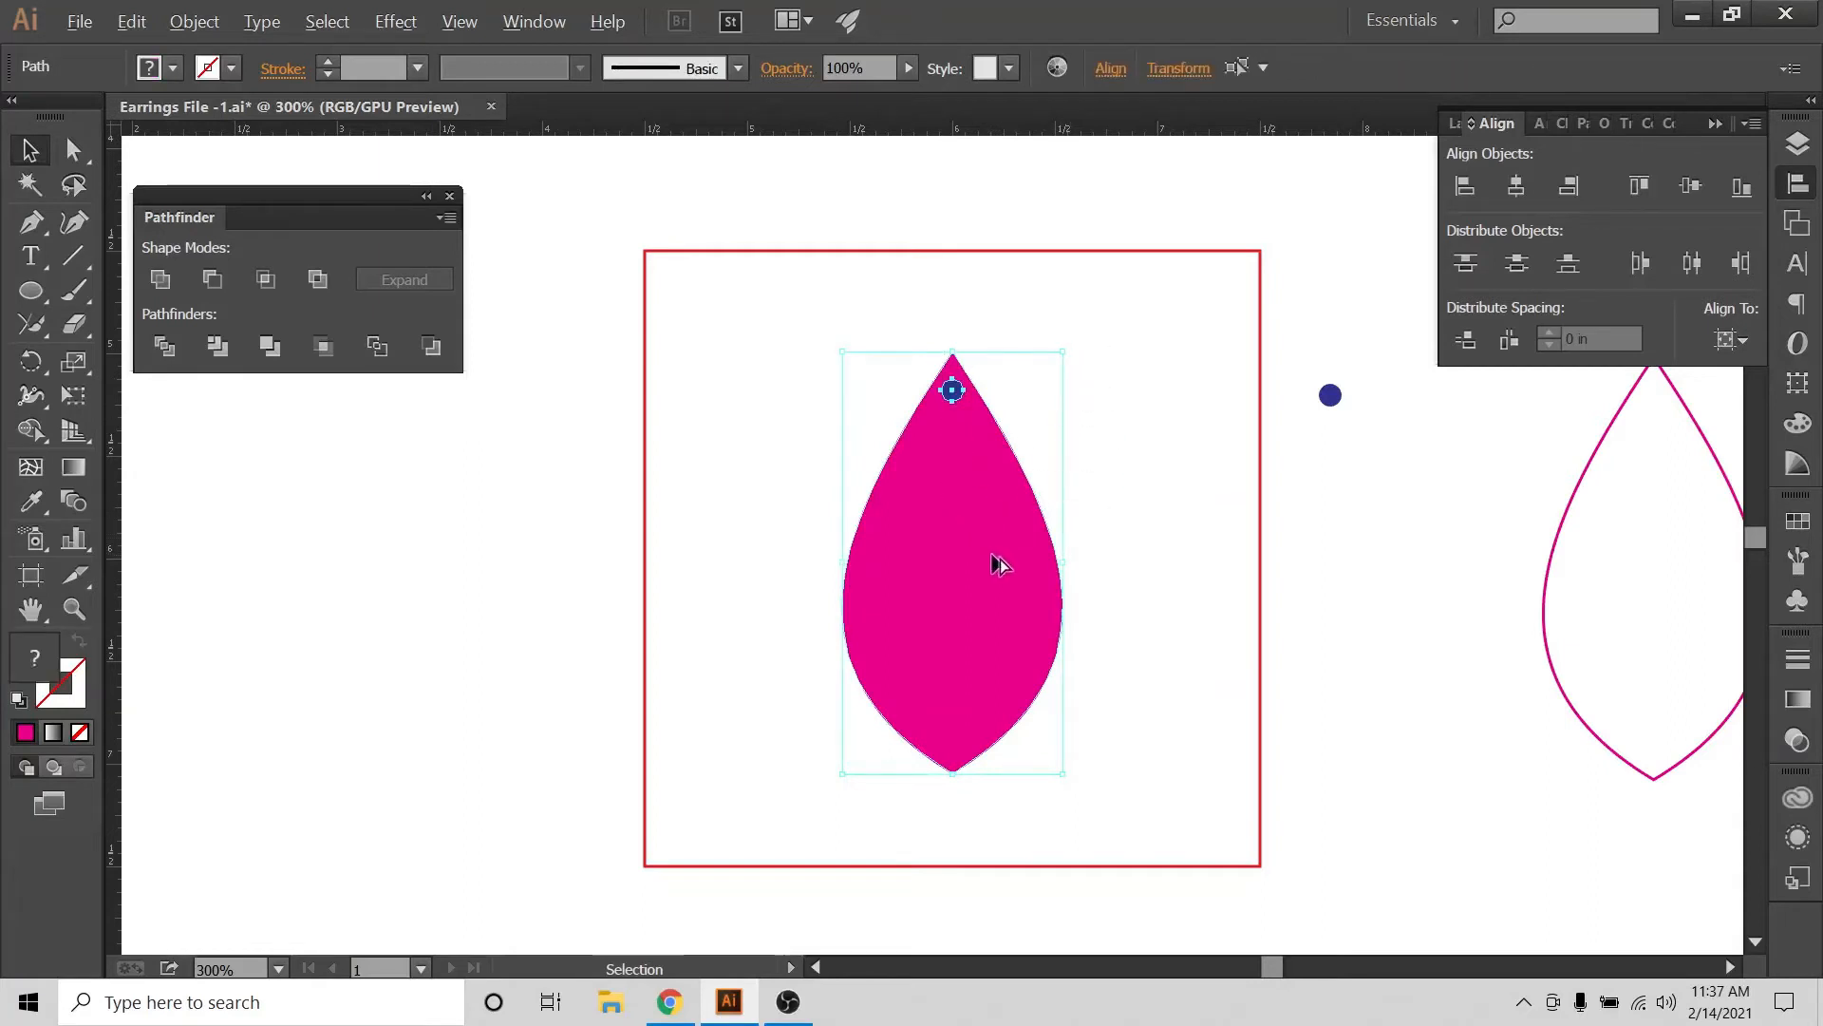
key("alt")
left_click(1107, 400)
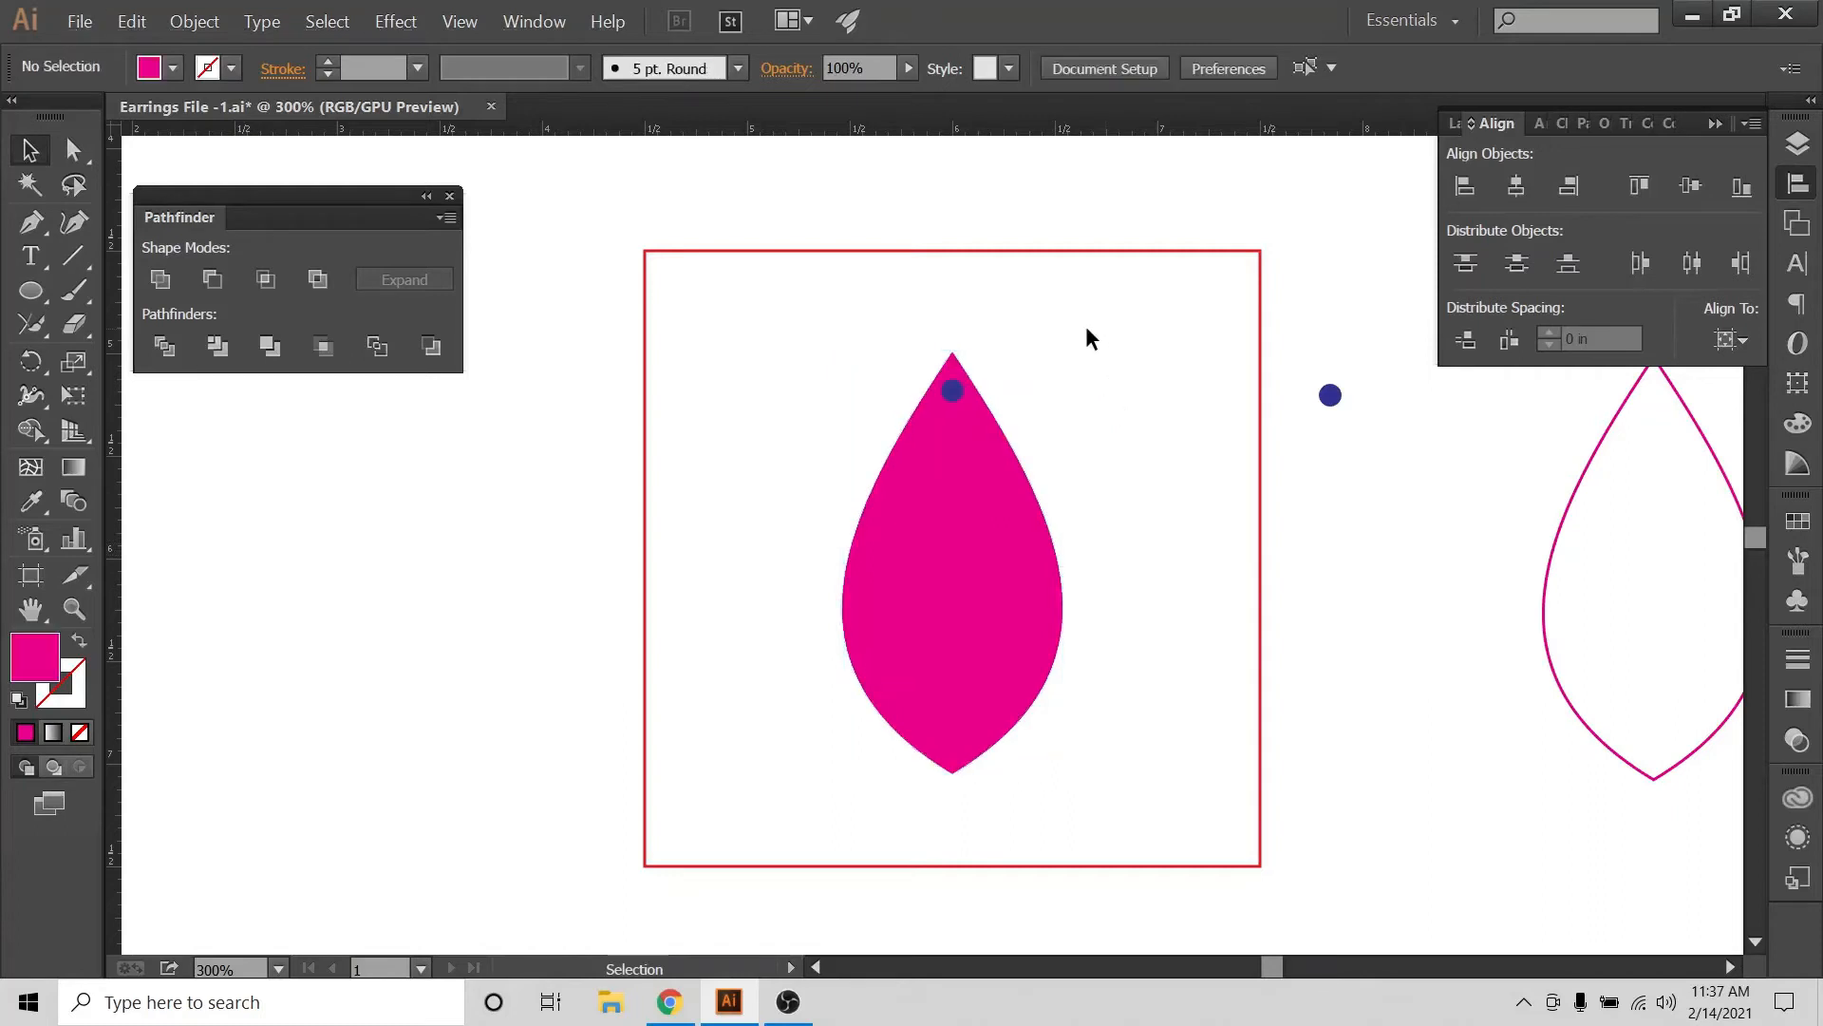
left_click(983, 642)
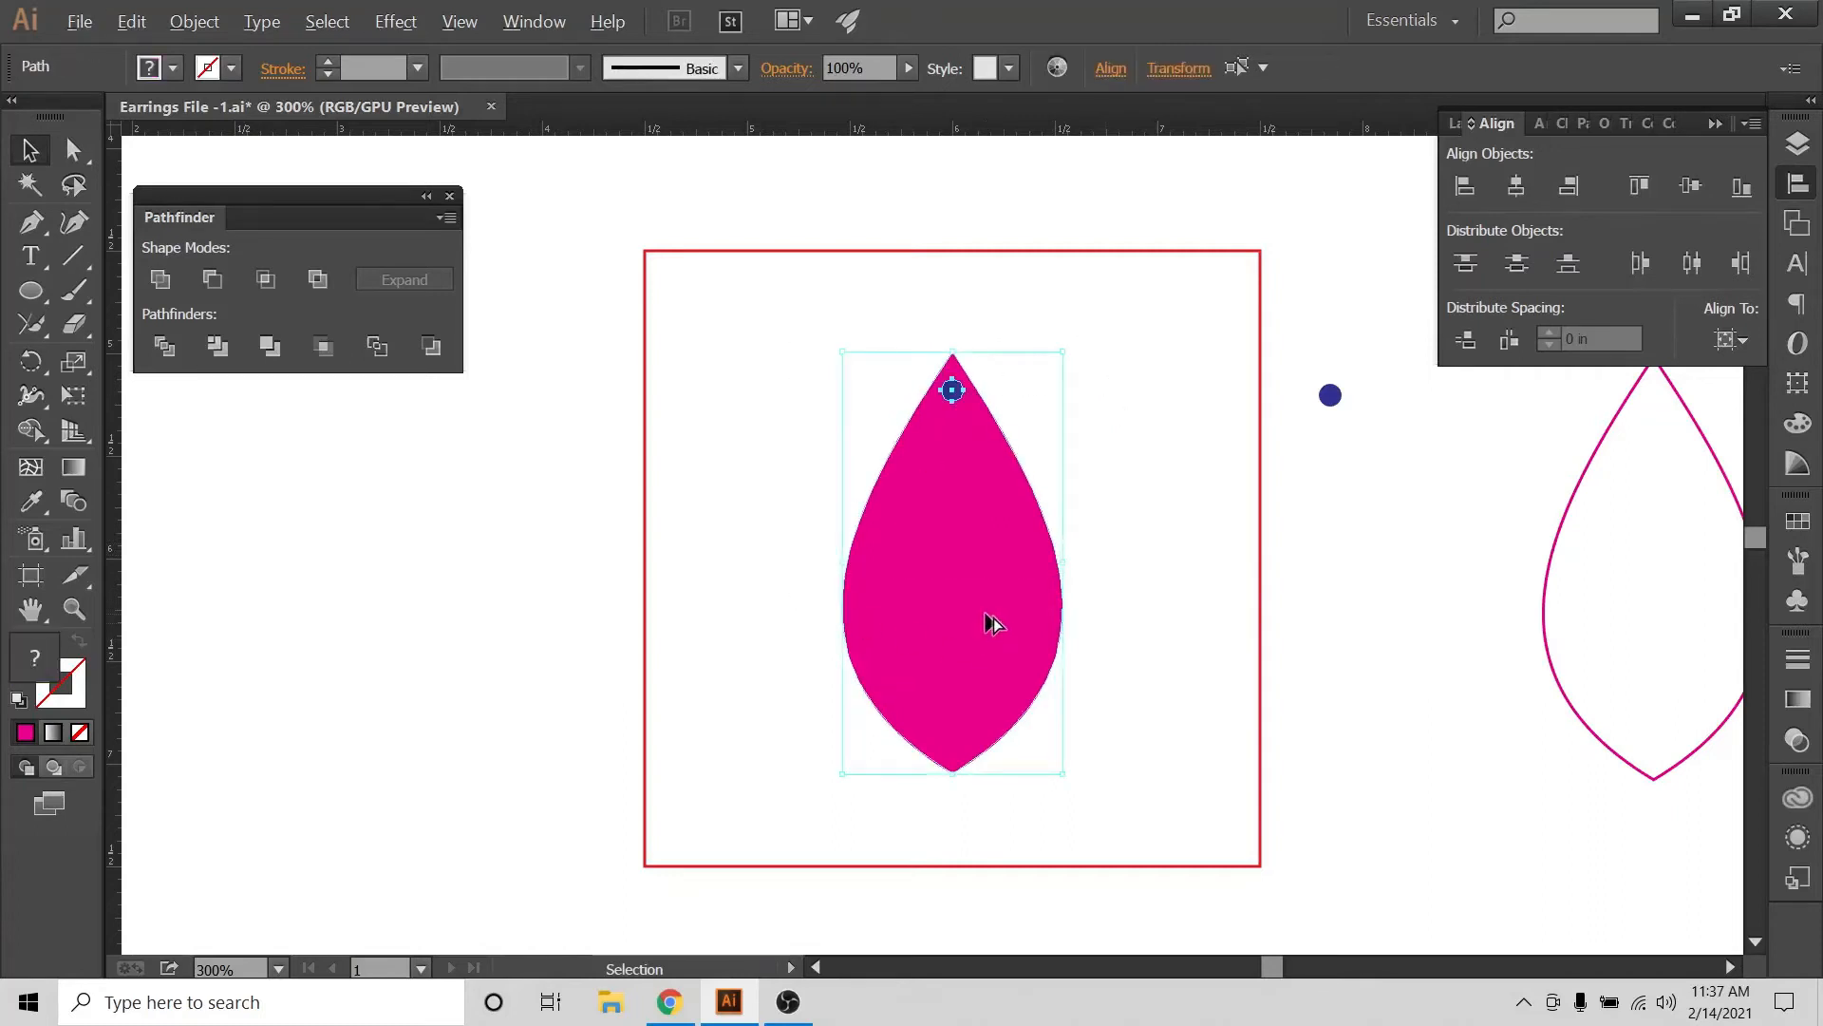
key("alt")
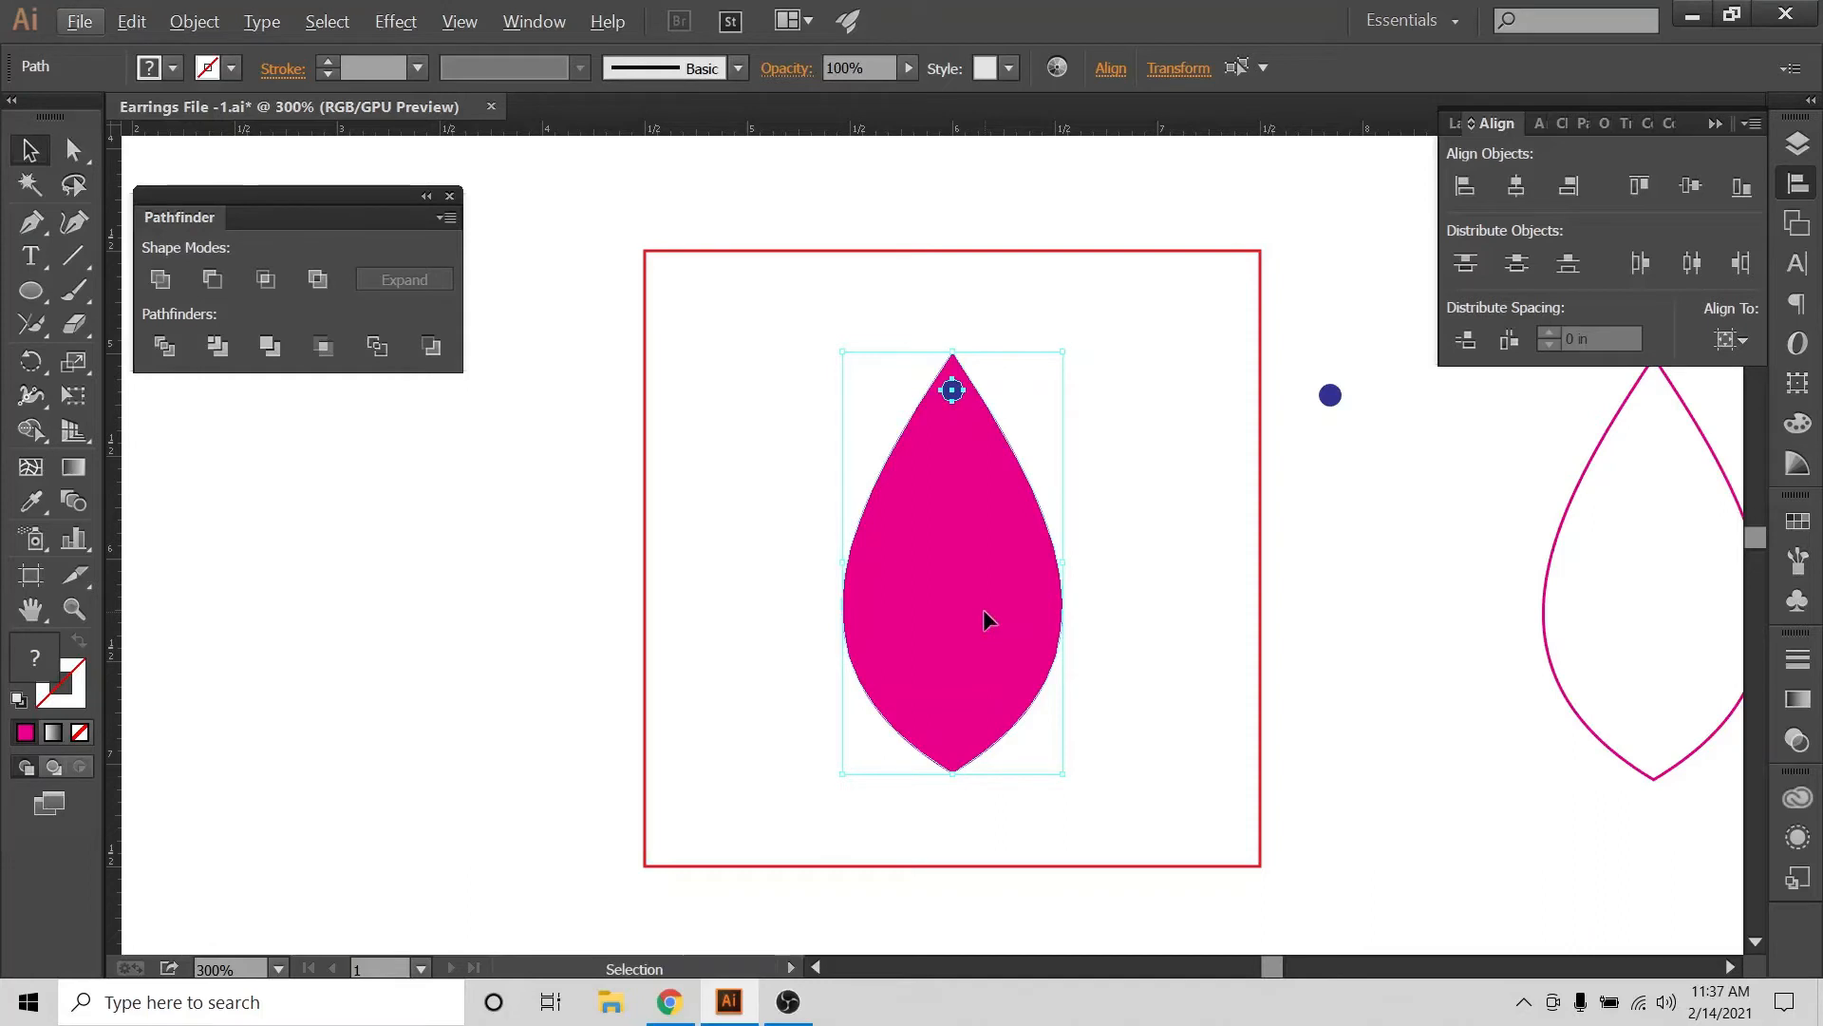
key("alt")
left_click_drag(1005, 612, 414, 671)
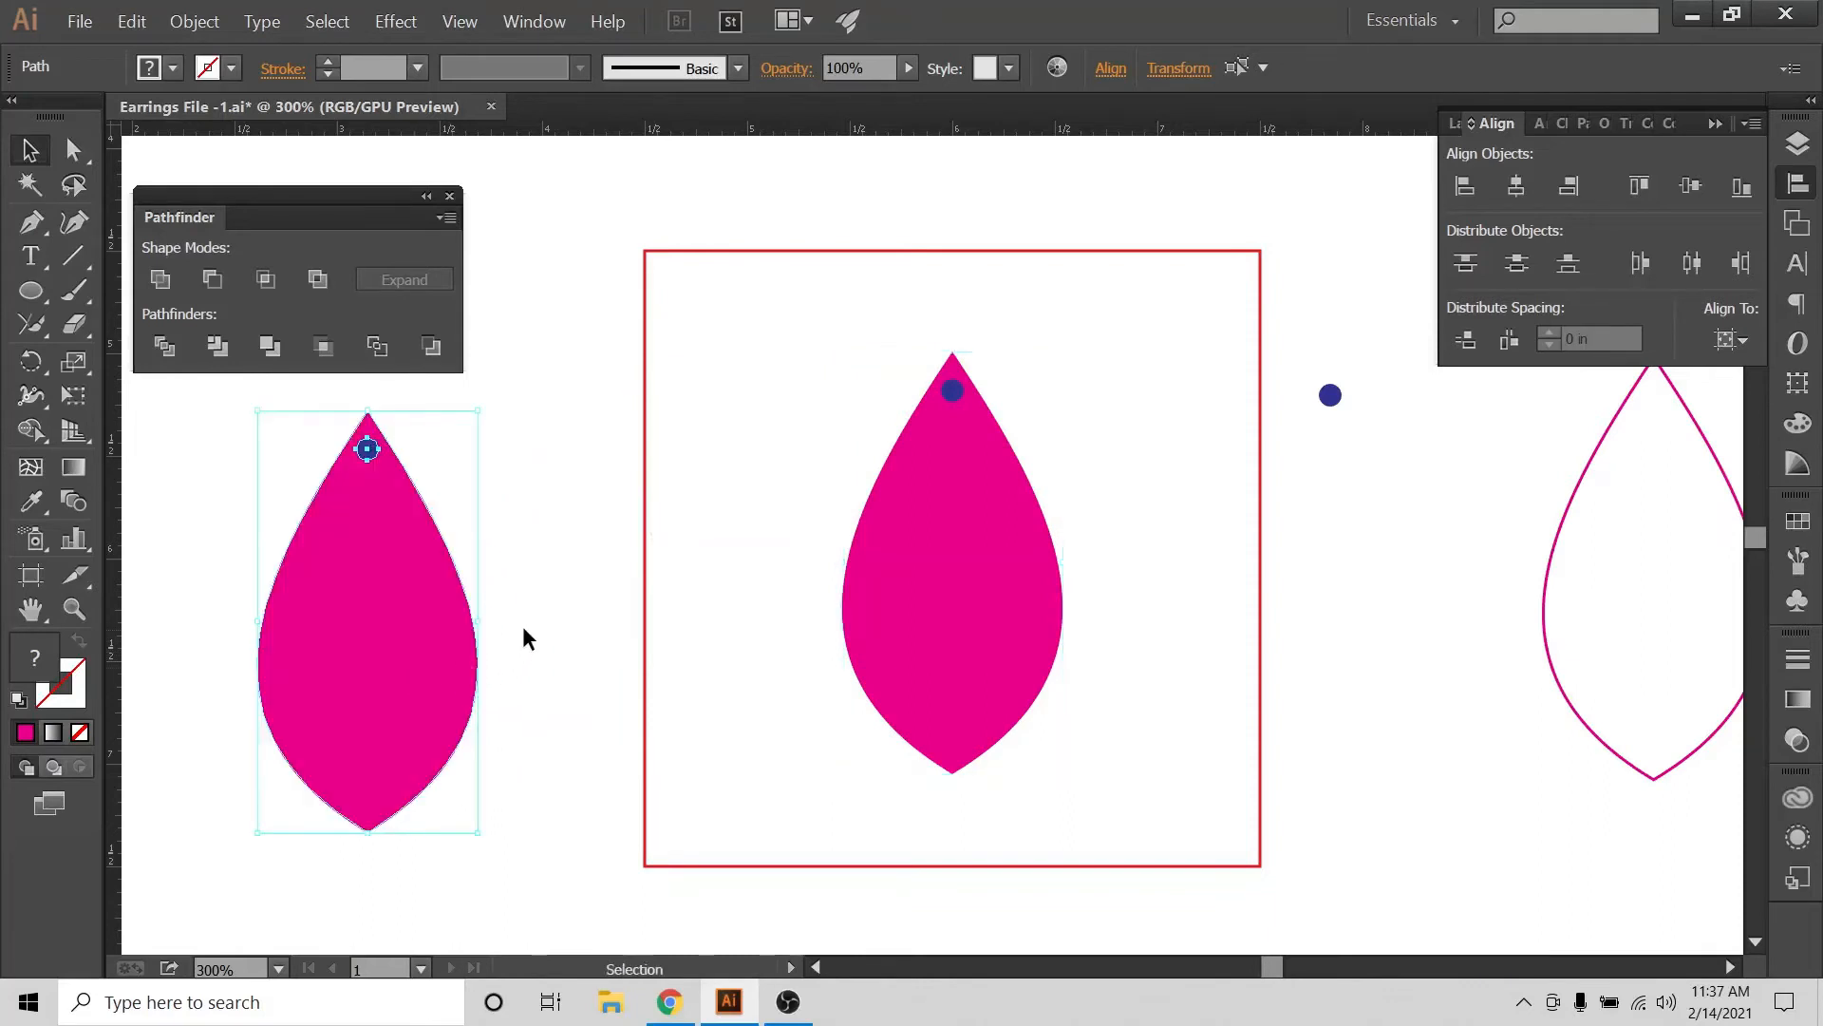
Punch the earring hole through the duplicate teardrop by subtracting its blue circle with Minus Front
left_click_drag(419, 383, 208, 784)
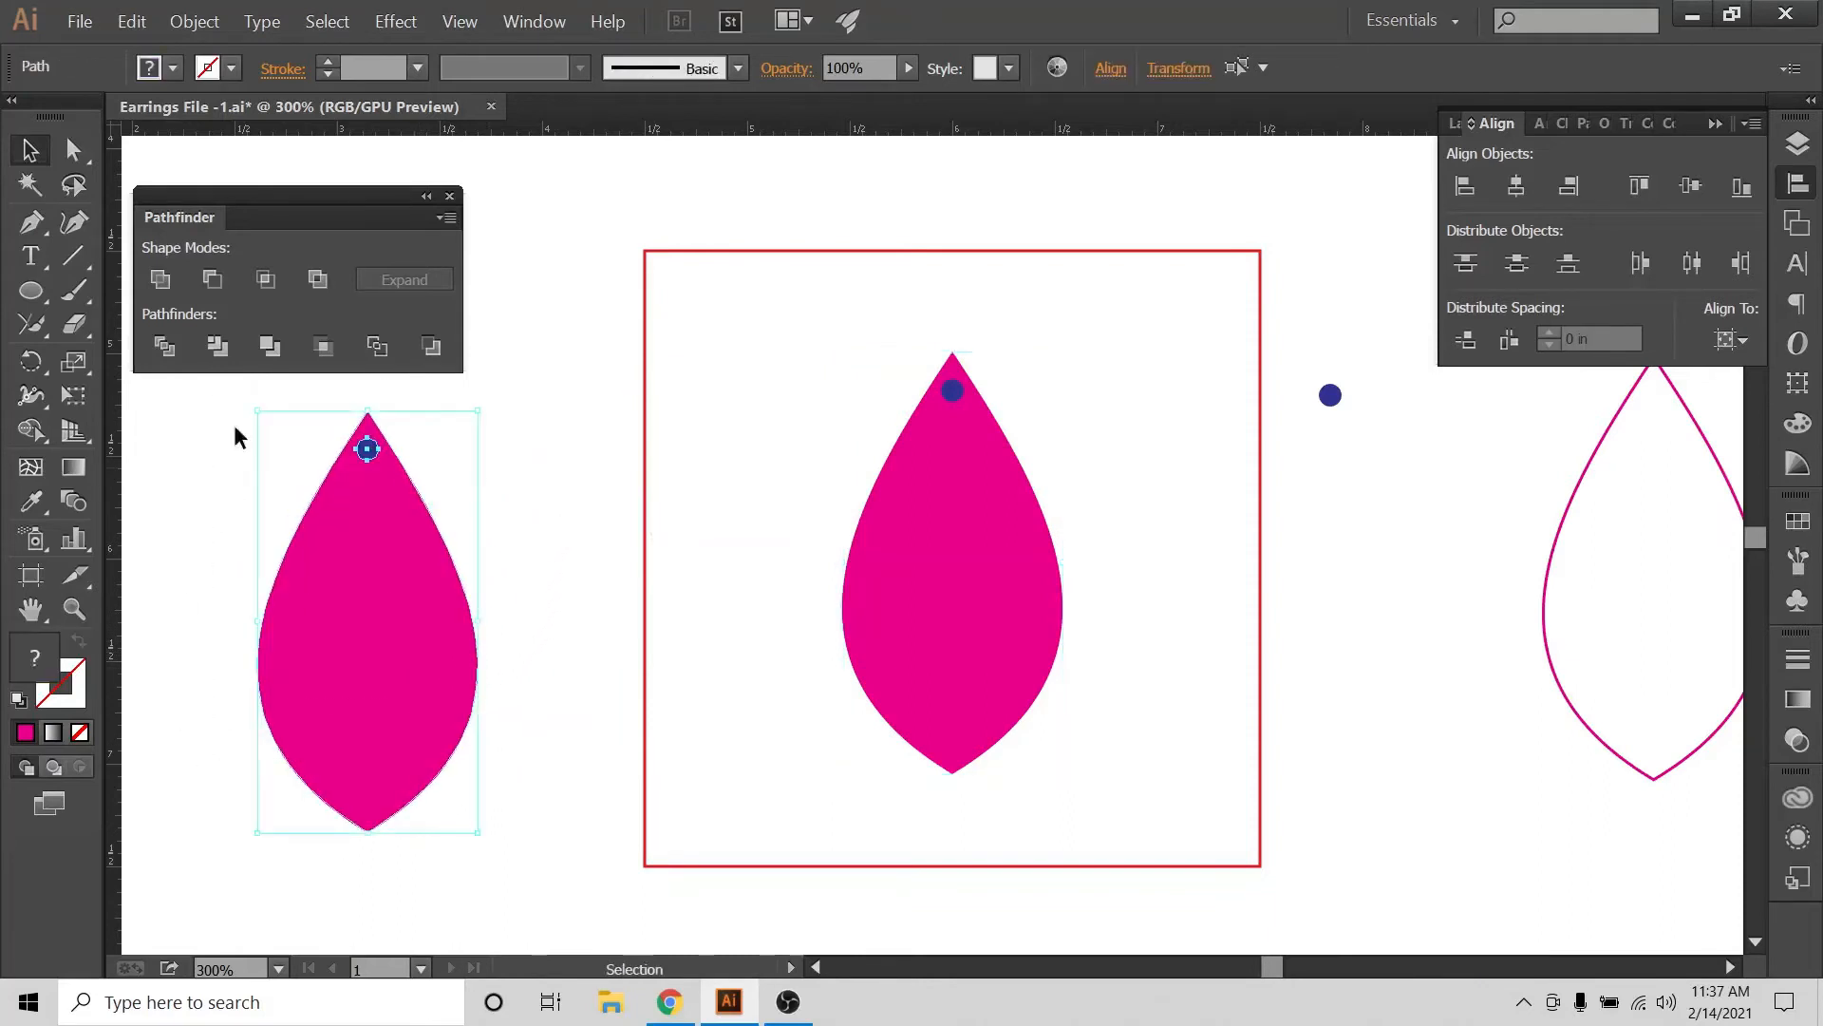
left_click(212, 279)
left_click(583, 477)
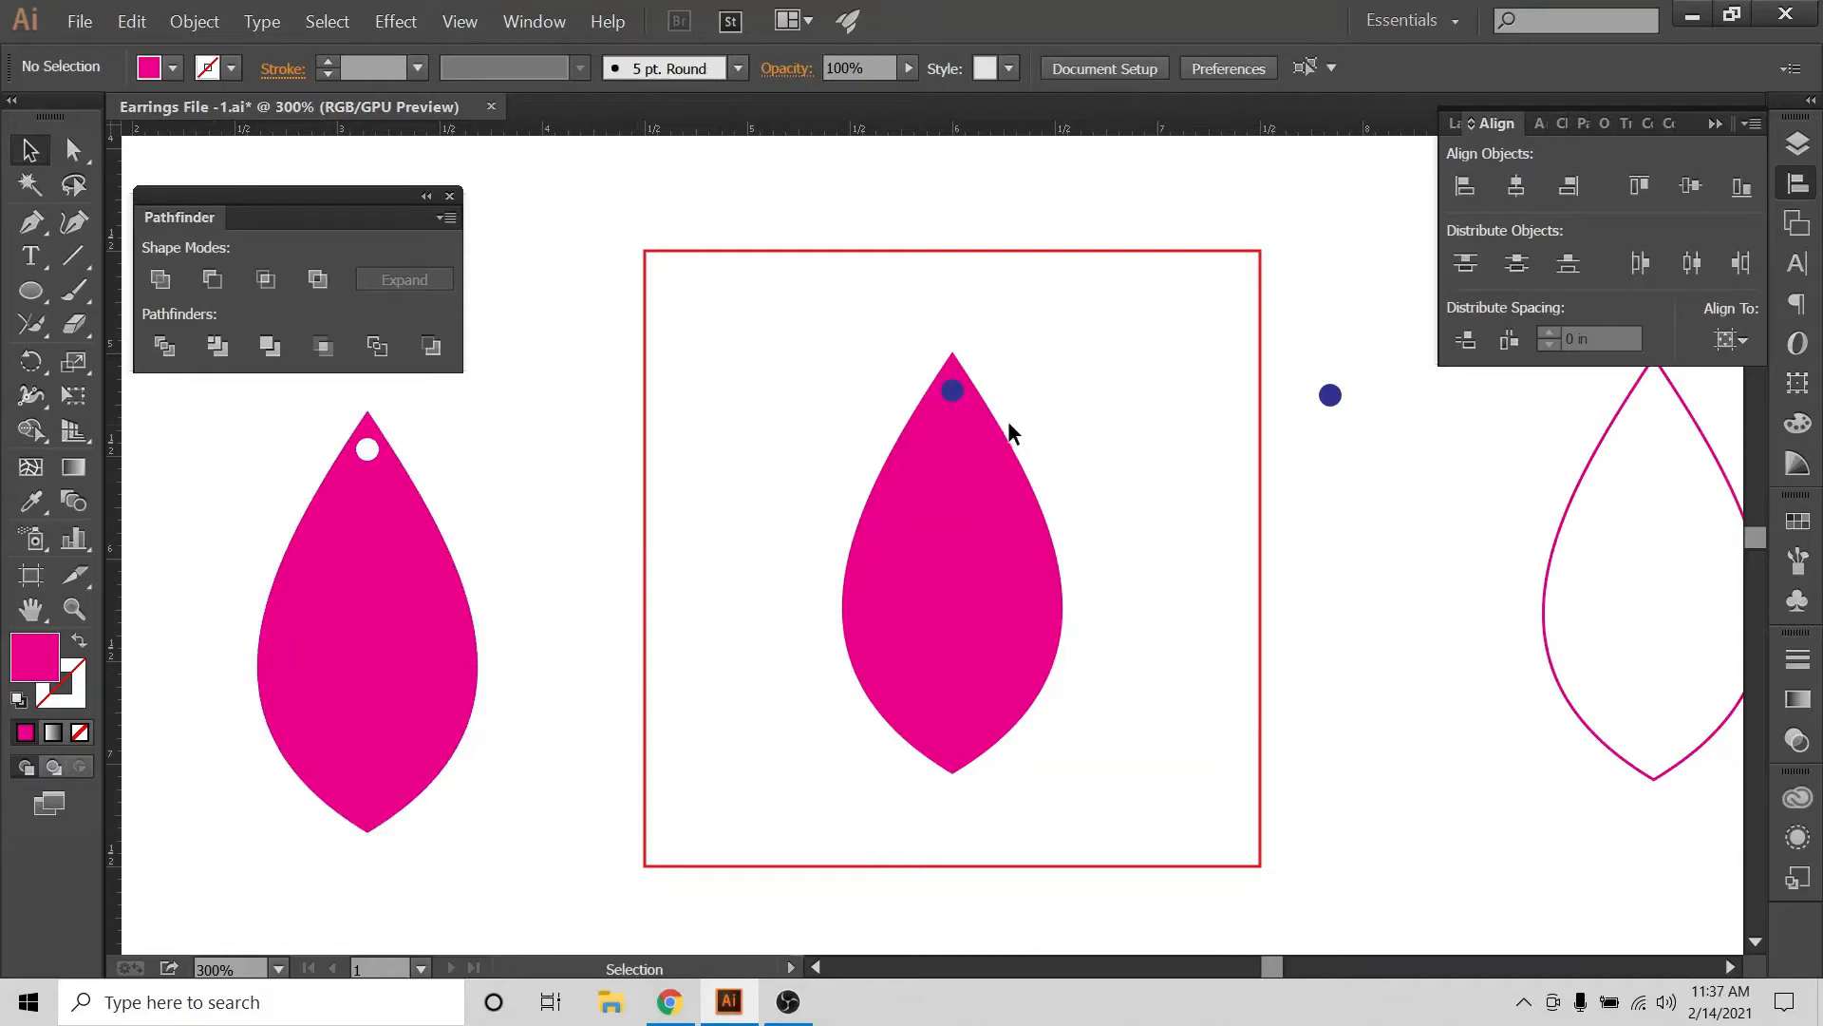
Show the document grid and shorten the framed teardrop by raising its lower tip to the nearest major gridline
left_click(1790, 148)
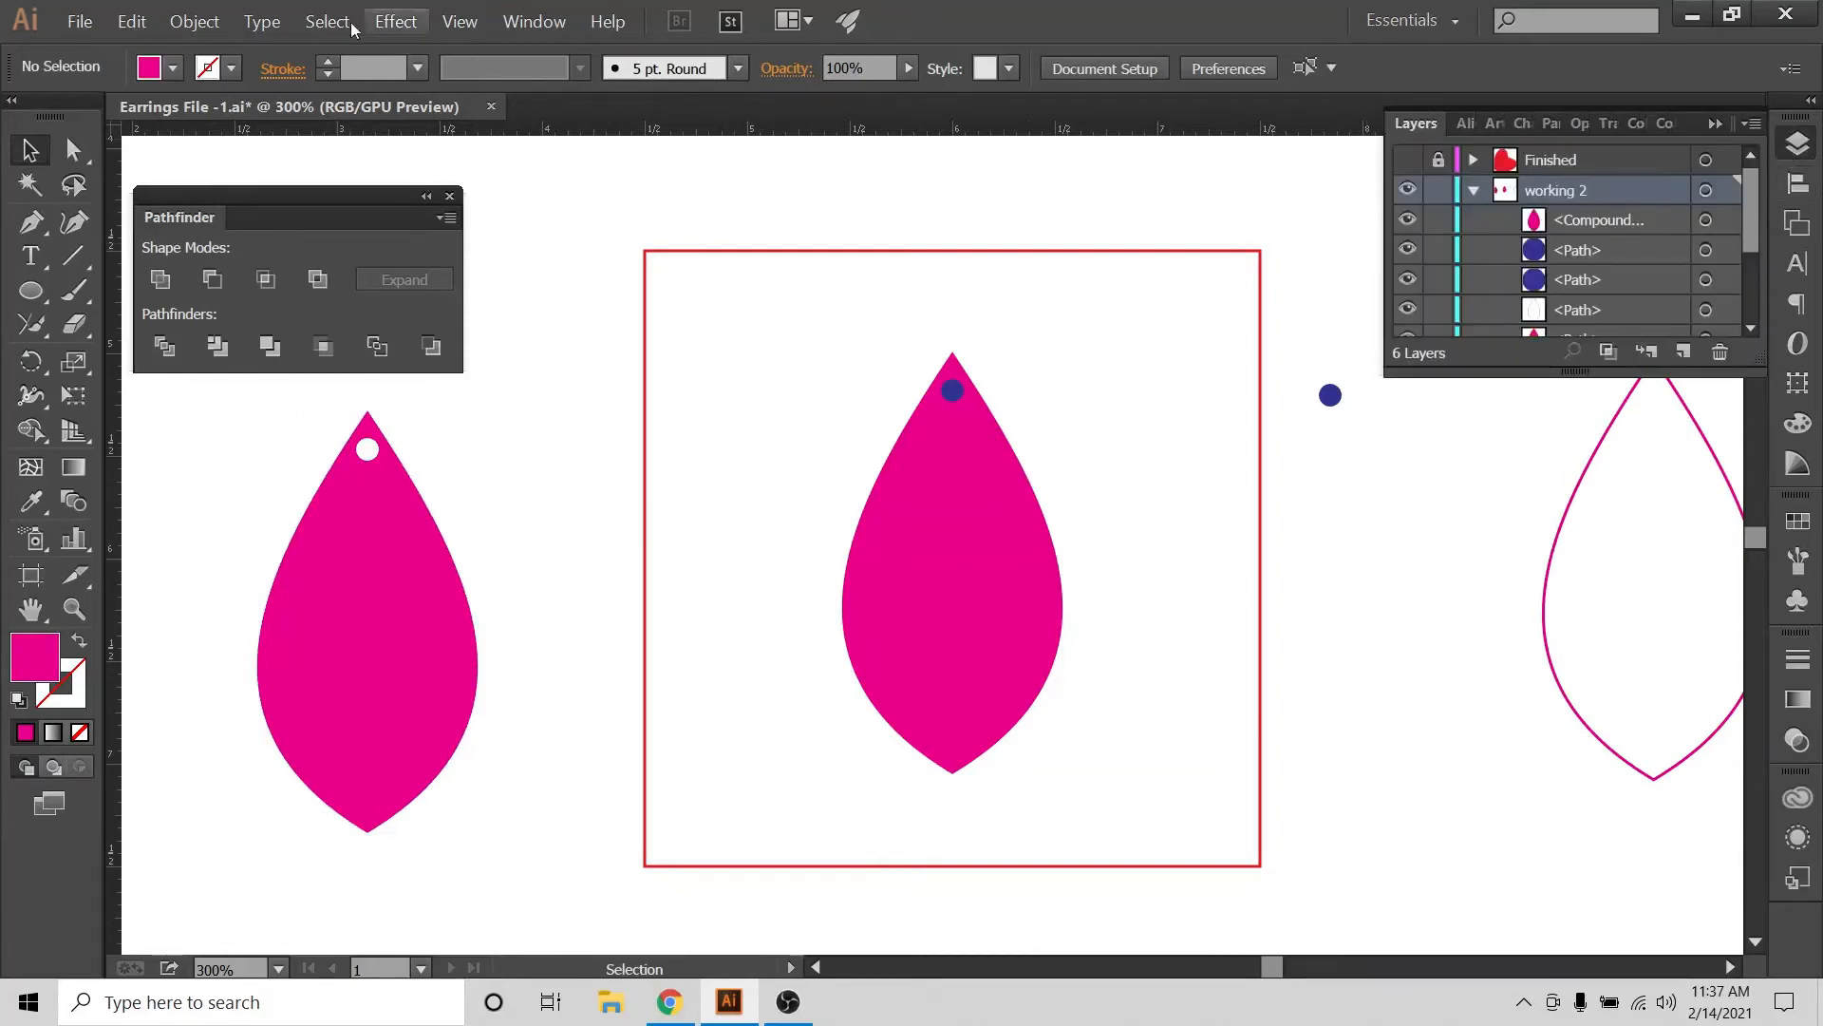
left_click(484, 17)
left_click(532, 737)
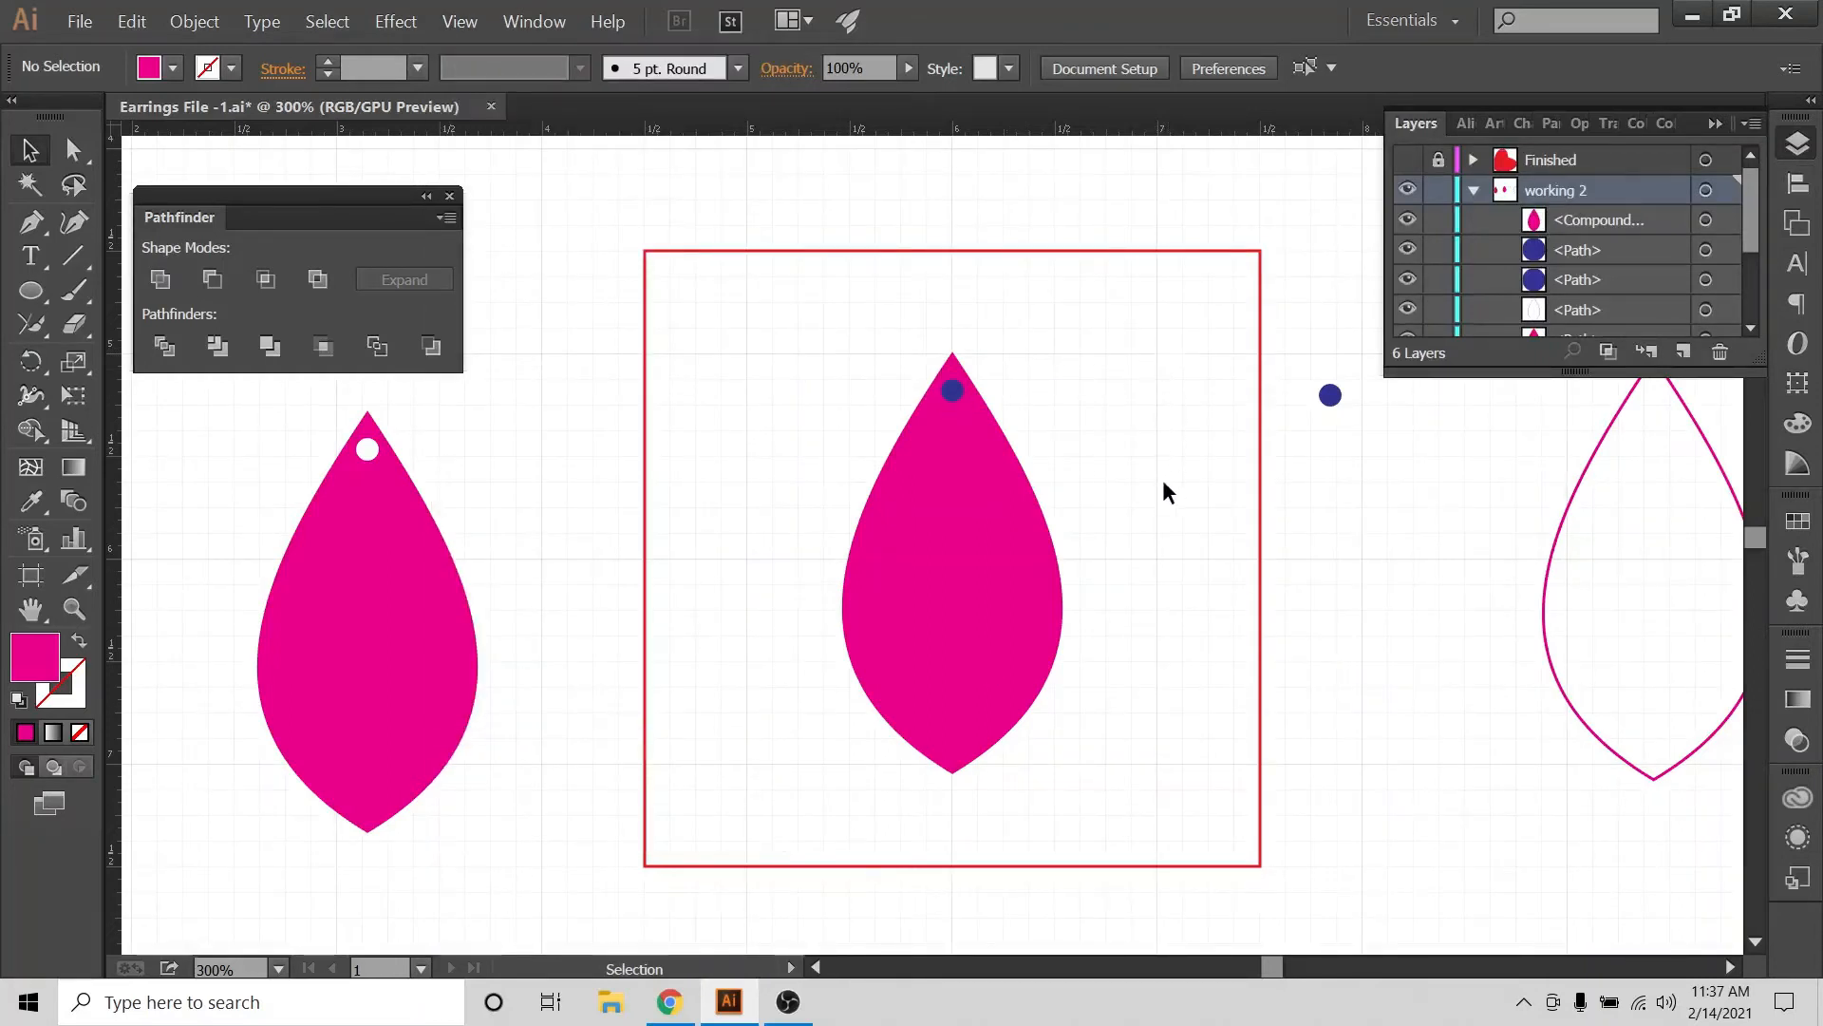
left_click(960, 631)
left_click_drag(957, 776, 953, 762)
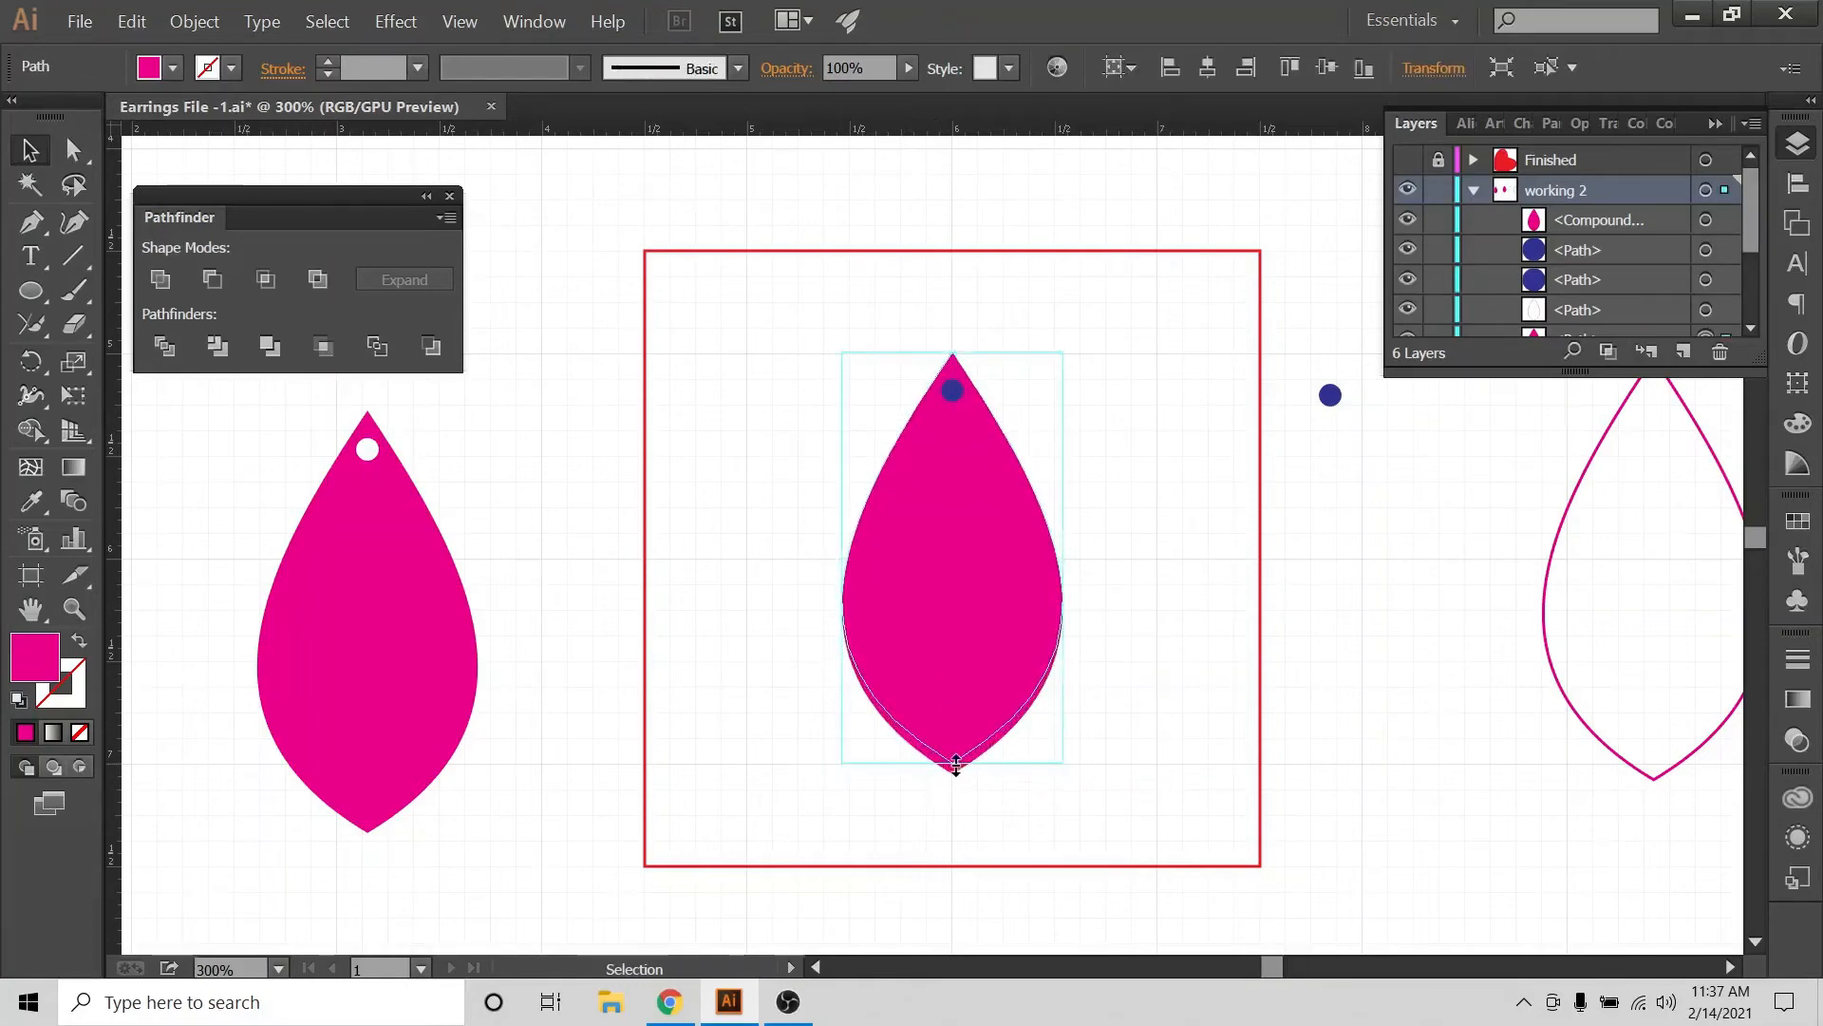
left_click(1129, 589)
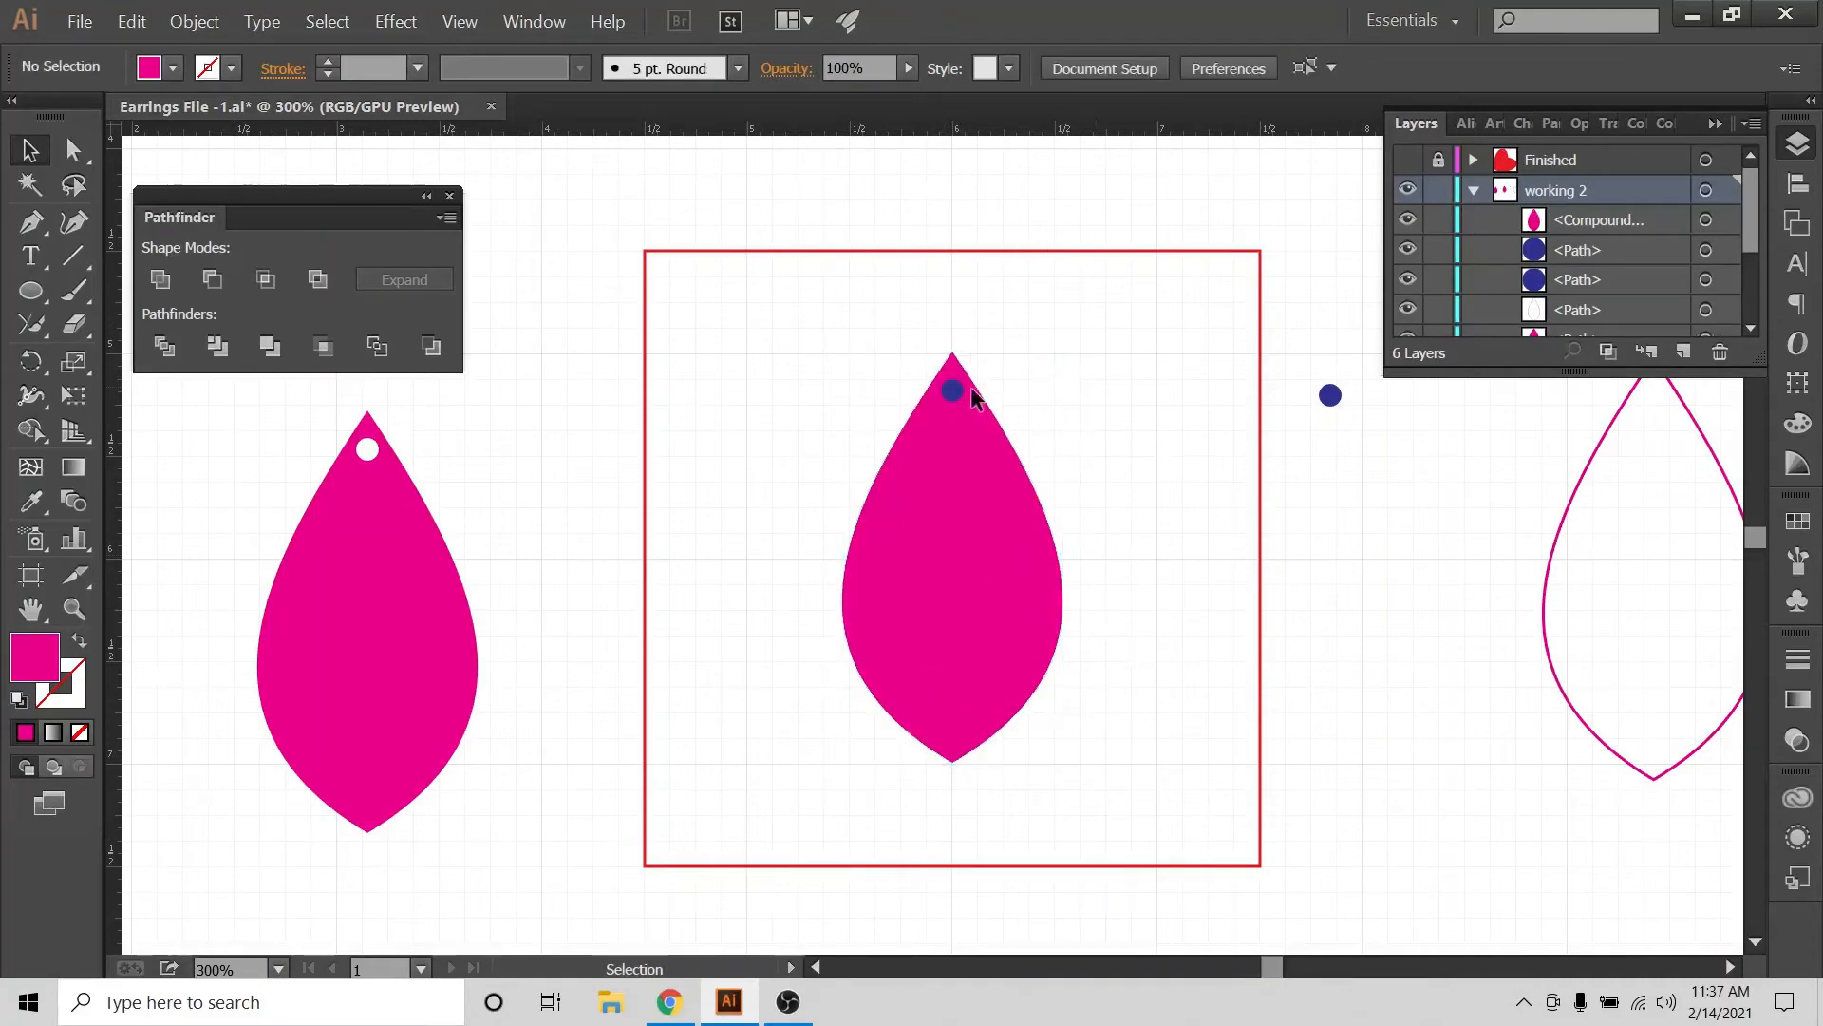
Move the blue circle off the framed teardrop to beside the spare circle outside the frame's right edge
left_click_drag(953, 391, 1369, 448)
left_click_drag(31, 293, 133, 358)
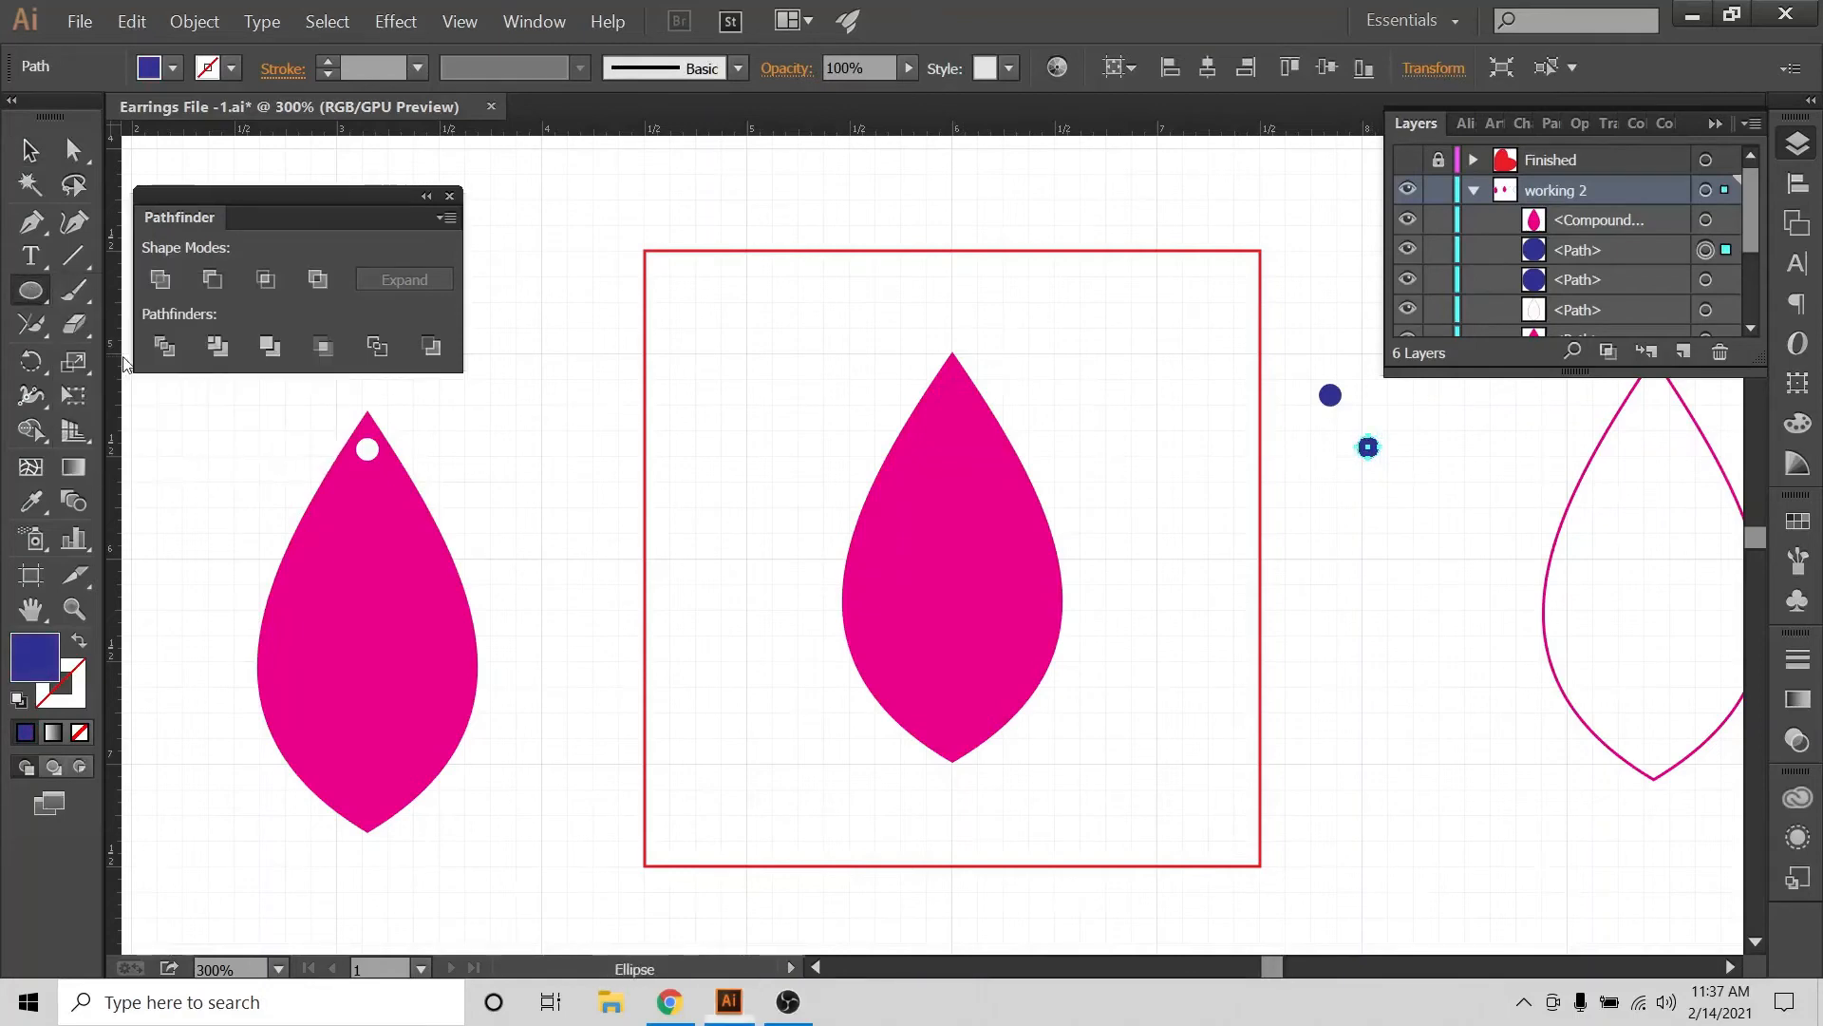
left_click(27, 152)
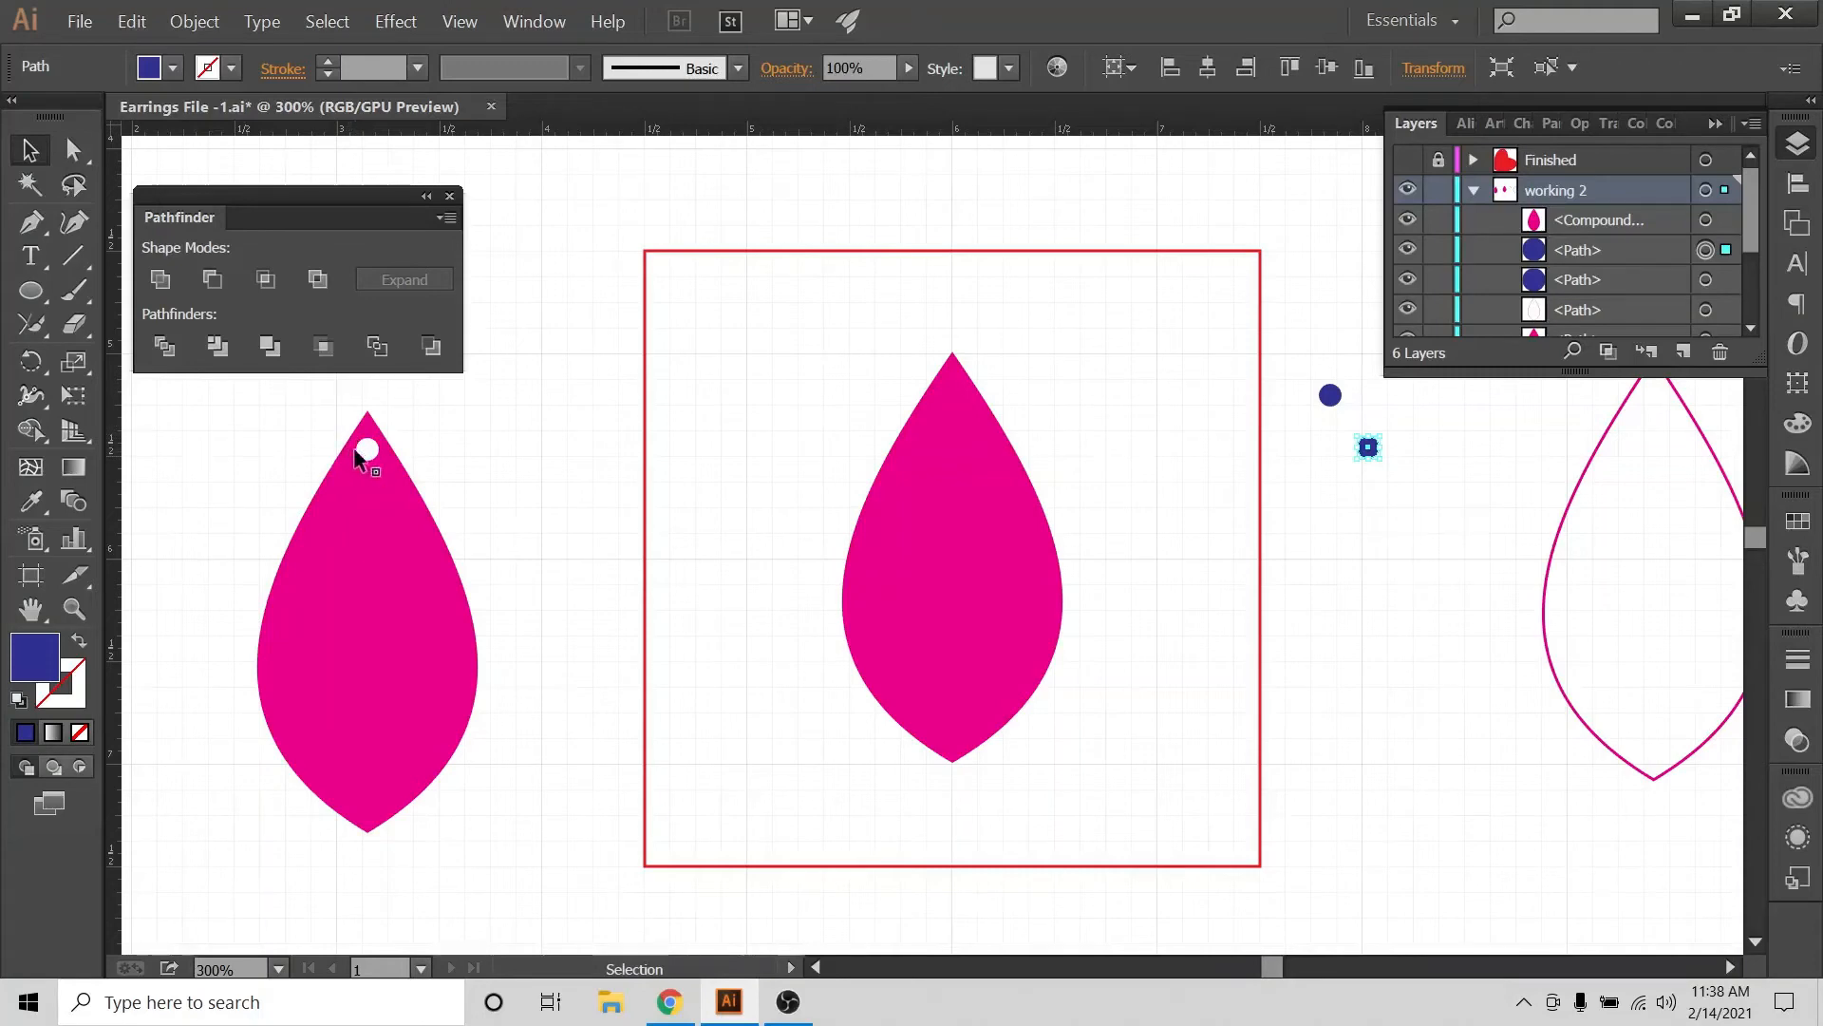
Draw a small circle over the framed teardrop's upper end and fill it with CMYK Magenta
left_click(29, 295)
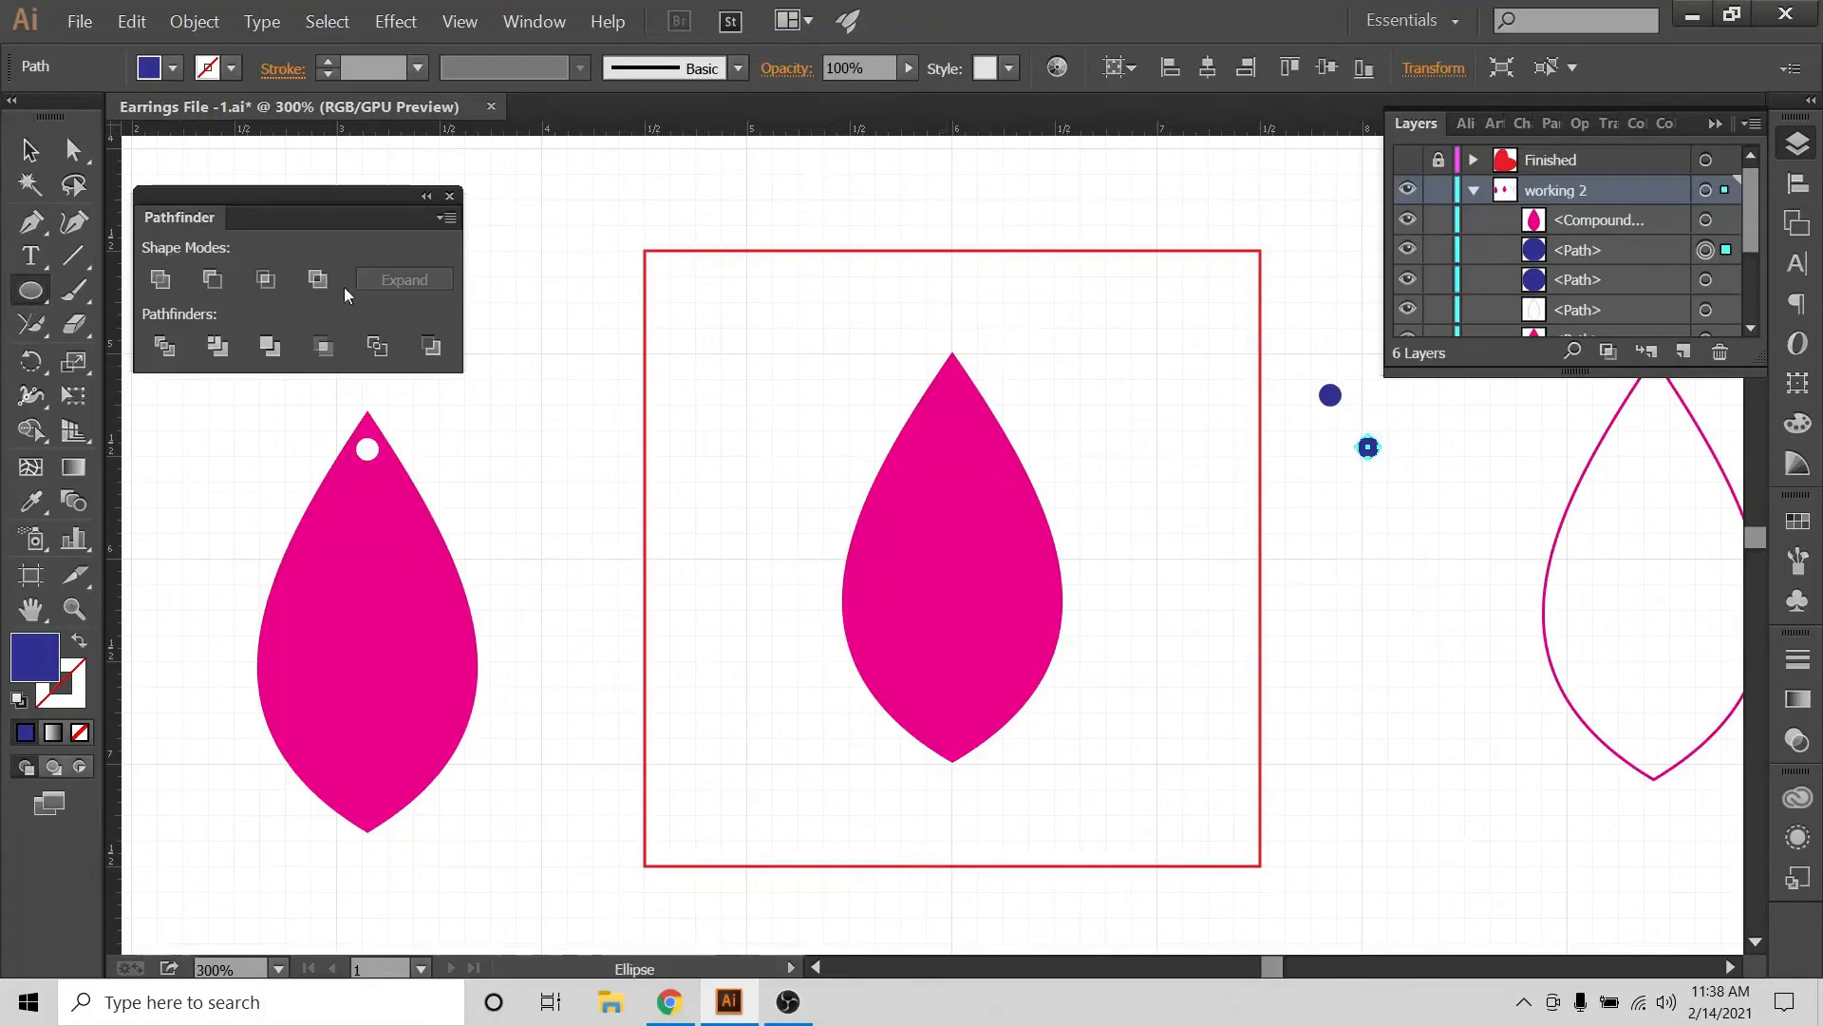
left_click_drag(949, 416, 953, 428)
left_click(27, 155)
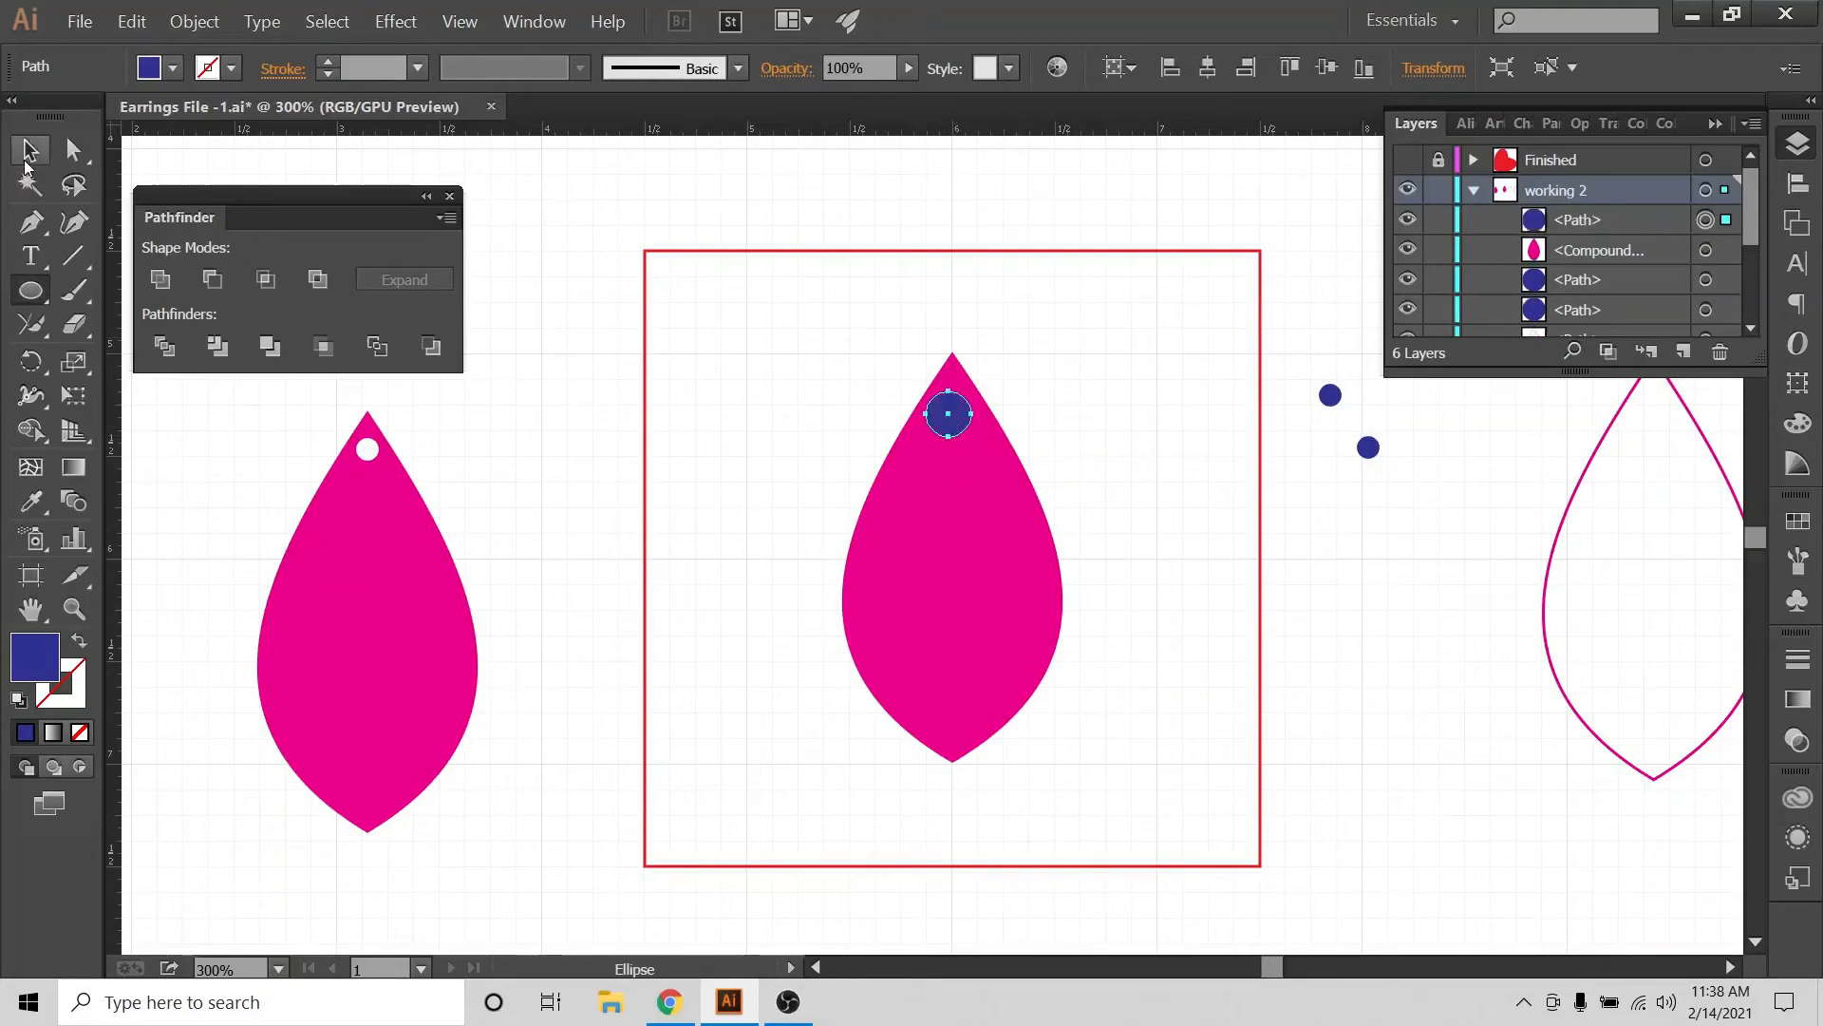
left_click_drag(801, 342, 1187, 594)
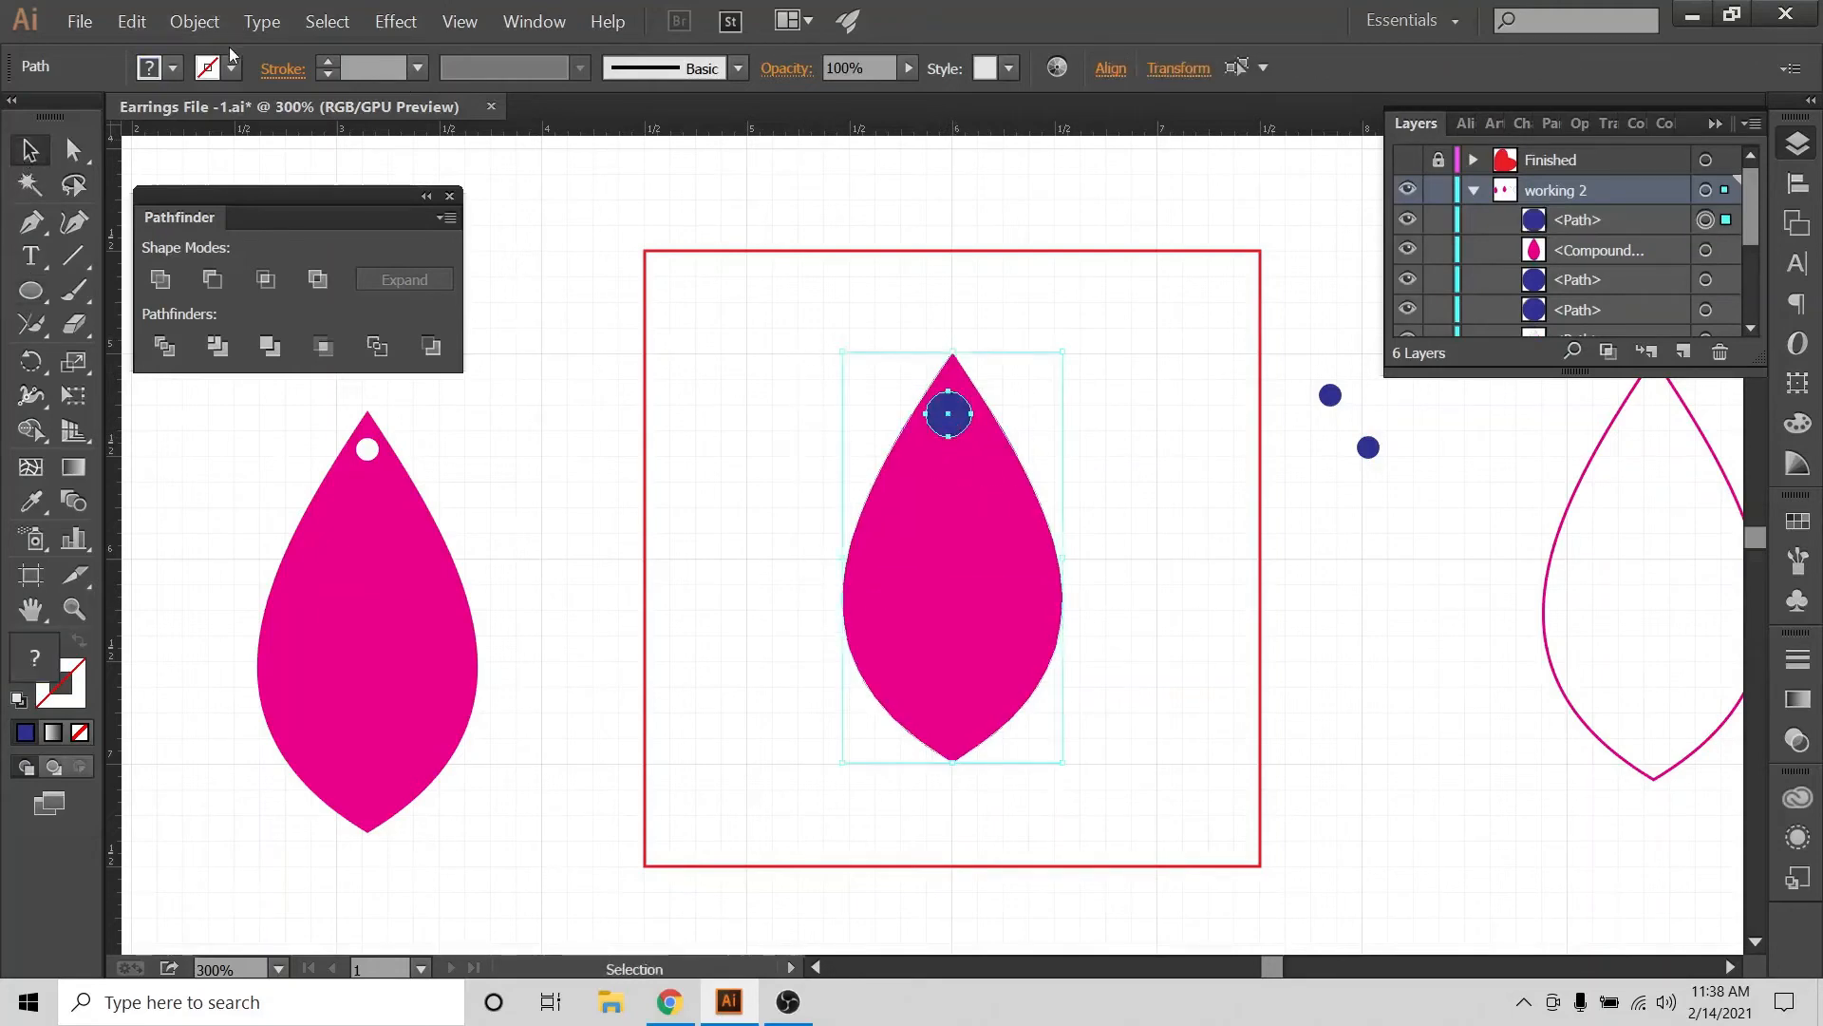
left_click(149, 68)
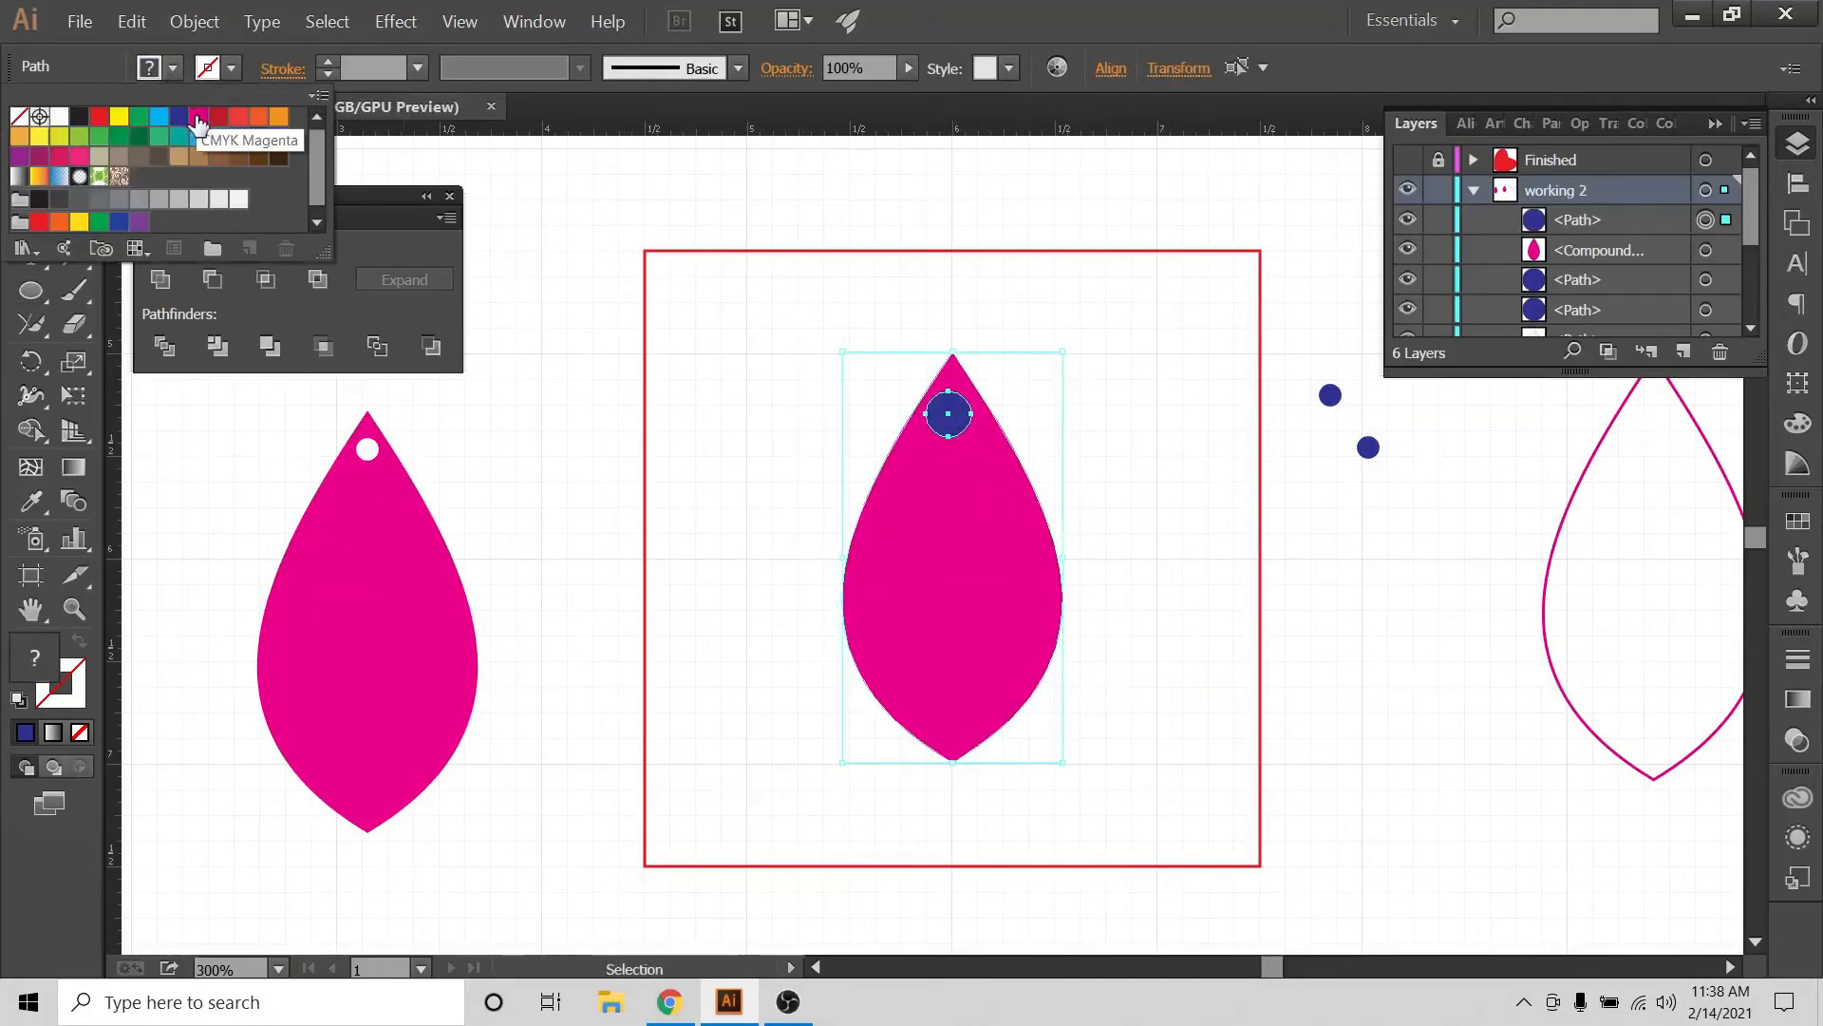
left_click(198, 116)
left_click(750, 302)
left_click(806, 358)
Move the magenta circle up so it covers the framed teardrop's pointed tip
left_click(945, 418)
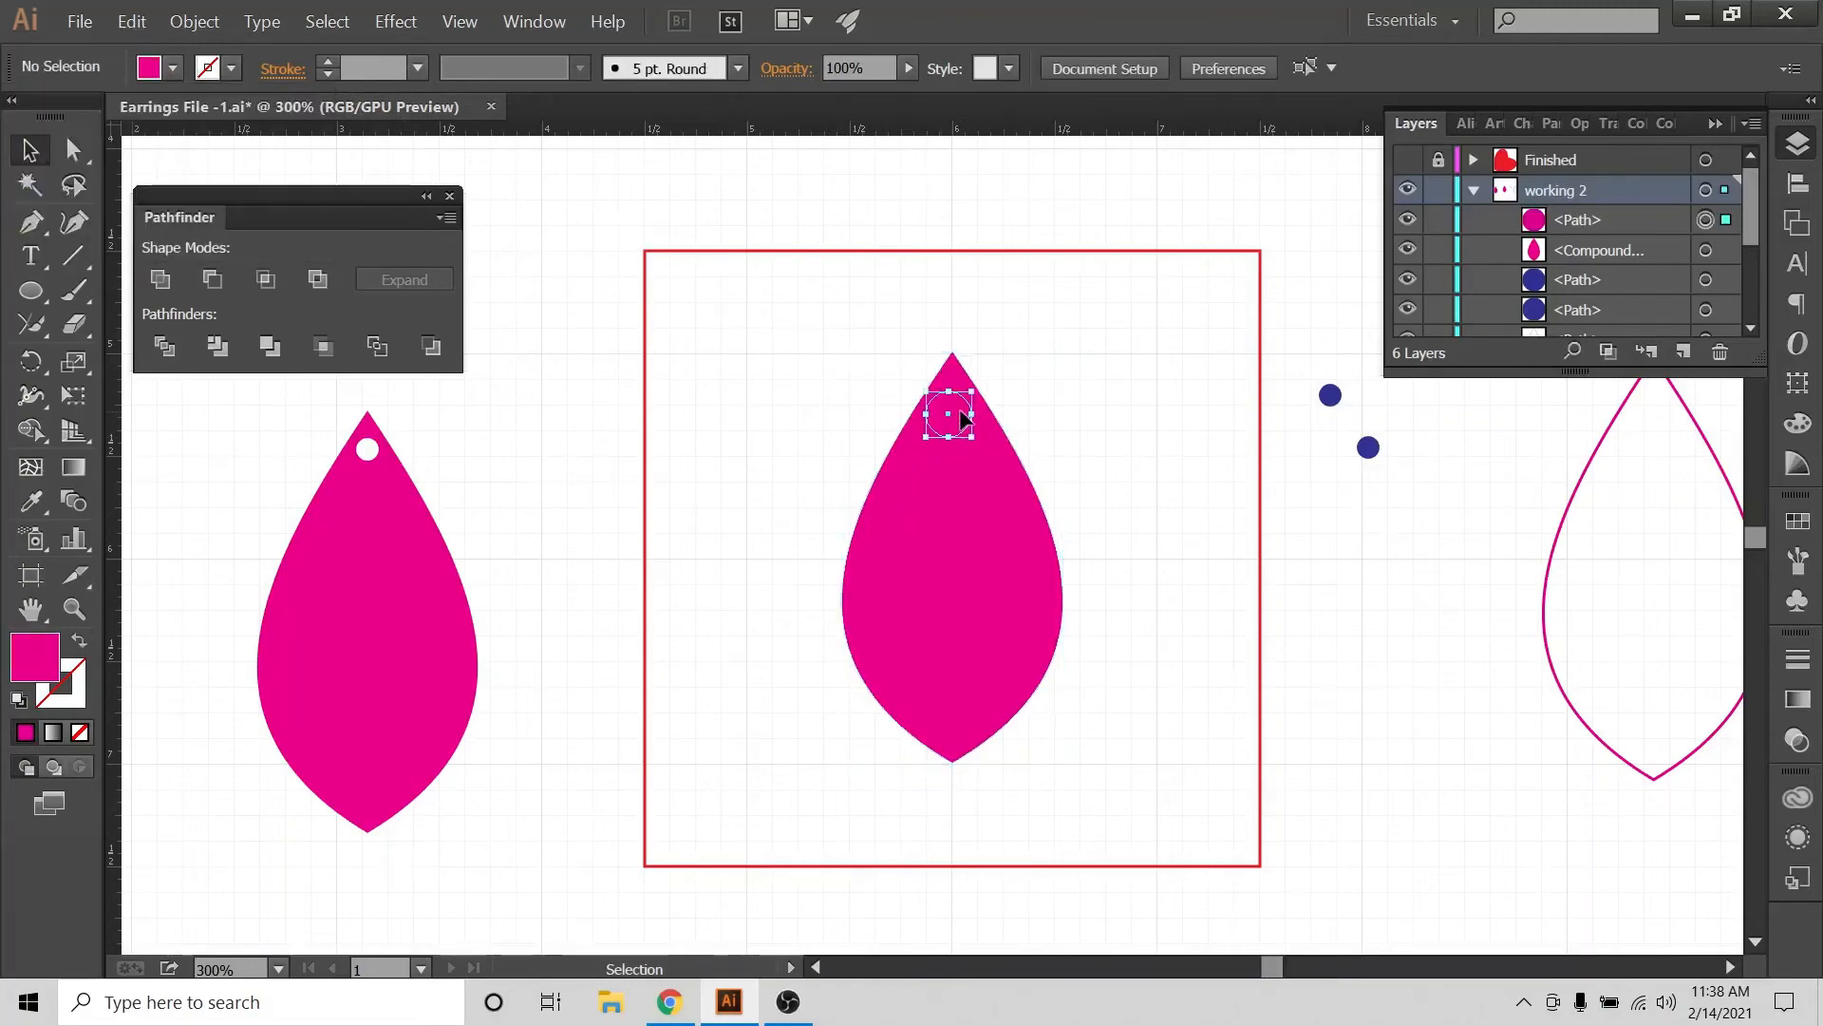
left_click_drag(951, 414, 953, 378)
left_click(1033, 380)
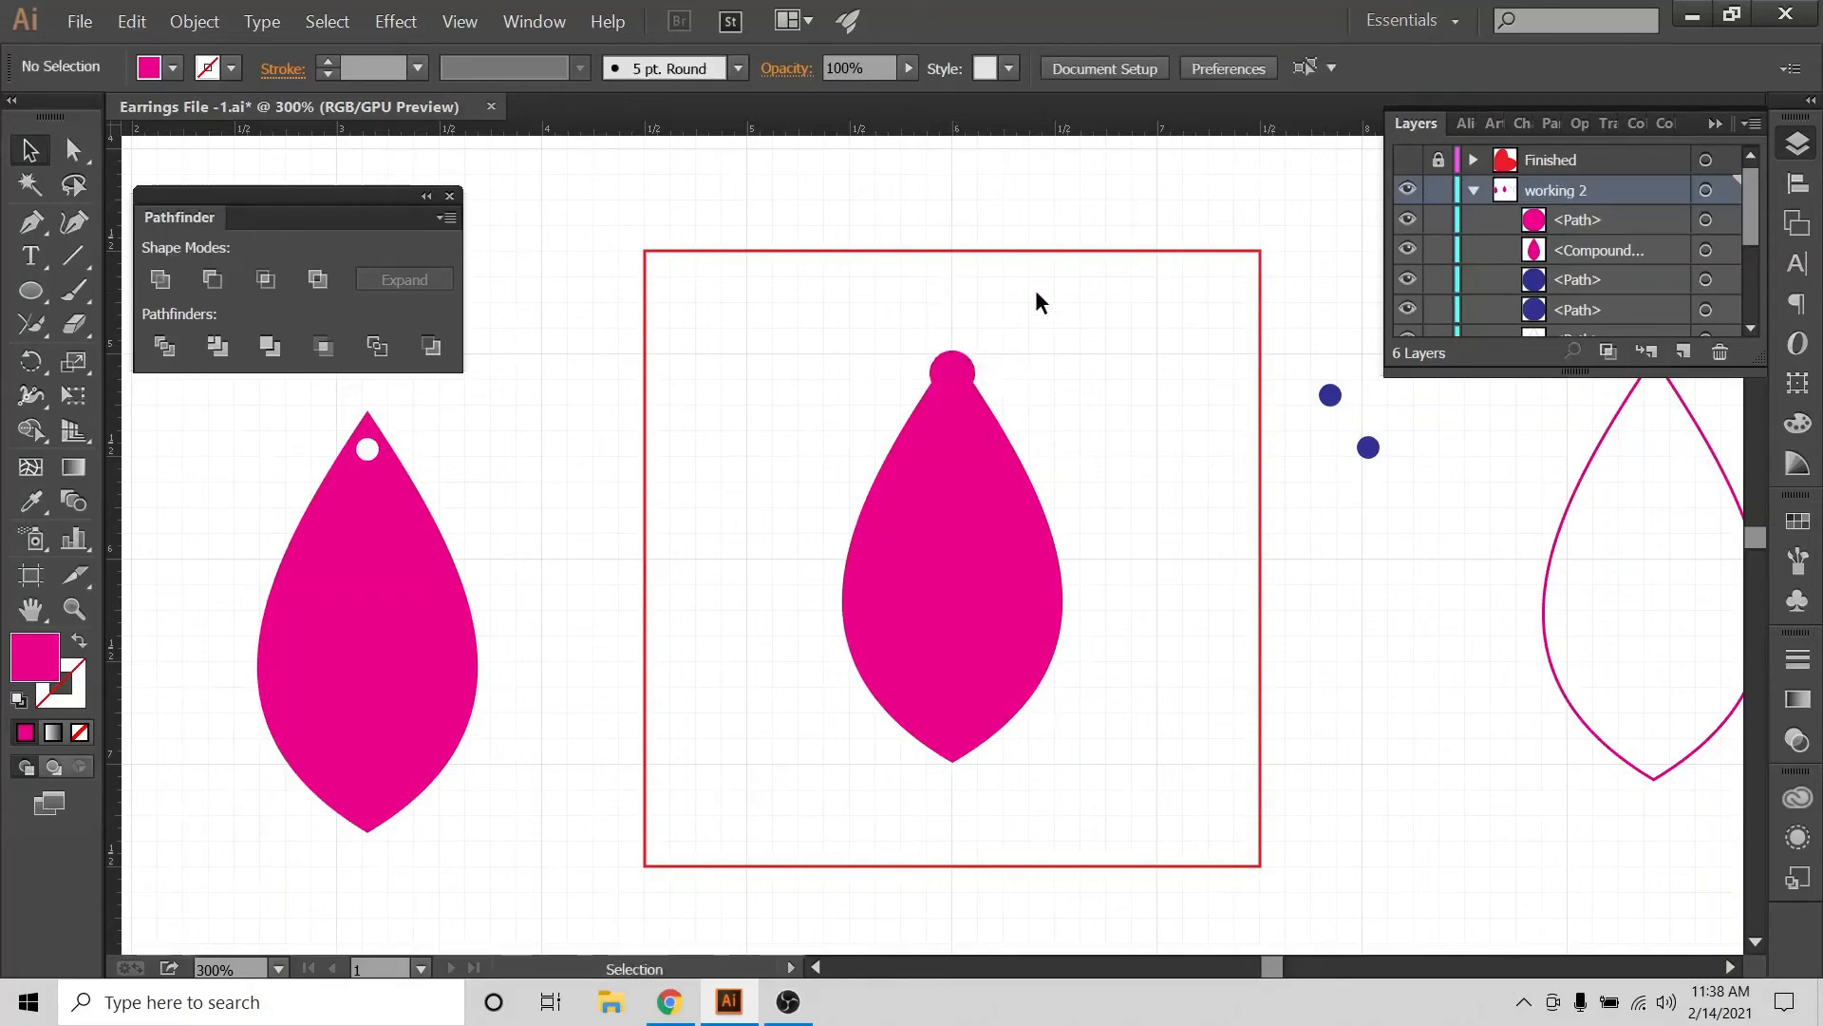
Horizontally center the teardrop and its magenta tip circle on the artboard
left_click_drag(1040, 302, 802, 814)
left_click(1797, 184)
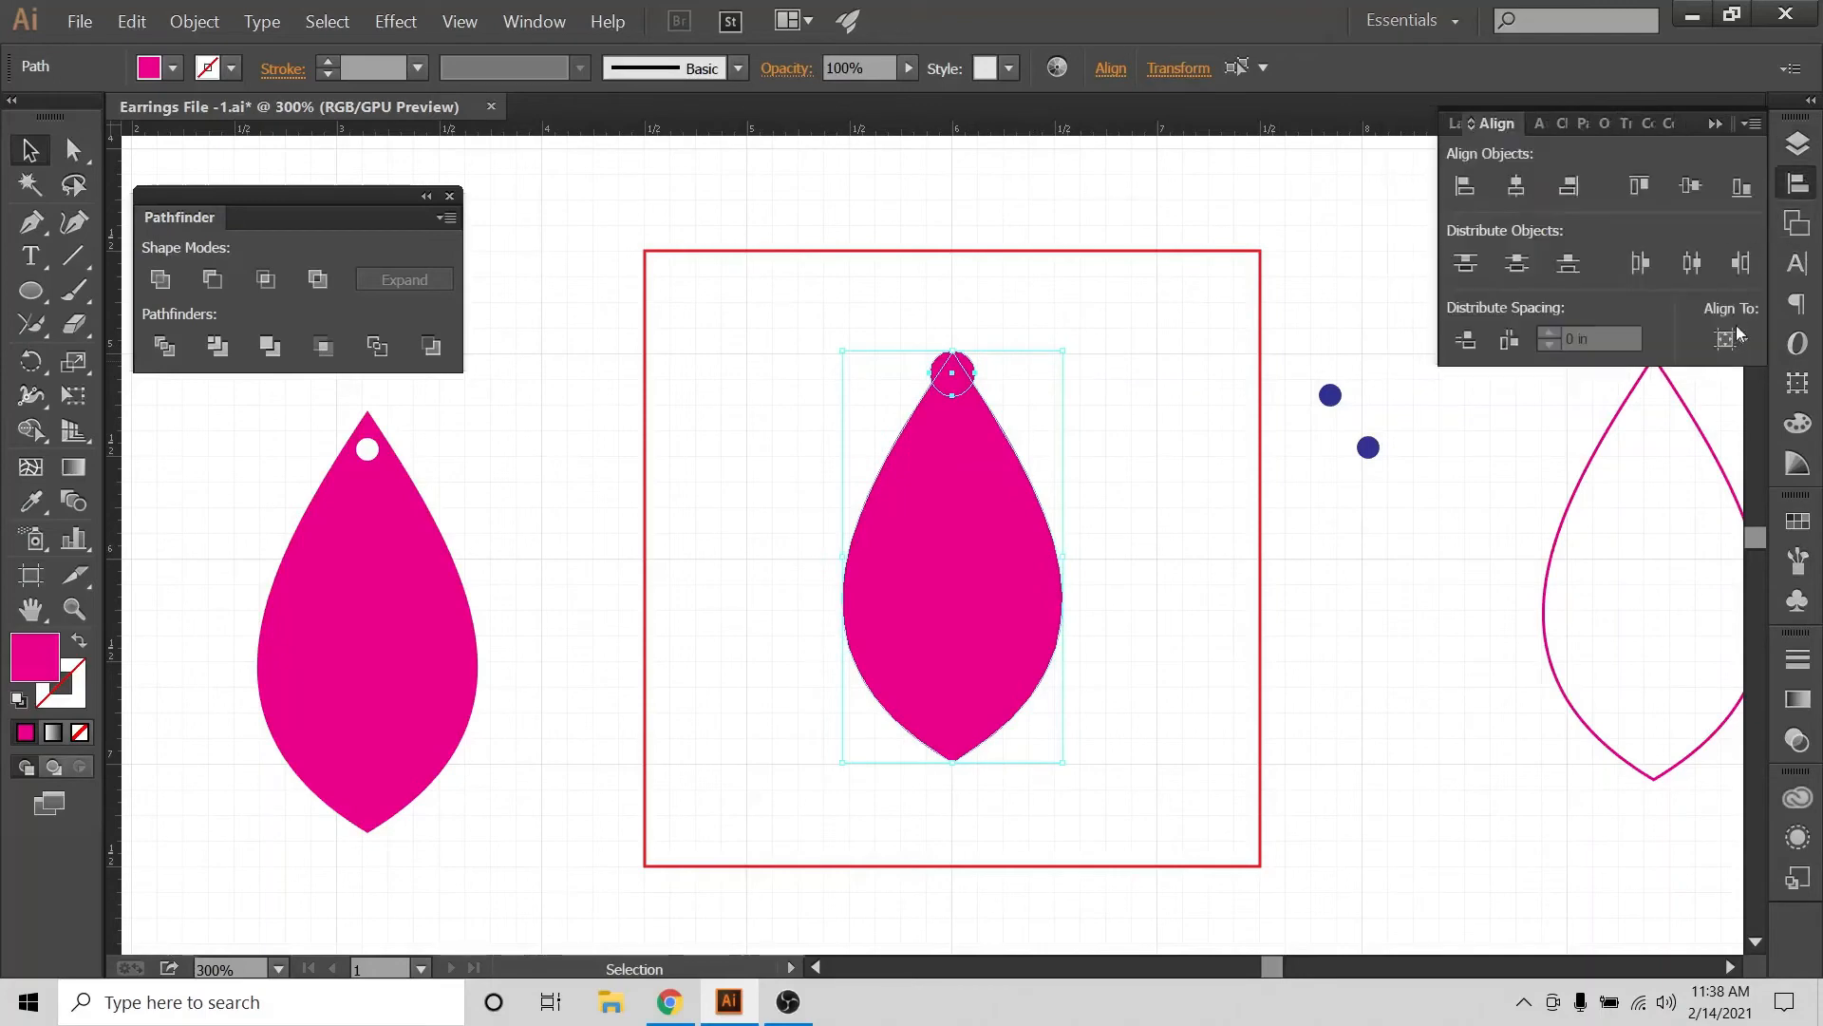
left_click(1730, 339)
left_click(1519, 188)
left_click(1098, 278)
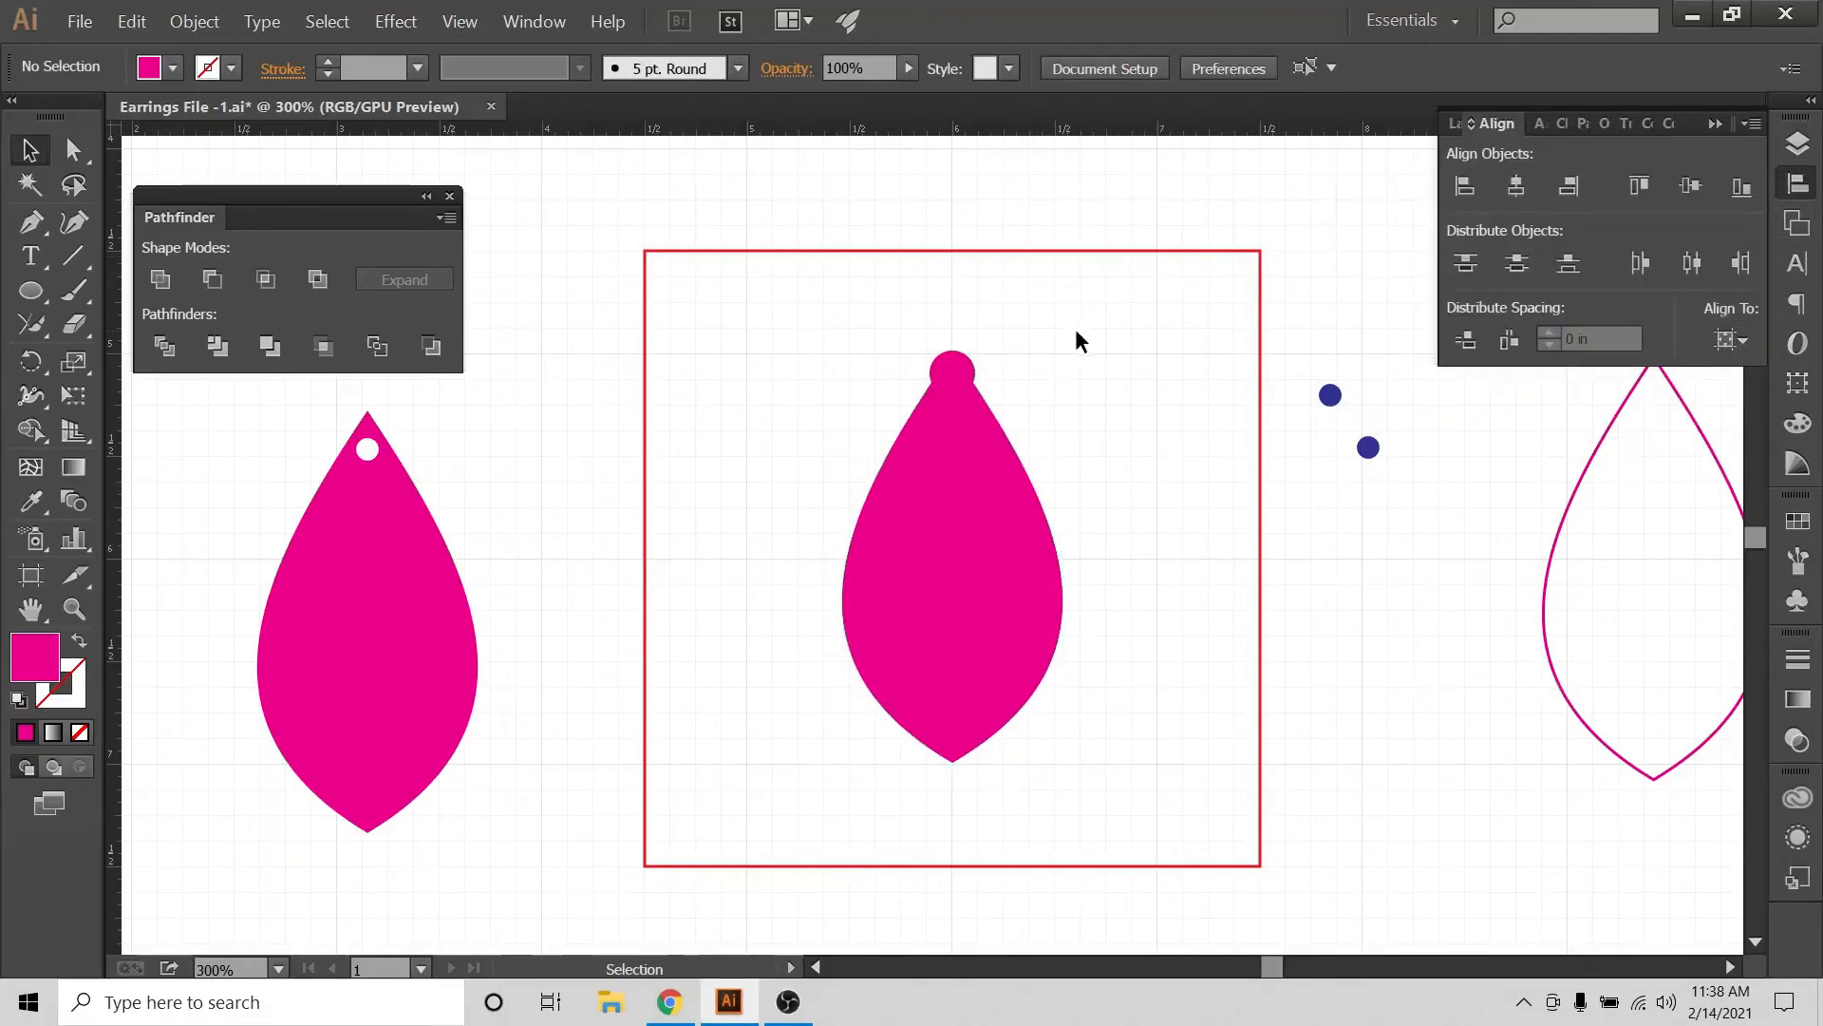
left_click(953, 370)
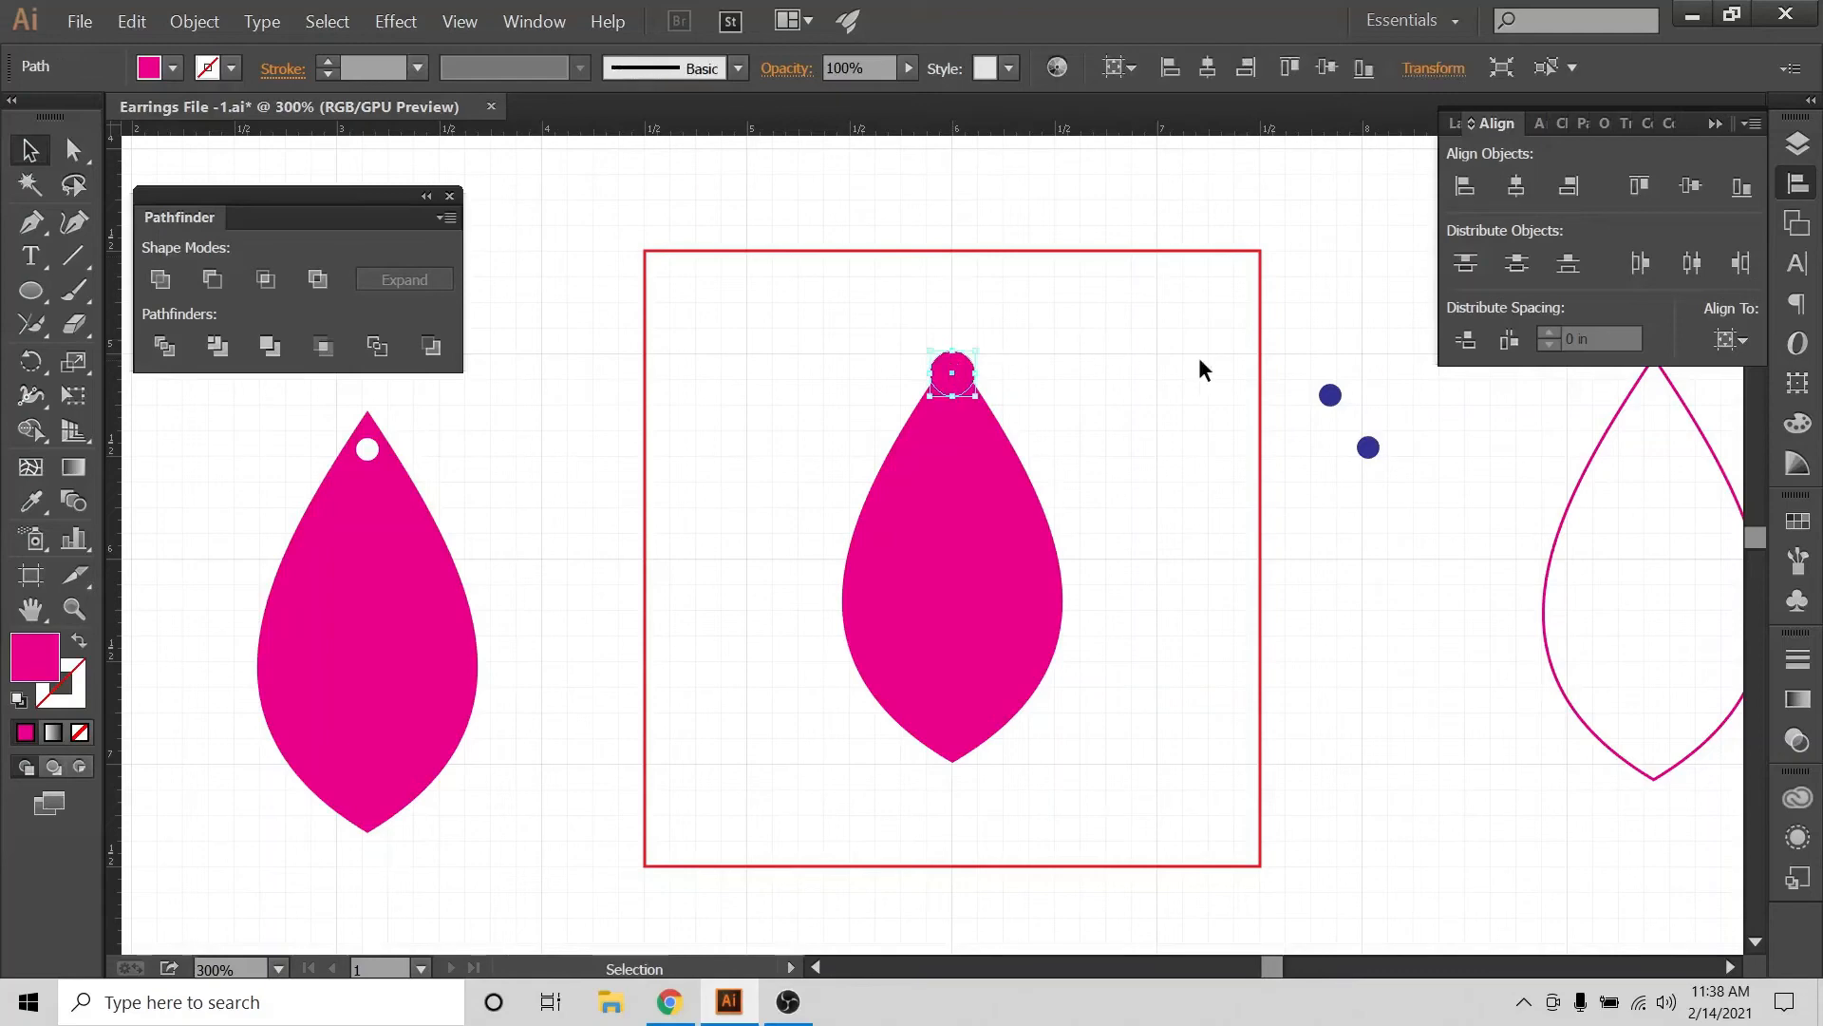
left_click(1099, 382)
Duplicate the lower blue circle outside the frame and place the copy inside the magenta tip circle
left_click(1368, 447)
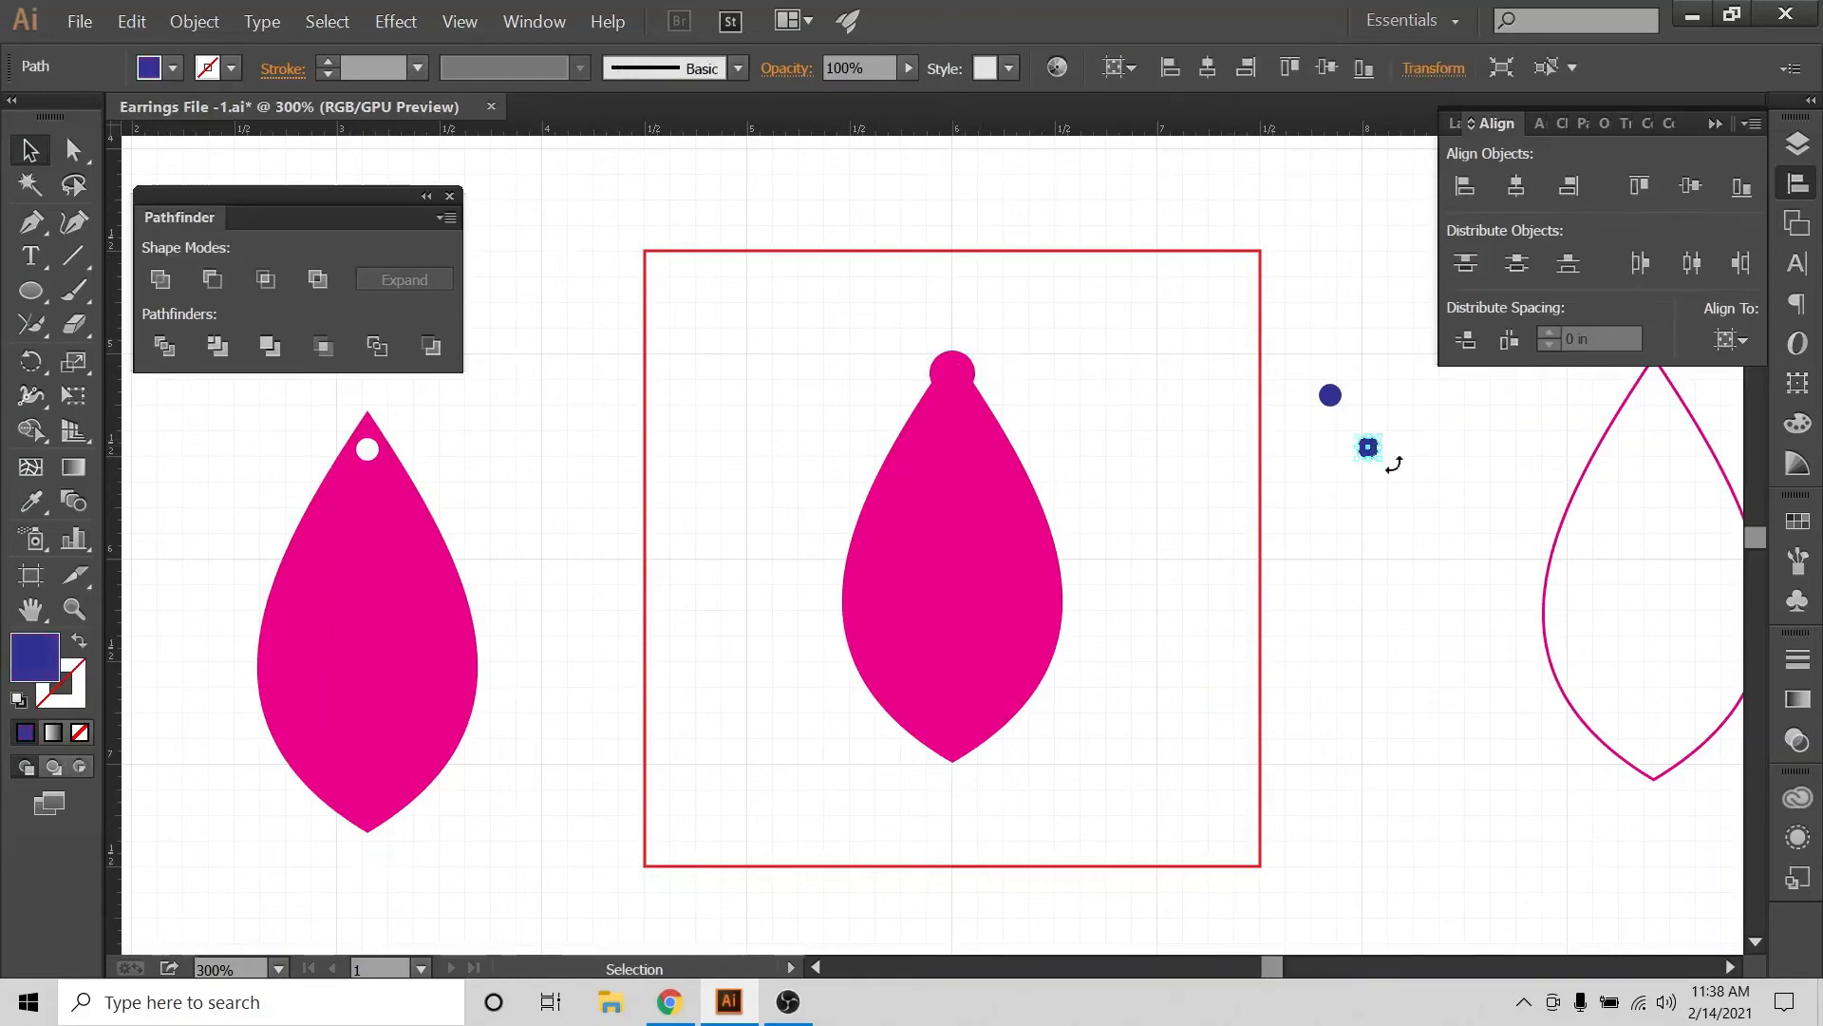
key("ctrl+c")
key("ctrl+v")
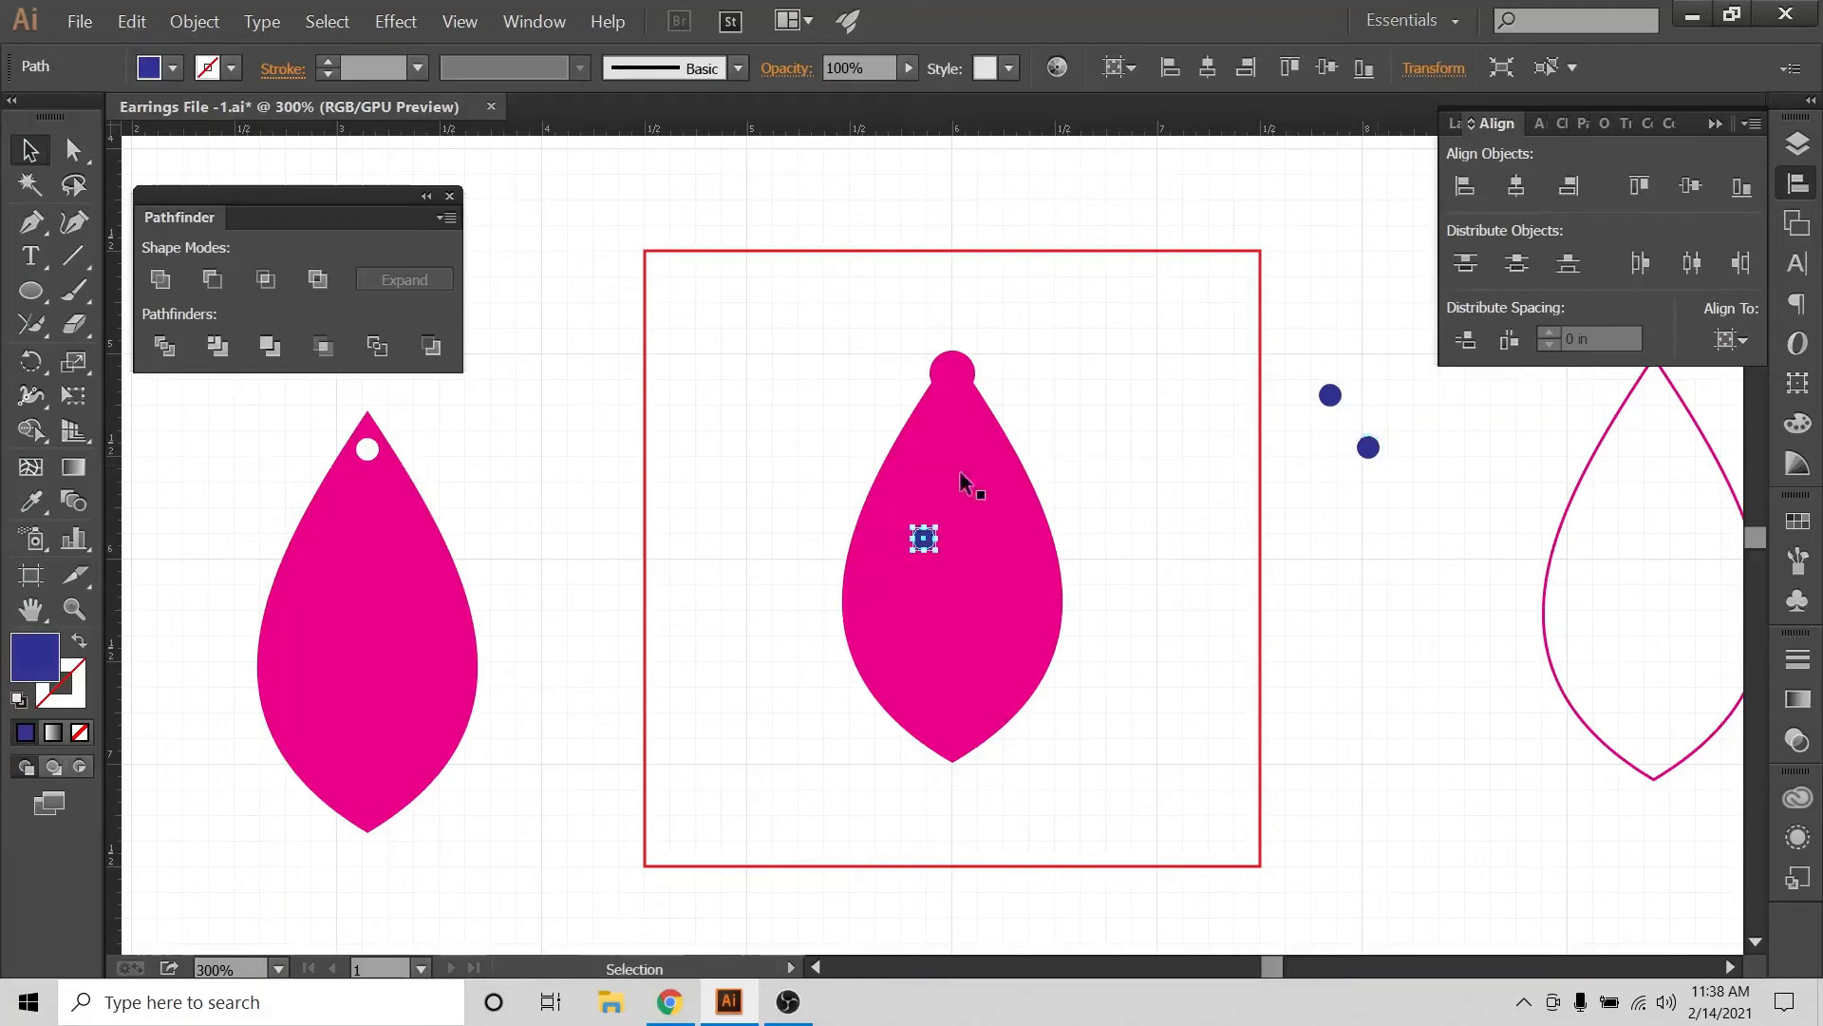
left_click_drag(928, 533, 954, 381)
left_click_drag(950, 377, 951, 380)
left_click(1033, 376)
Enlarge the magenta tip circle slightly and nudge it down around the blue circle
left_click(969, 368)
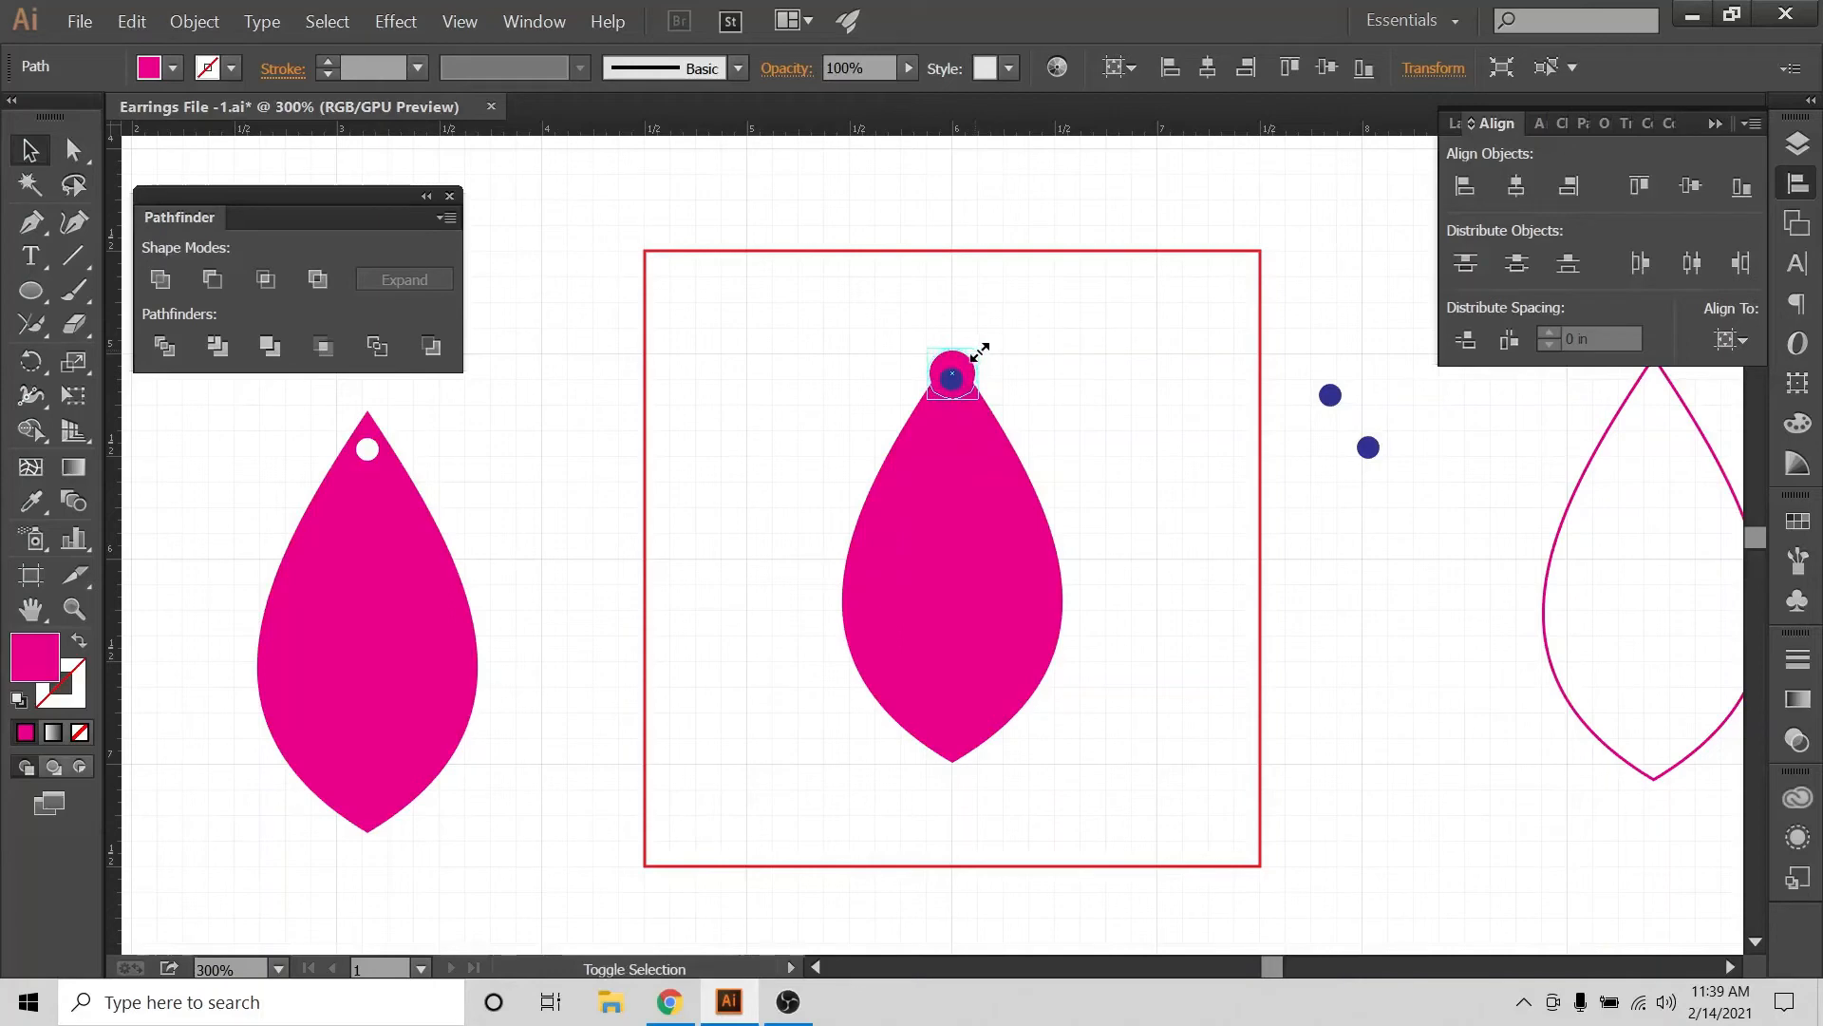
left_click(1037, 361)
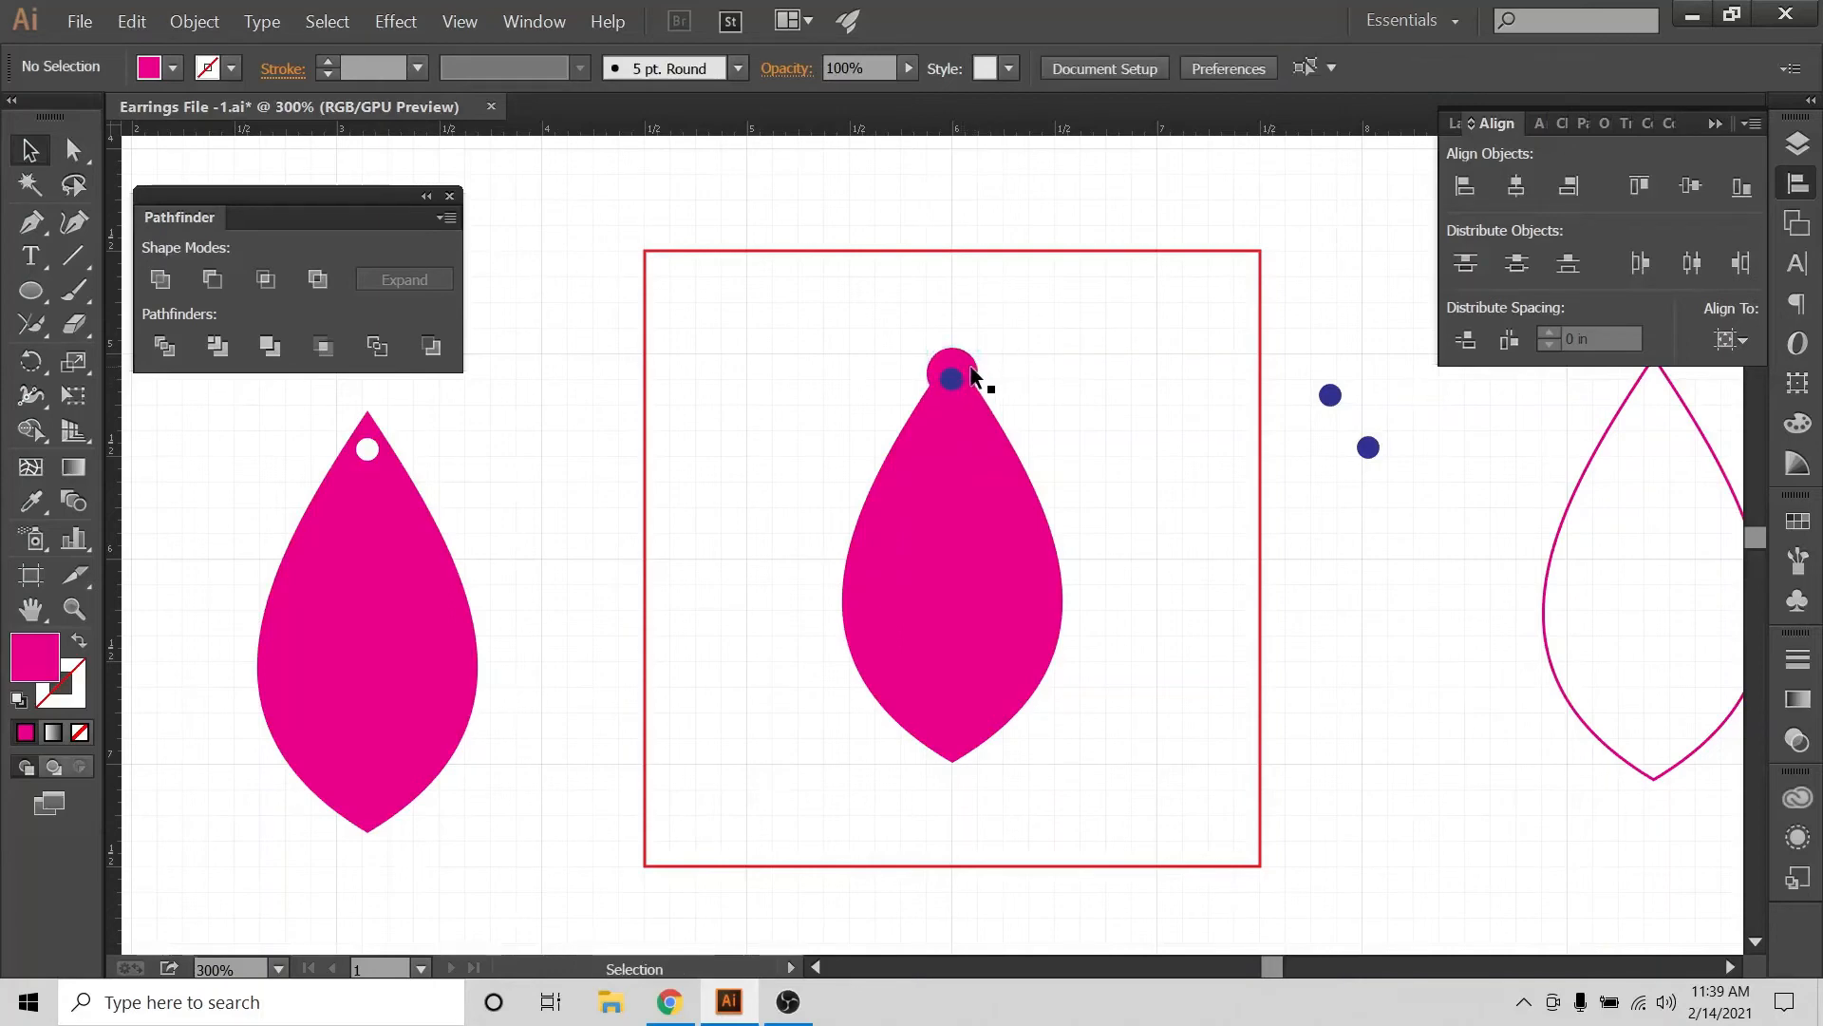
left_click(979, 371)
key("Down")
key("Down")
key("Down")
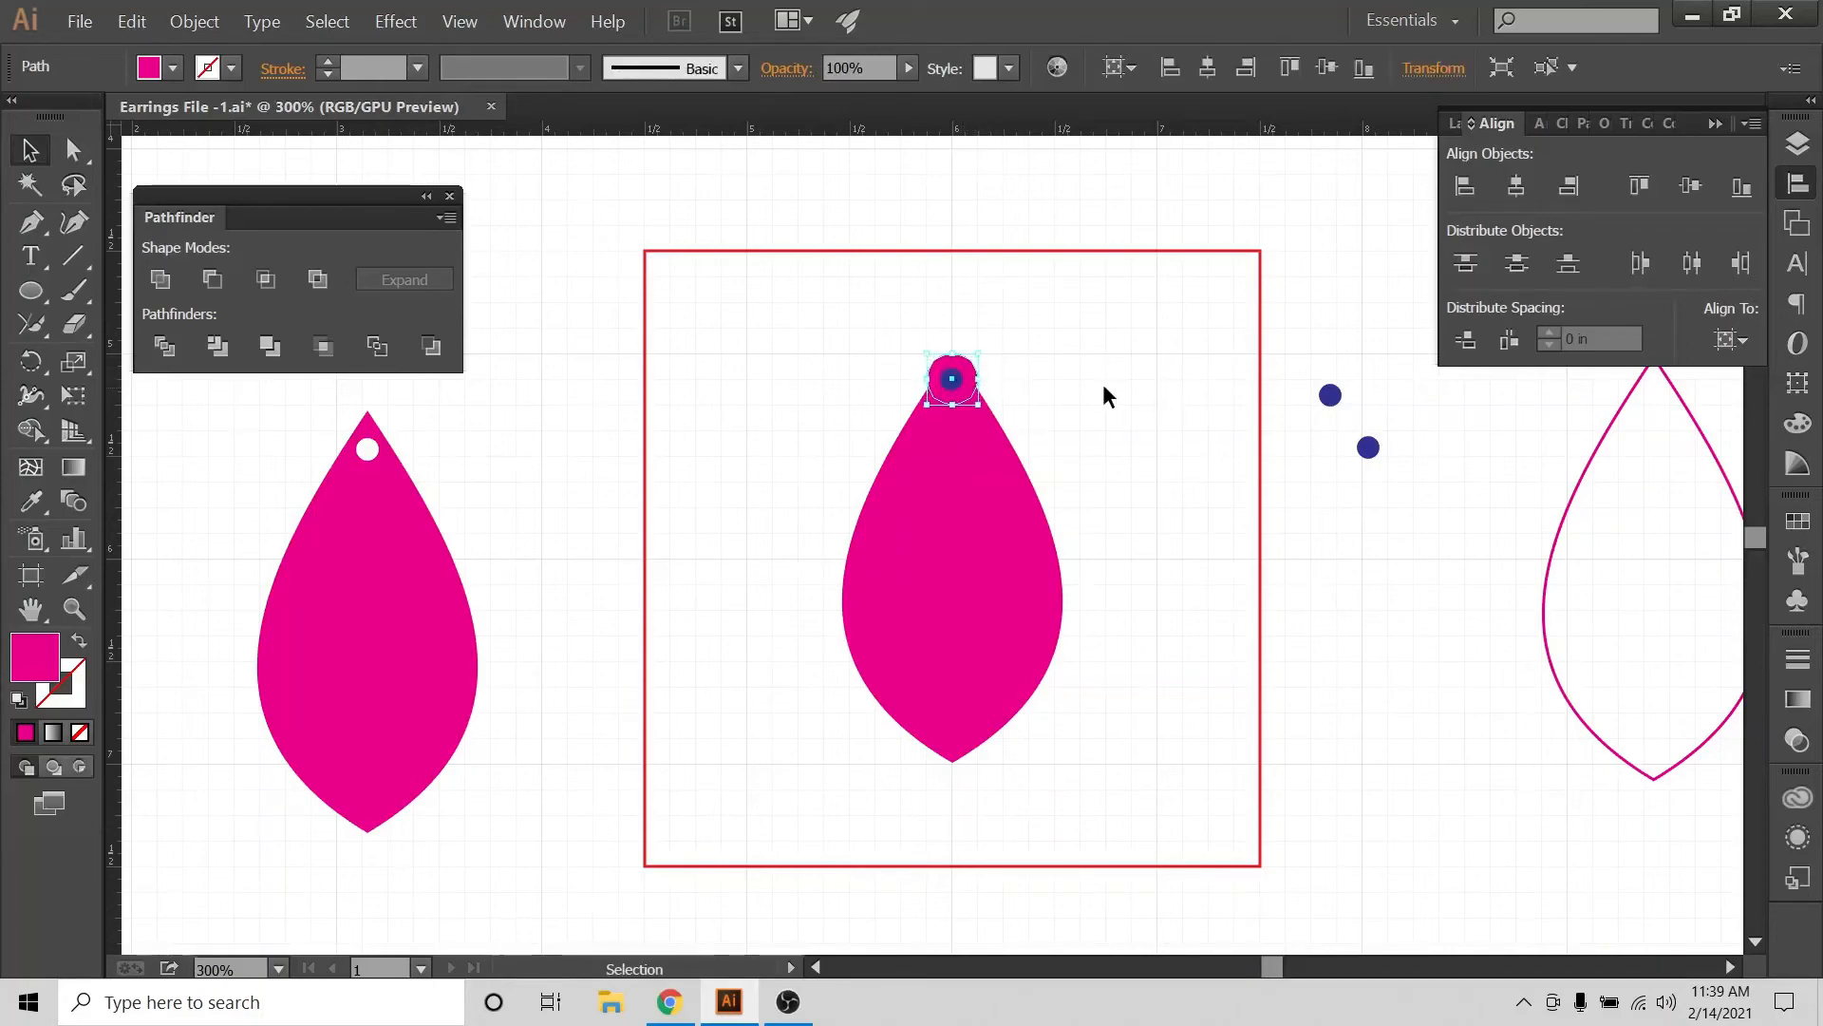
left_click(1042, 384)
left_click(1040, 344)
Horizontally center the teardrop, the magenta circle and the blue circle on the artboard
left_click_drag(1023, 327, 812, 724)
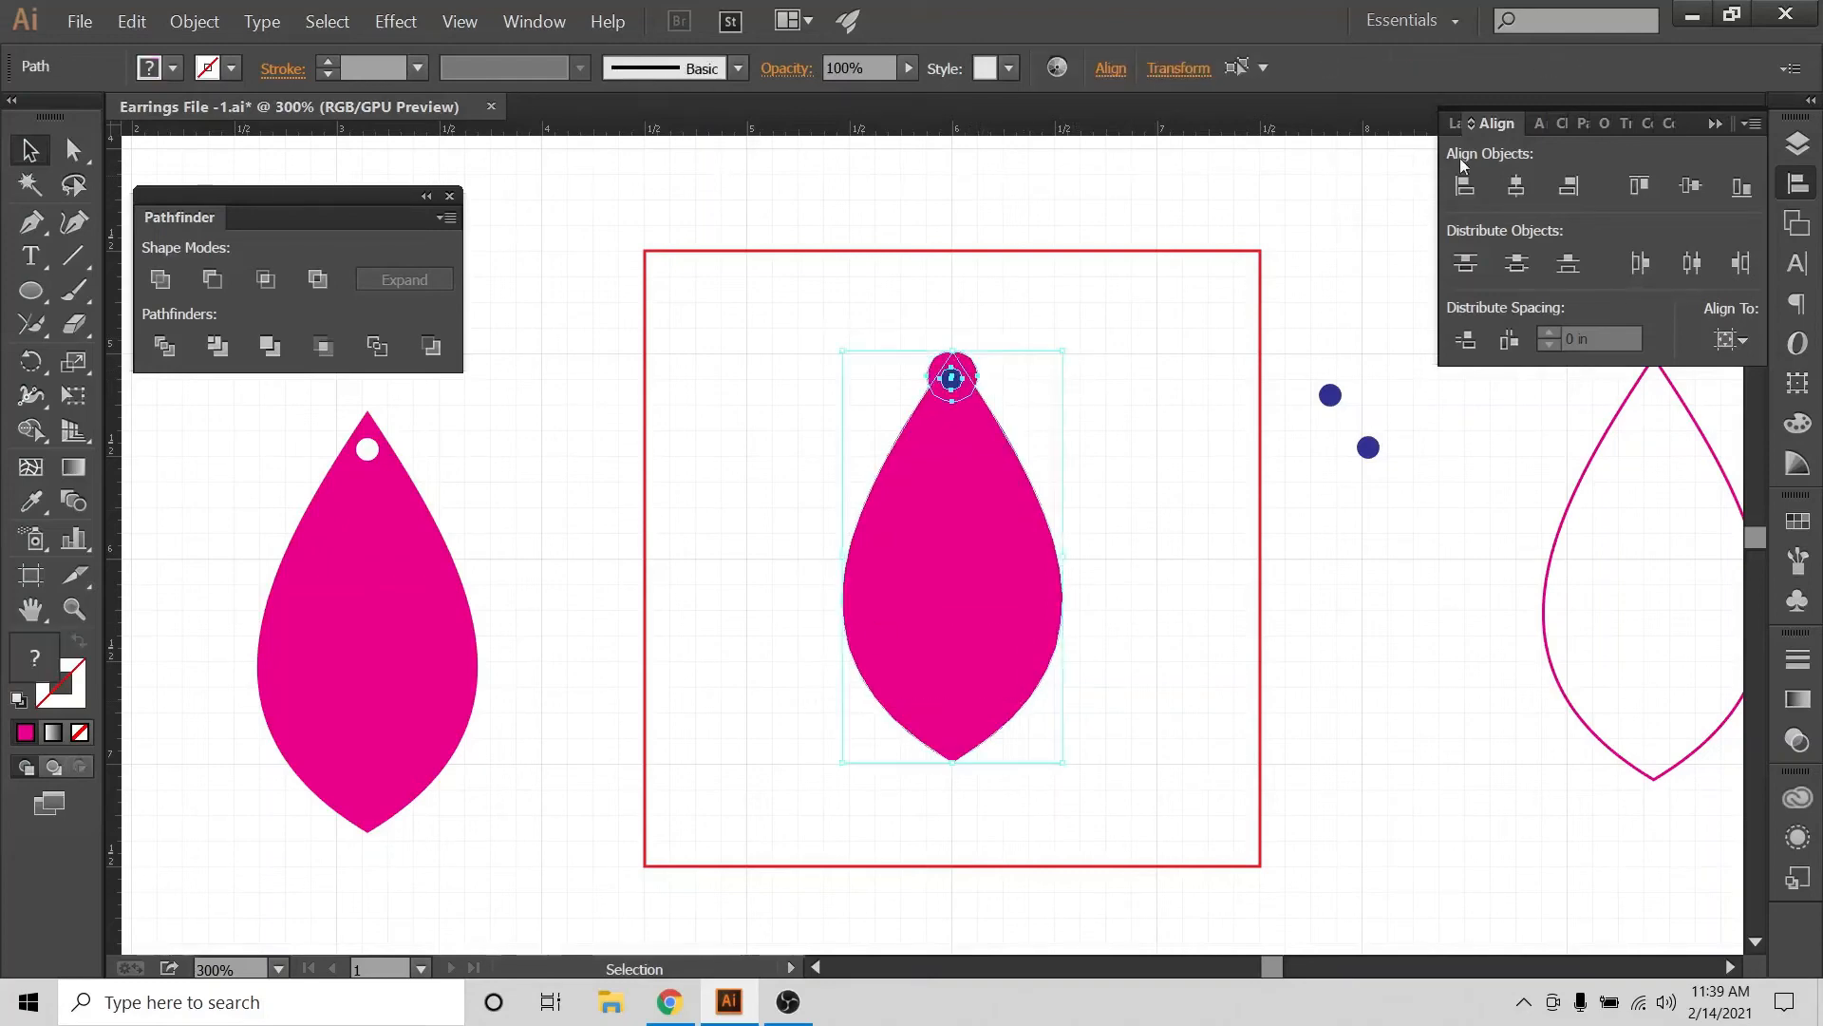
left_click(1516, 187)
left_click(1730, 337)
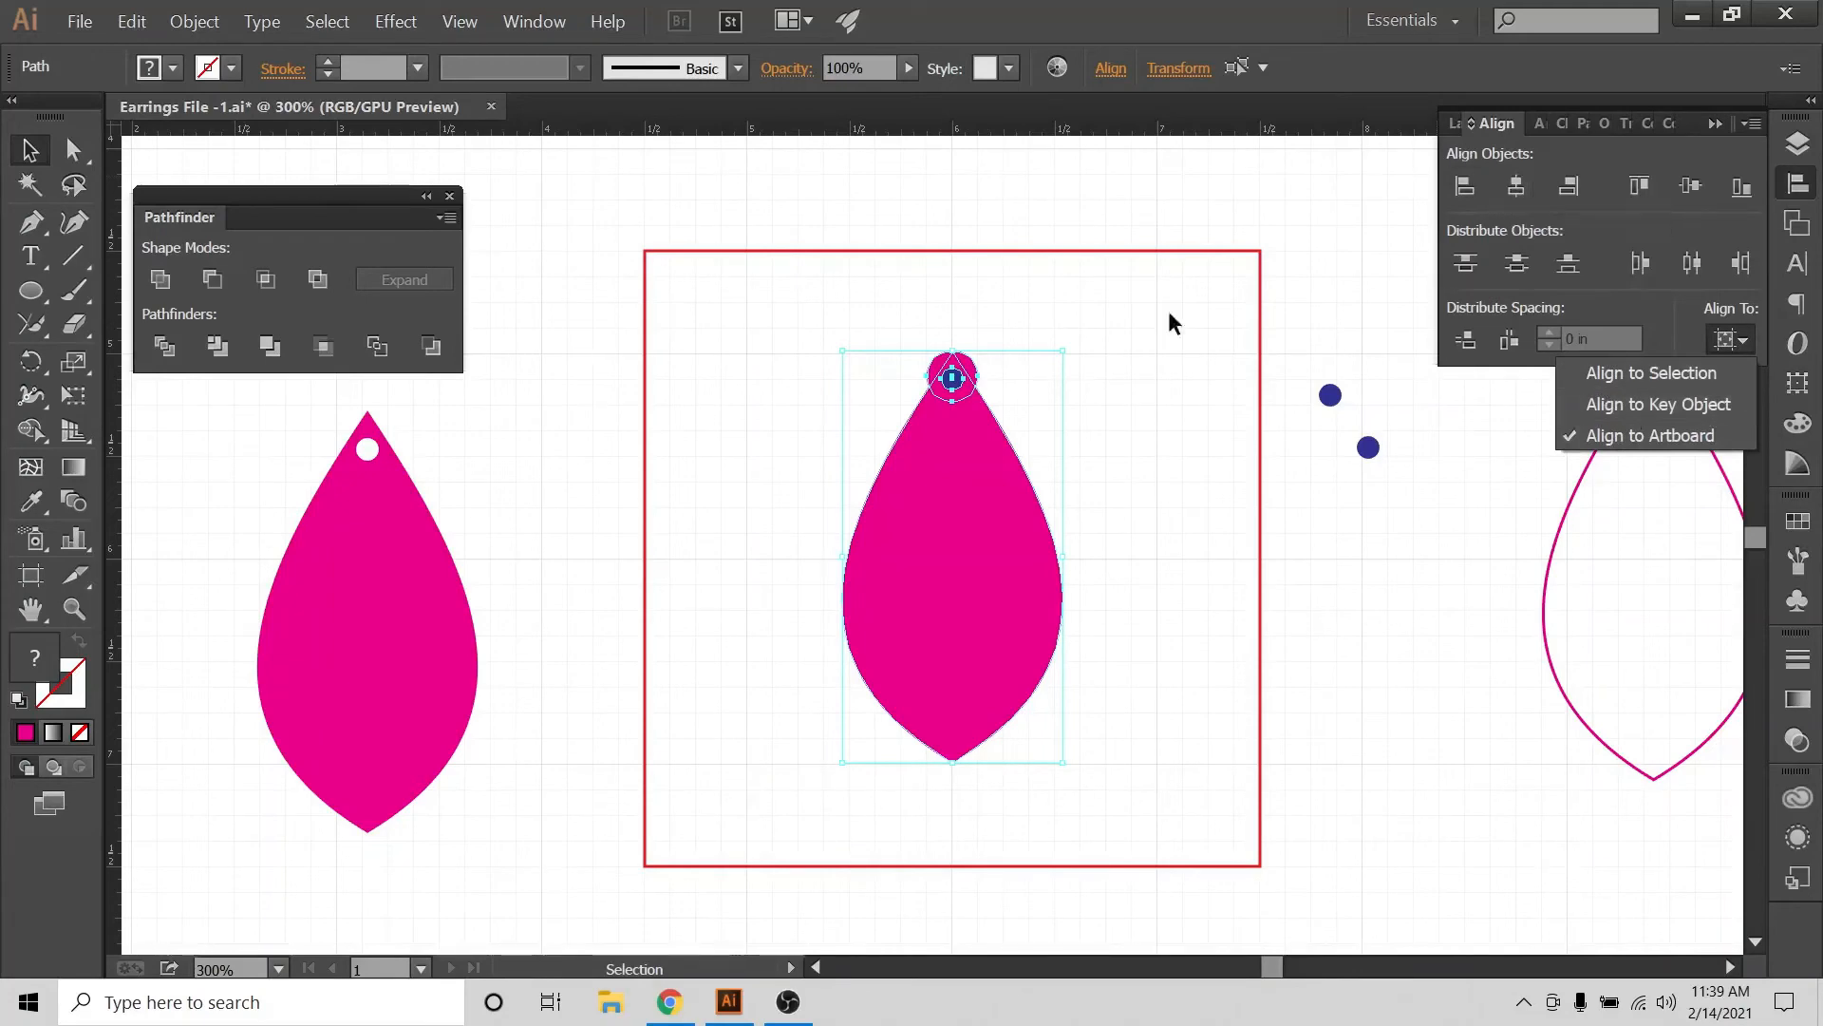
left_click(1086, 318)
left_click(1086, 317)
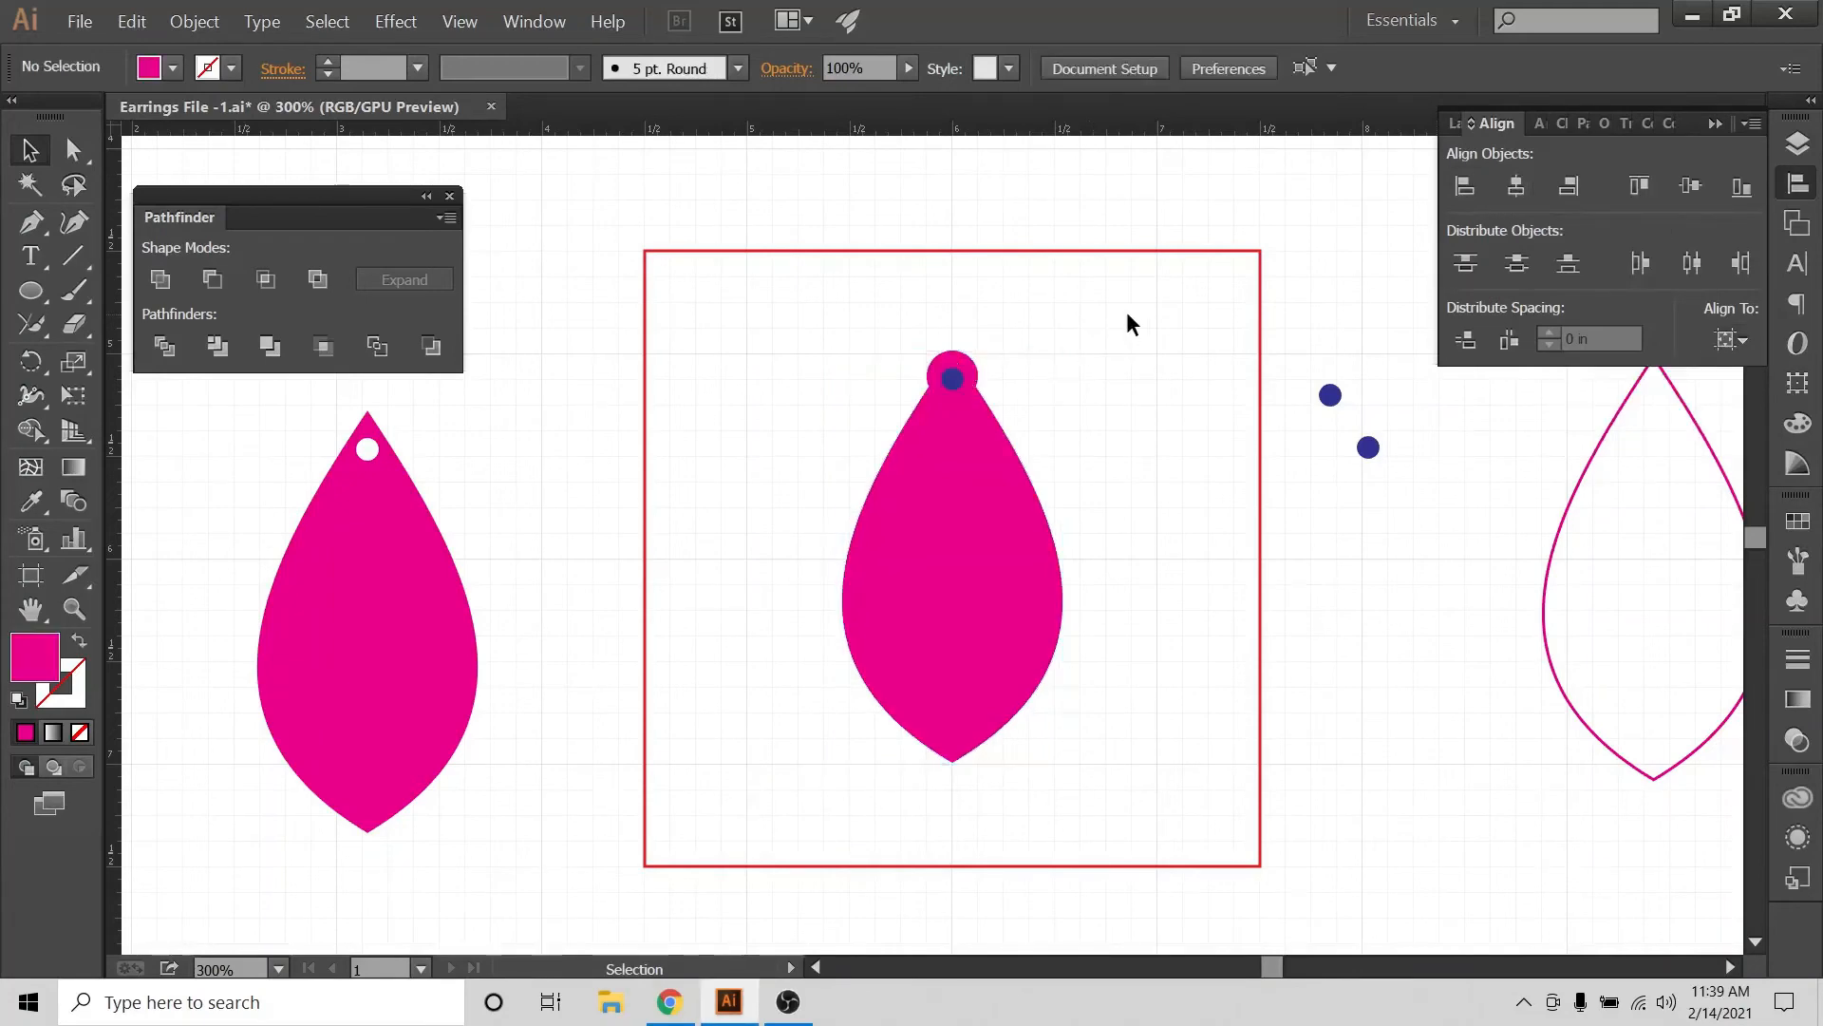
left_click(956, 378)
left_click(1014, 344)
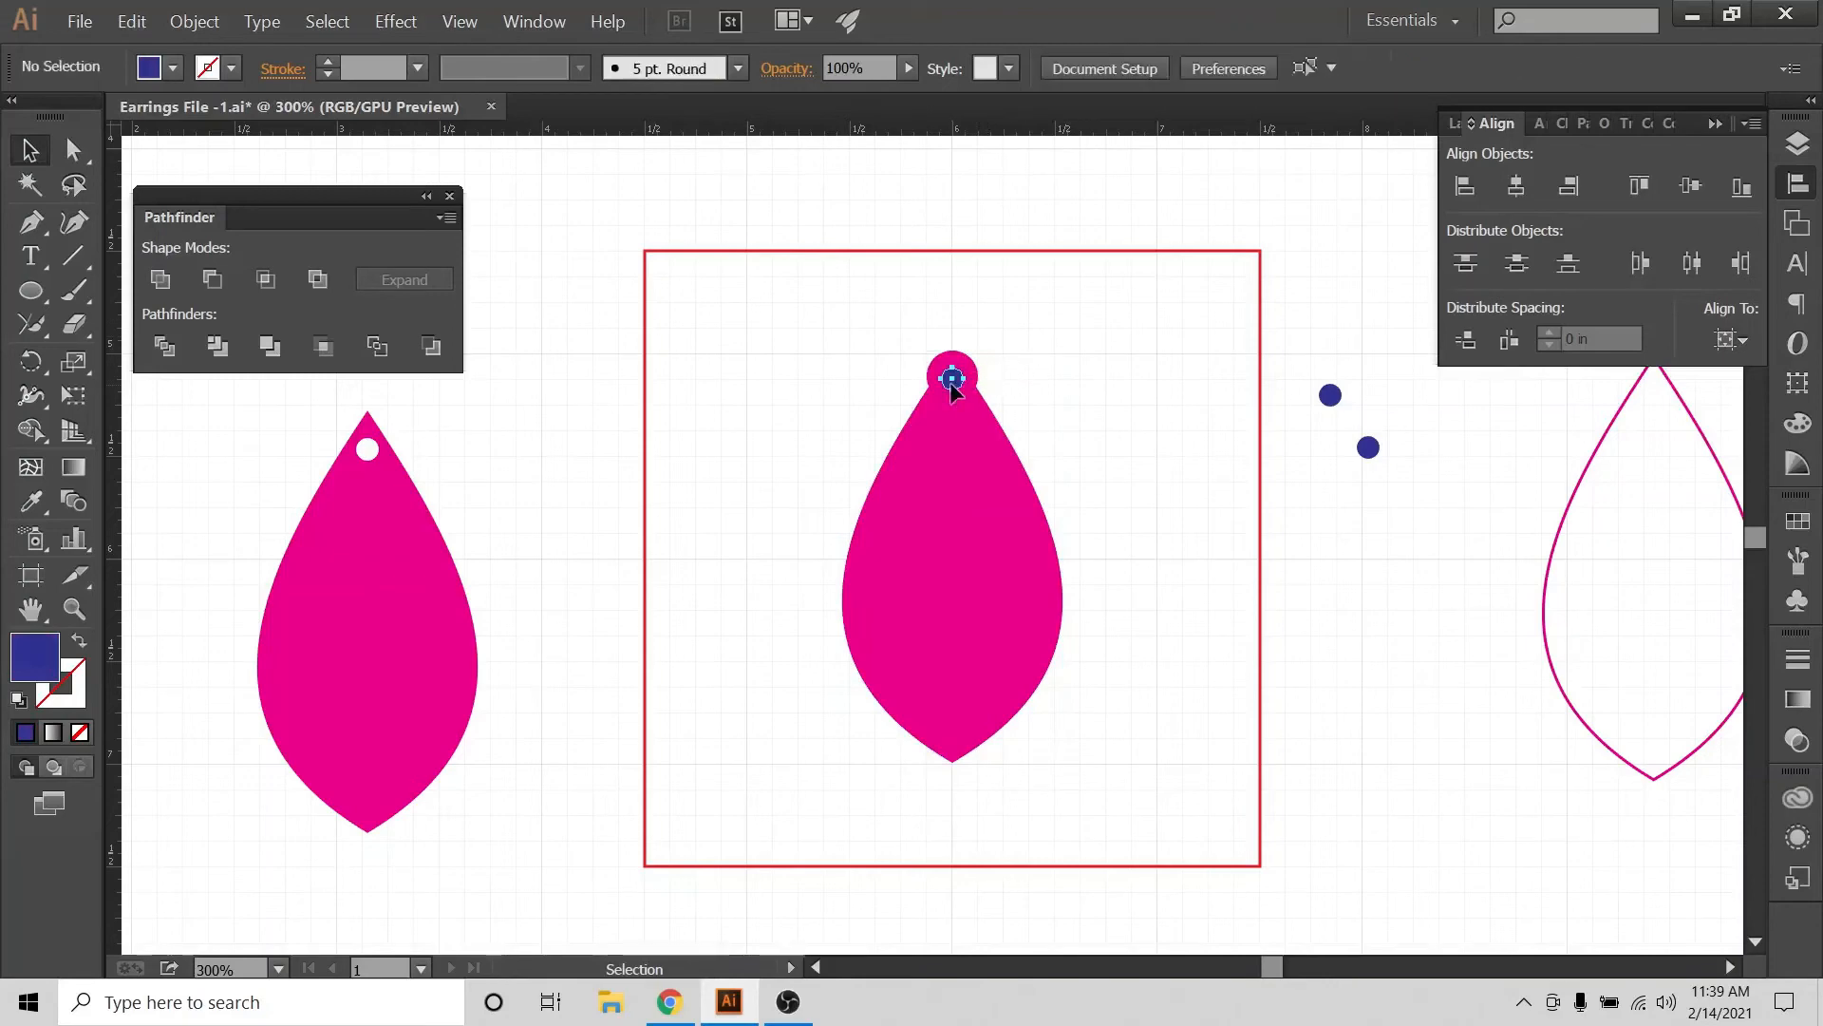
left_click(951, 380)
left_click(1027, 335)
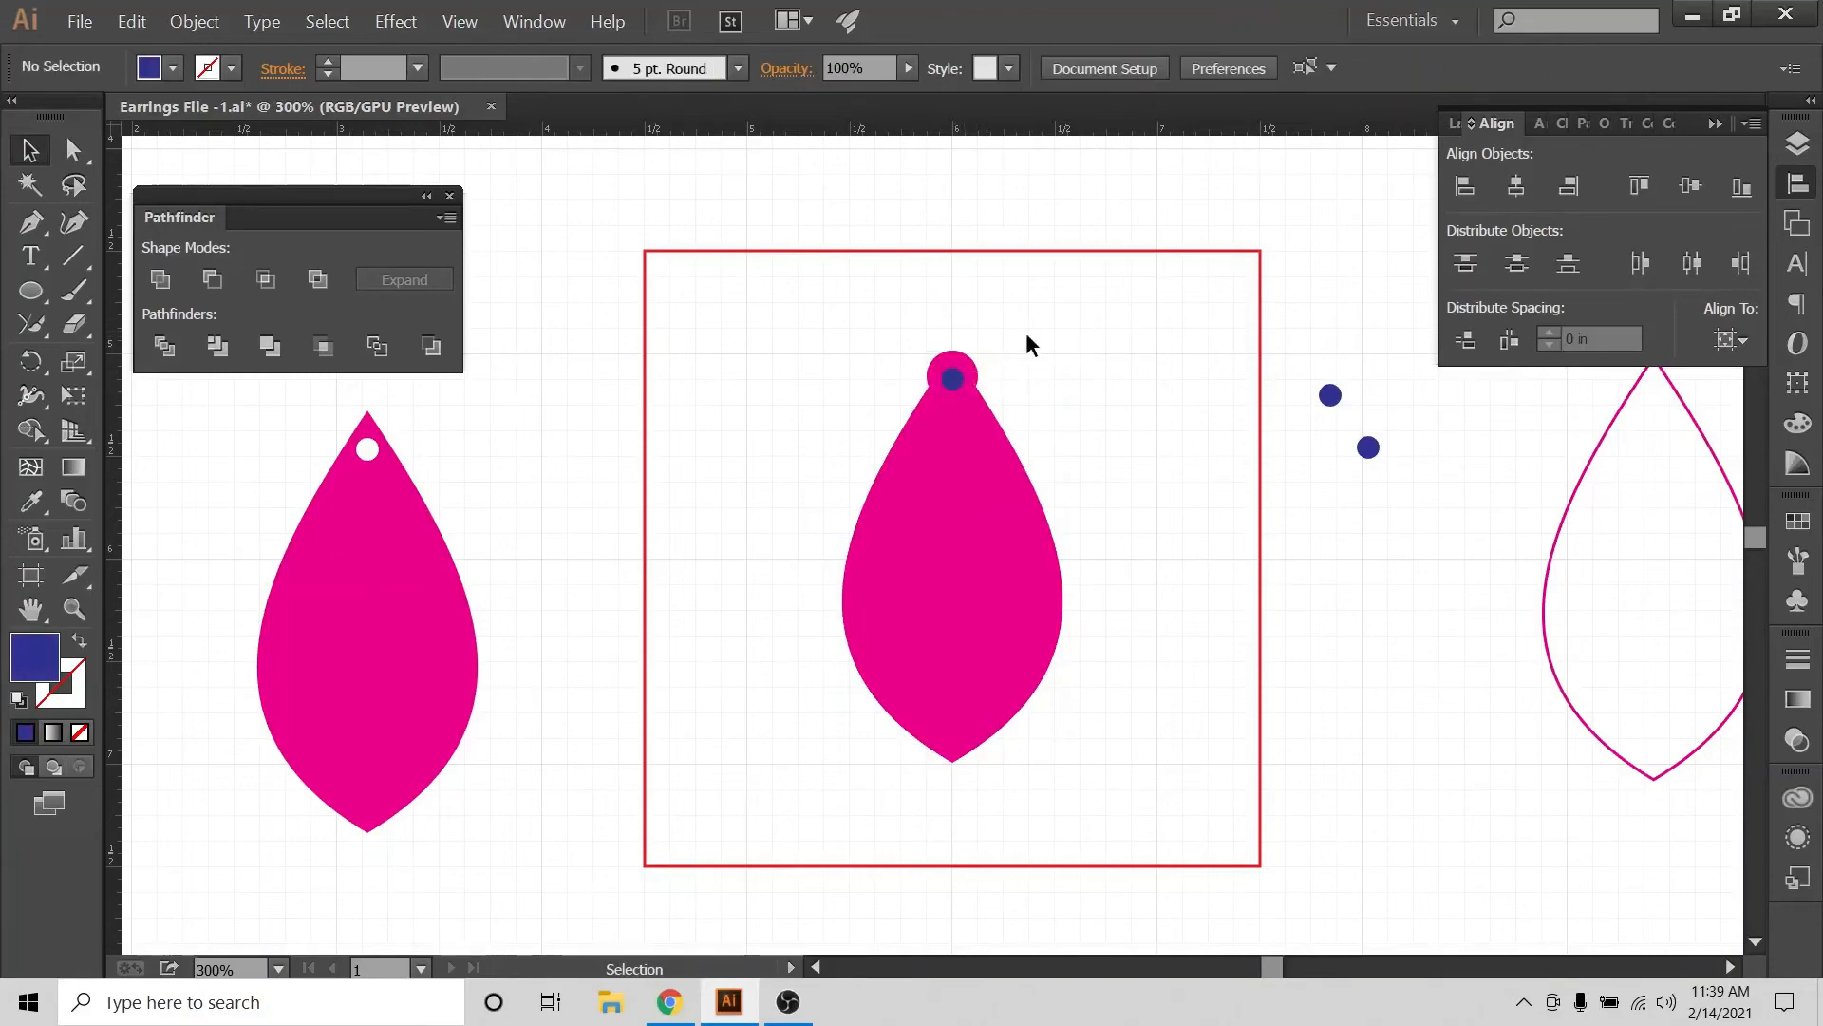
Switch the alignment reference to Align to Selection and vertically align the centers of the blue and magenta circles
left_click(962, 365)
left_click(1730, 340)
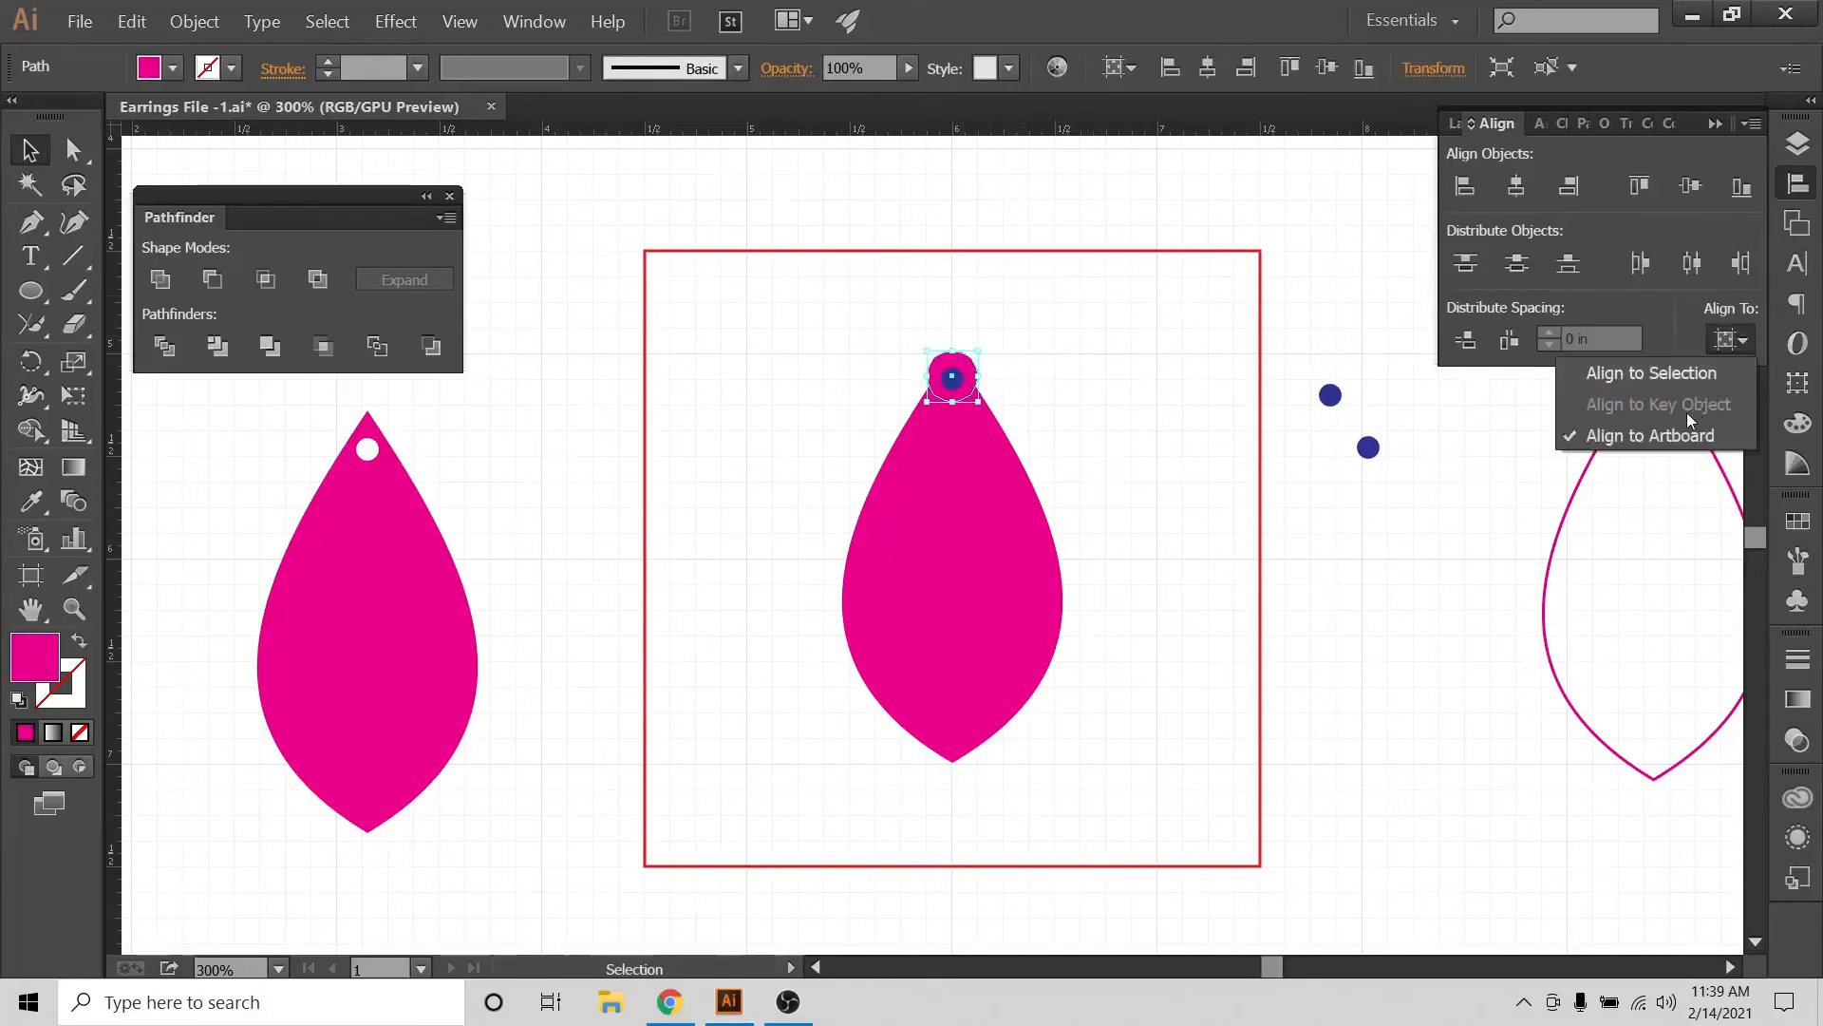
left_click(1651, 372)
left_click(995, 302)
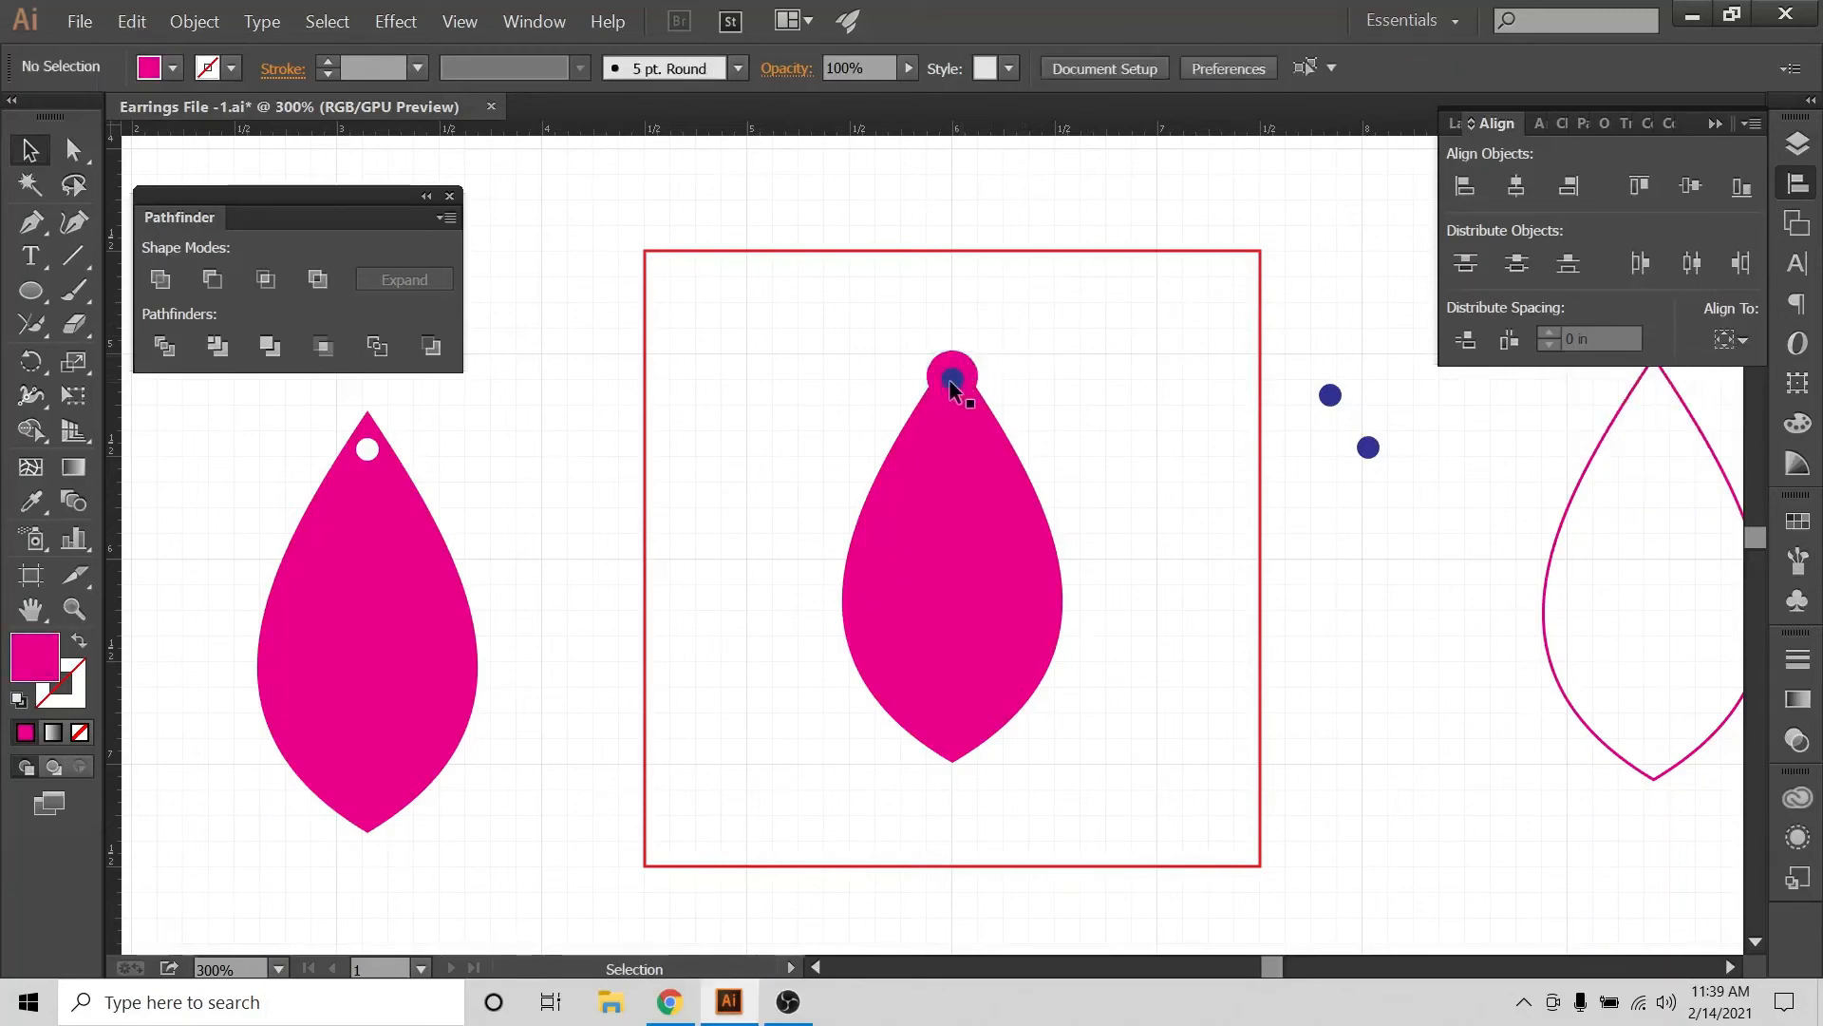
left_click(951, 384)
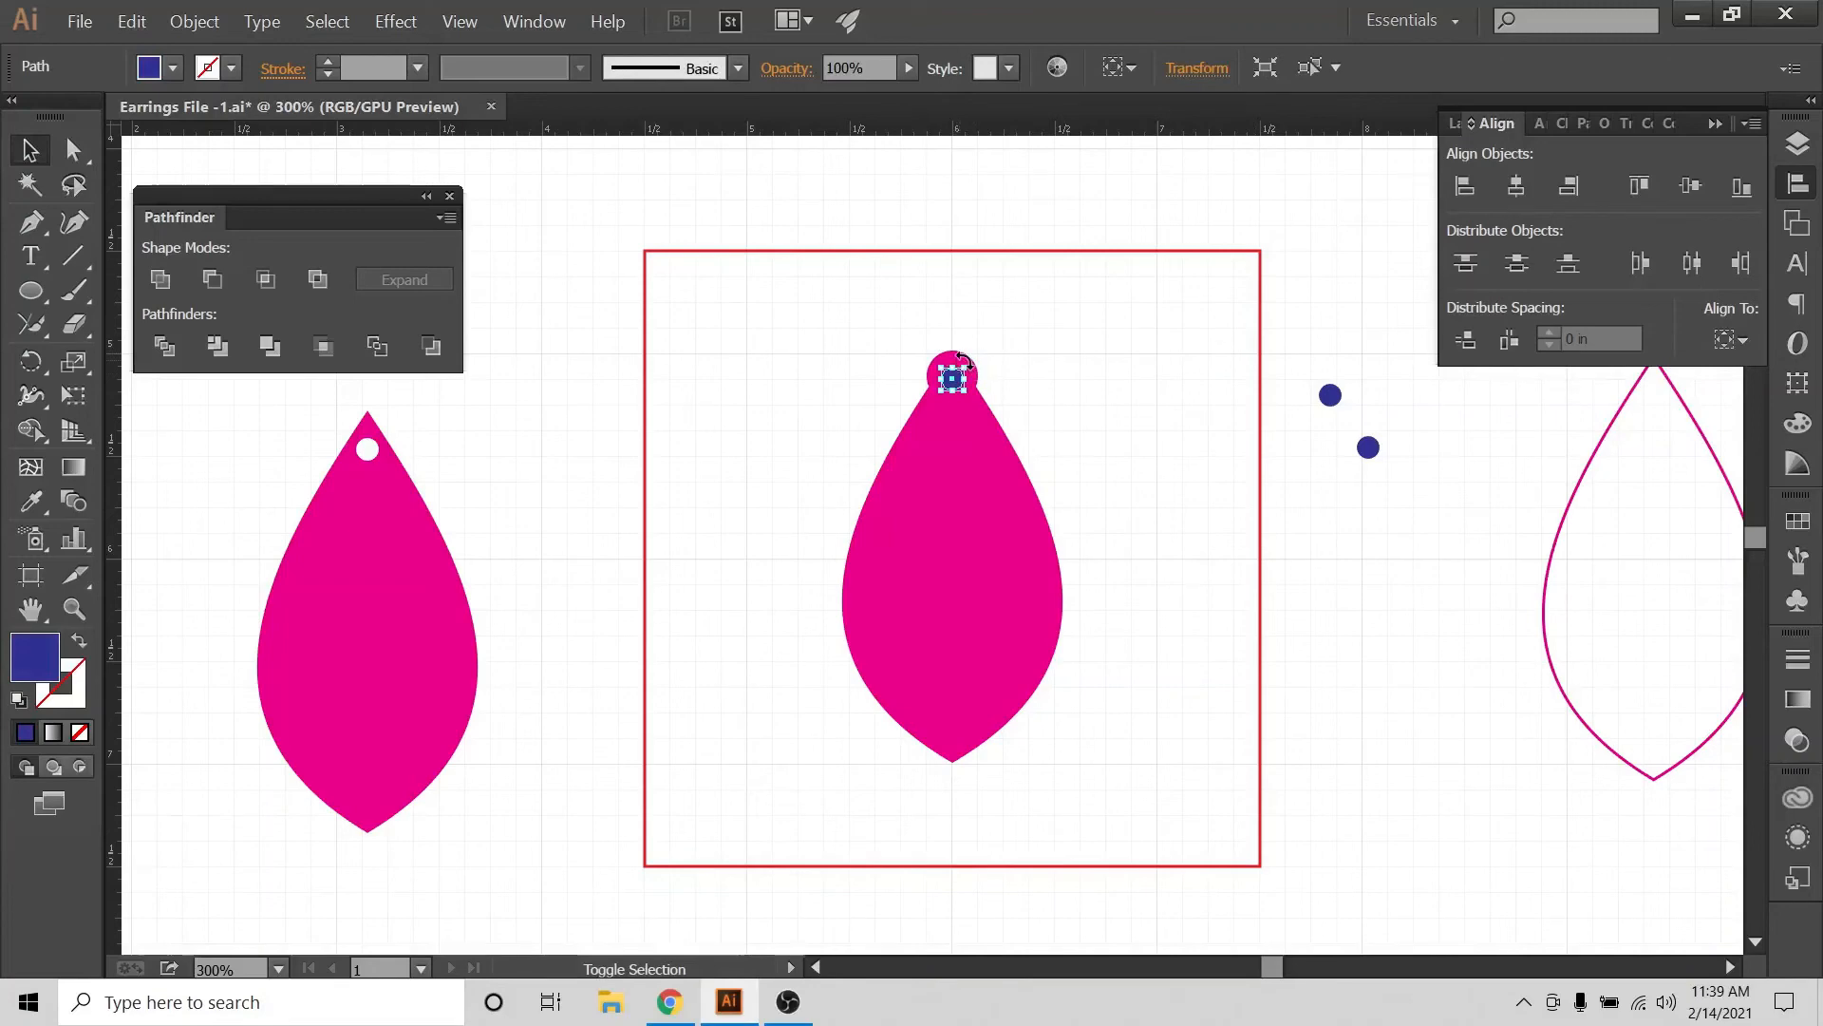
left_click(973, 372, "shift")
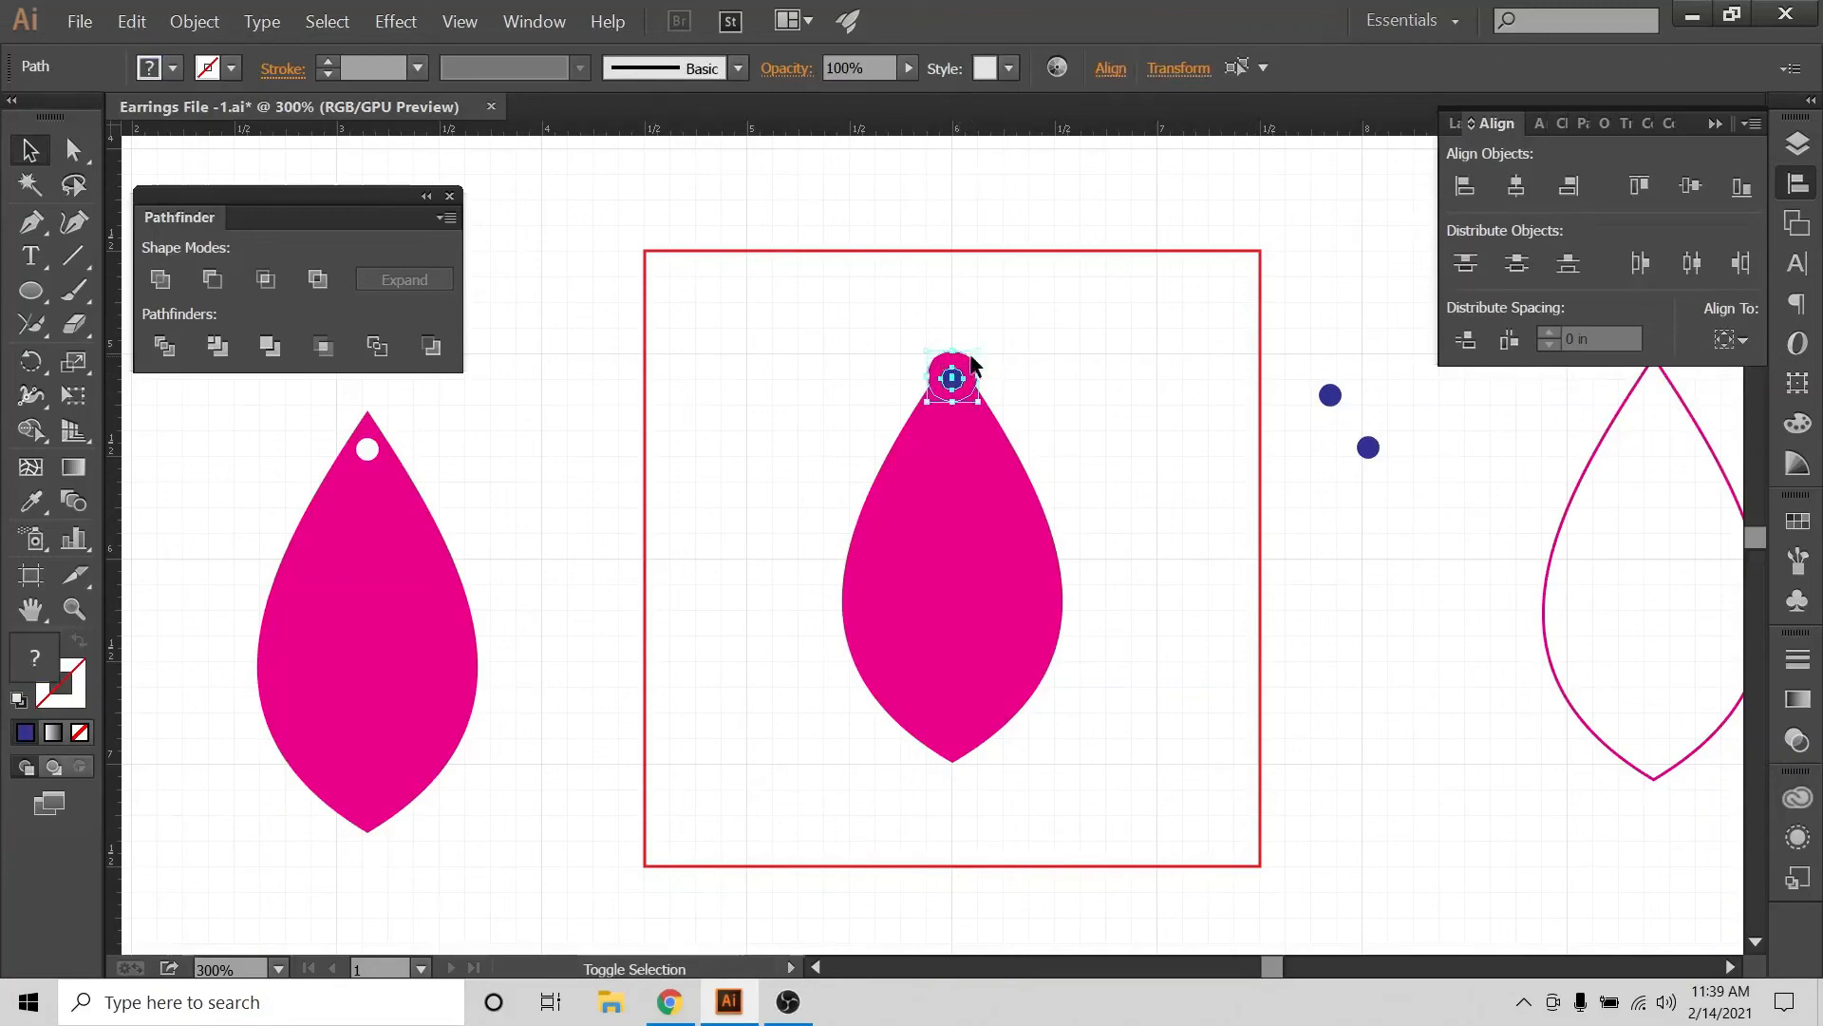
left_click(1692, 186)
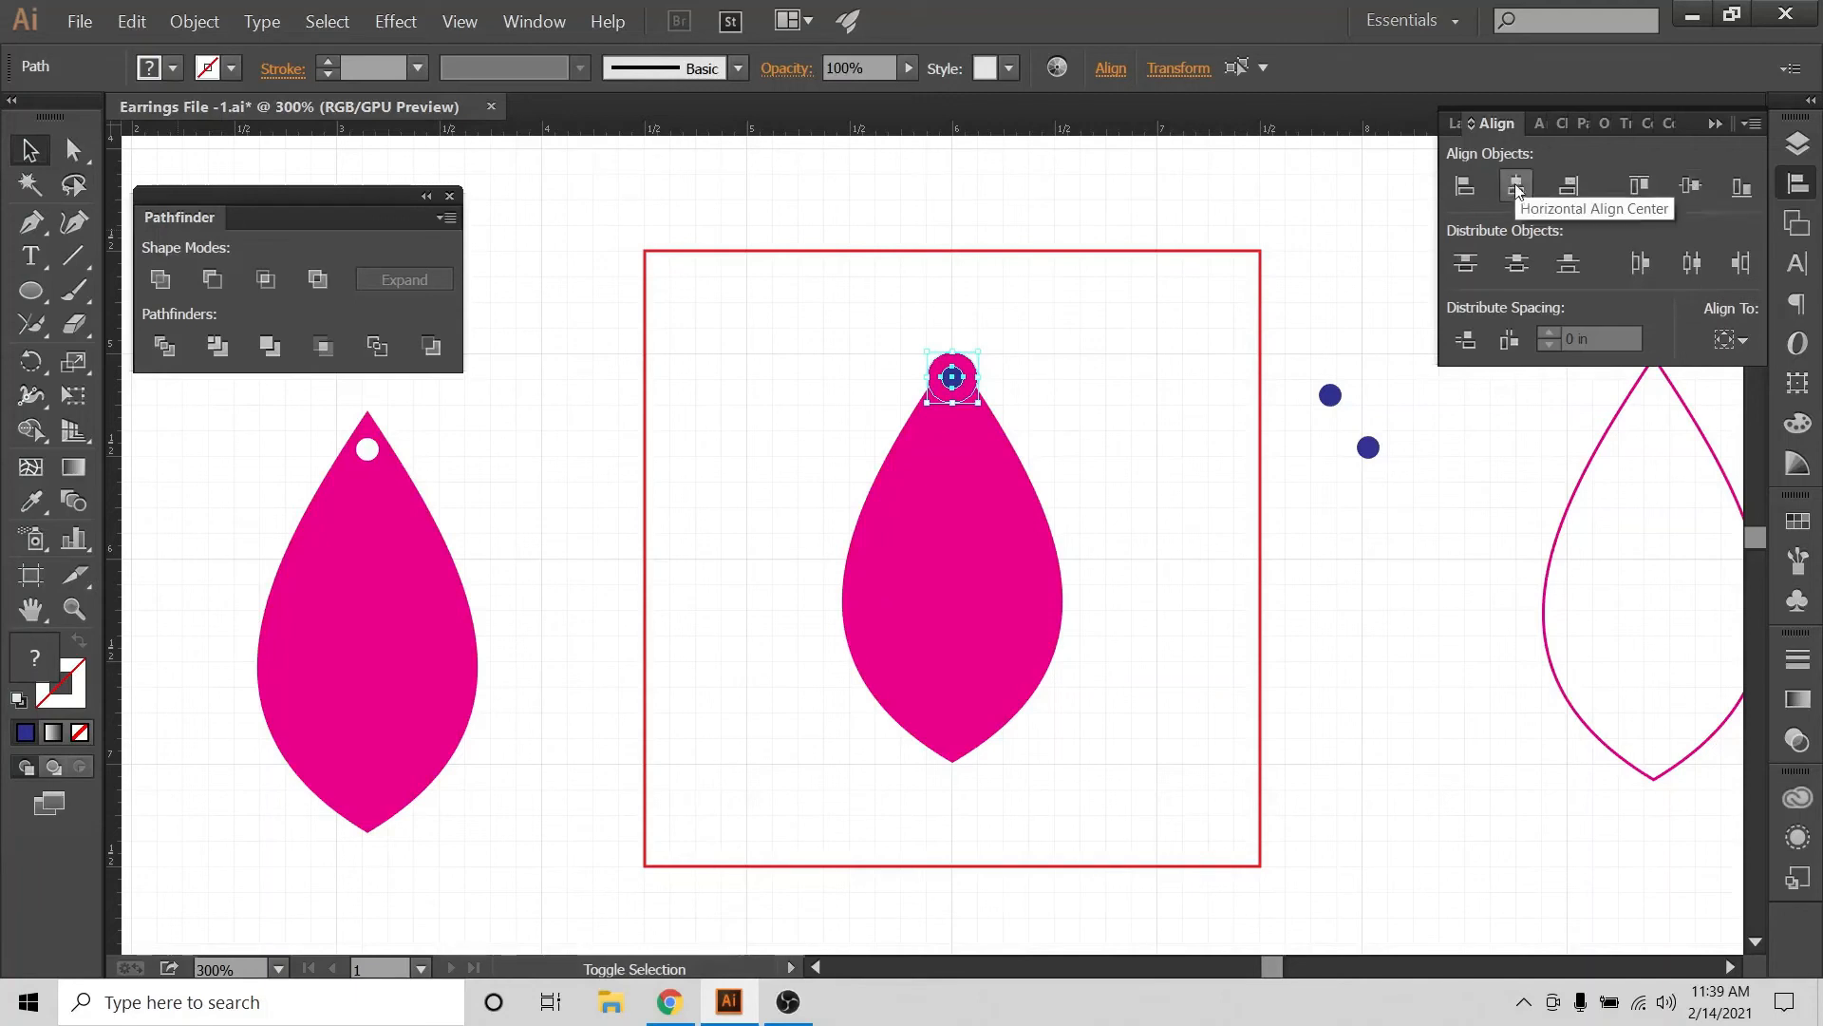
left_click(988, 340)
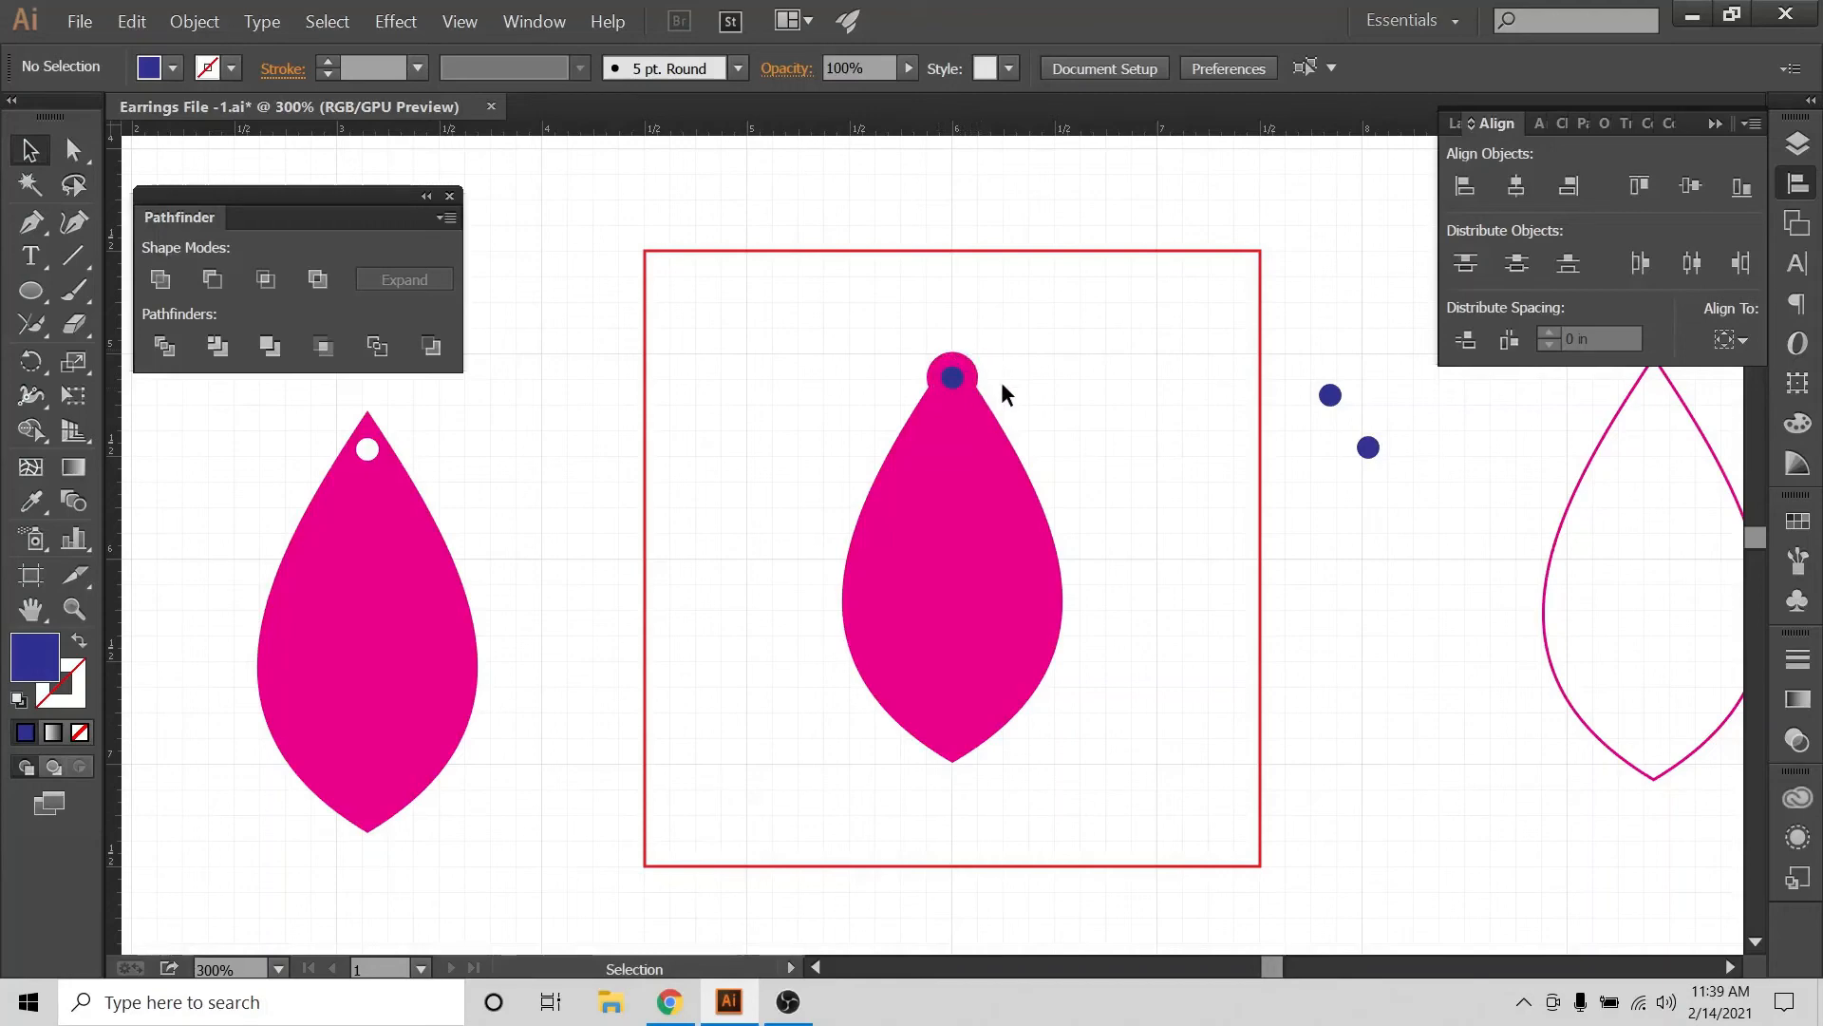
left_click(974, 378)
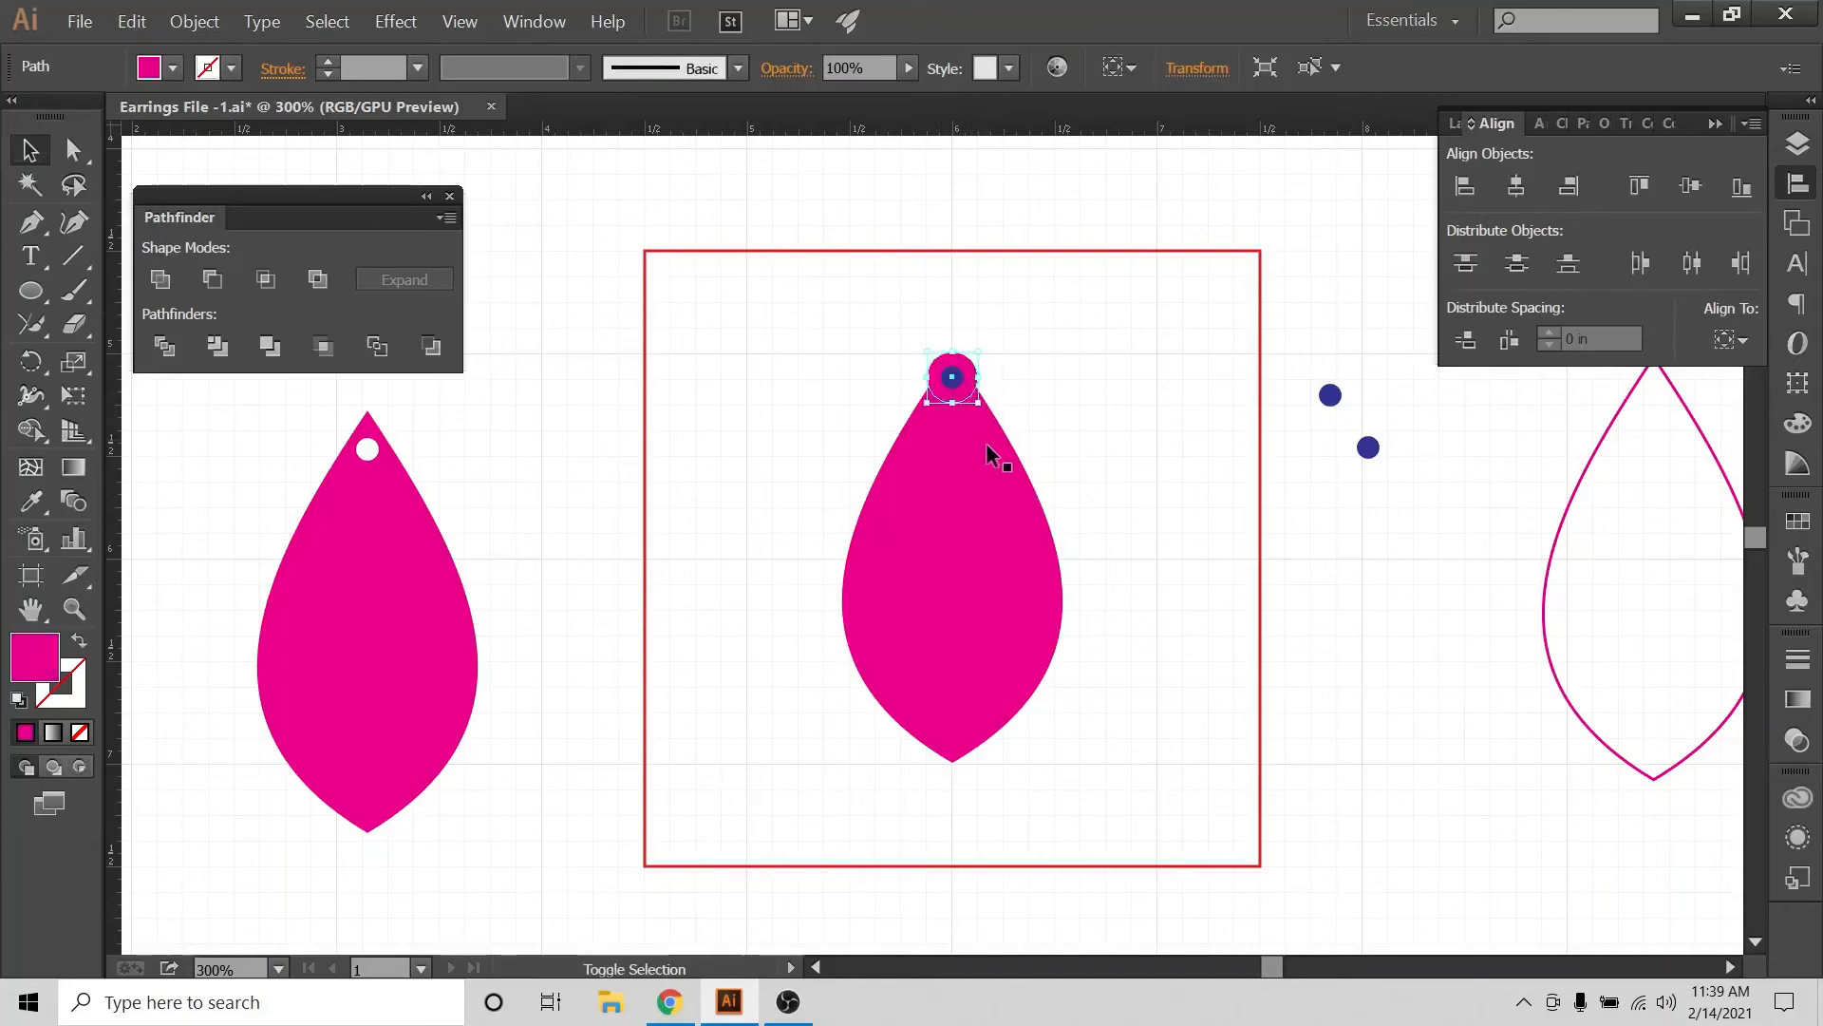
left_click(988, 461, "shift")
left_click(1054, 313)
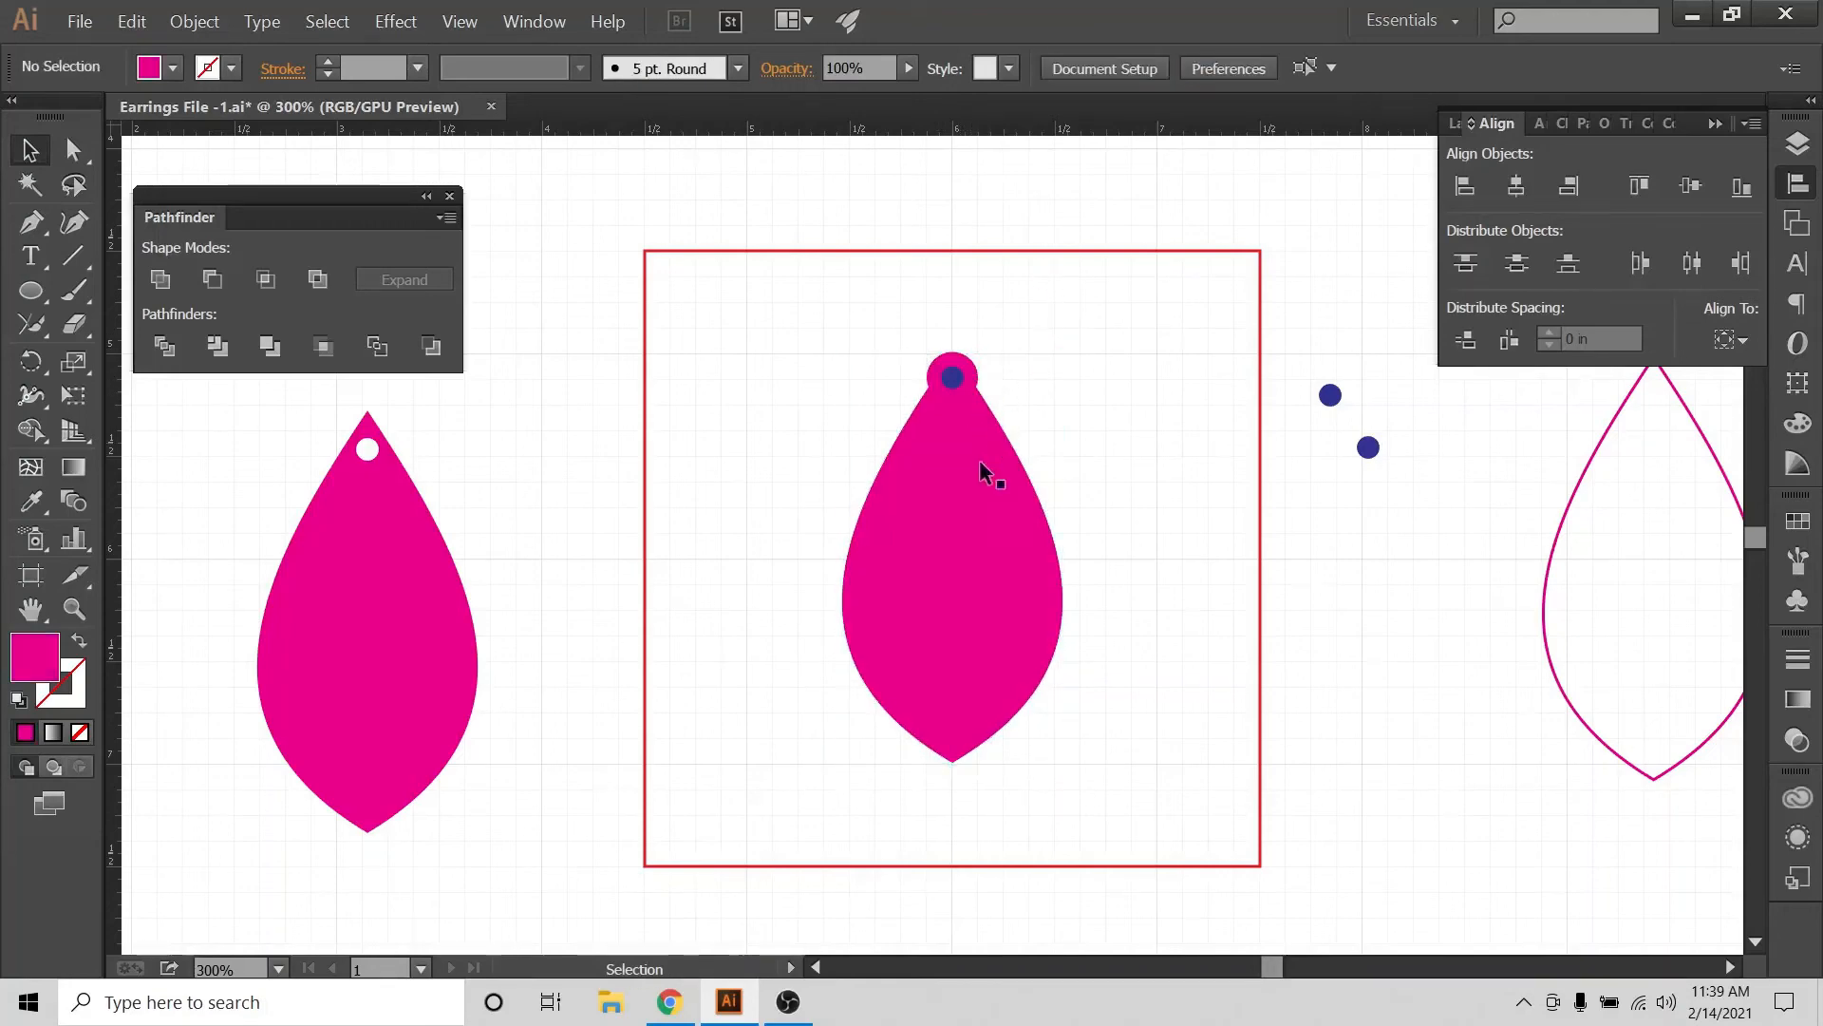
Trim the framed teardrop's pointed tip inside the magenta circle with the Eraser tool, leaving both circles untouched
left_click(970, 471)
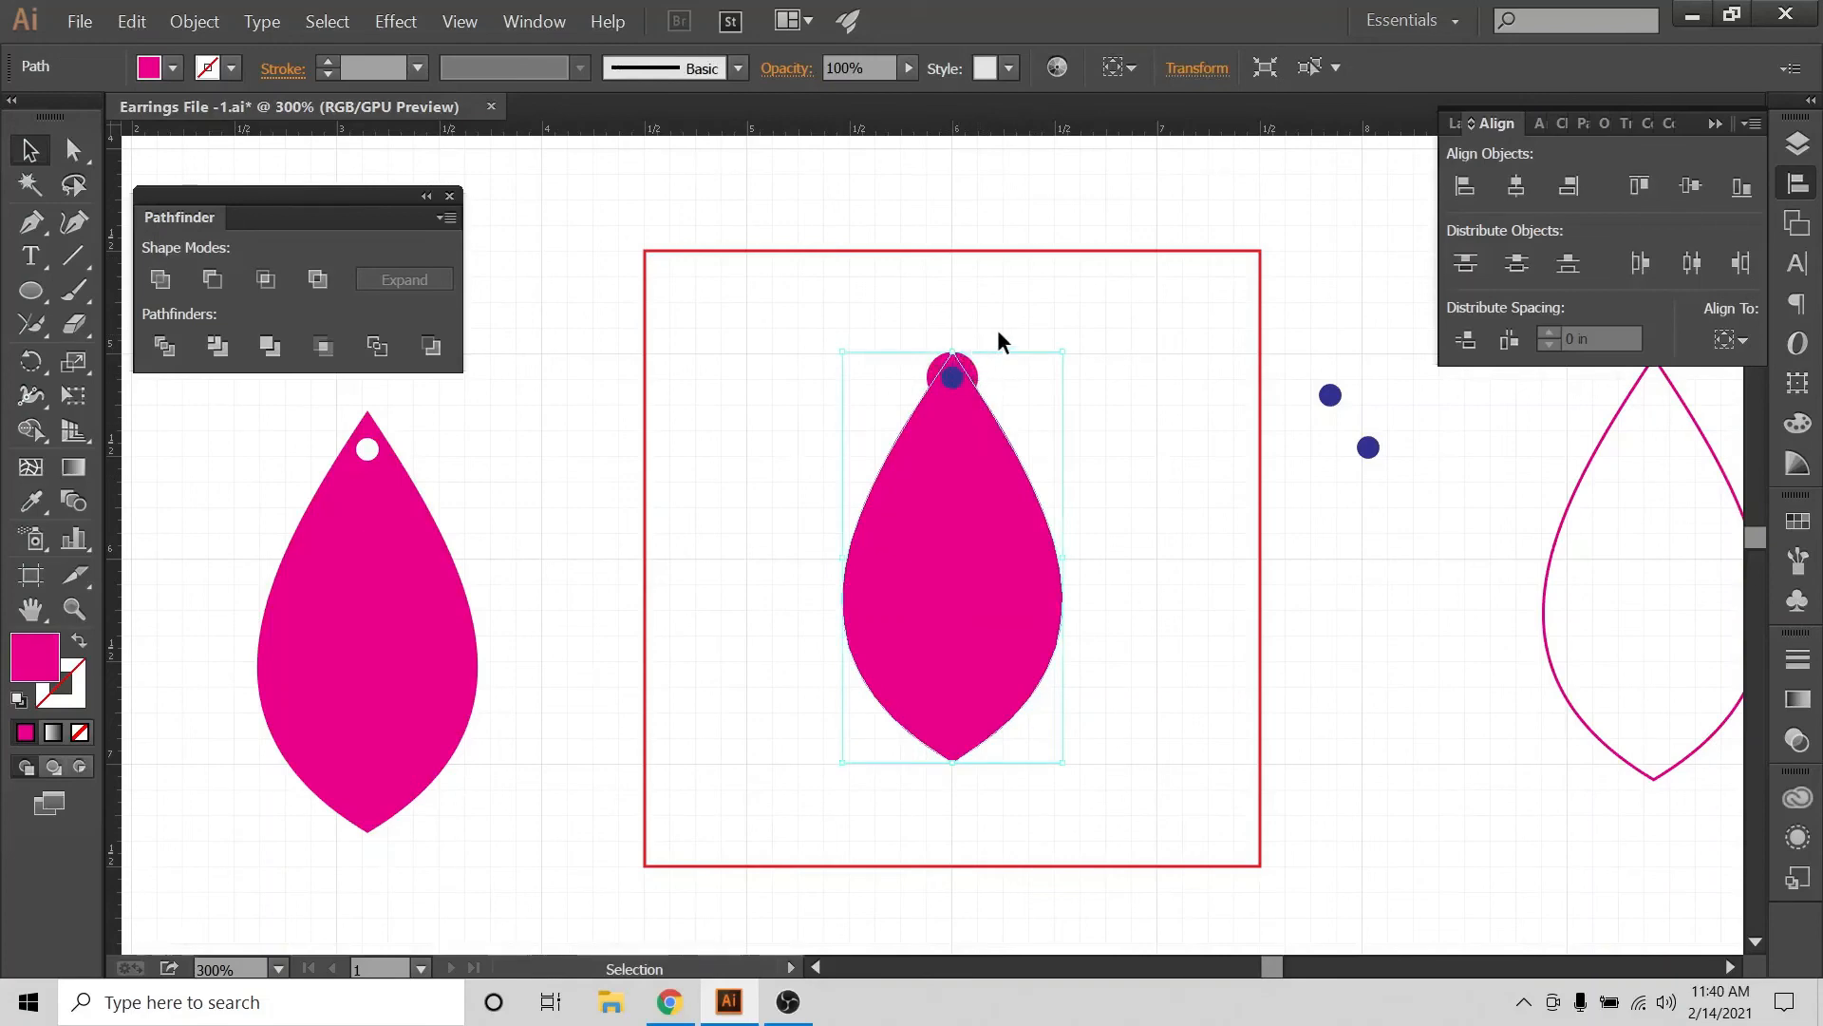
key("ctrl+equal")
key("ctrl+equal")
key("ctrl+equal")
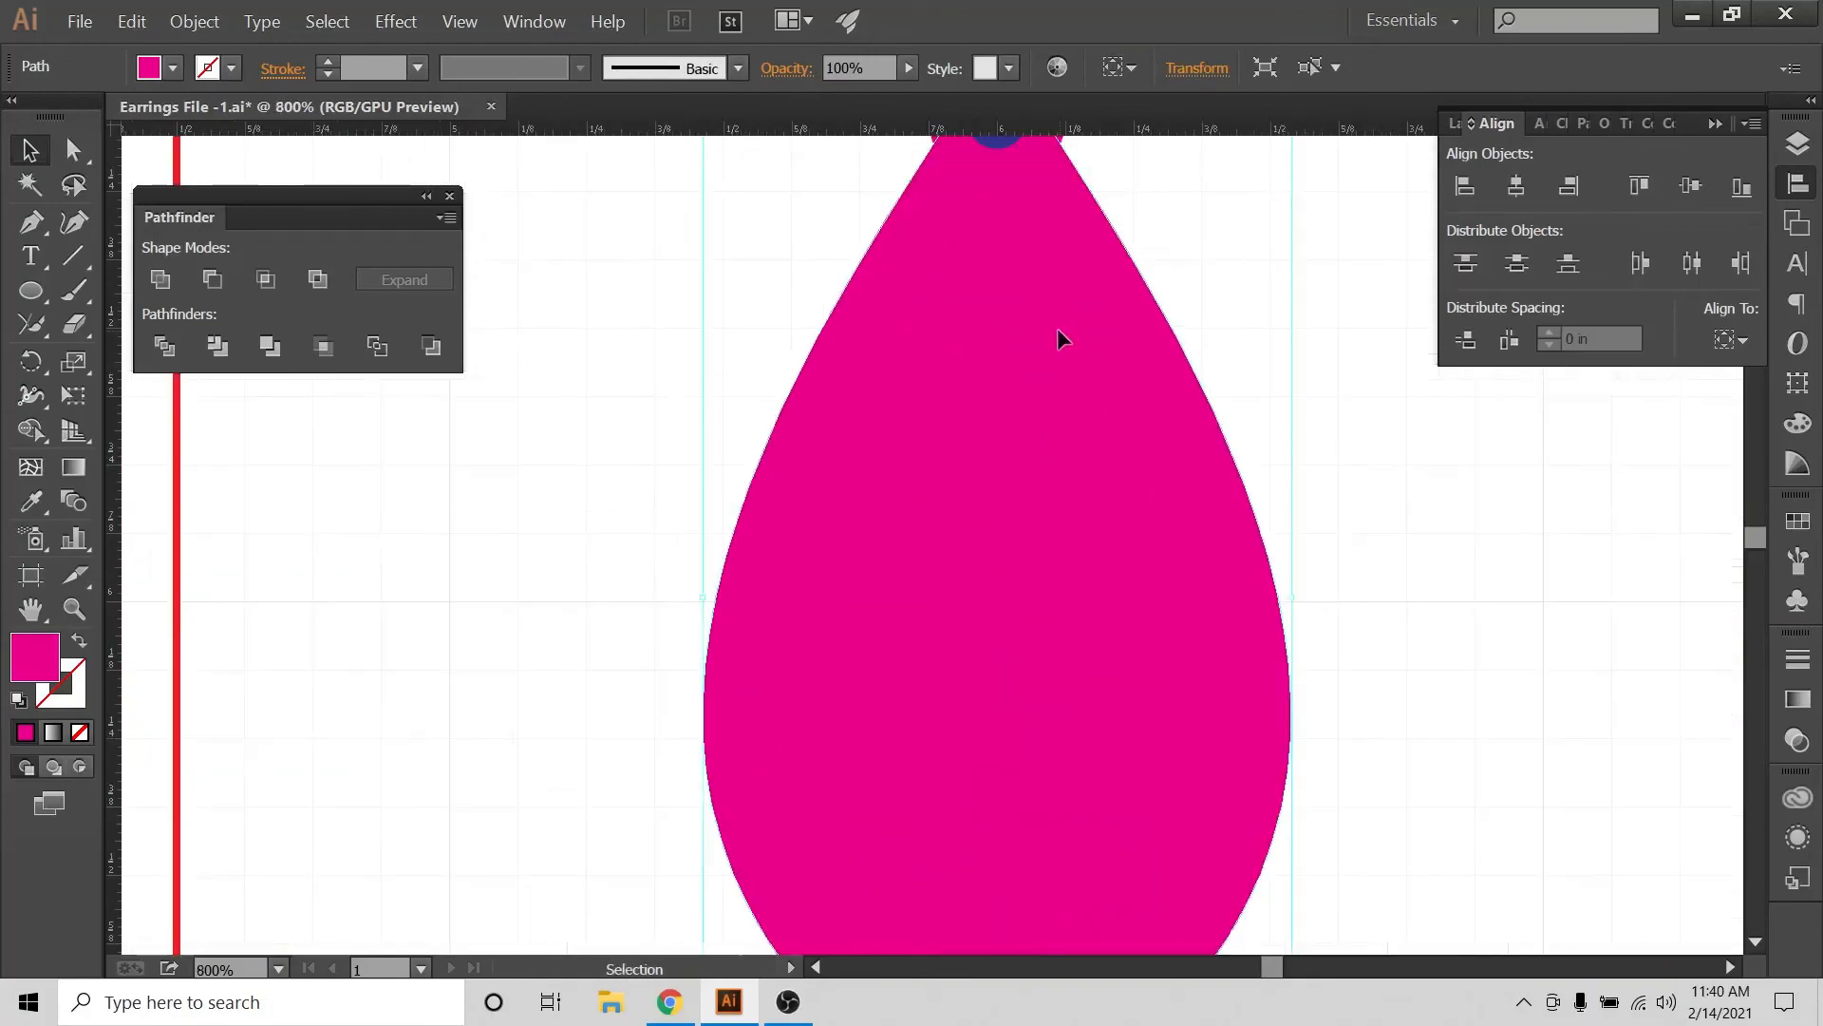
scroll(1087, 404, "up", 1)
left_click(1120, 271)
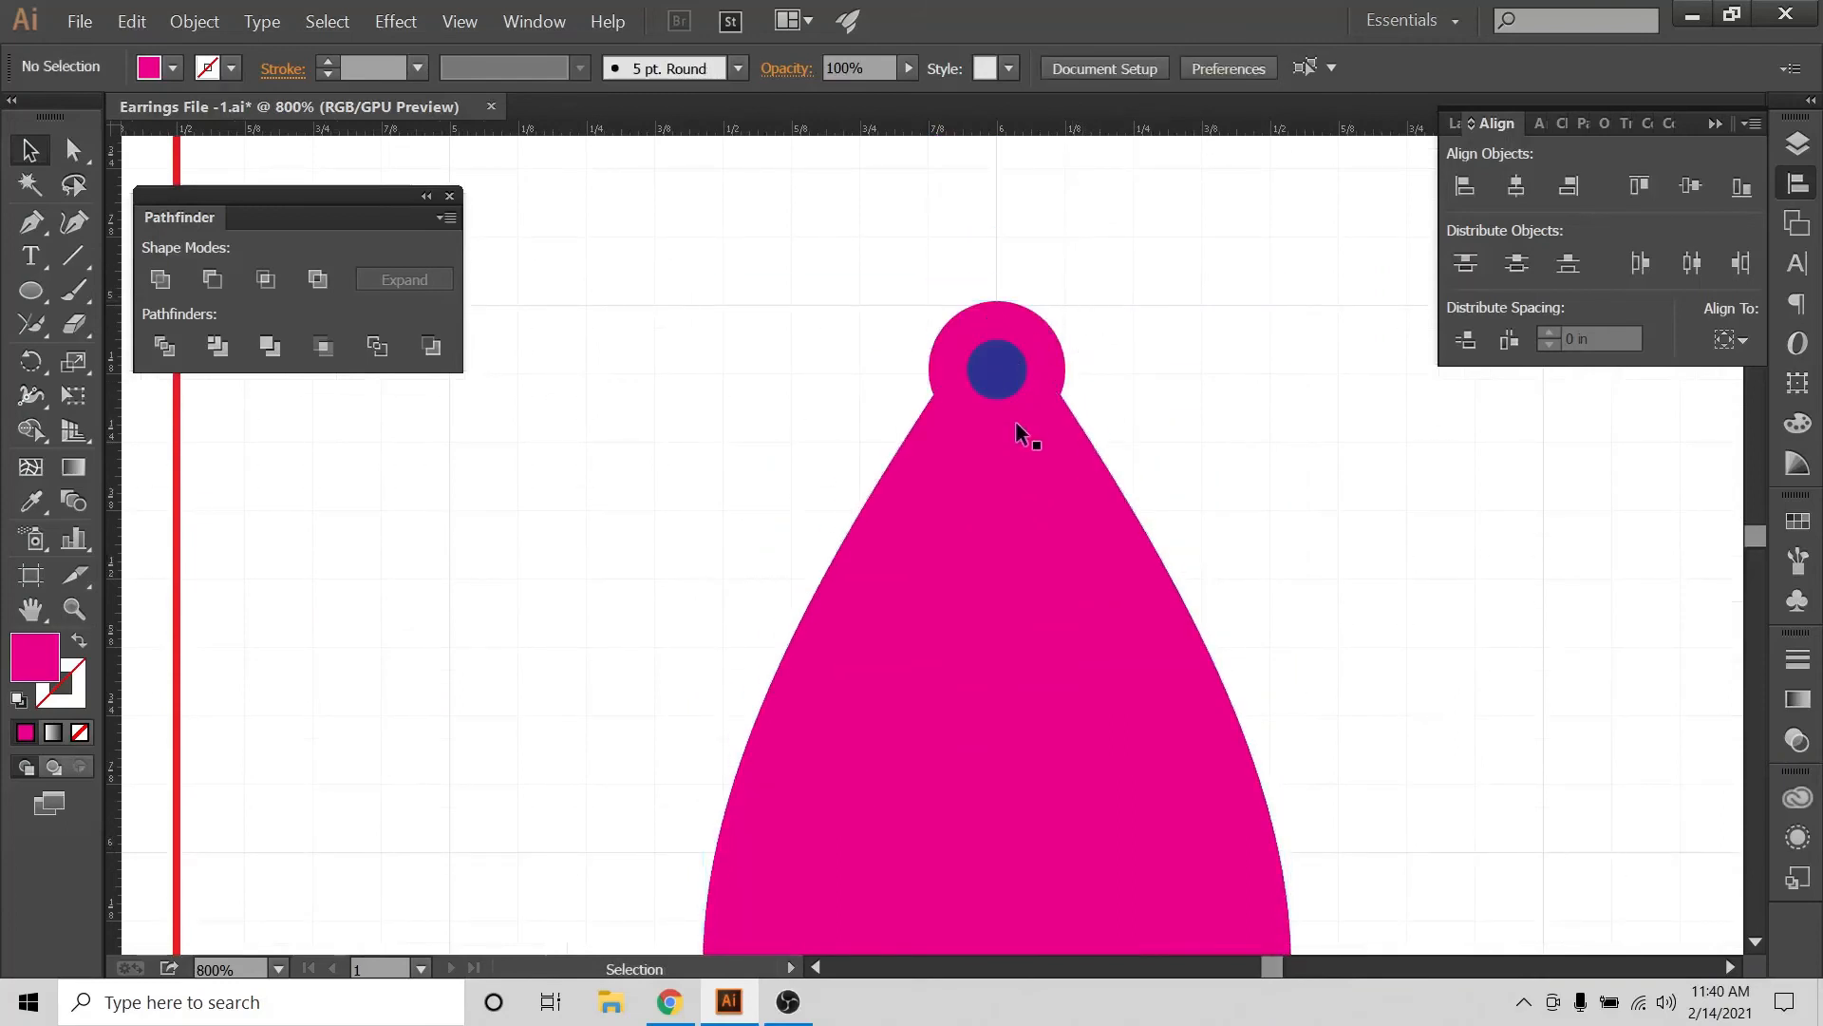
left_click(997, 446)
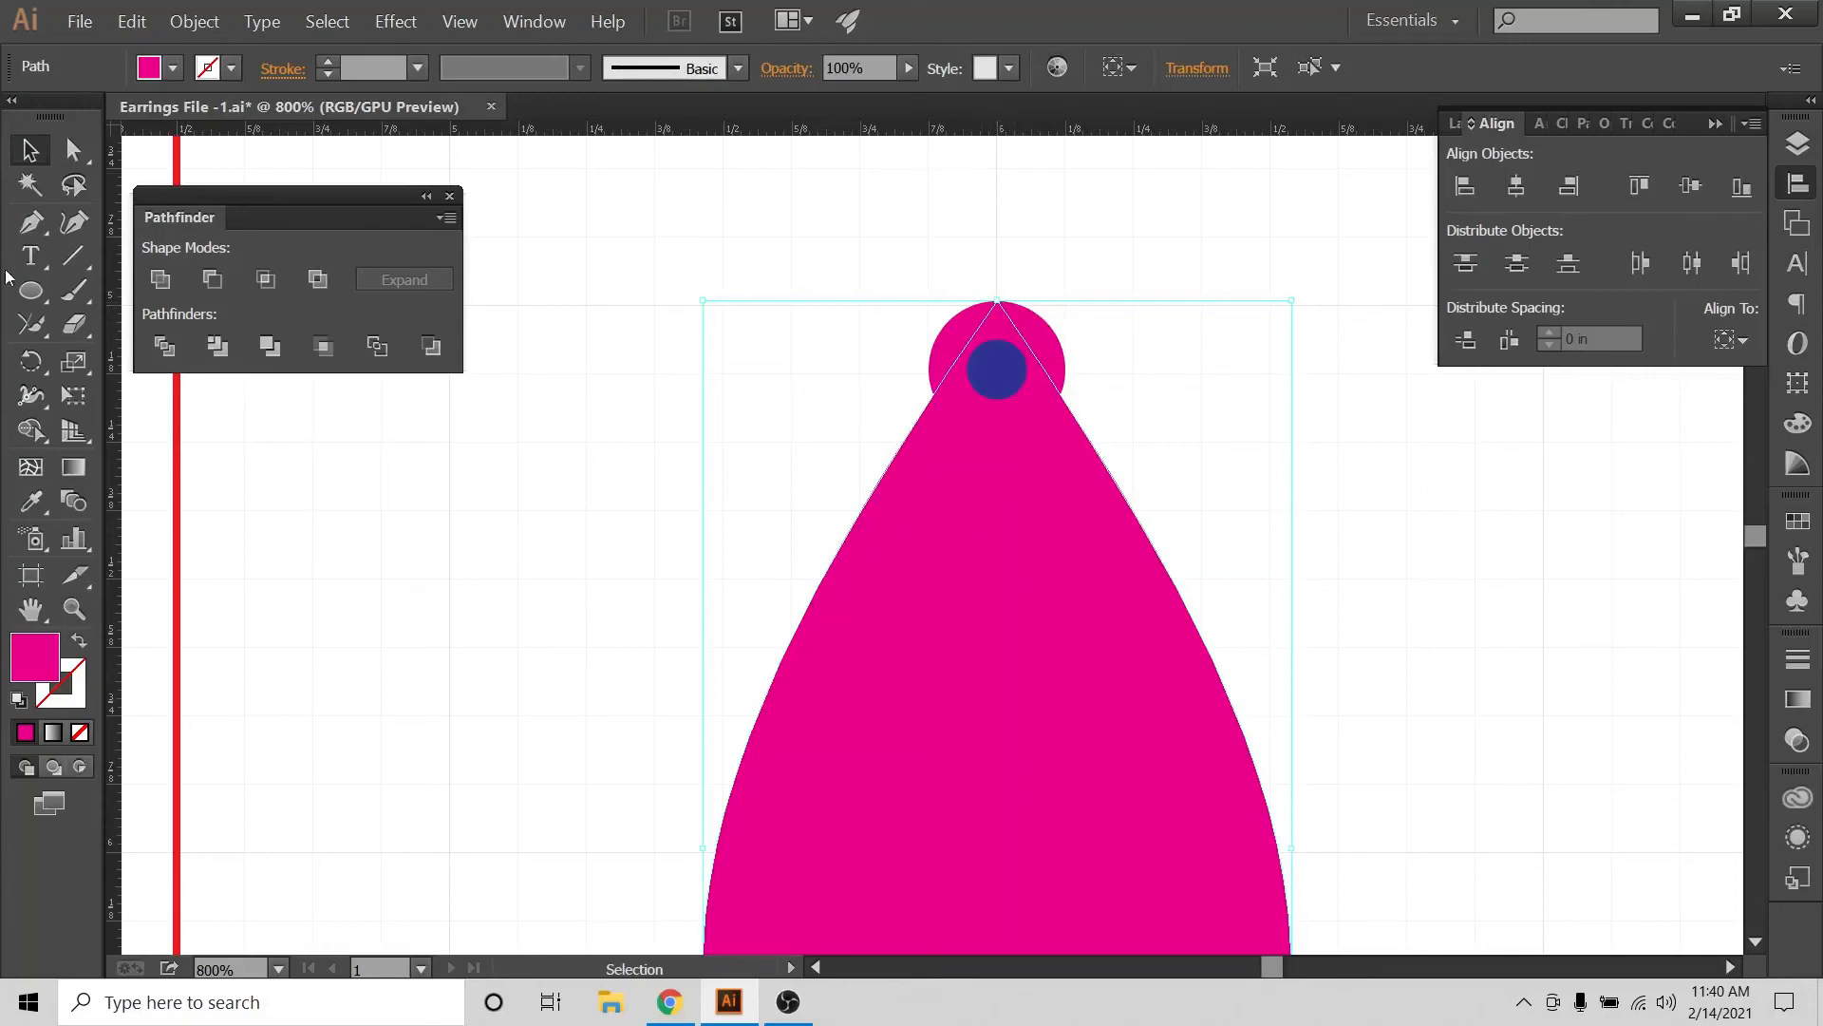
left_click_drag(79, 329, 133, 323)
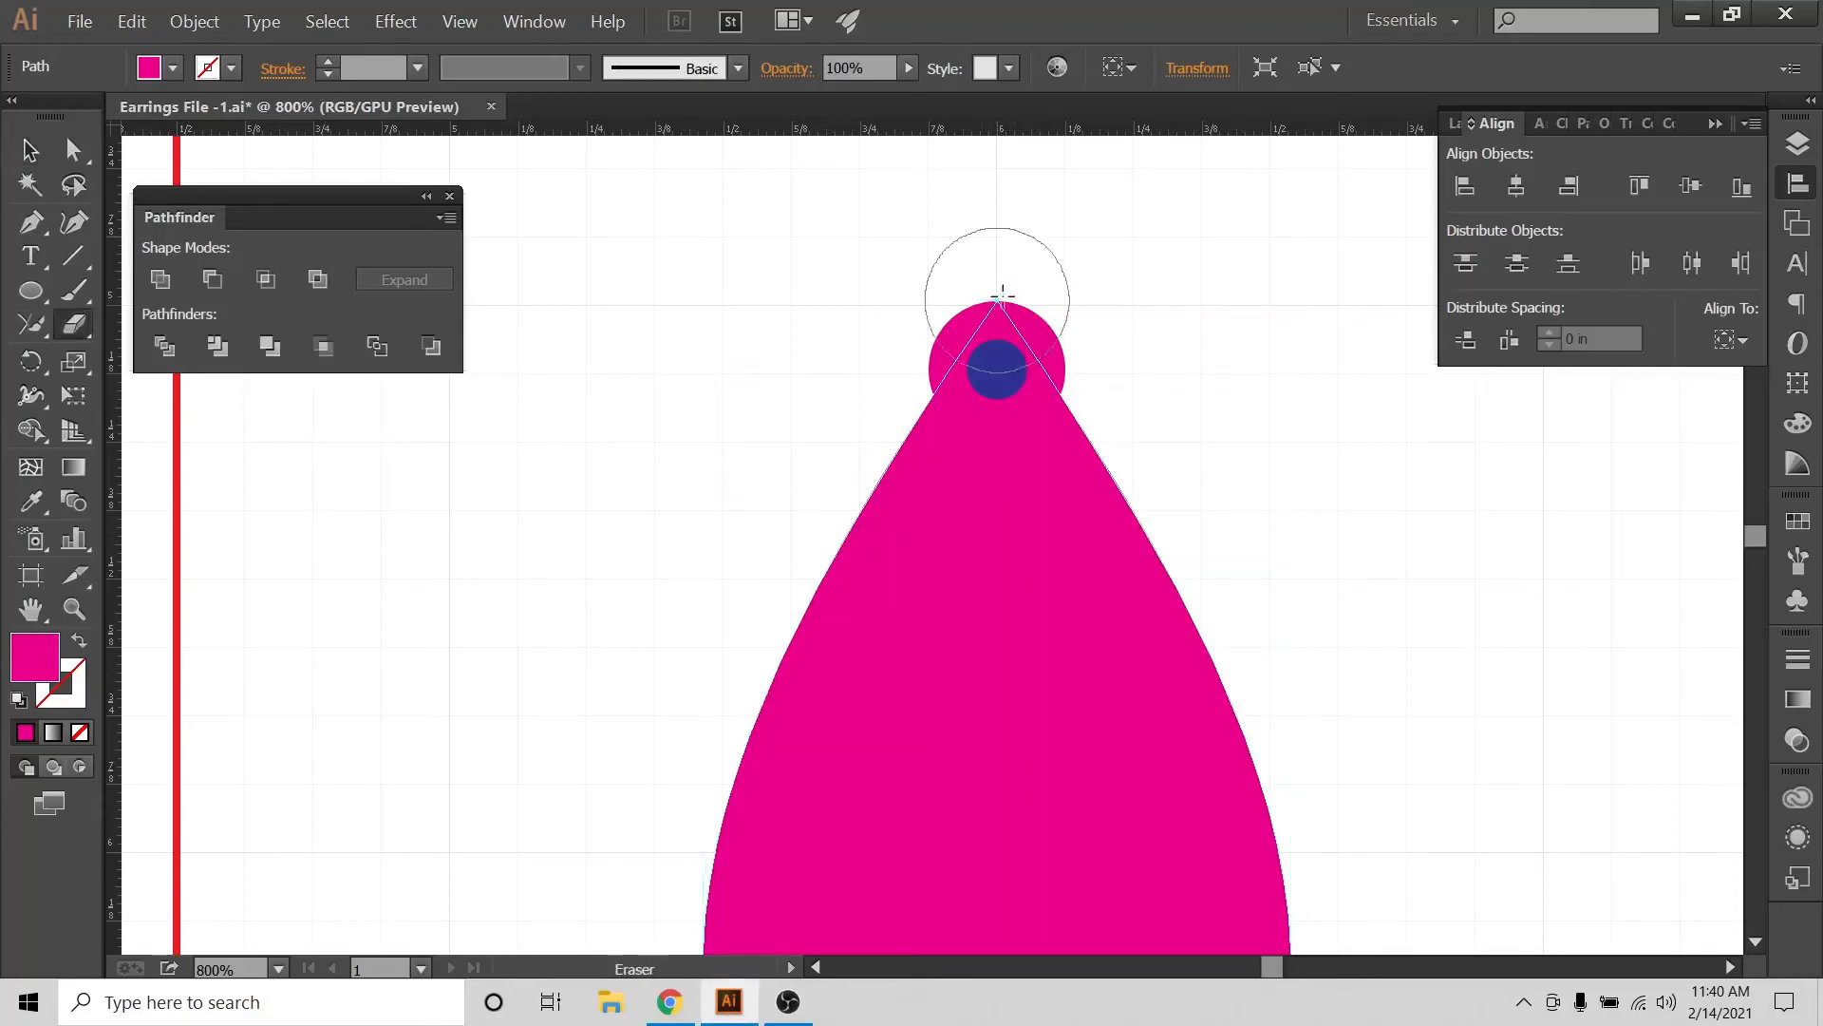
left_click_drag(1003, 250, 1001, 266)
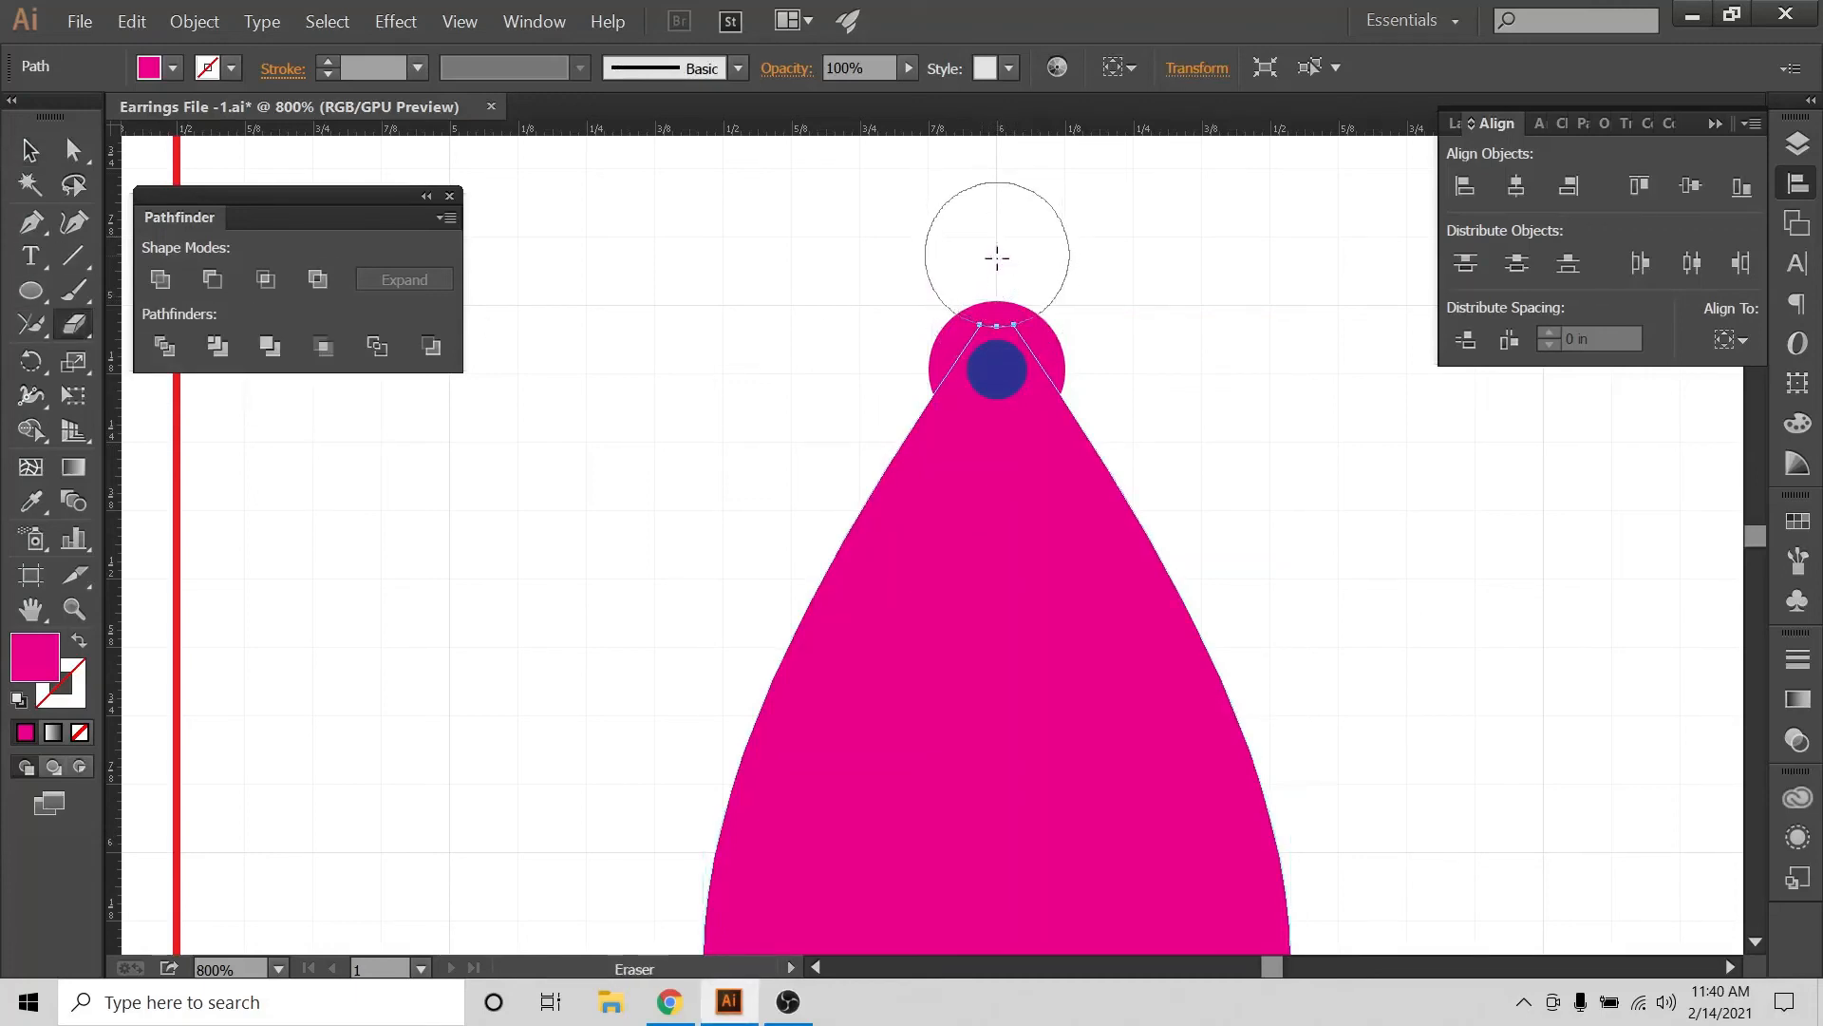
key("v")
left_click(919, 432)
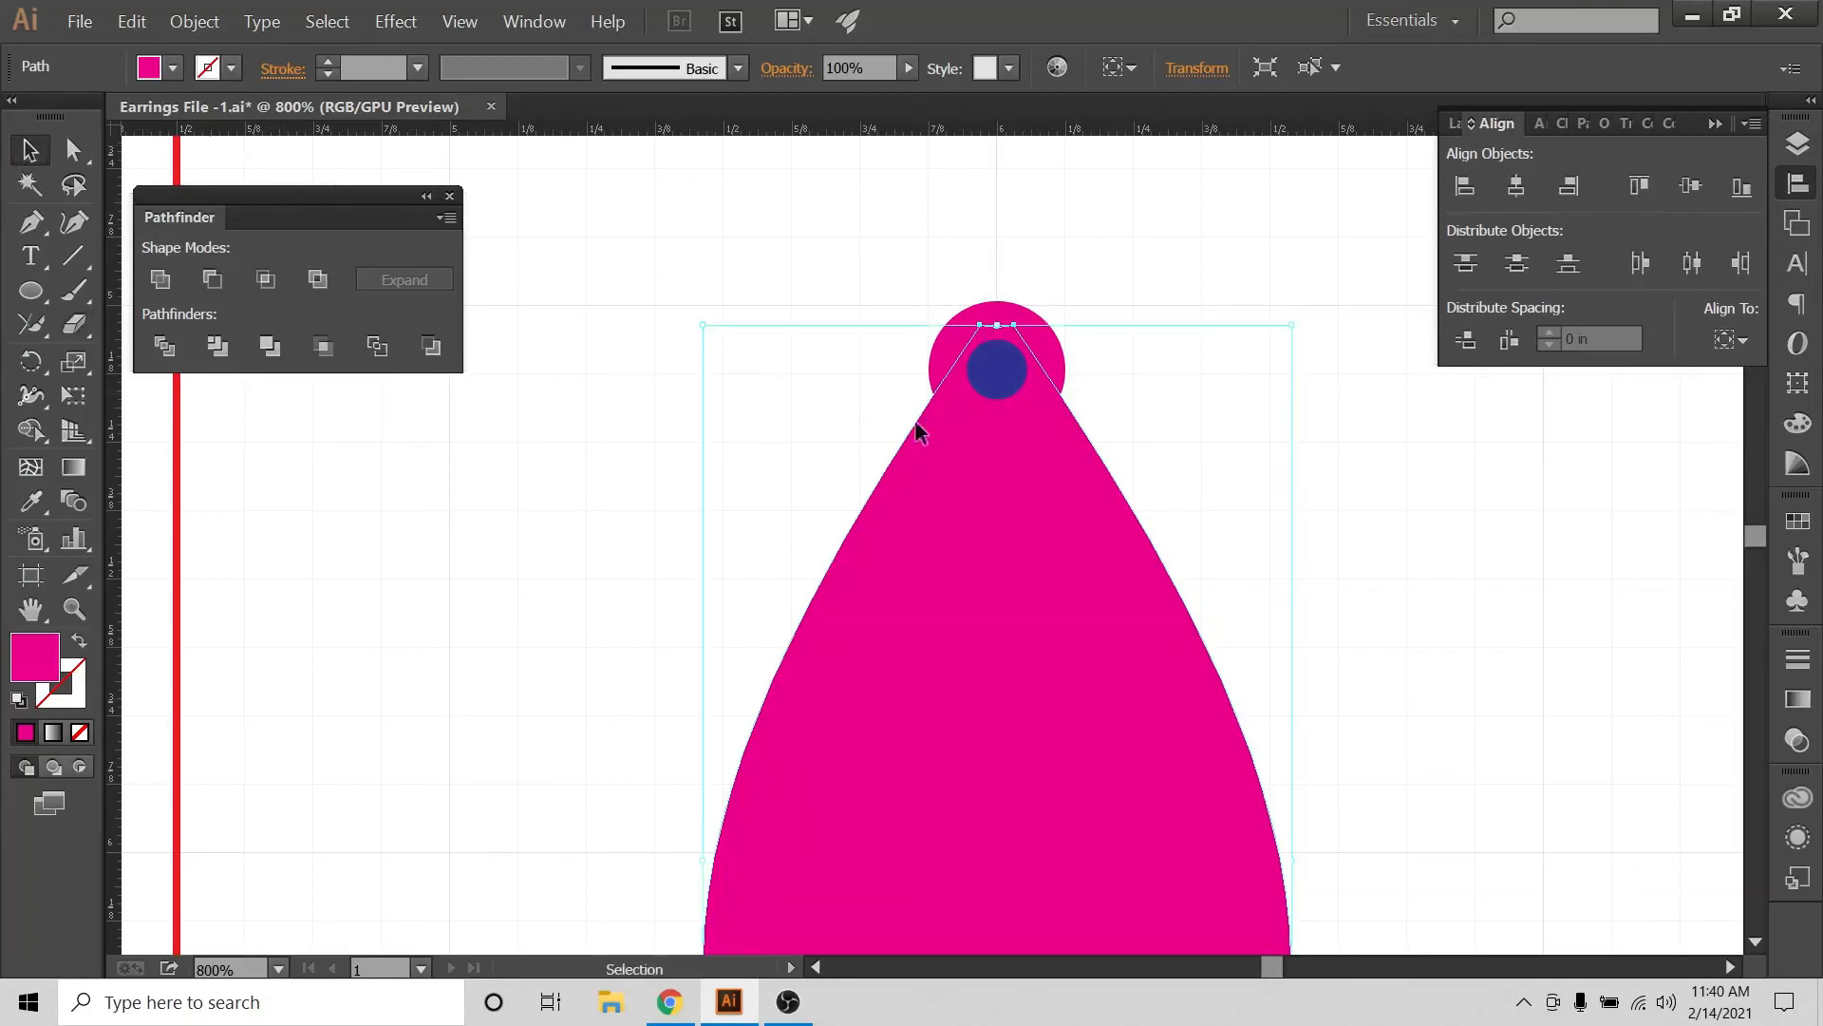
left_click(551, 433)
key("ctrl+minus")
key("ctrl+minus")
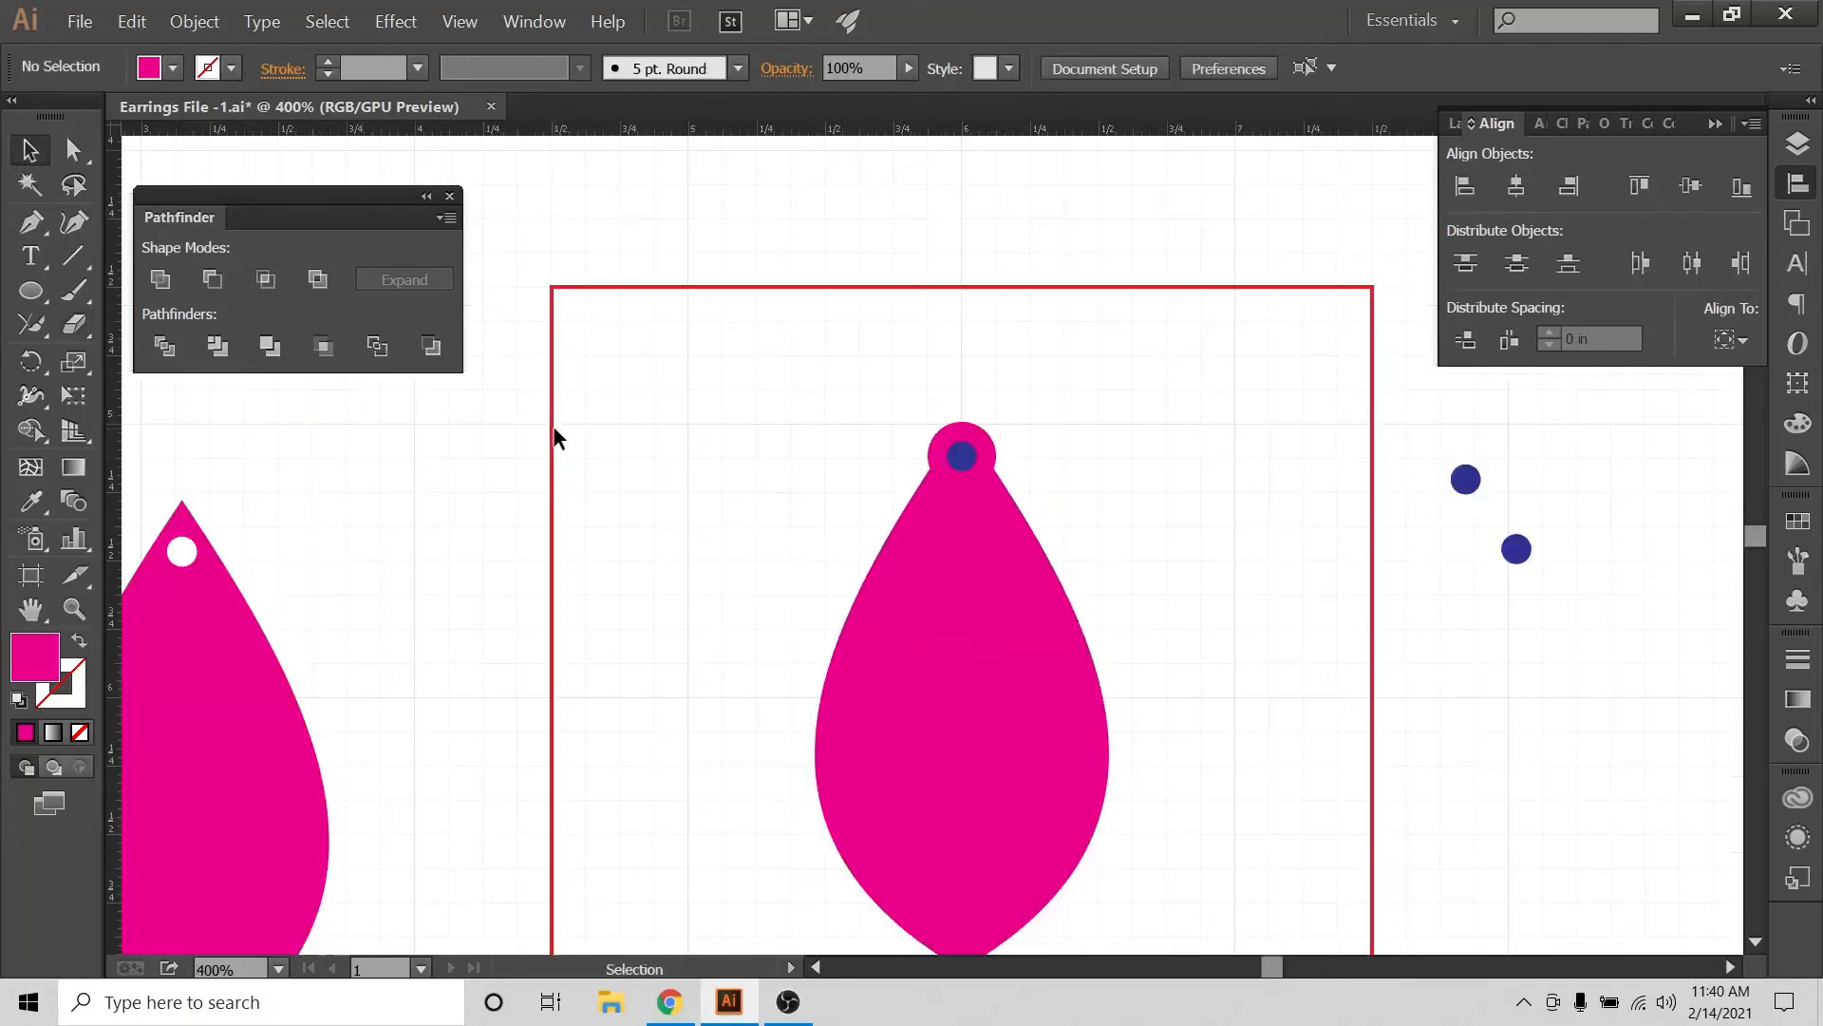
Unite the magenta tip circle with the framed teardrop into one shape, leaving the blue circle separate
key("ctrl+minus")
scroll(598, 435, "down", 4)
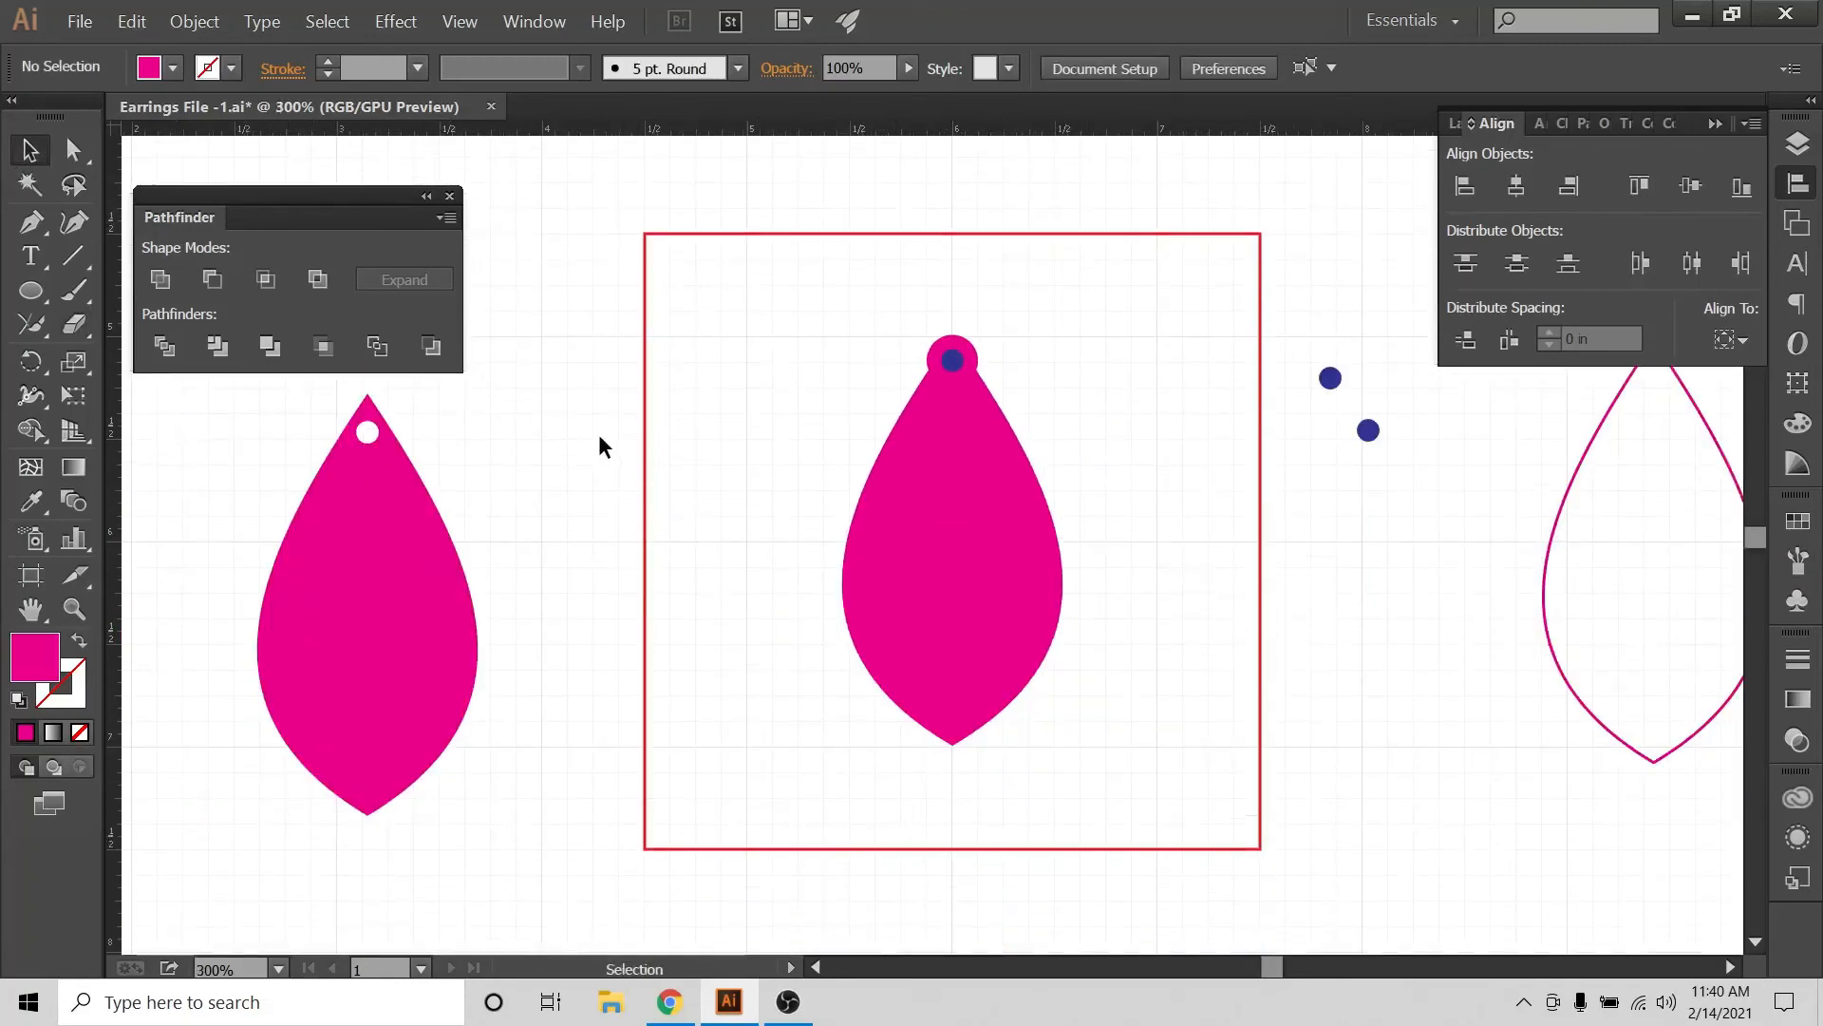
left_click(975, 271)
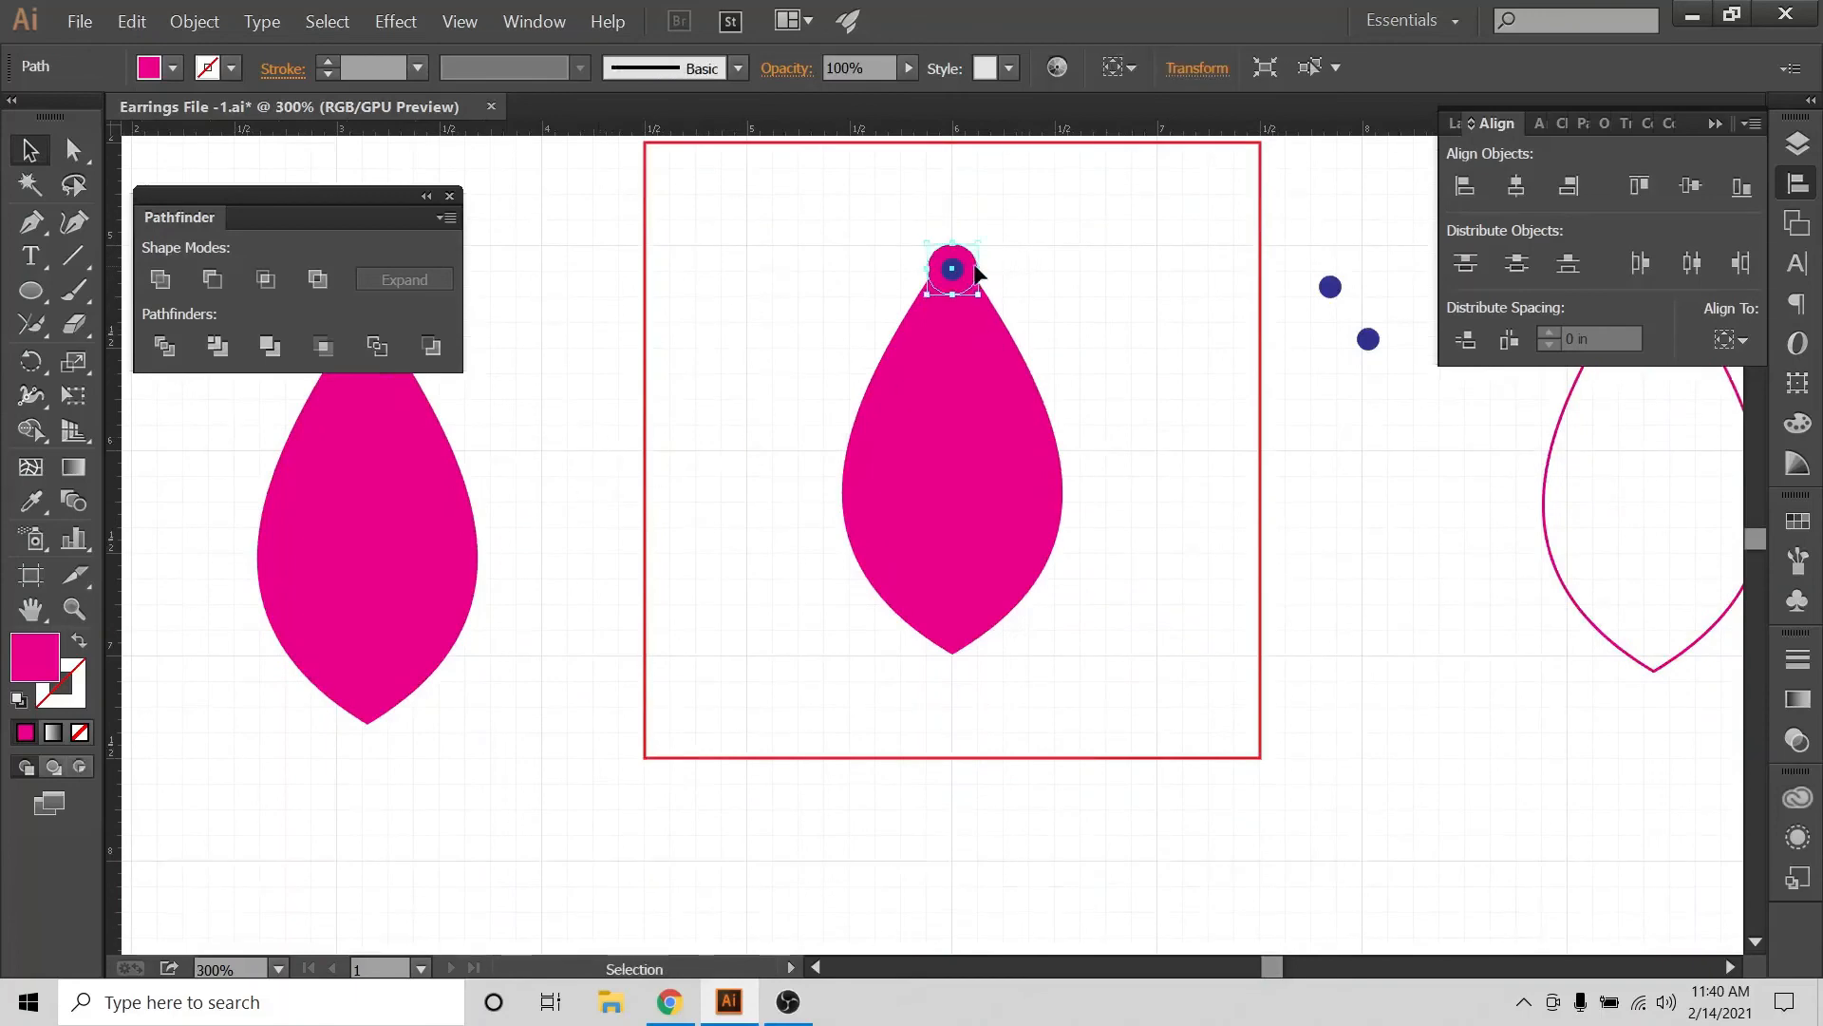
left_click(990, 386, "shift")
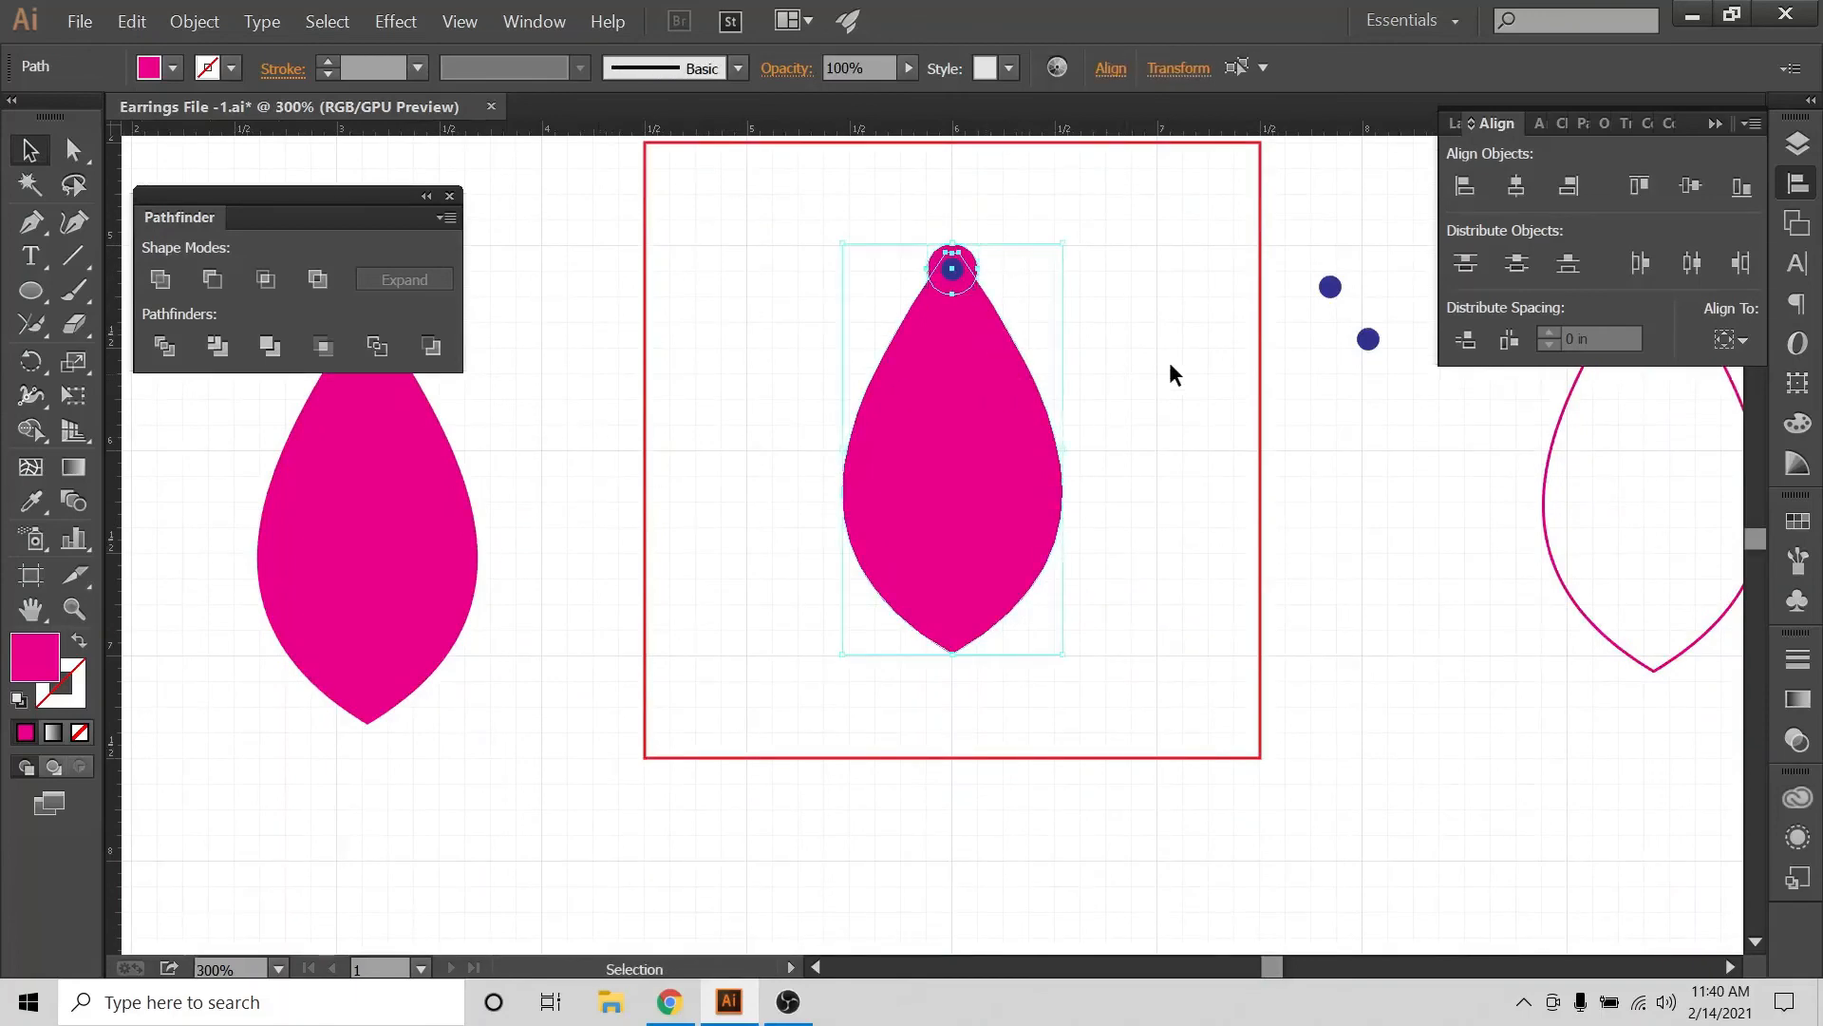
left_click(195, 20)
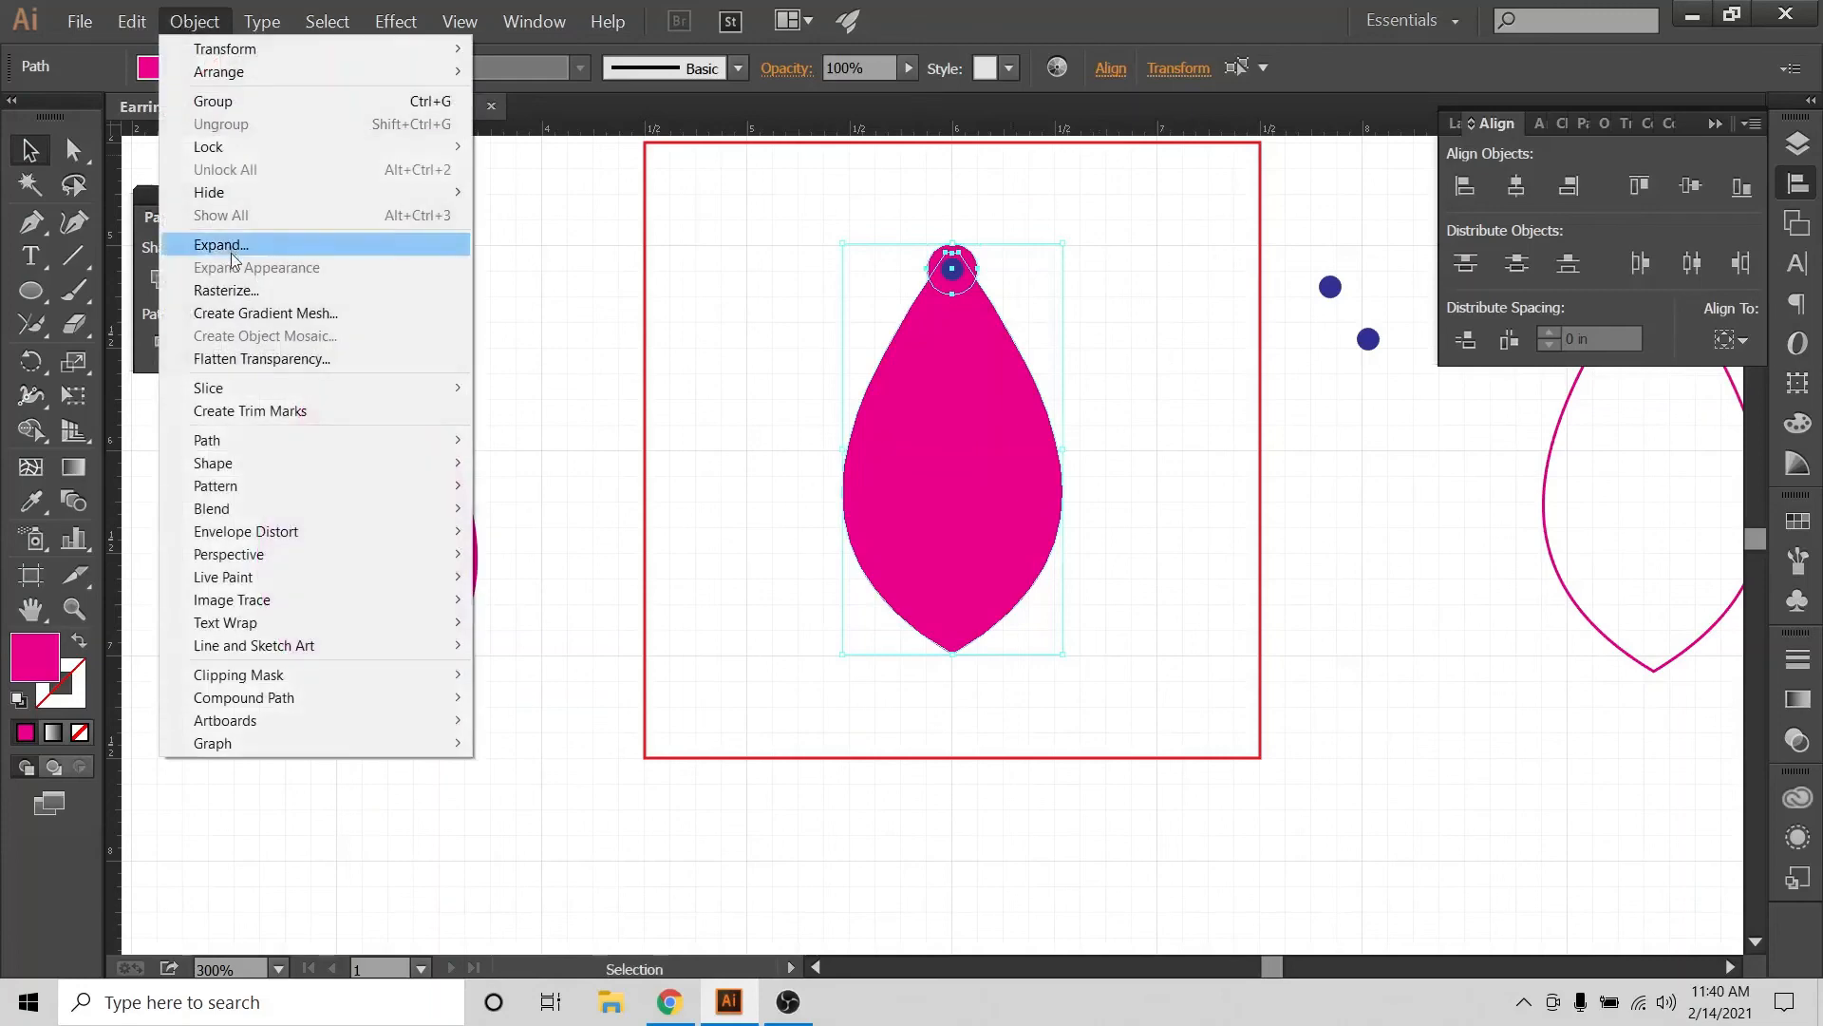
left_click(237, 245)
left_click(158, 278)
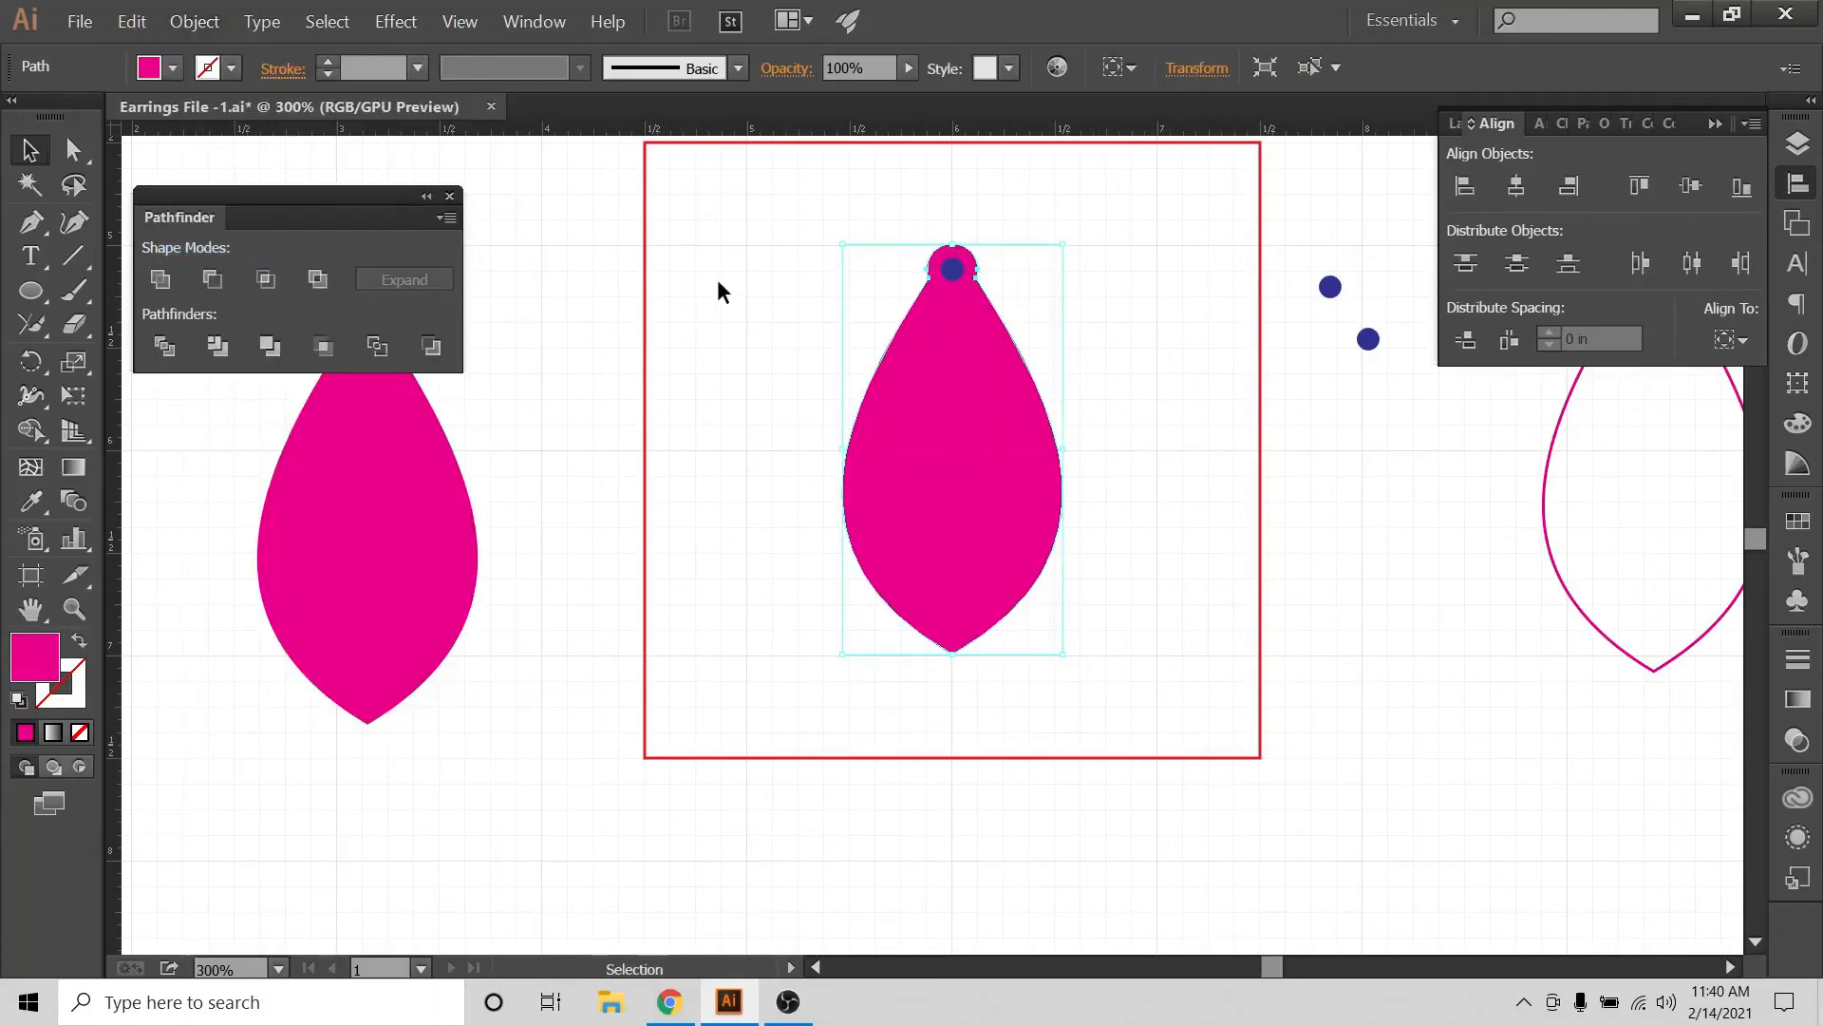
left_click(721, 282)
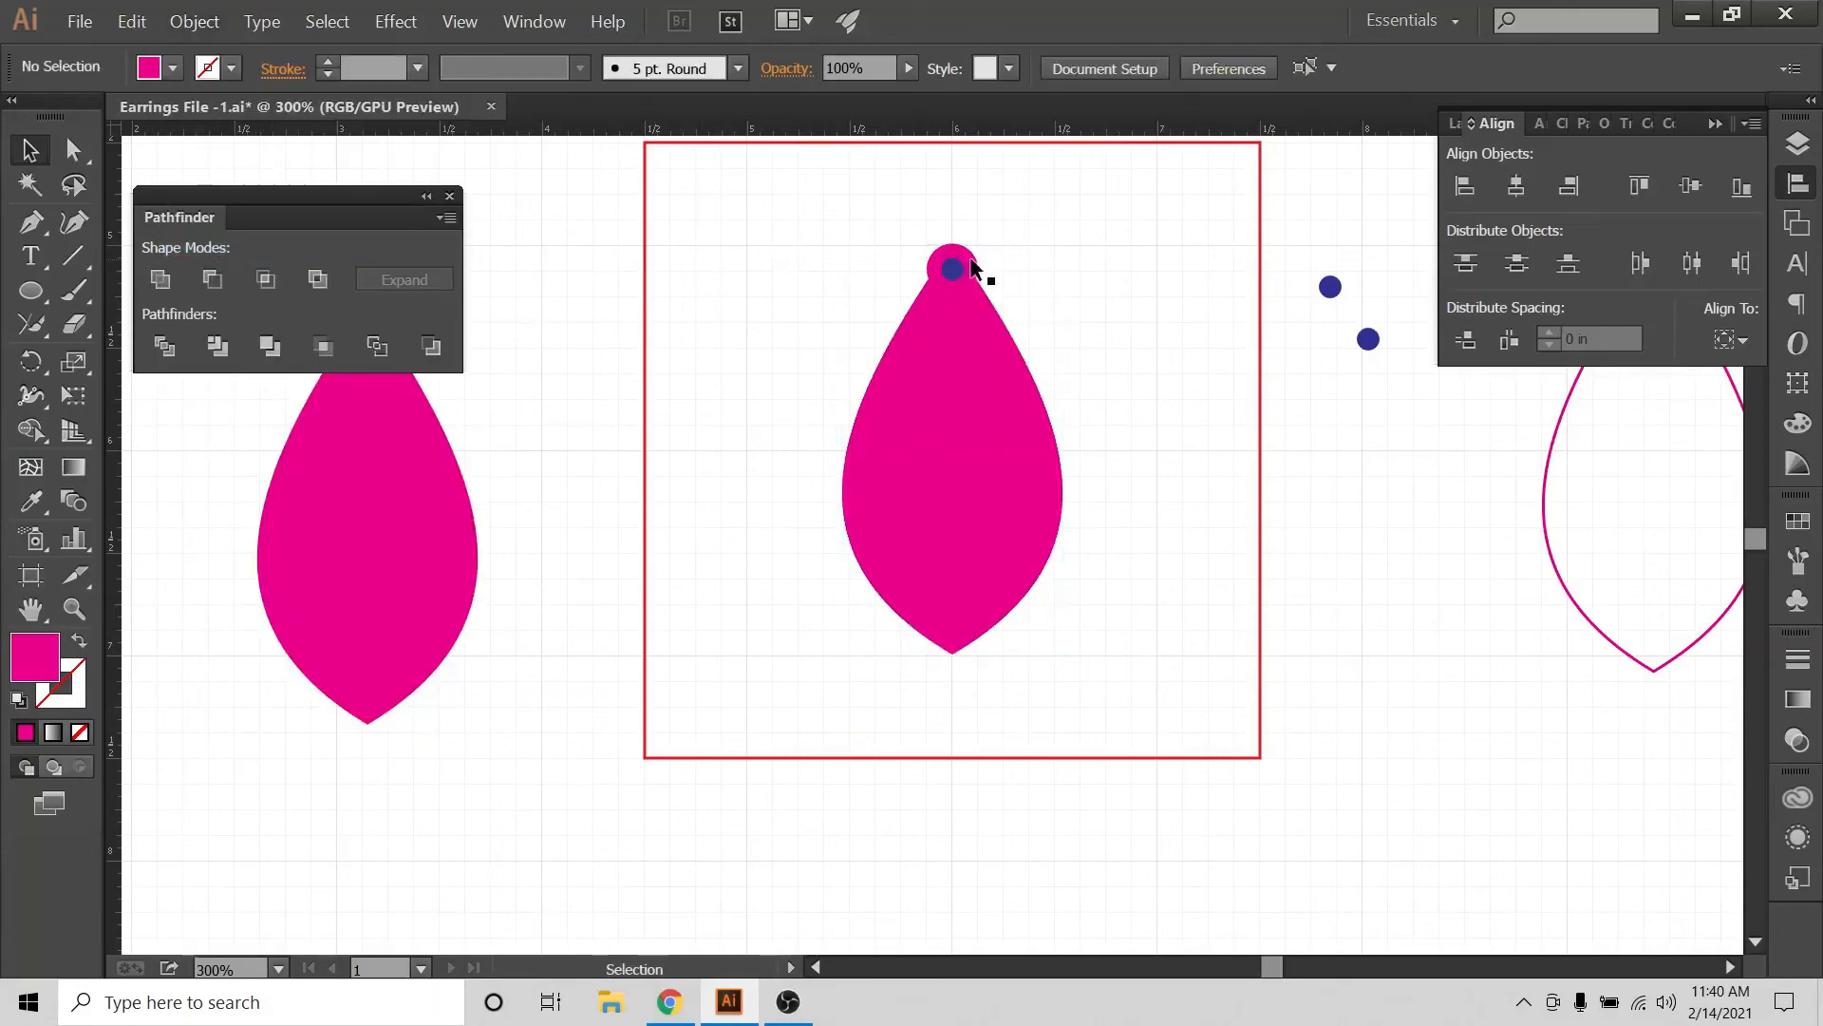
left_click(971, 327)
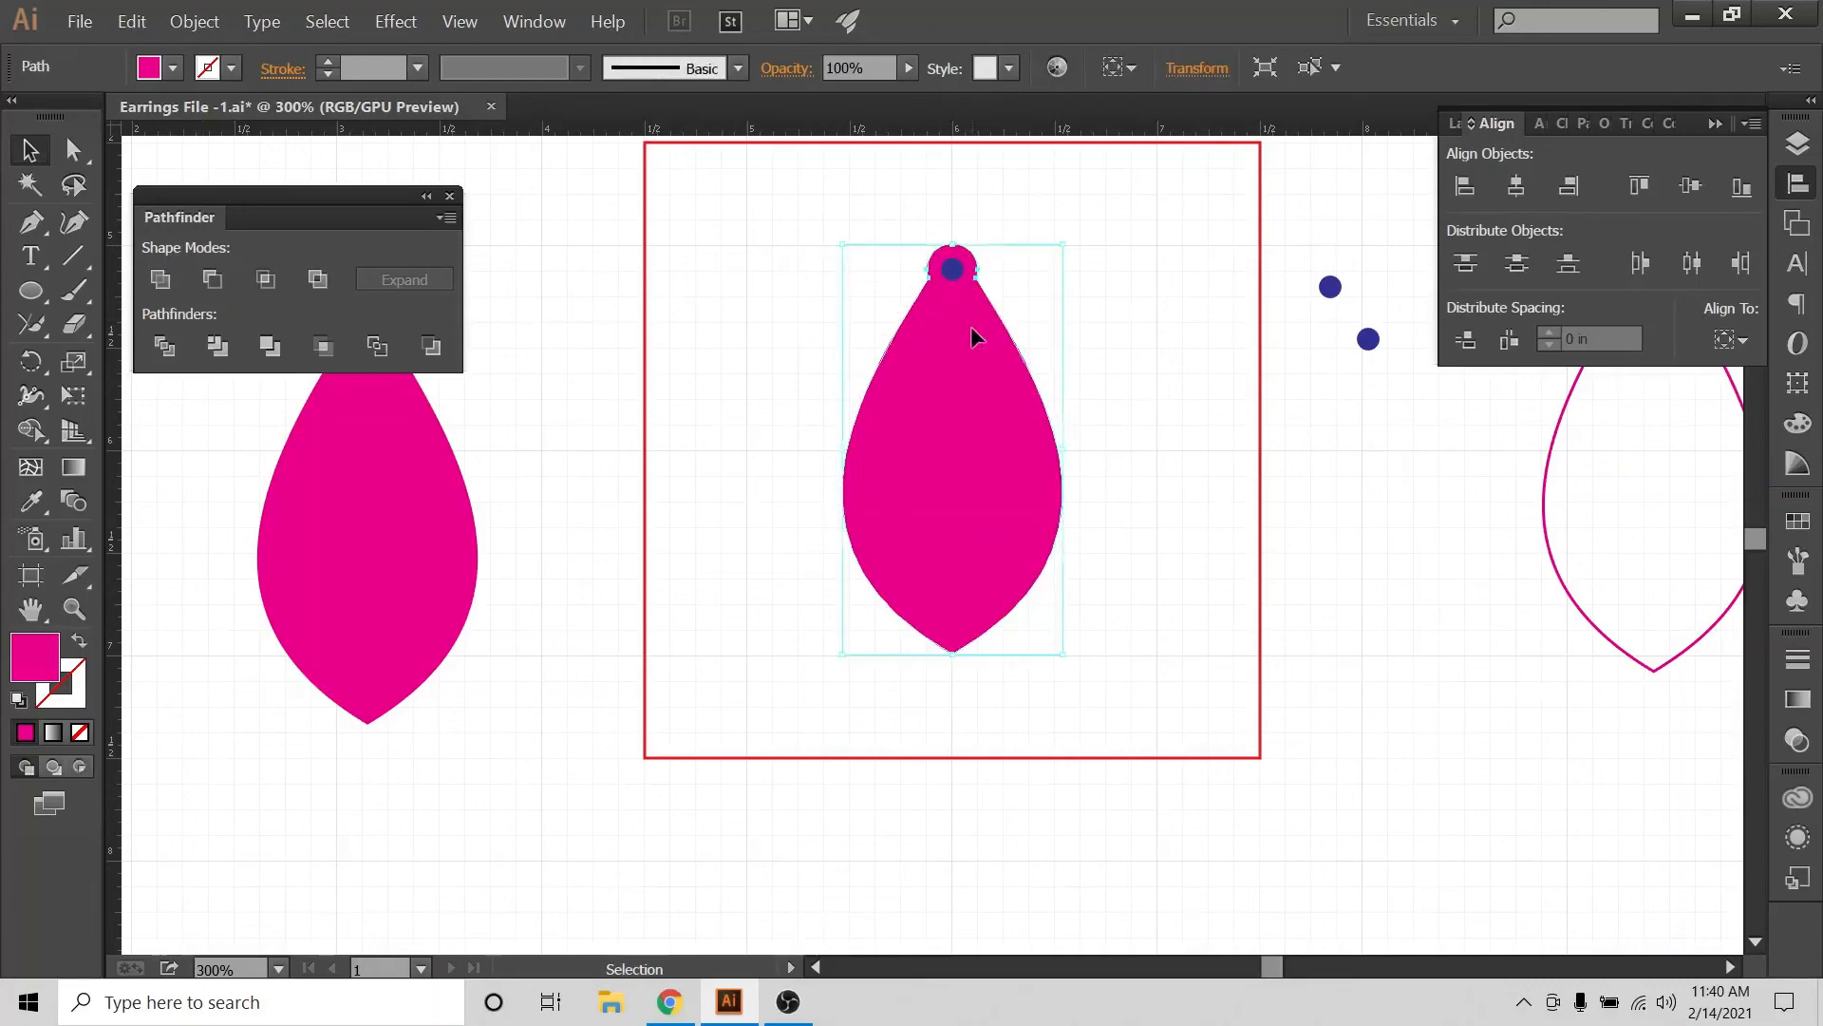
left_click(1153, 319)
scroll(1045, 342, "up", 1)
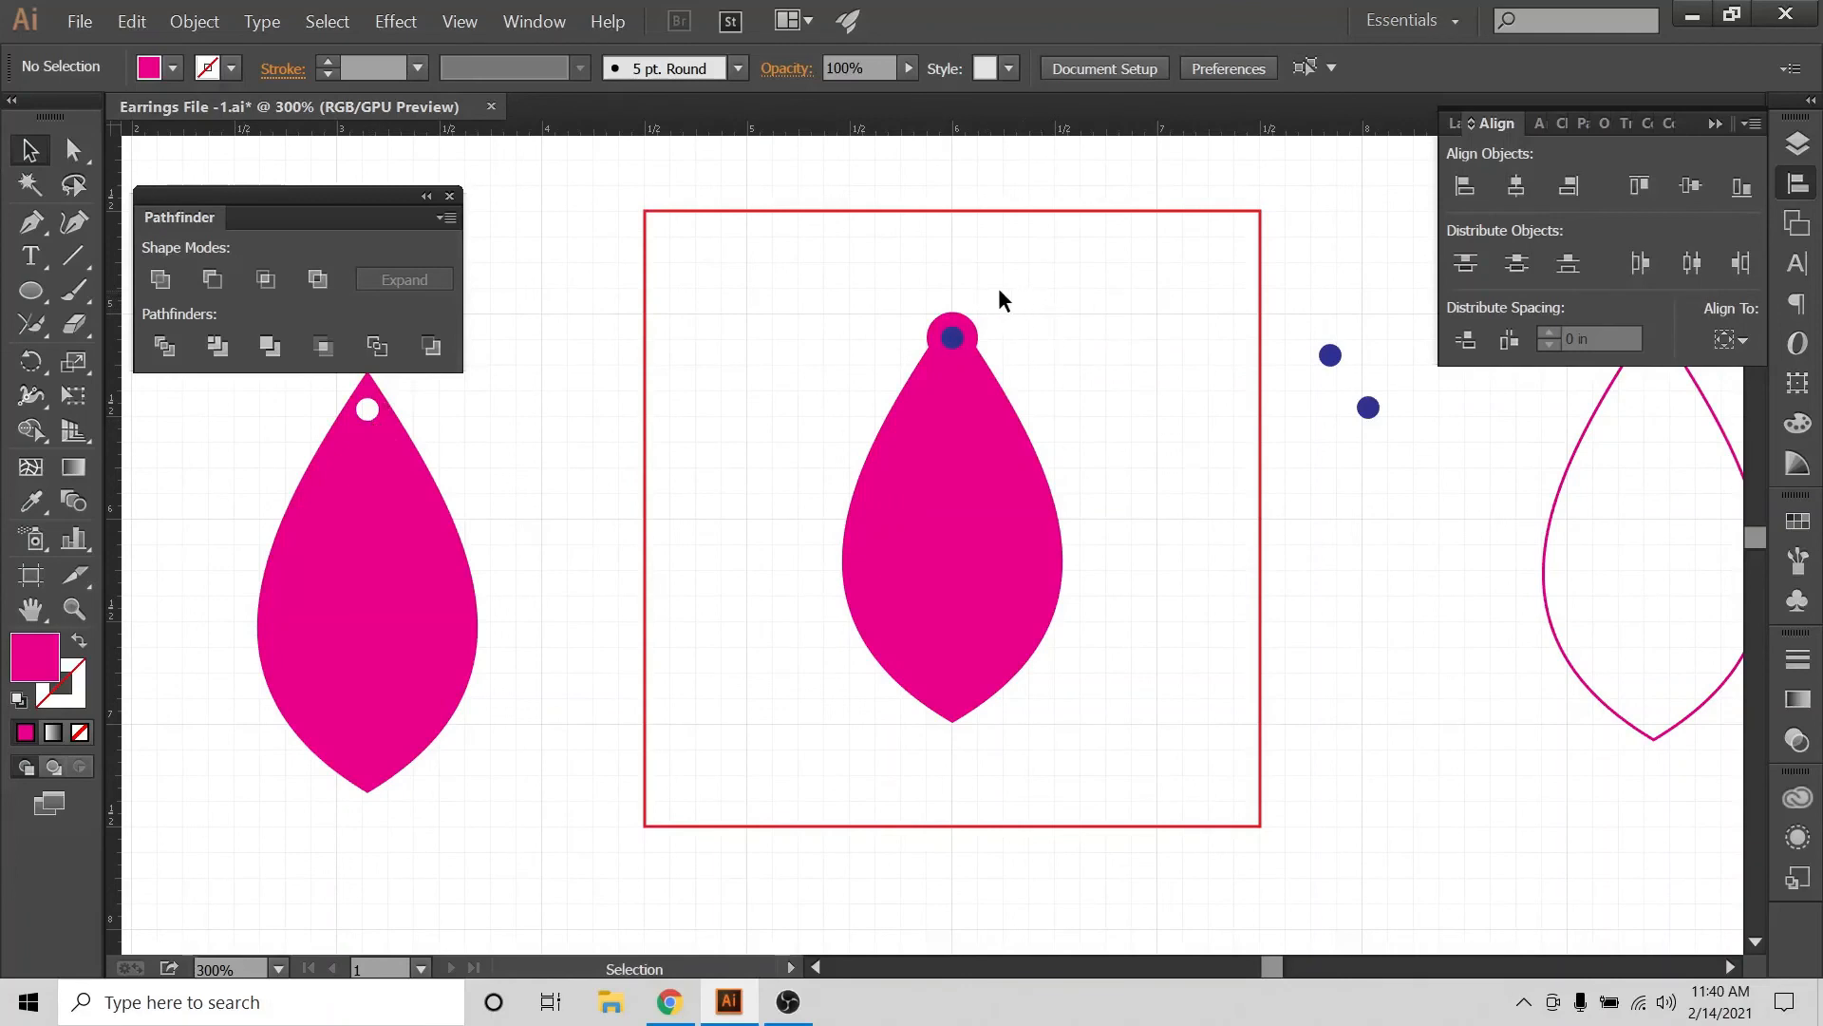
Cut the earring hole by subtracting the blue circle from the united teardrop with Minus Front
left_click_drag(925, 373, 883, 446)
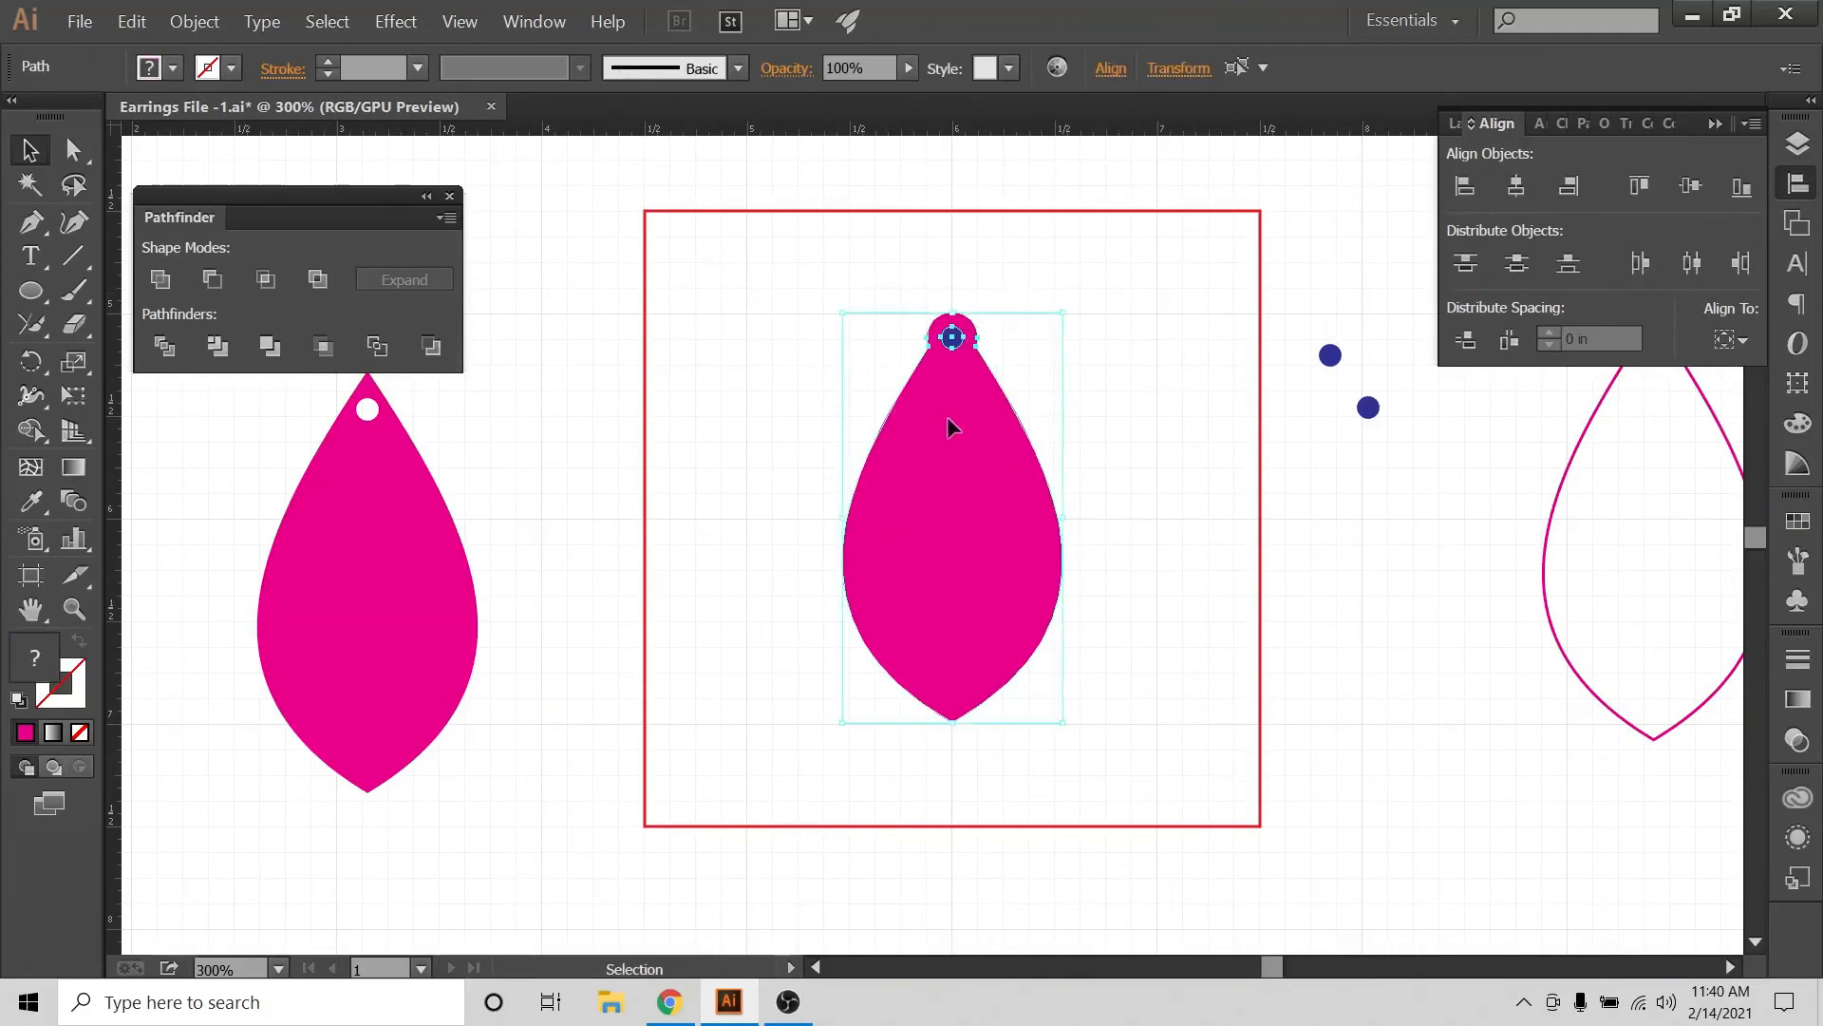
left_click(1133, 455)
left_click(961, 454)
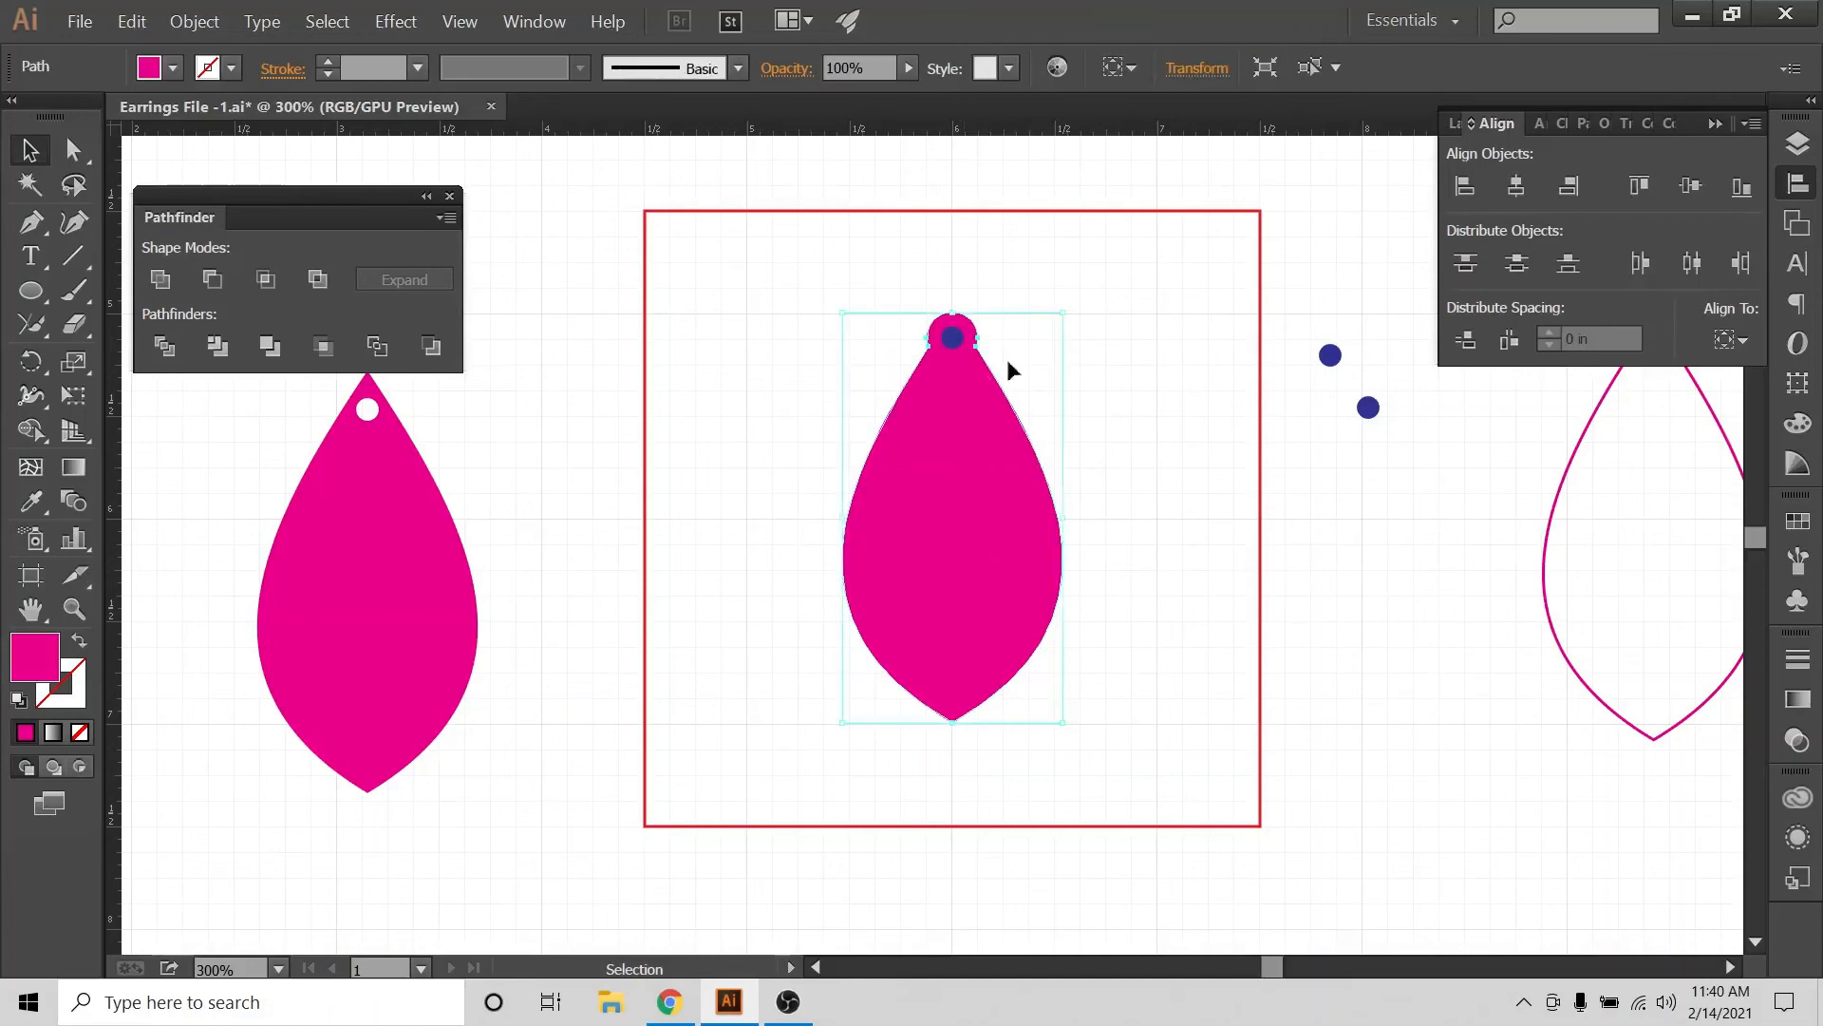
left_click_drag(982, 282, 744, 604)
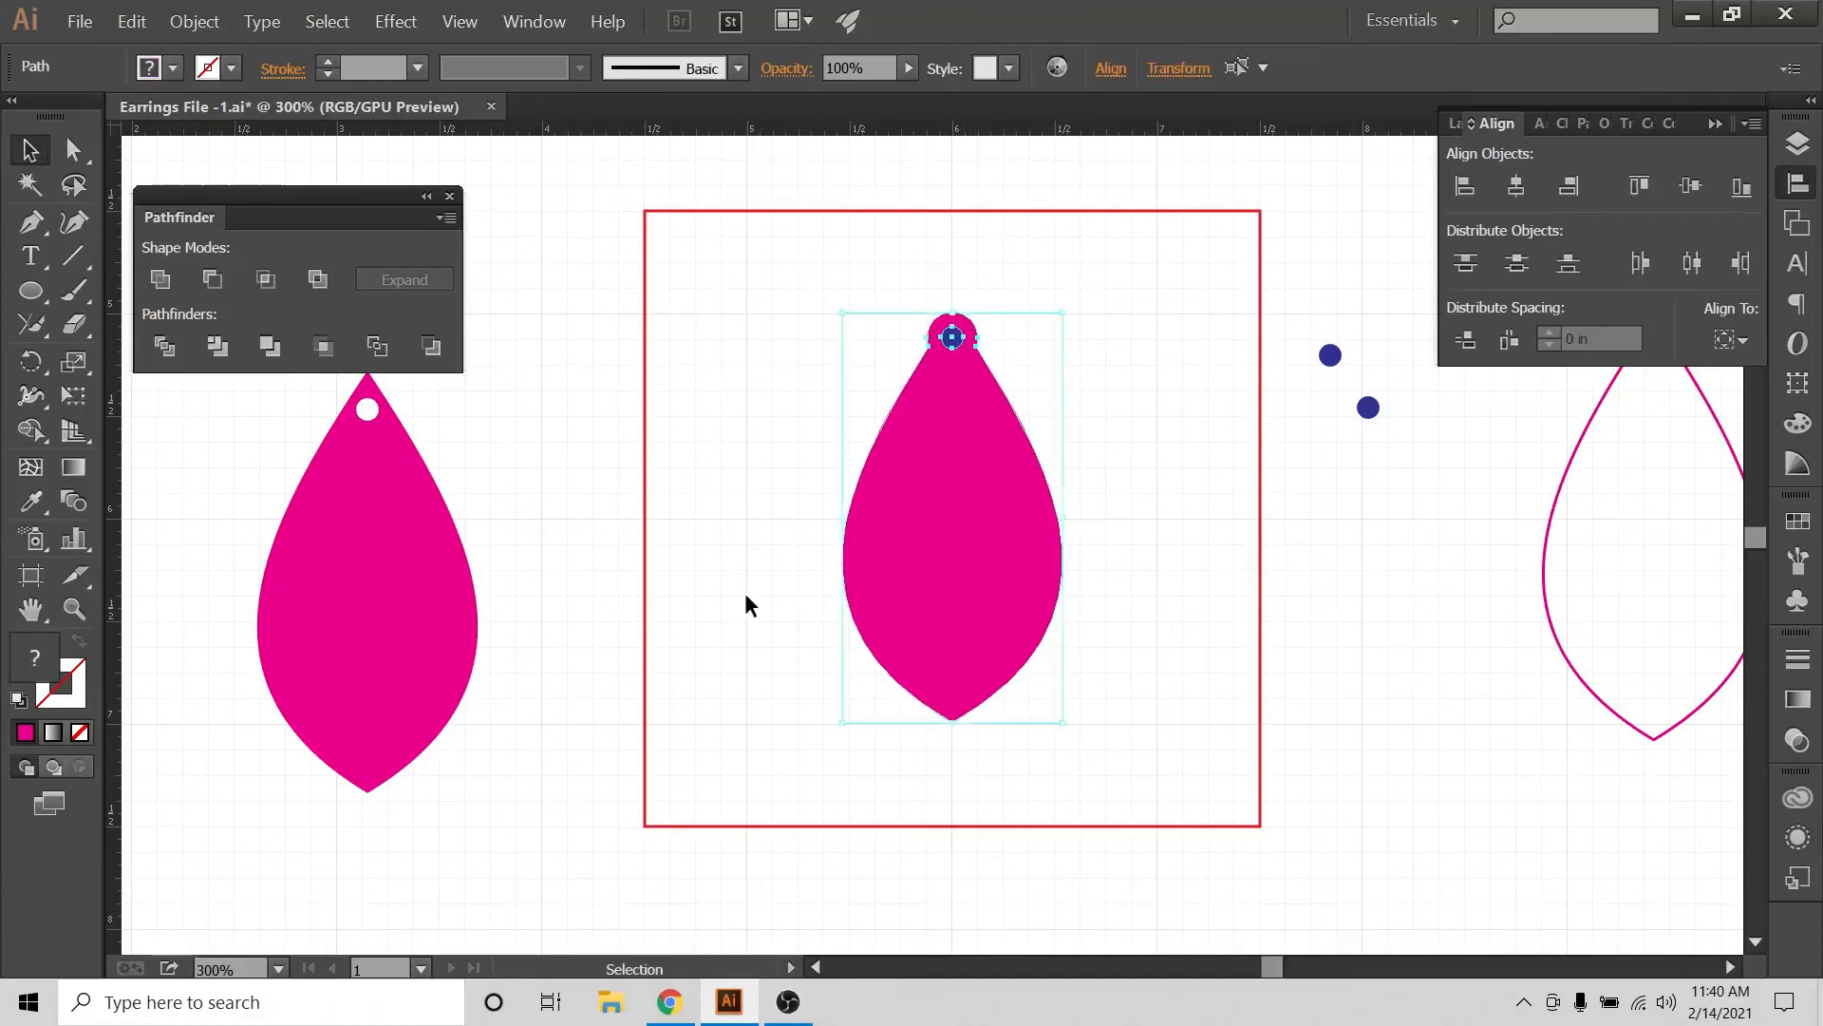
left_click(208, 281)
left_click(1048, 264)
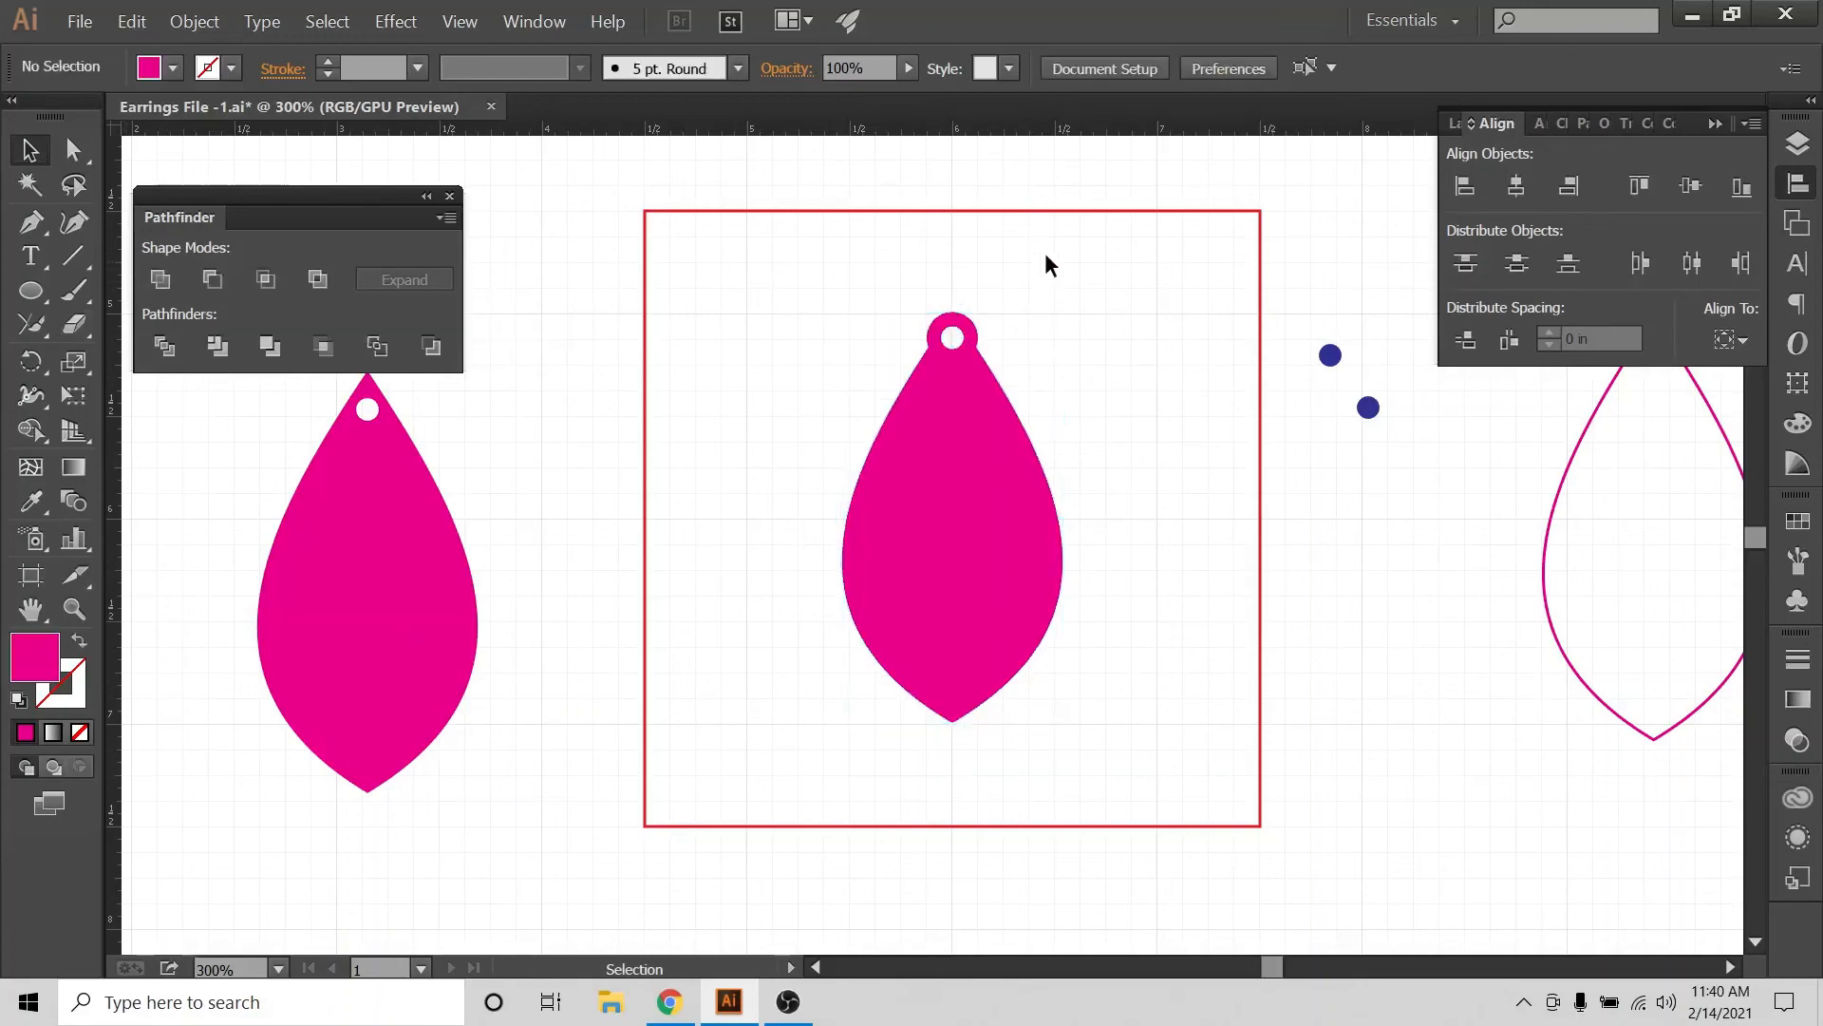
Collapse the working 2 layer's contents and move the two finished teardrops slightly closer together
left_click(1804, 147)
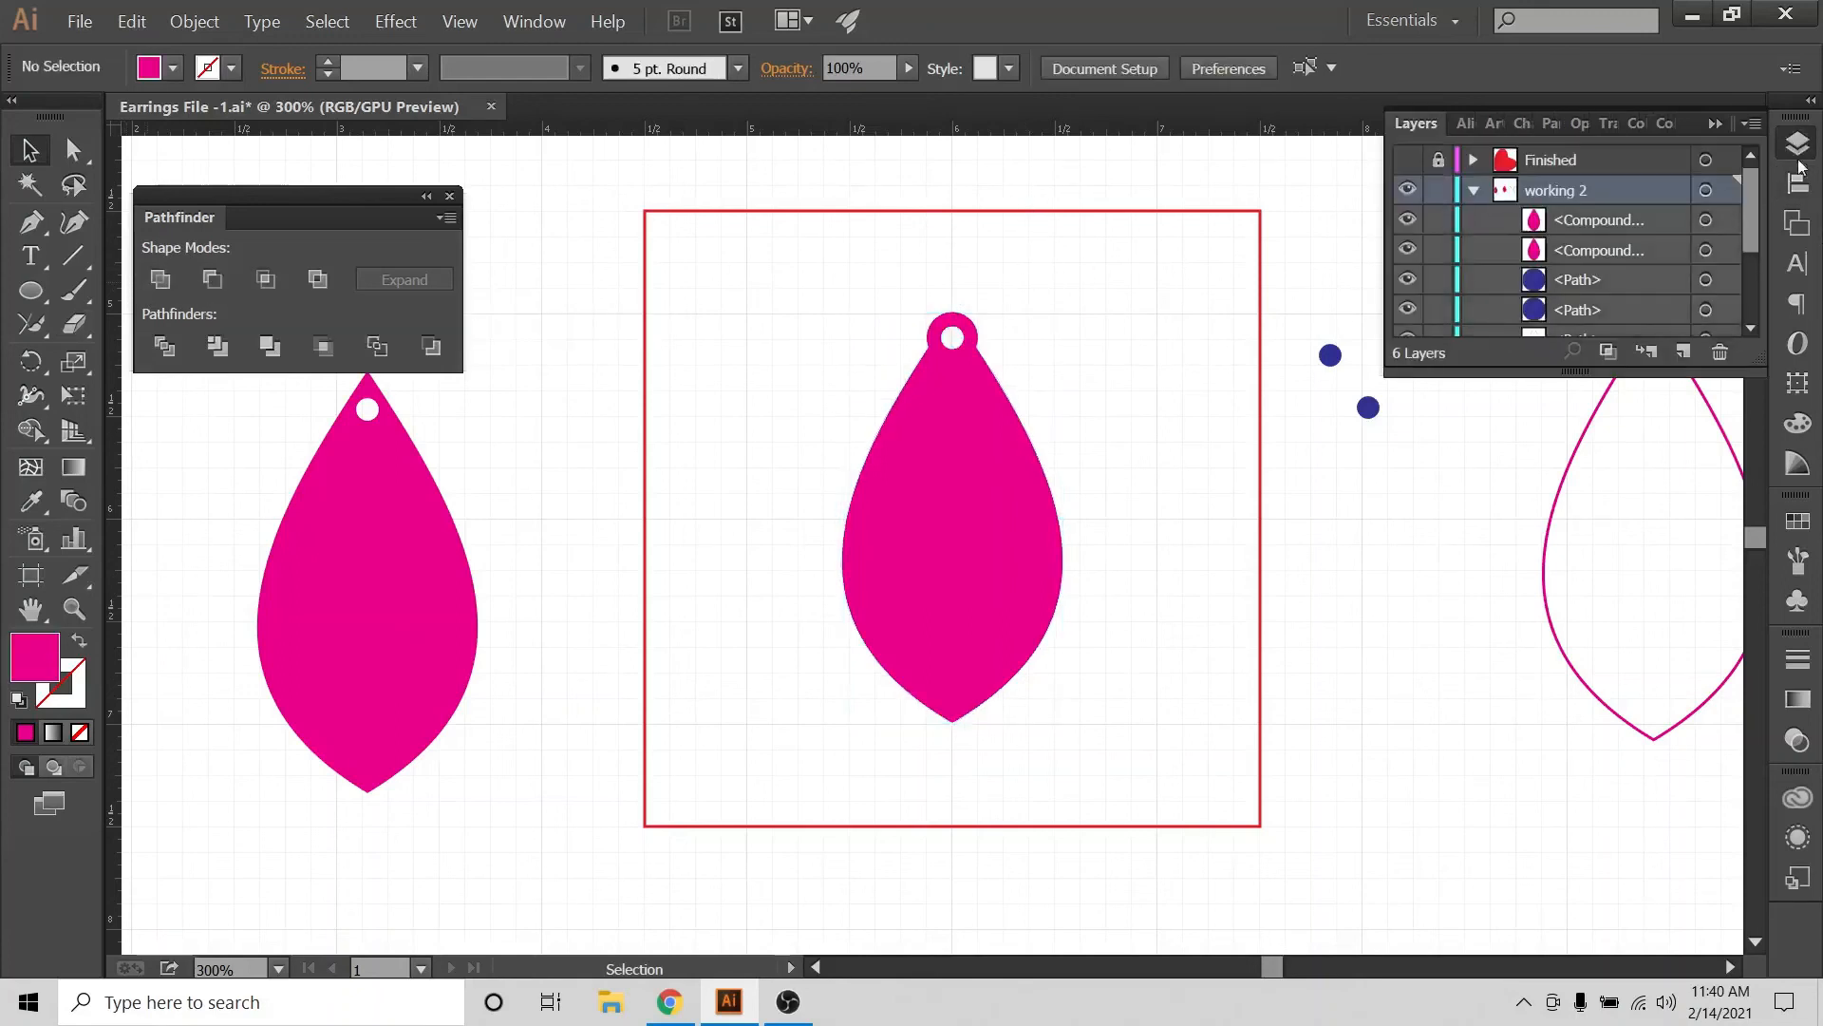
left_click(1470, 192)
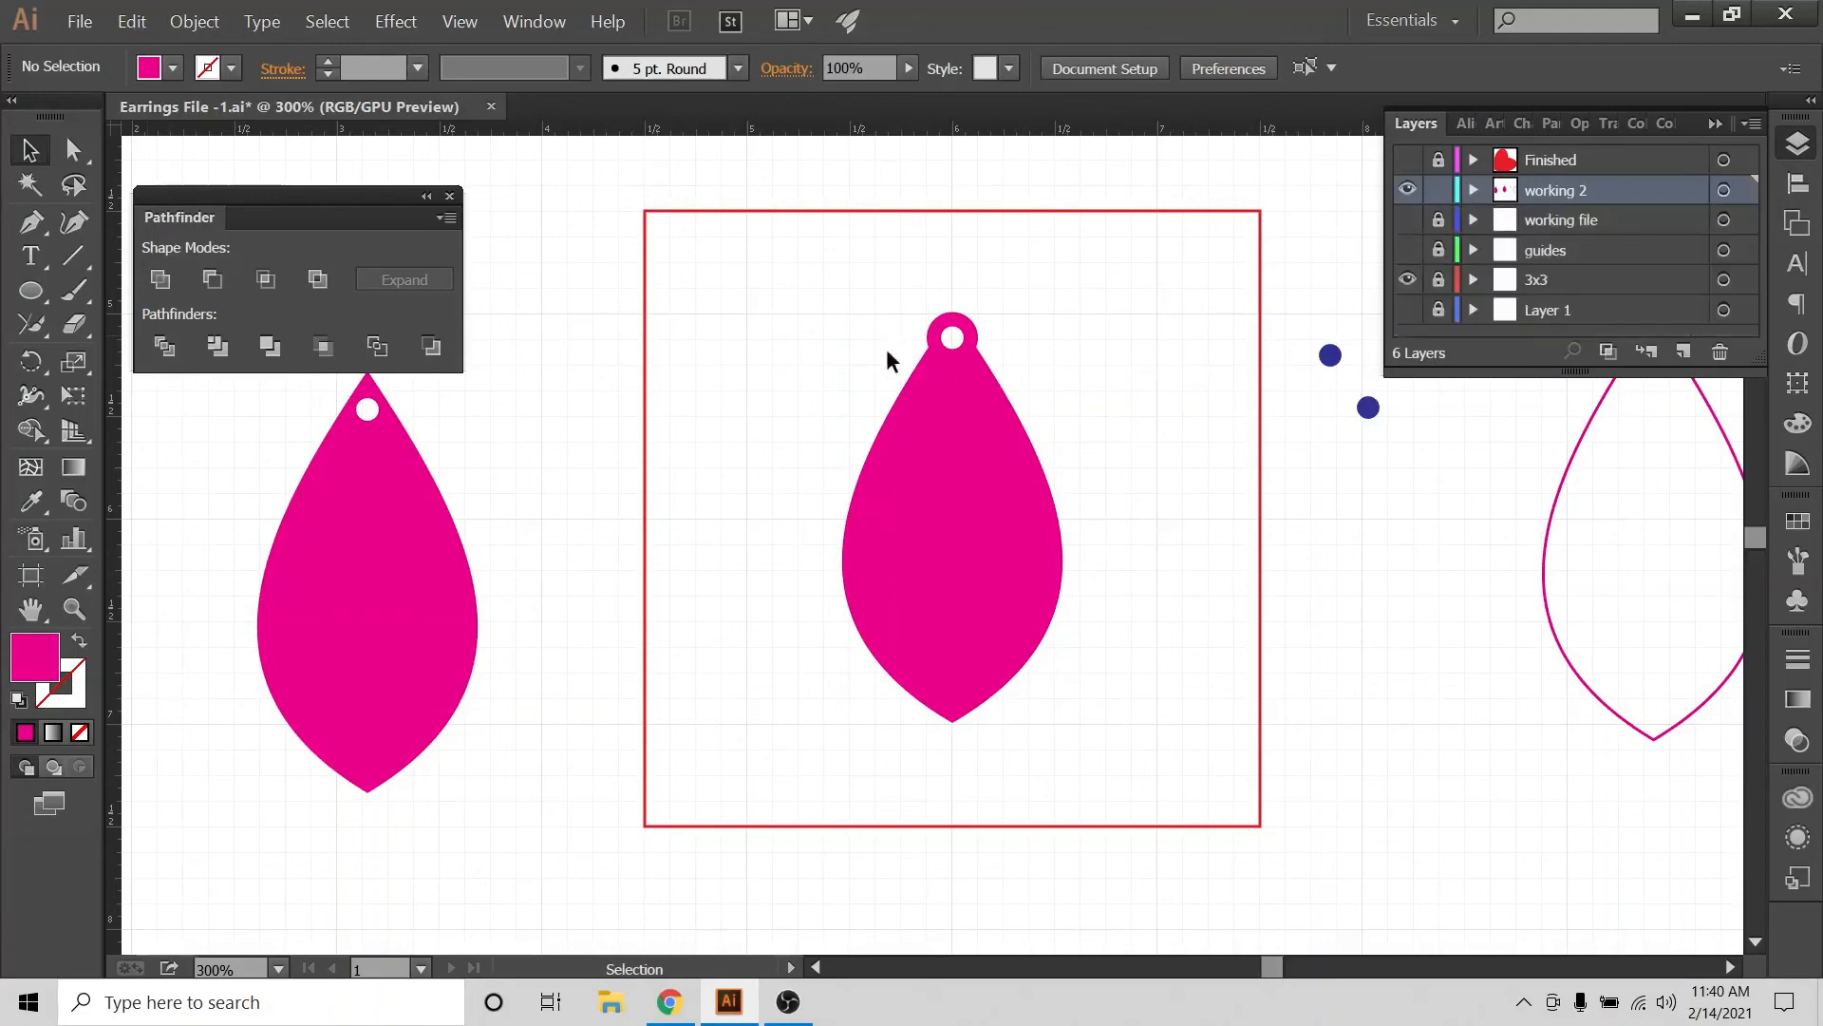
scroll(1119, 556, "up", 1)
left_click_drag(356, 619, 438, 565)
left_click(839, 471)
left_click_drag(967, 545, 960, 552)
left_click(1079, 521)
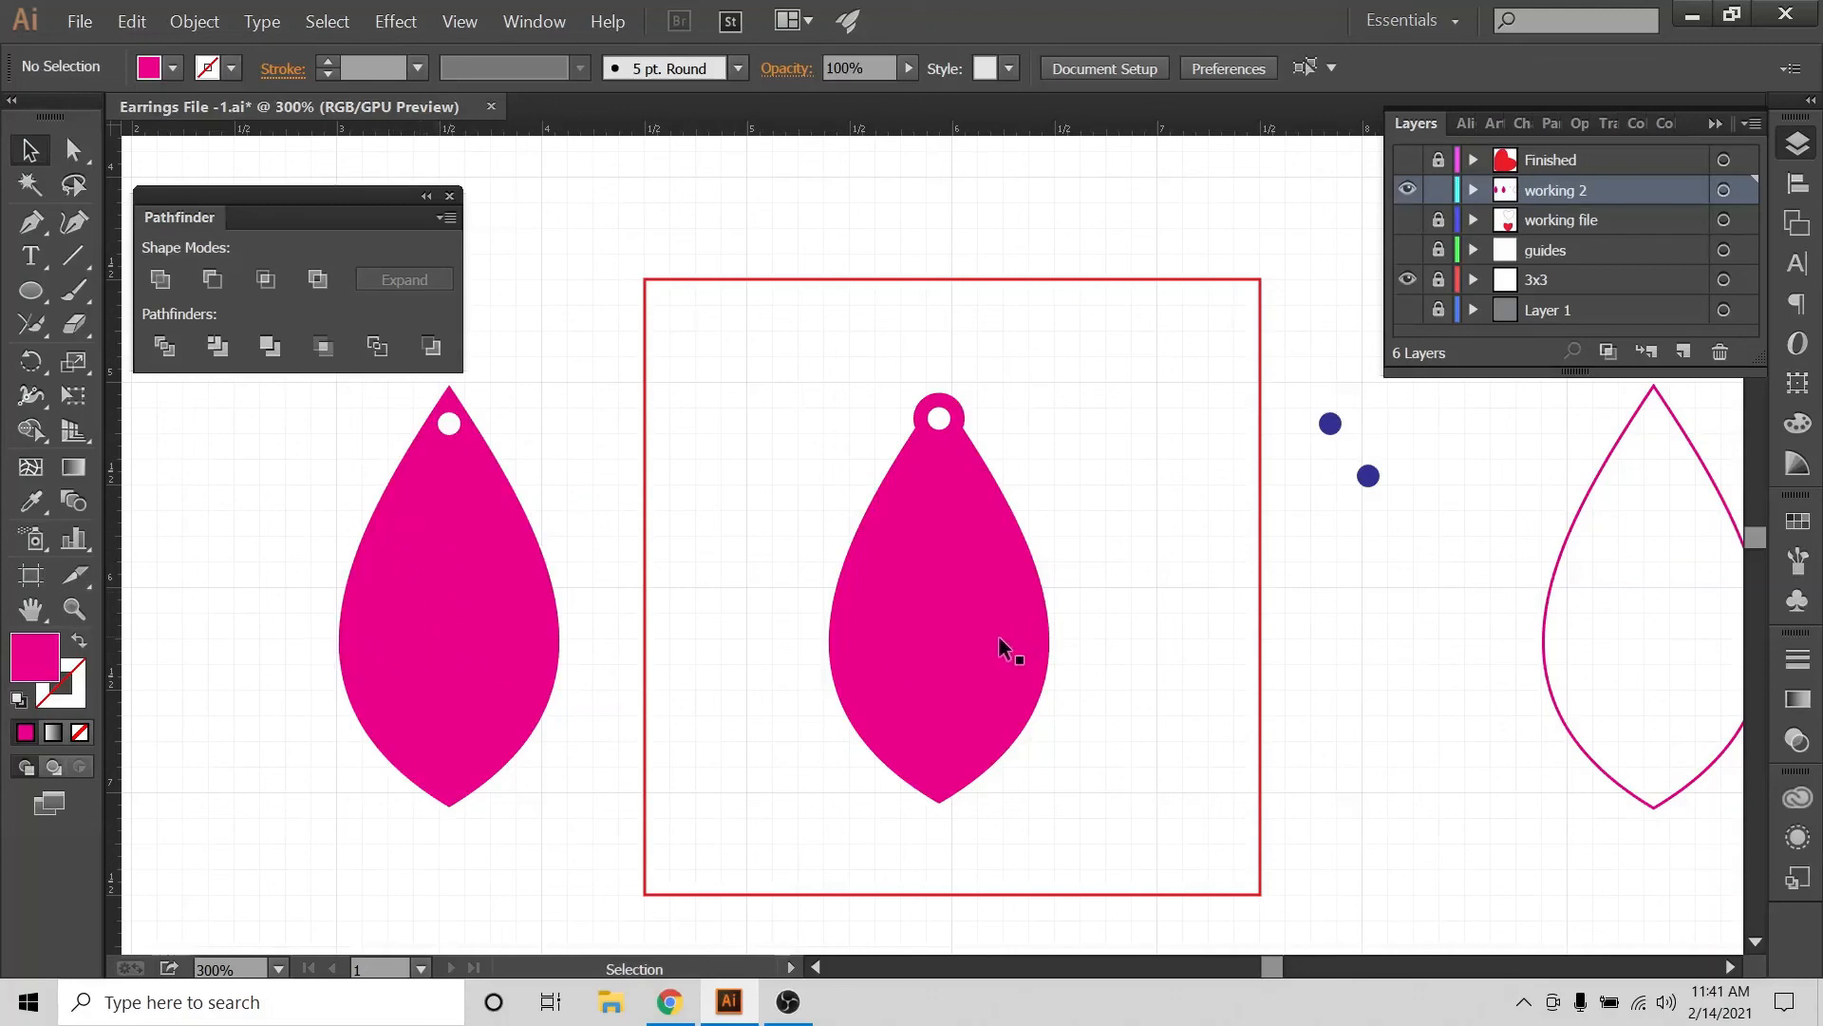
Switch to Chrome to view the Etsy heart earrings listing and return to Illustrator
left_click(675, 1004)
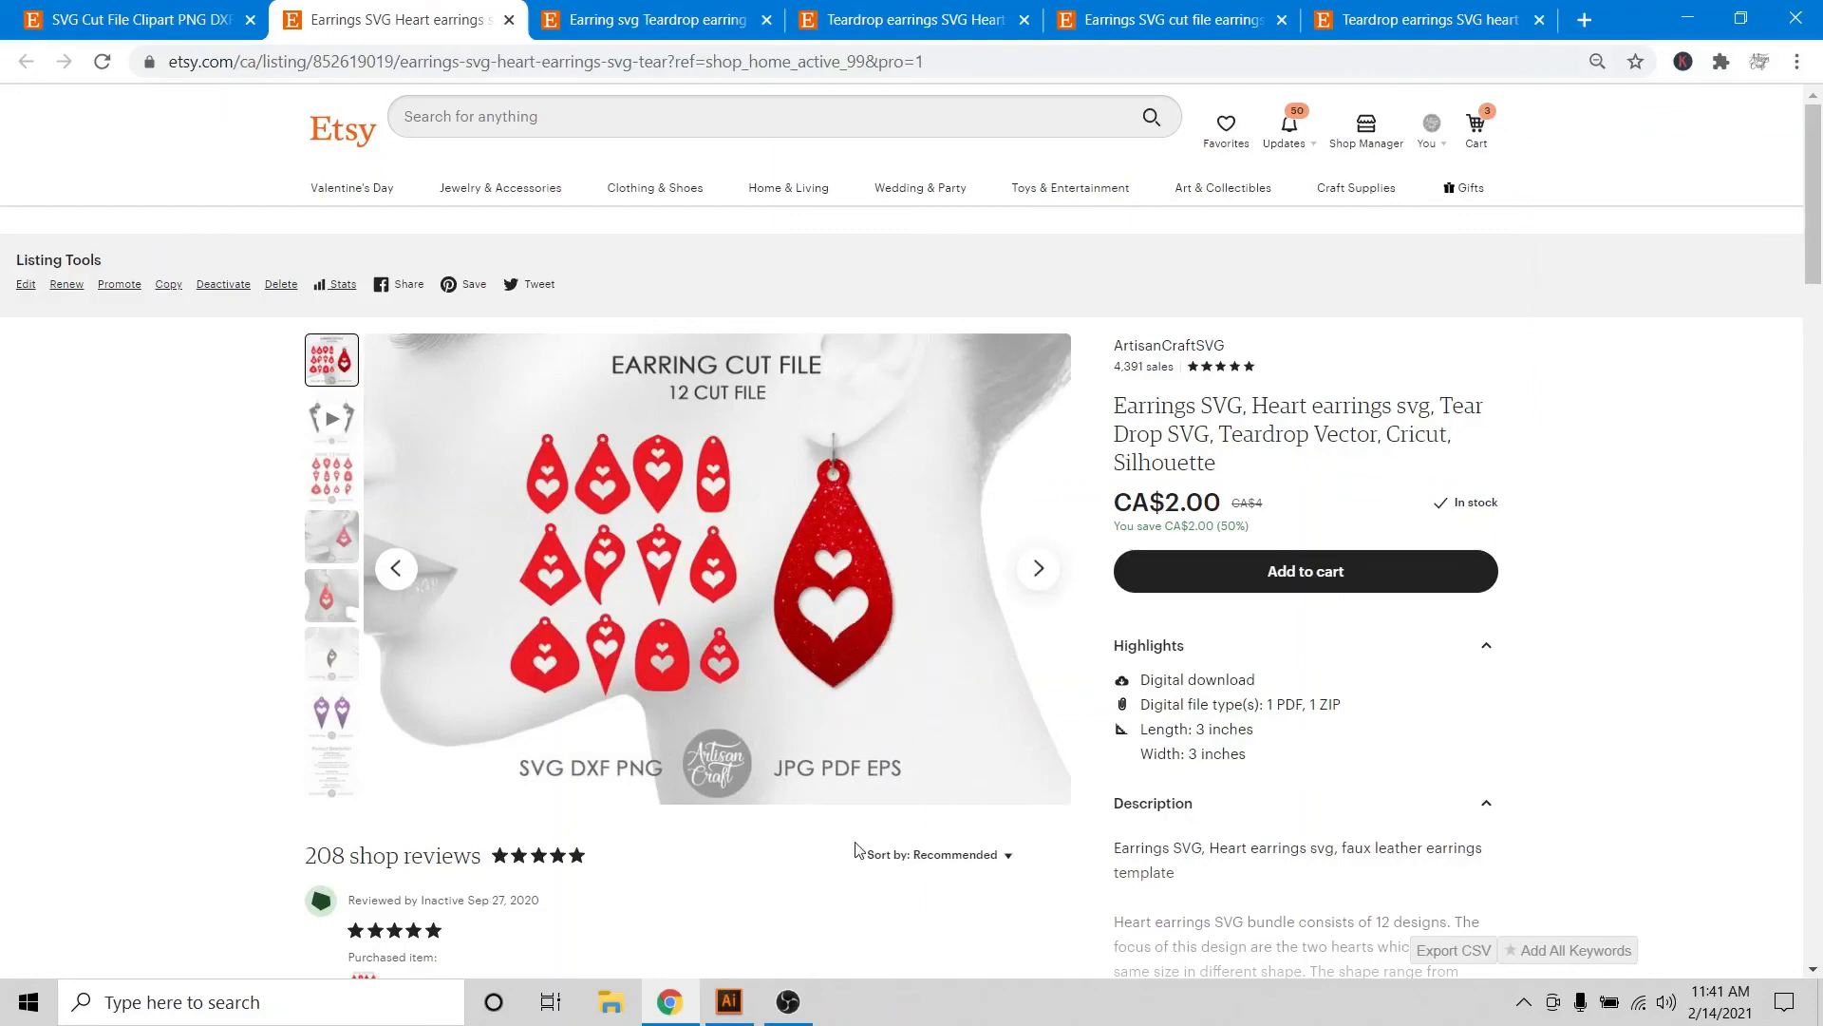
left_click(728, 1002)
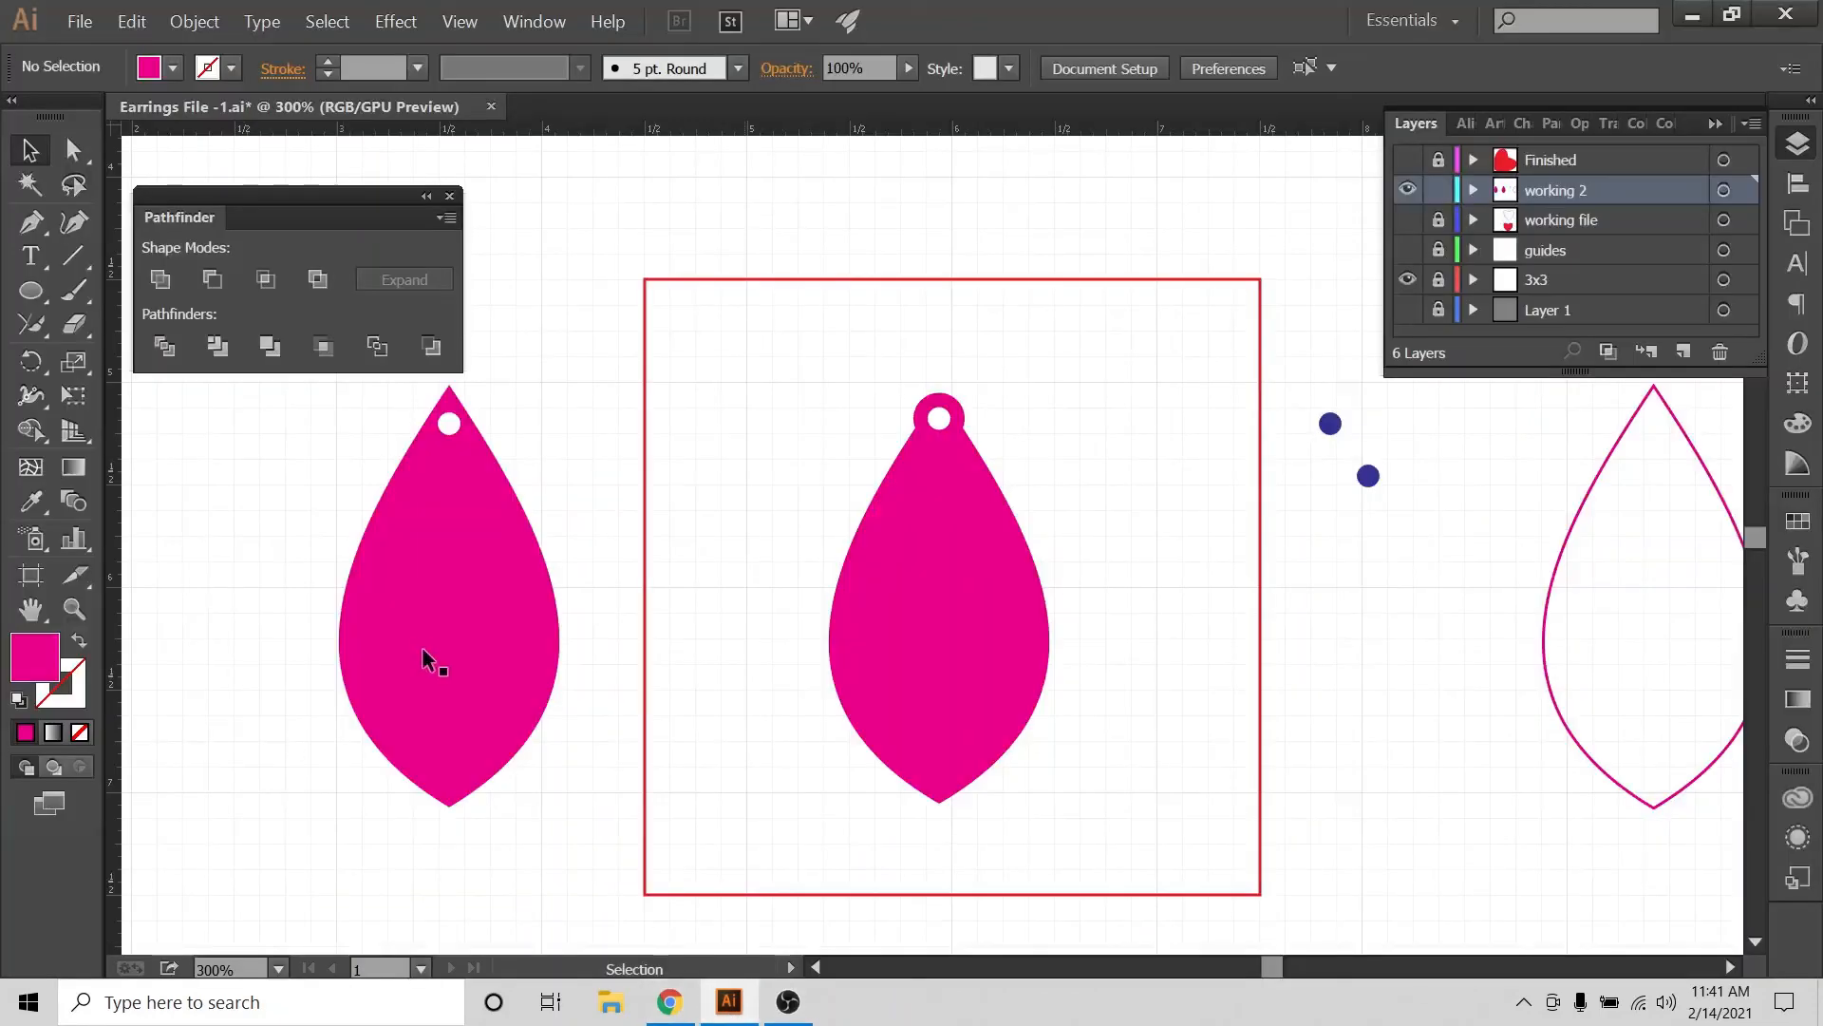
Move the pointed teardrop without the tab slightly farther from the red frame and clear the selection
mouse_move(429, 616)
left_mouse_down()
mouse_move(249, 612)
mouse_move(482, 635)
mouse_move(396, 629)
left_mouse_up()
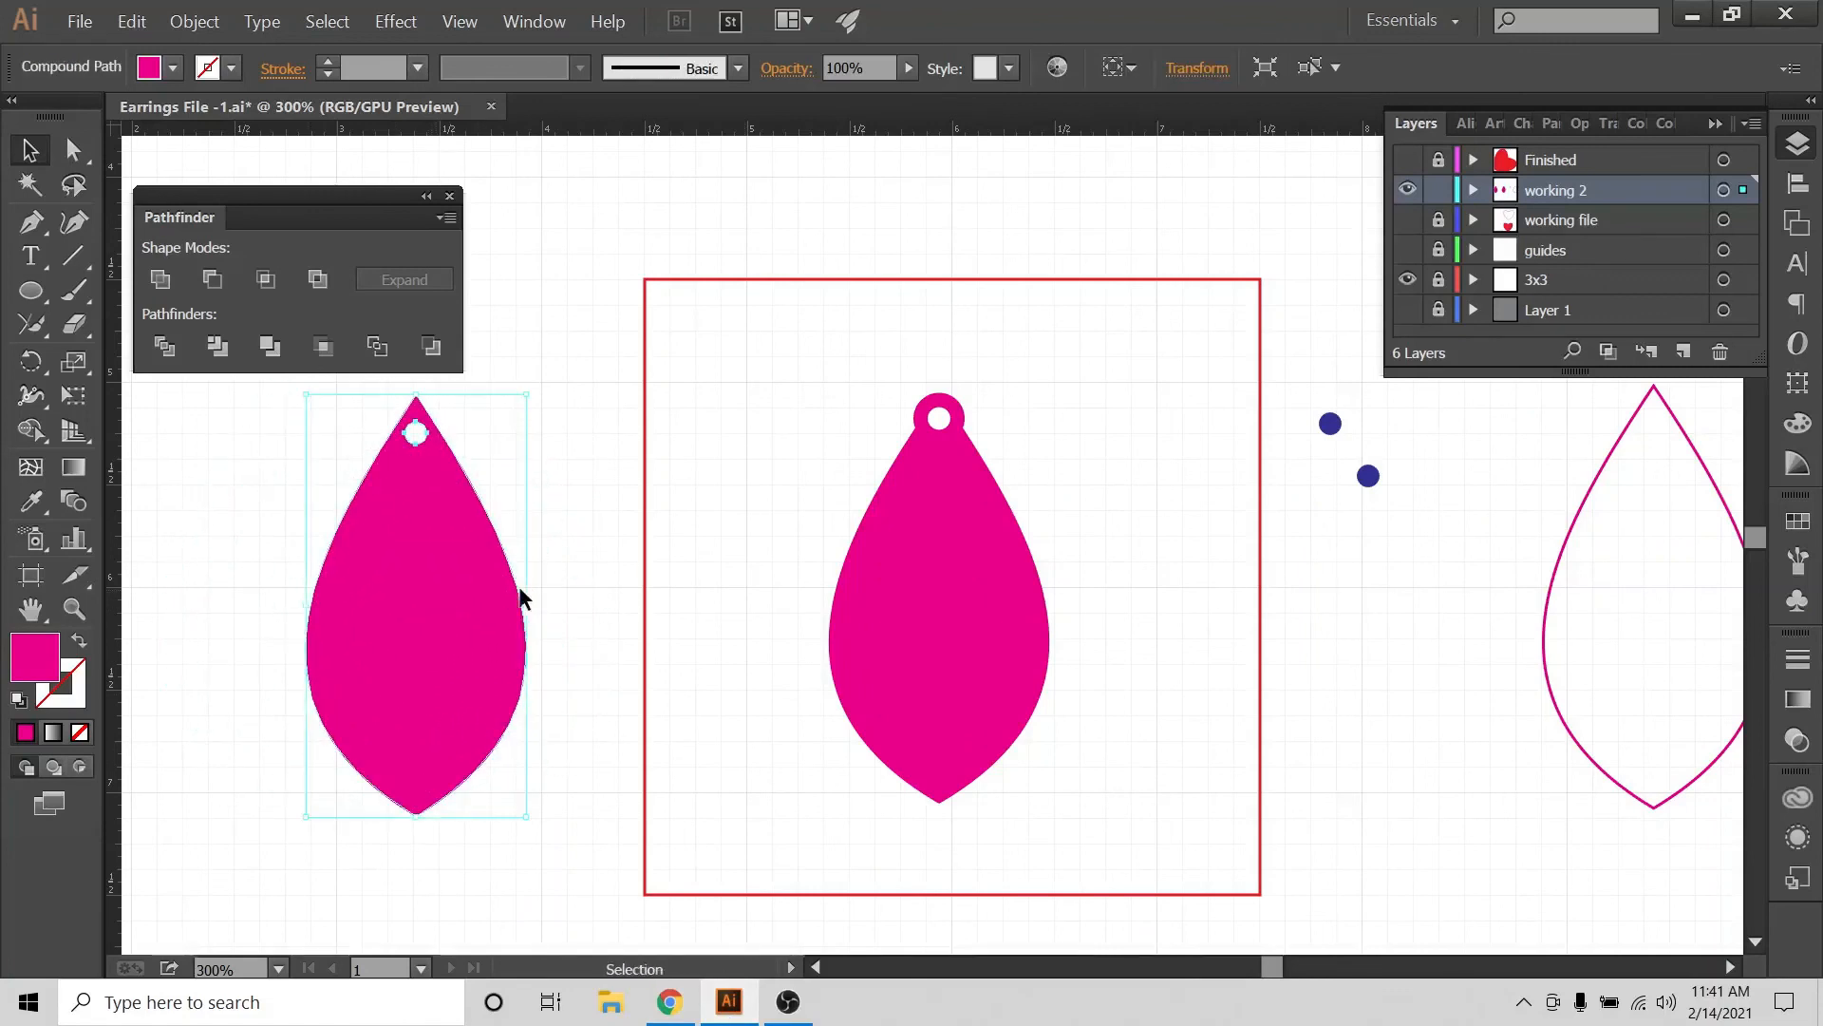
left_click(940, 411)
left_click_drag(994, 359, 826, 807)
left_click(1141, 406)
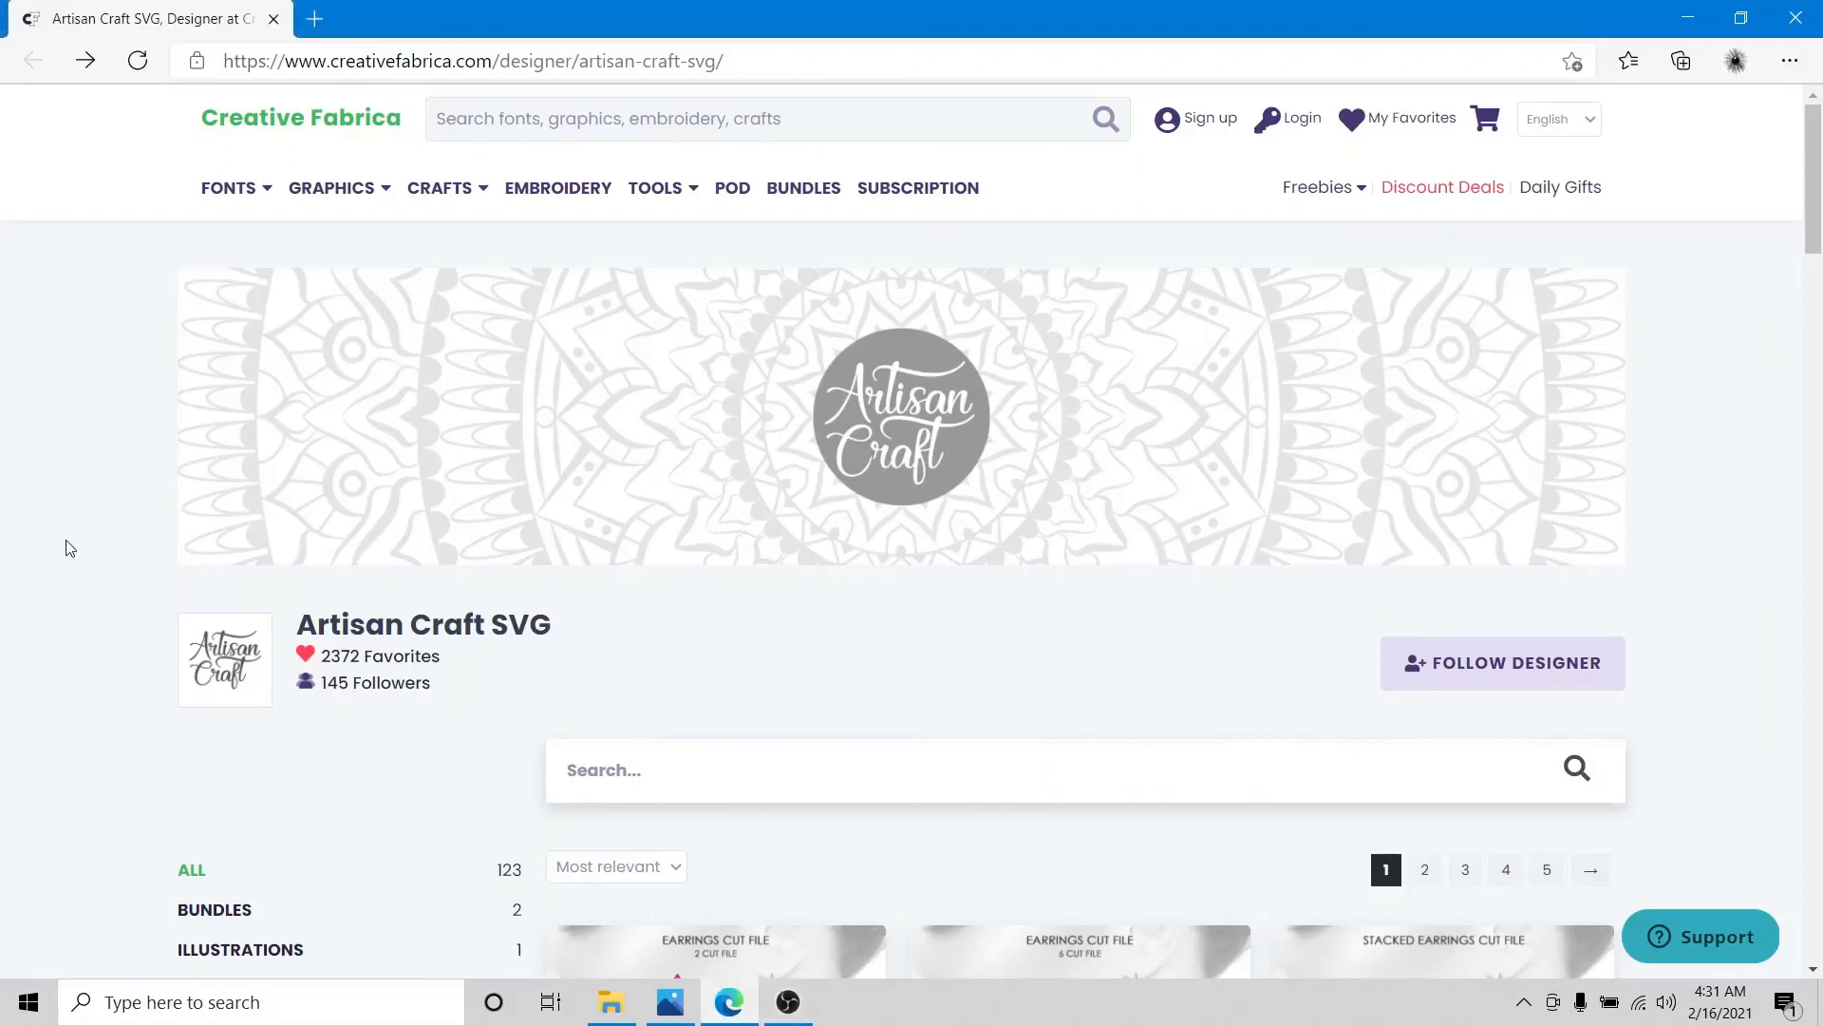
Browse the earring and mandala listings on the Artisan Craft SVG designer page on Creative Fabrica
scroll(54, 563, "down", 5)
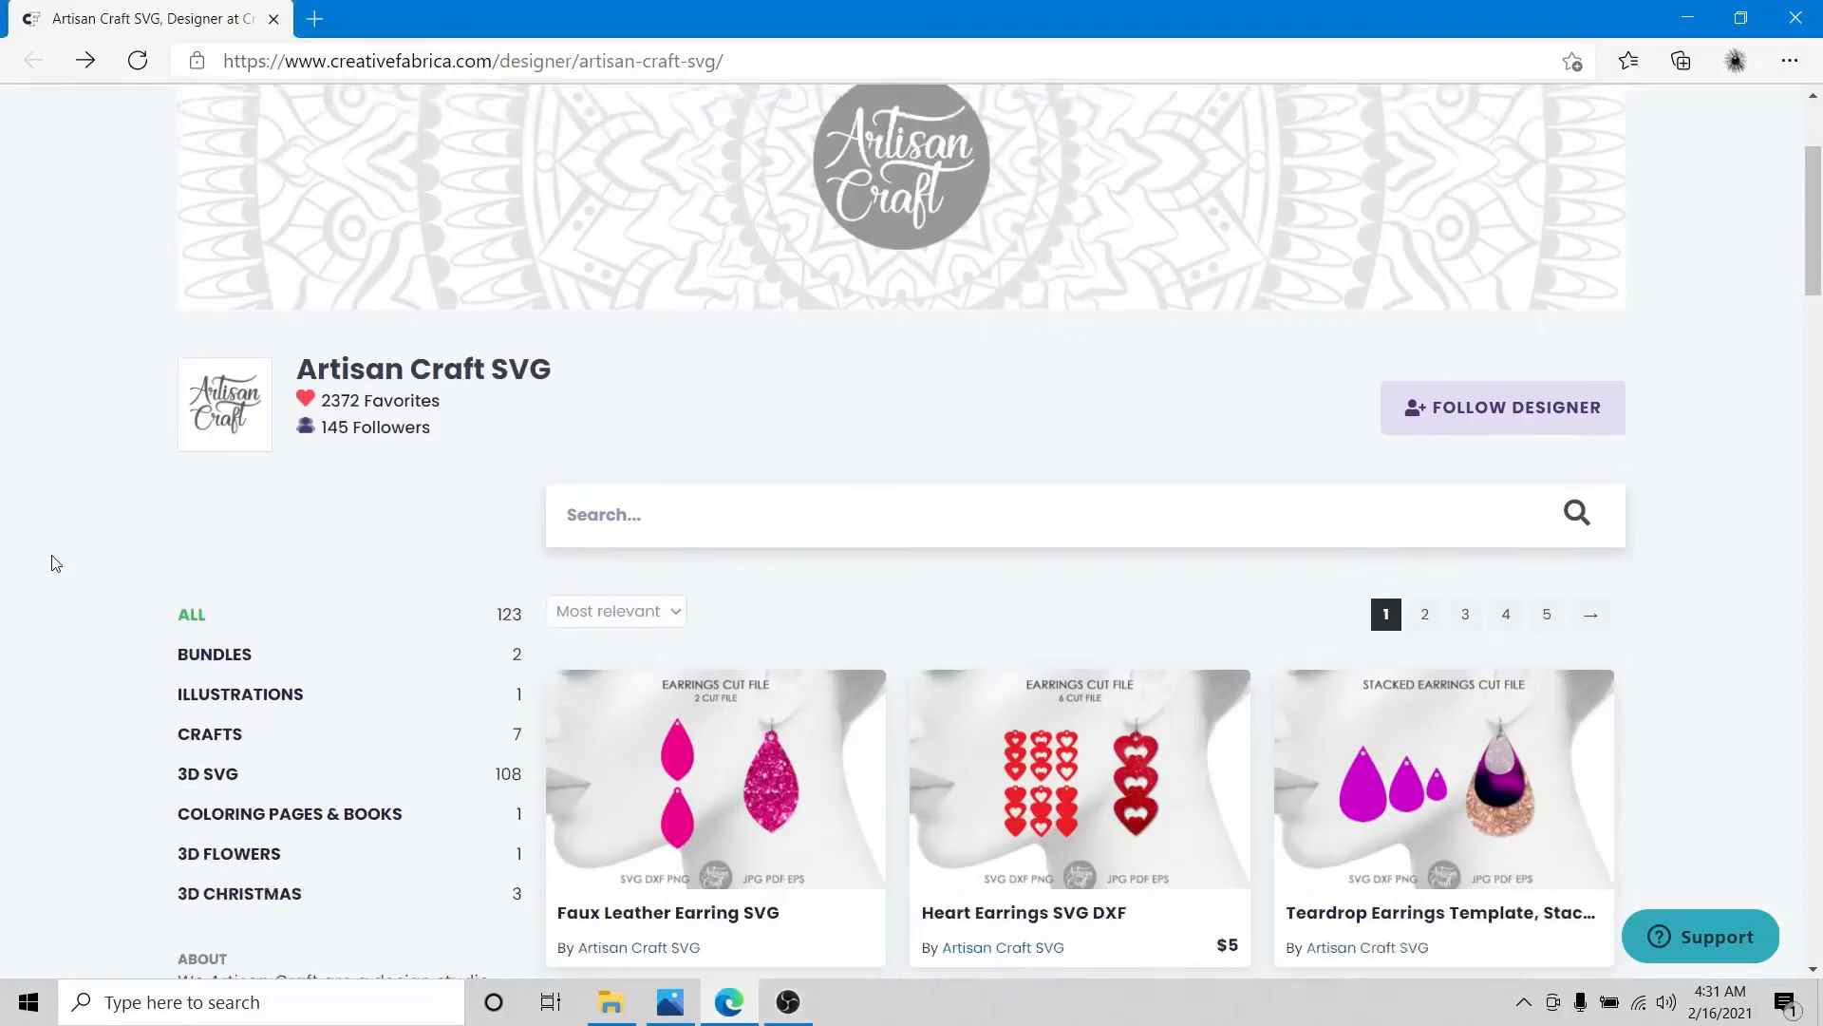
scroll(55, 563, "down", 3)
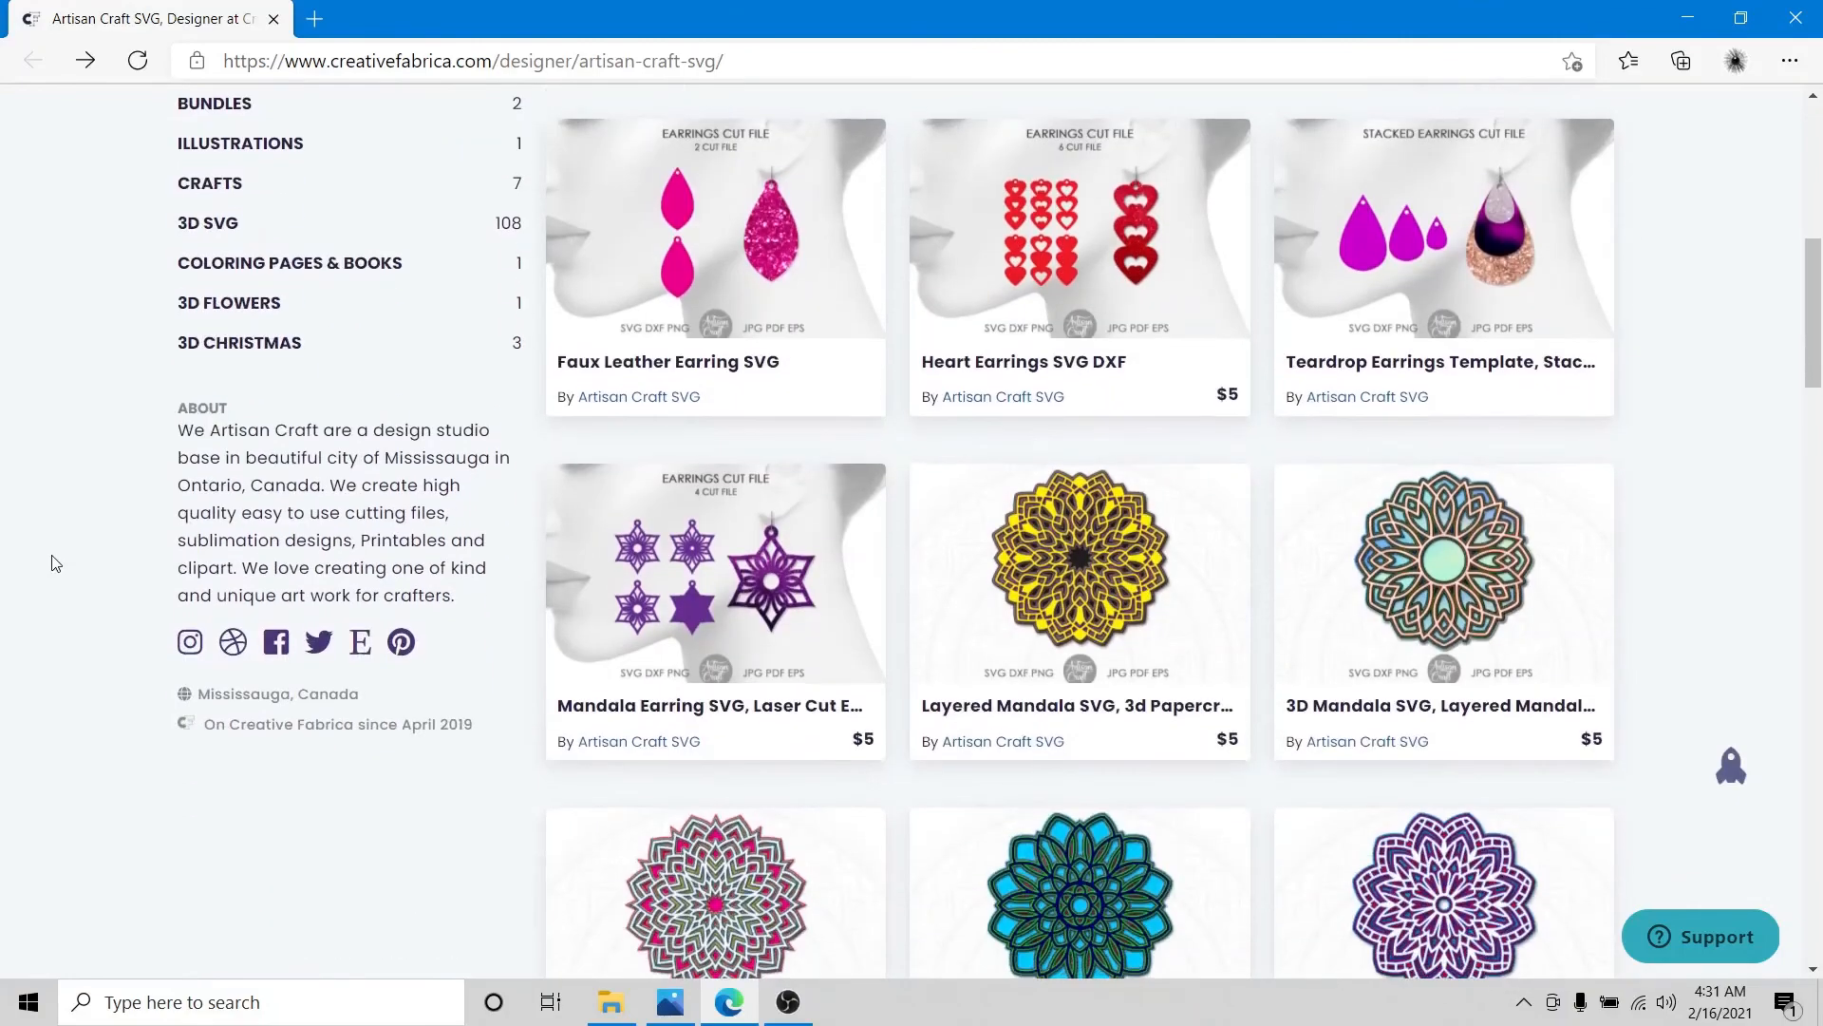
scroll(54, 563, "up", 4)
scroll(54, 563, "up", 4)
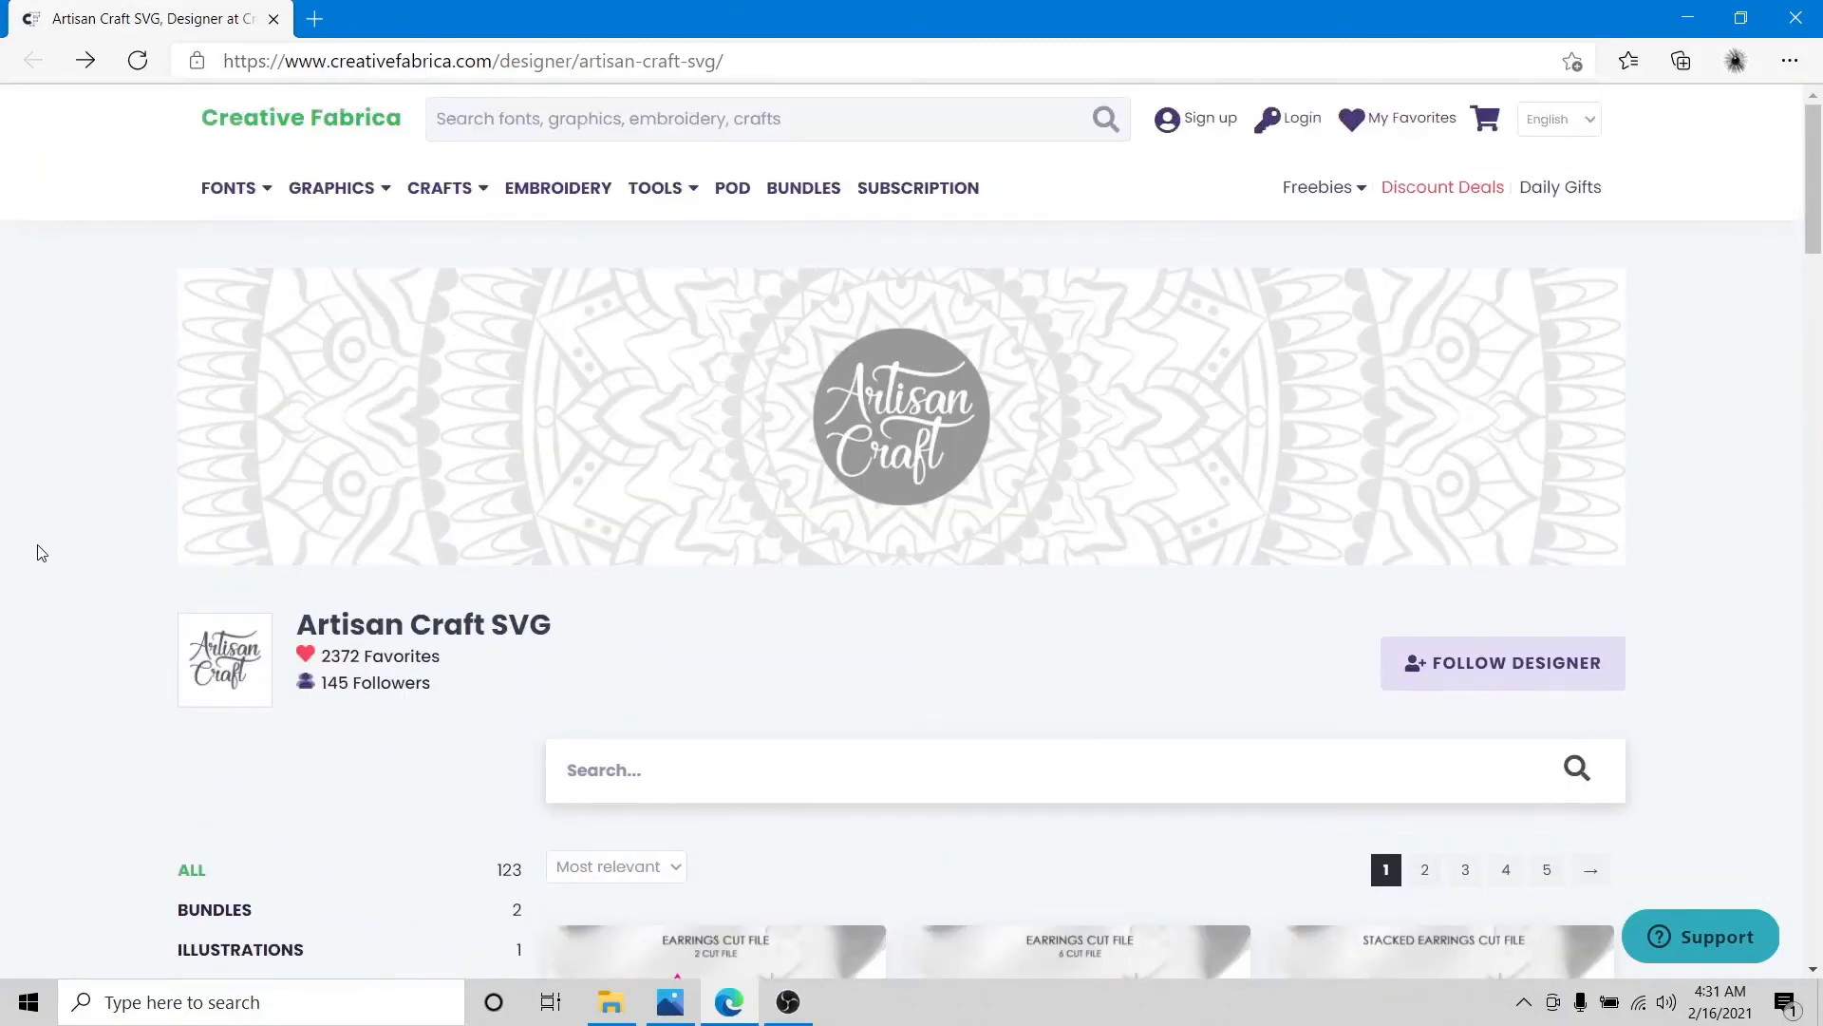
scroll(36, 541, "down", 5)
scroll(33, 532, "up", 6)
scroll(33, 528, "down", 7)
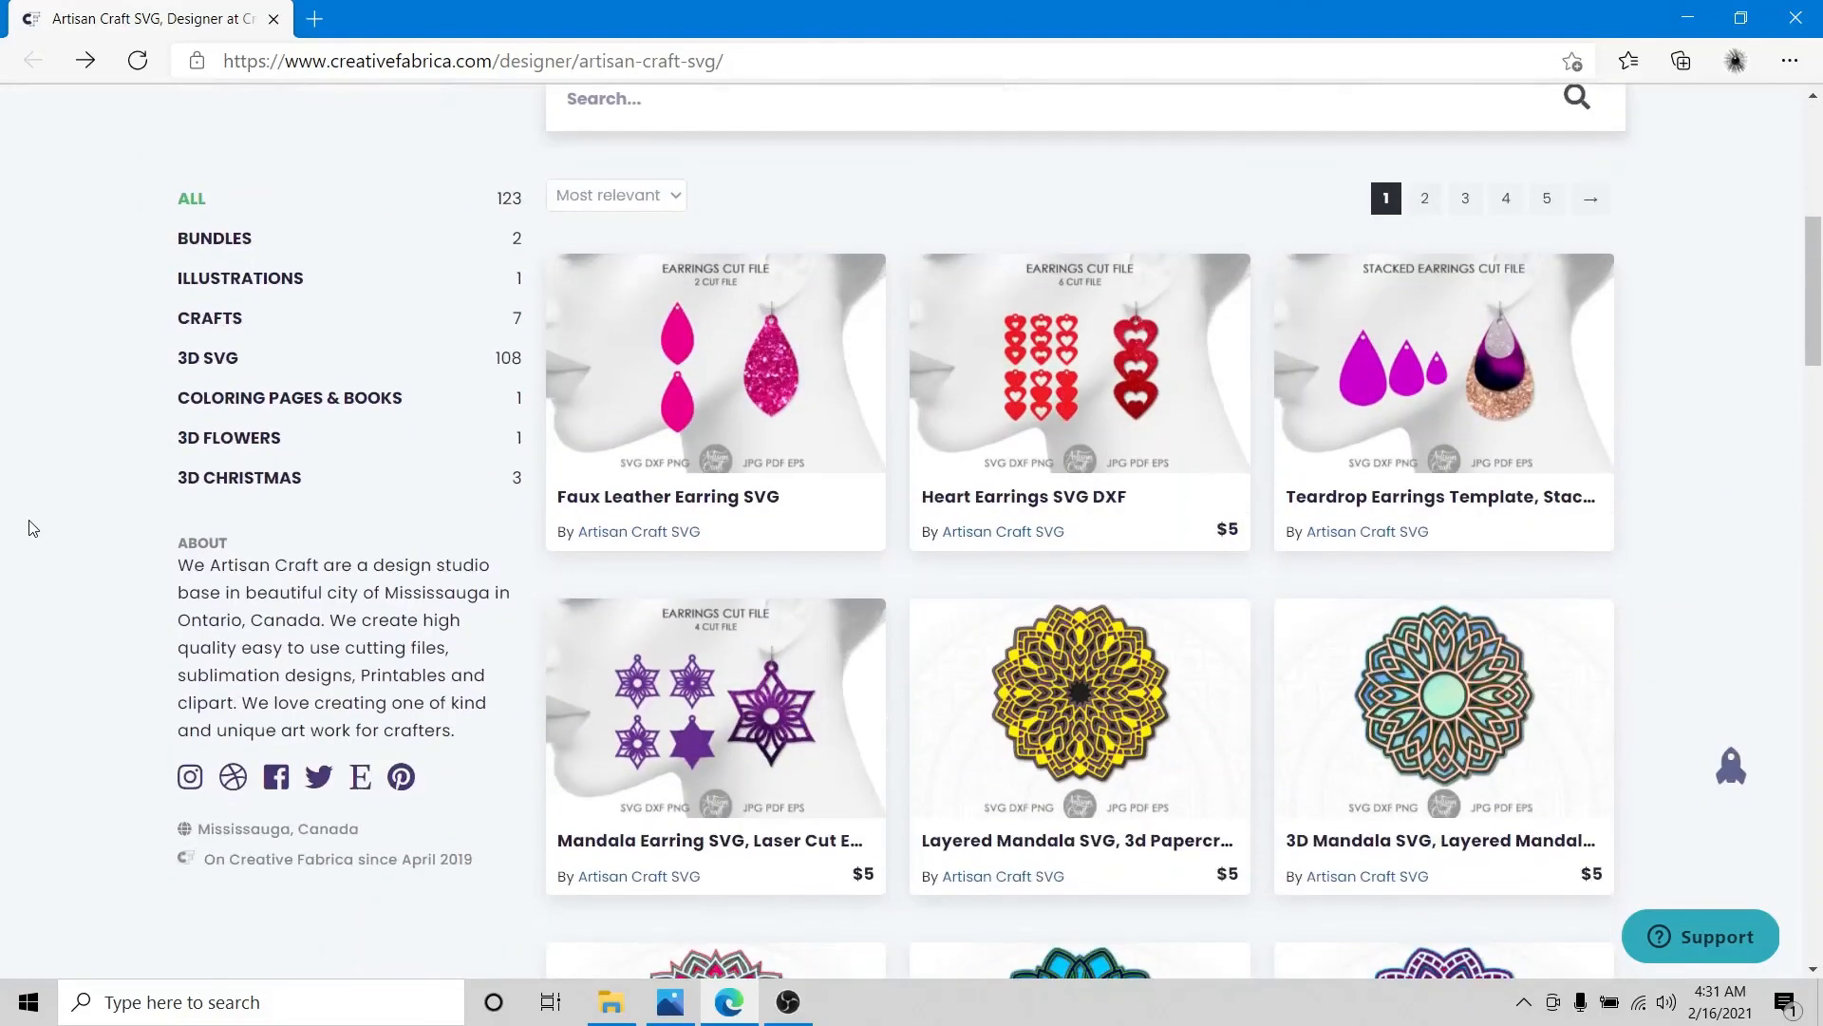
Open the Faux Leather Earring SVG product page and browse its preview images to the blue earring and its free download details
left_click(723, 399)
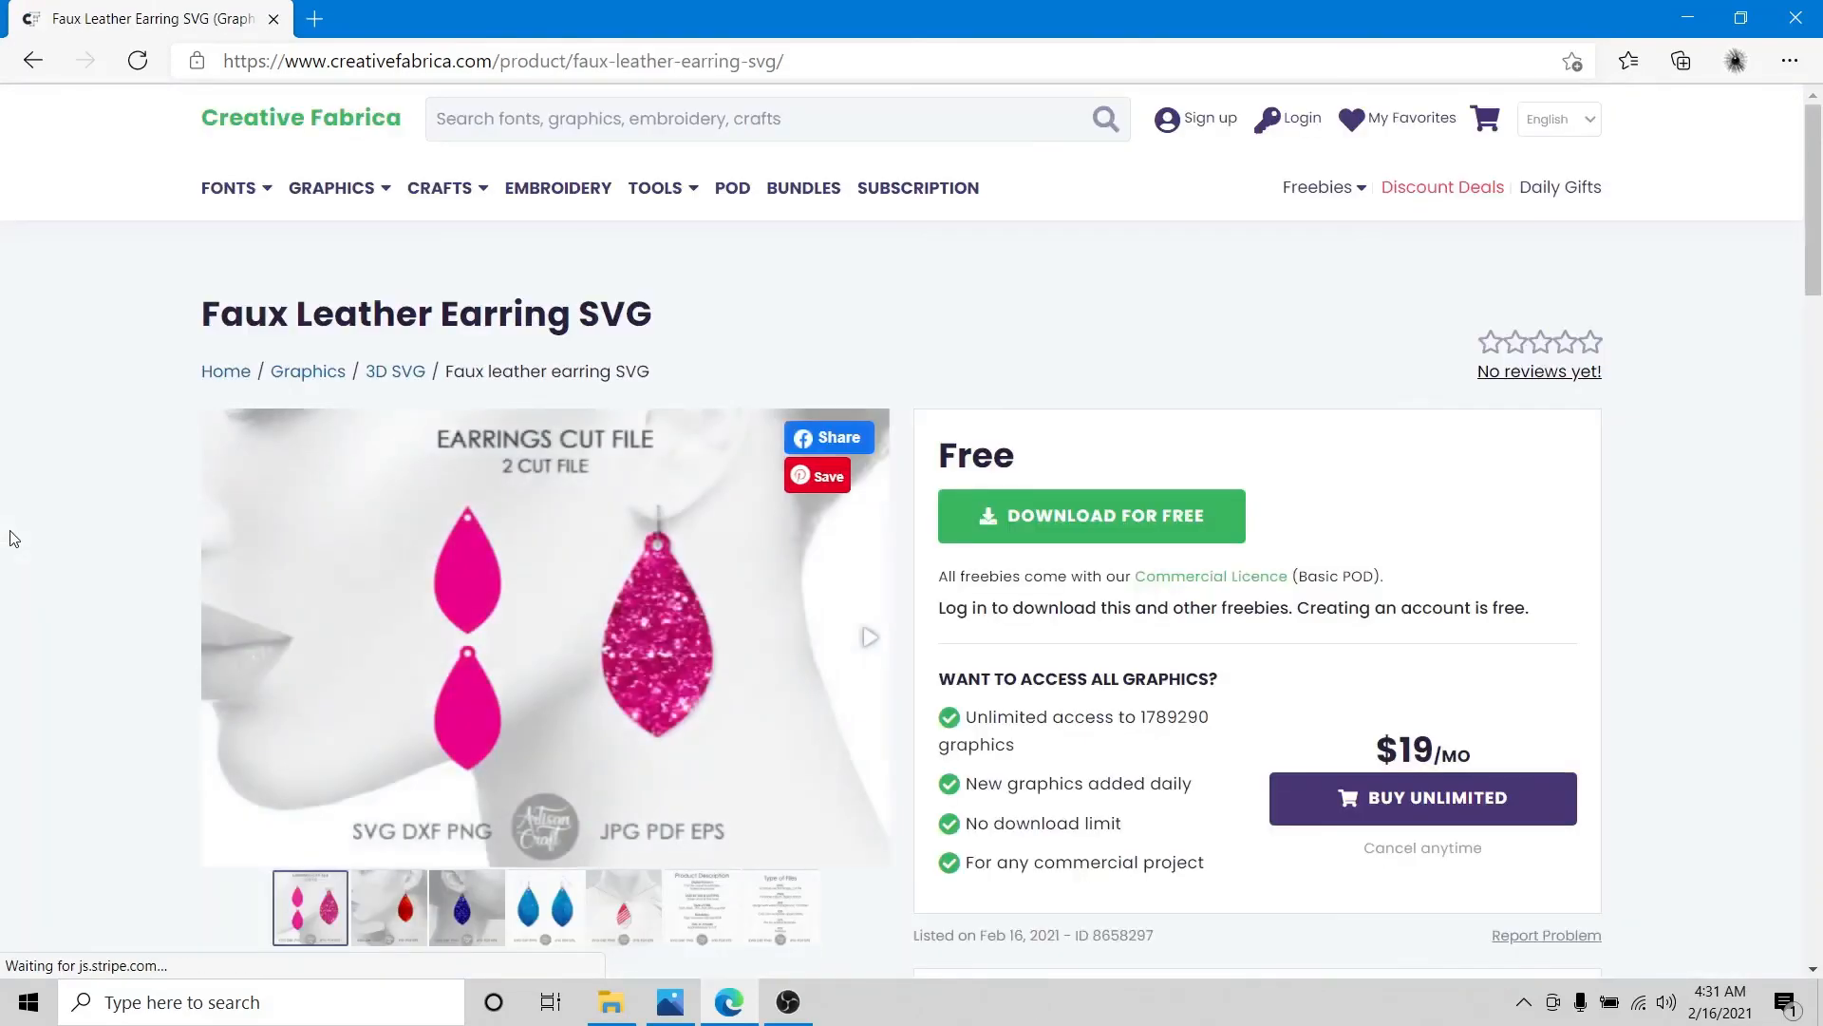
scroll(15, 541, "down", 1)
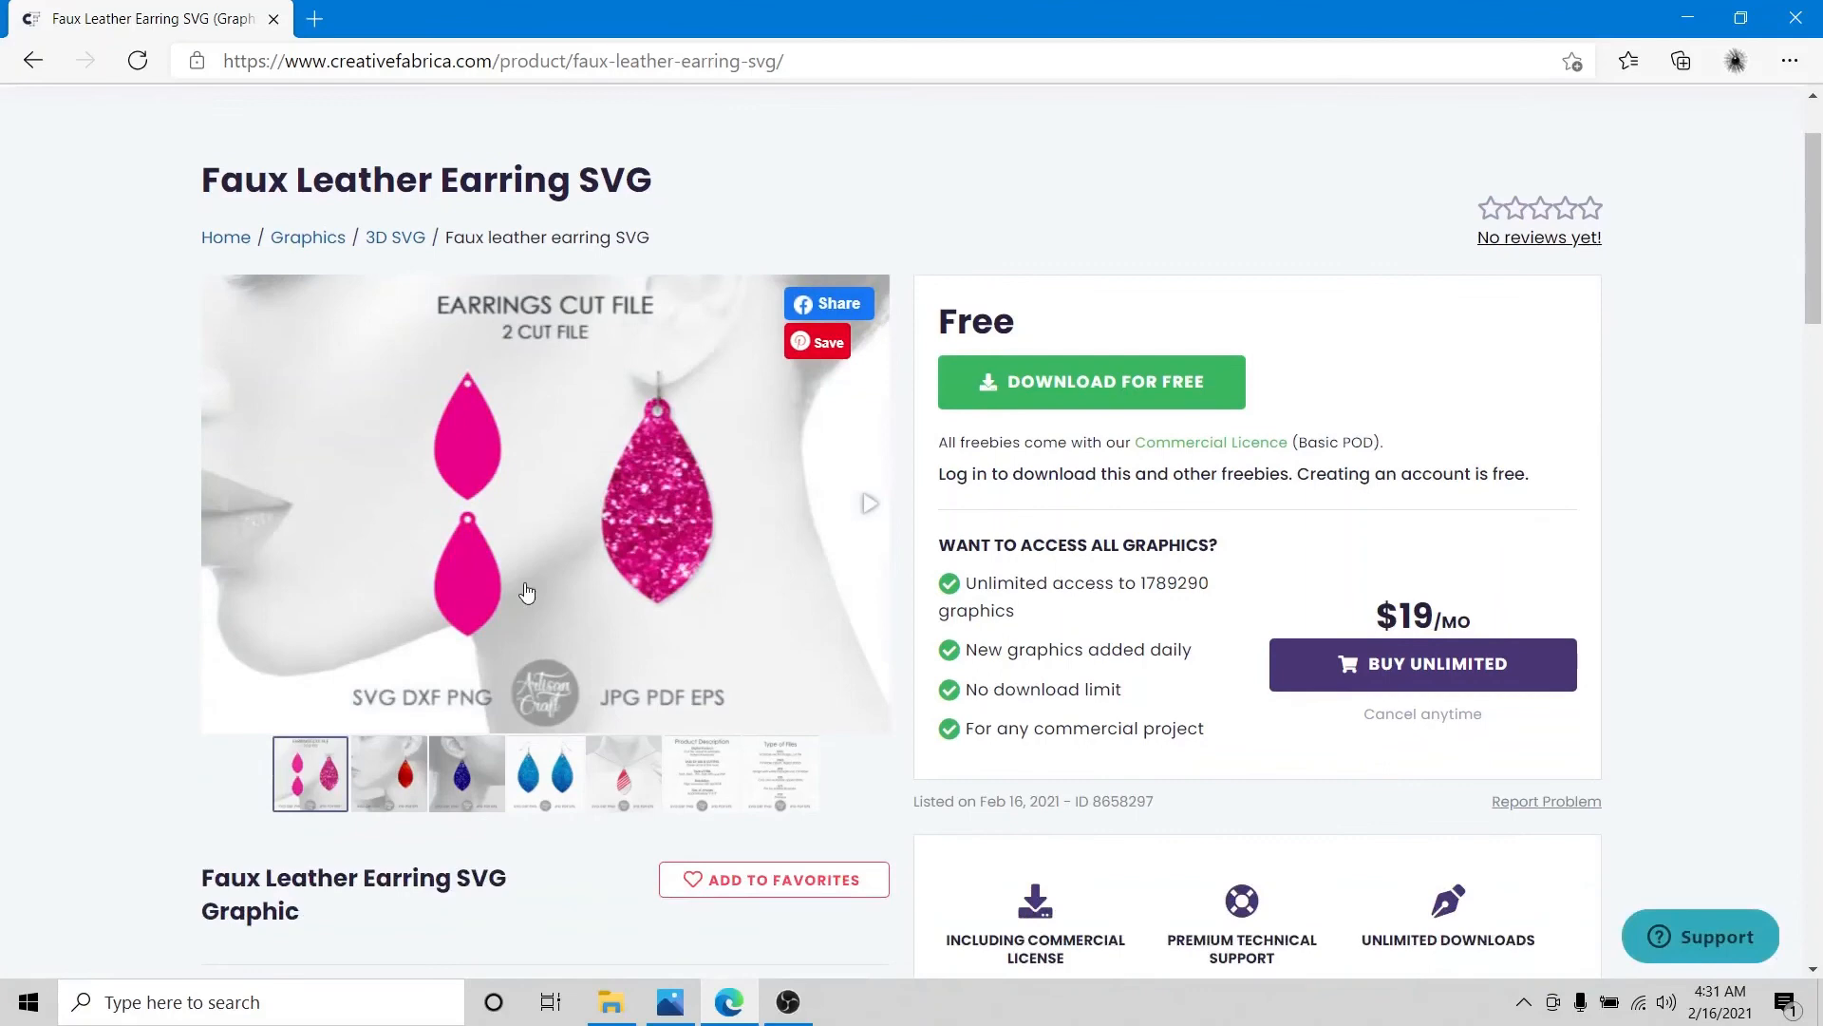
left_click(866, 510)
left_click(864, 510)
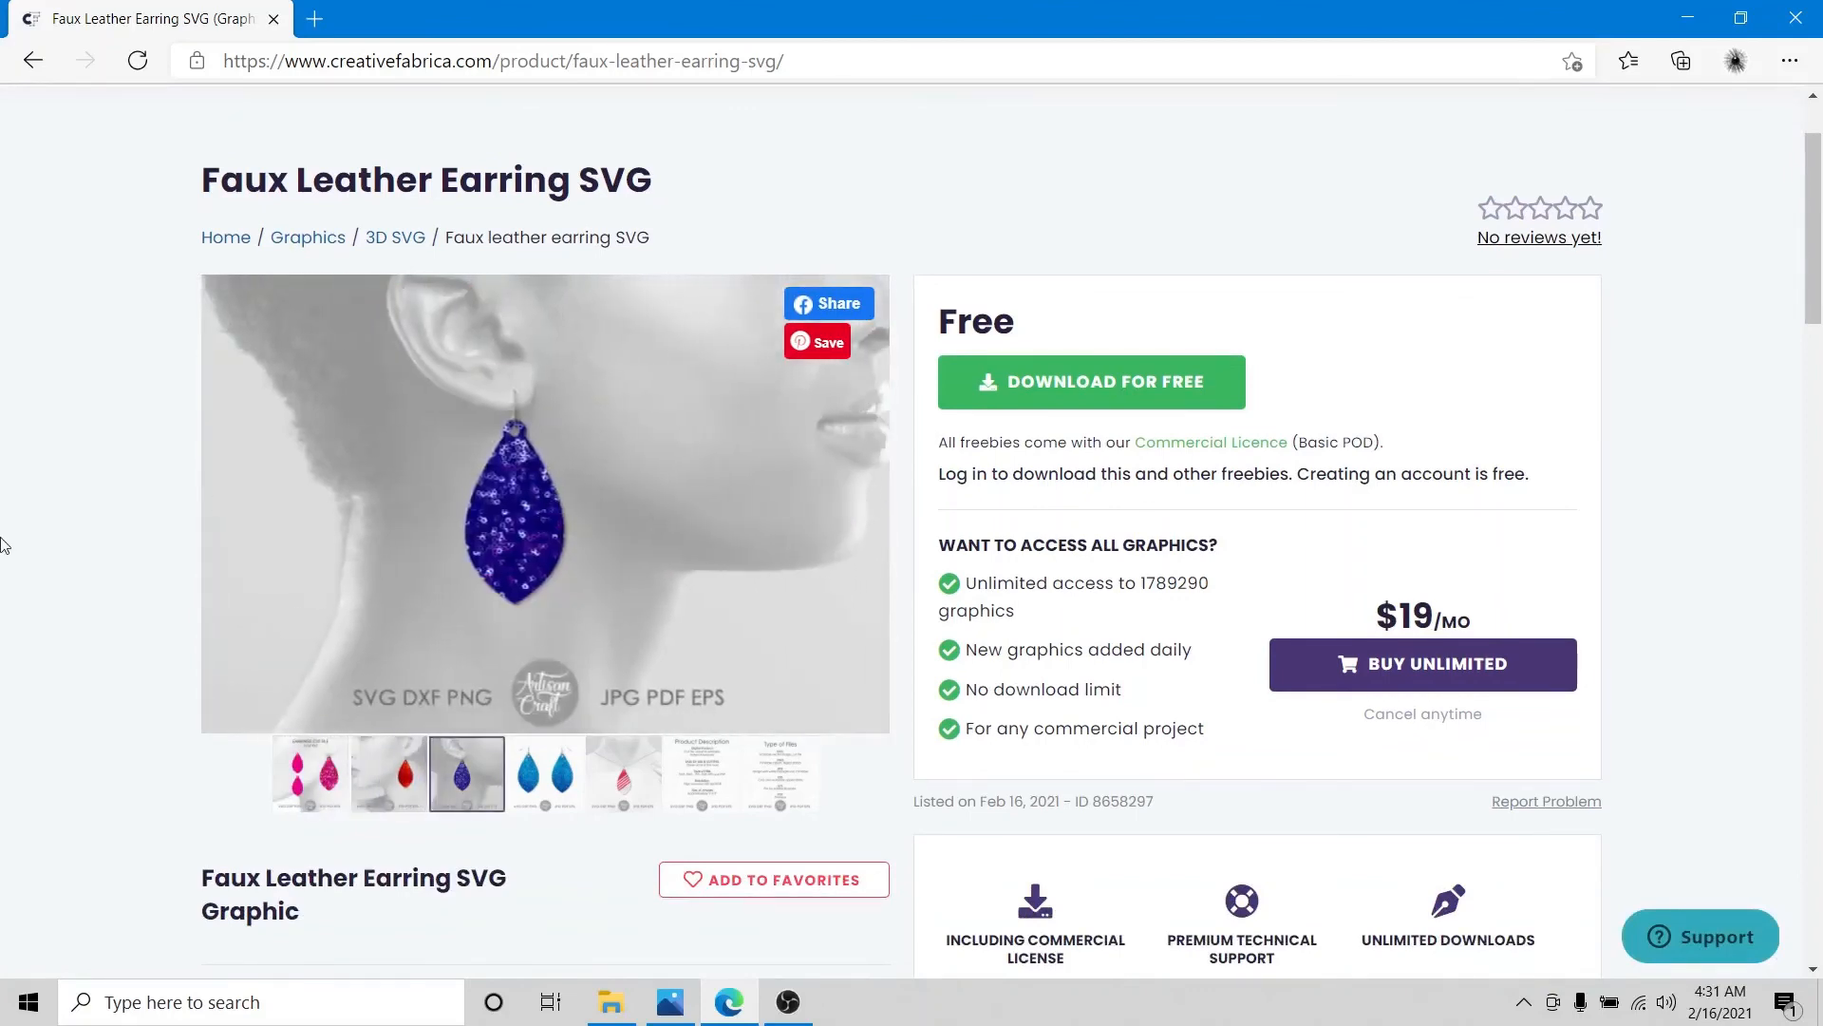
scroll(5, 542, "up", 1)
scroll(4, 576, "down", 2)
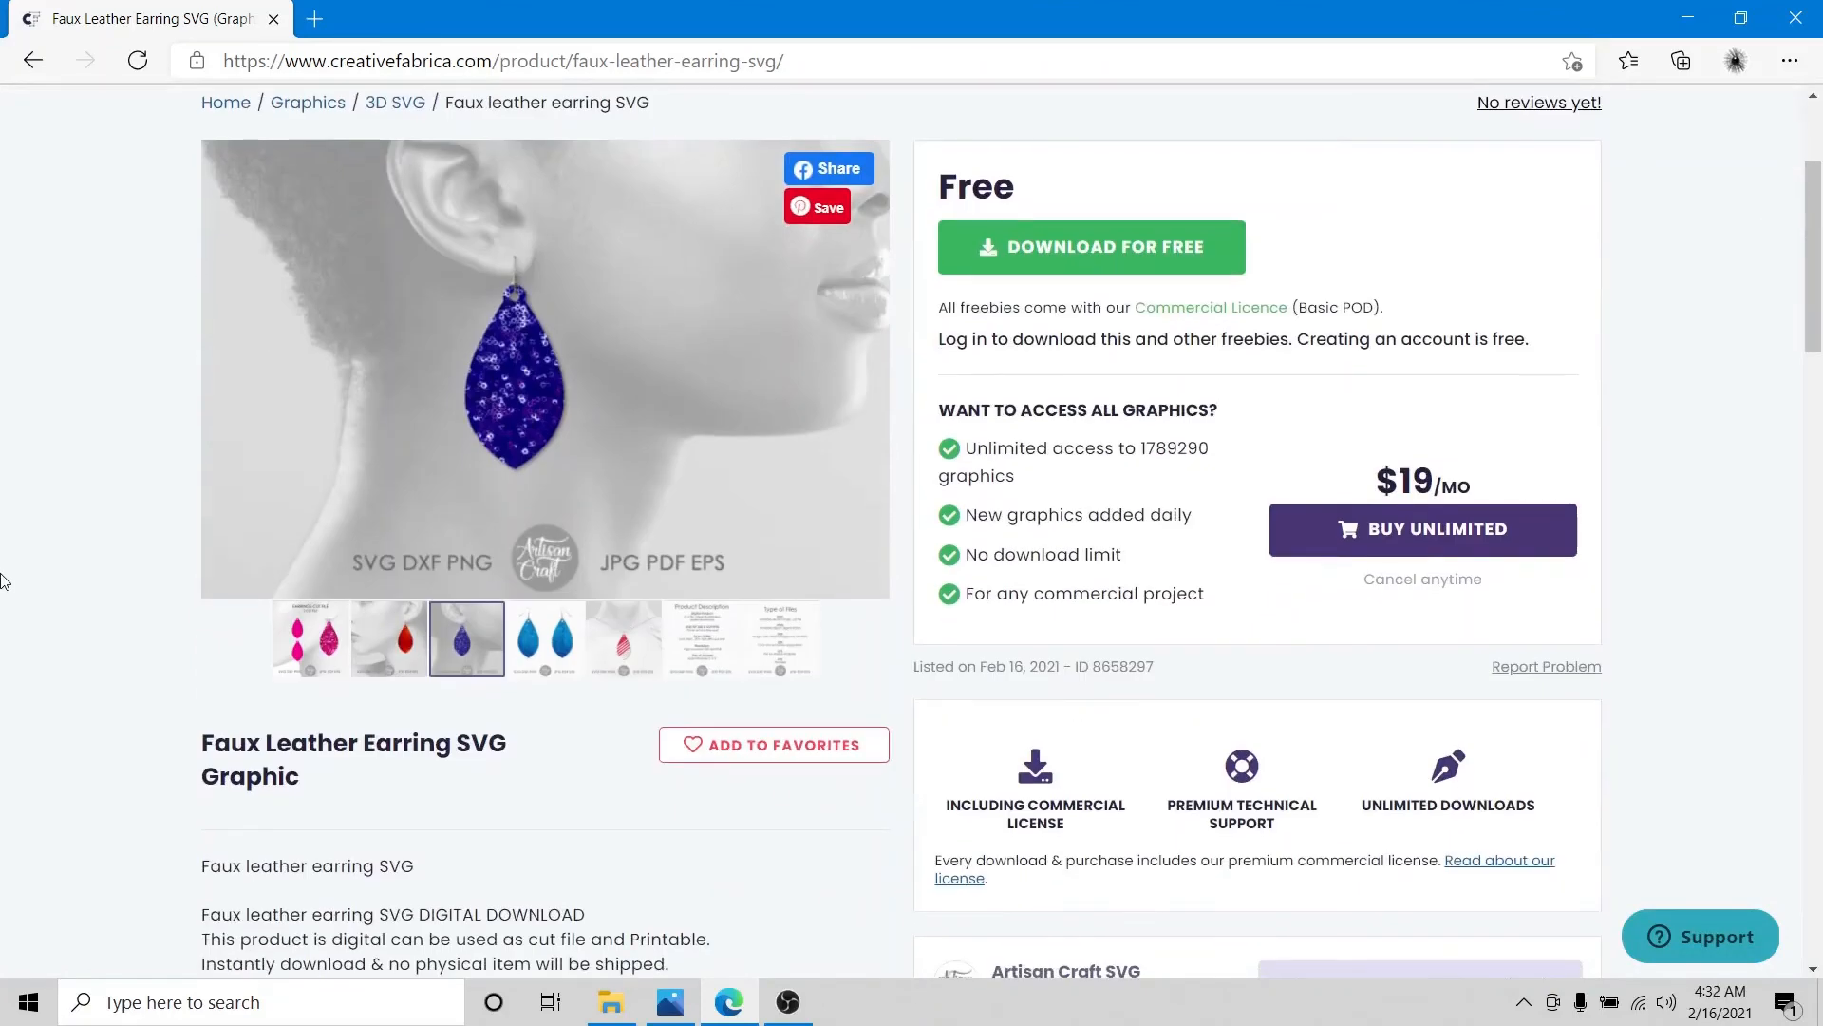
scroll(4, 580, "up", 1)
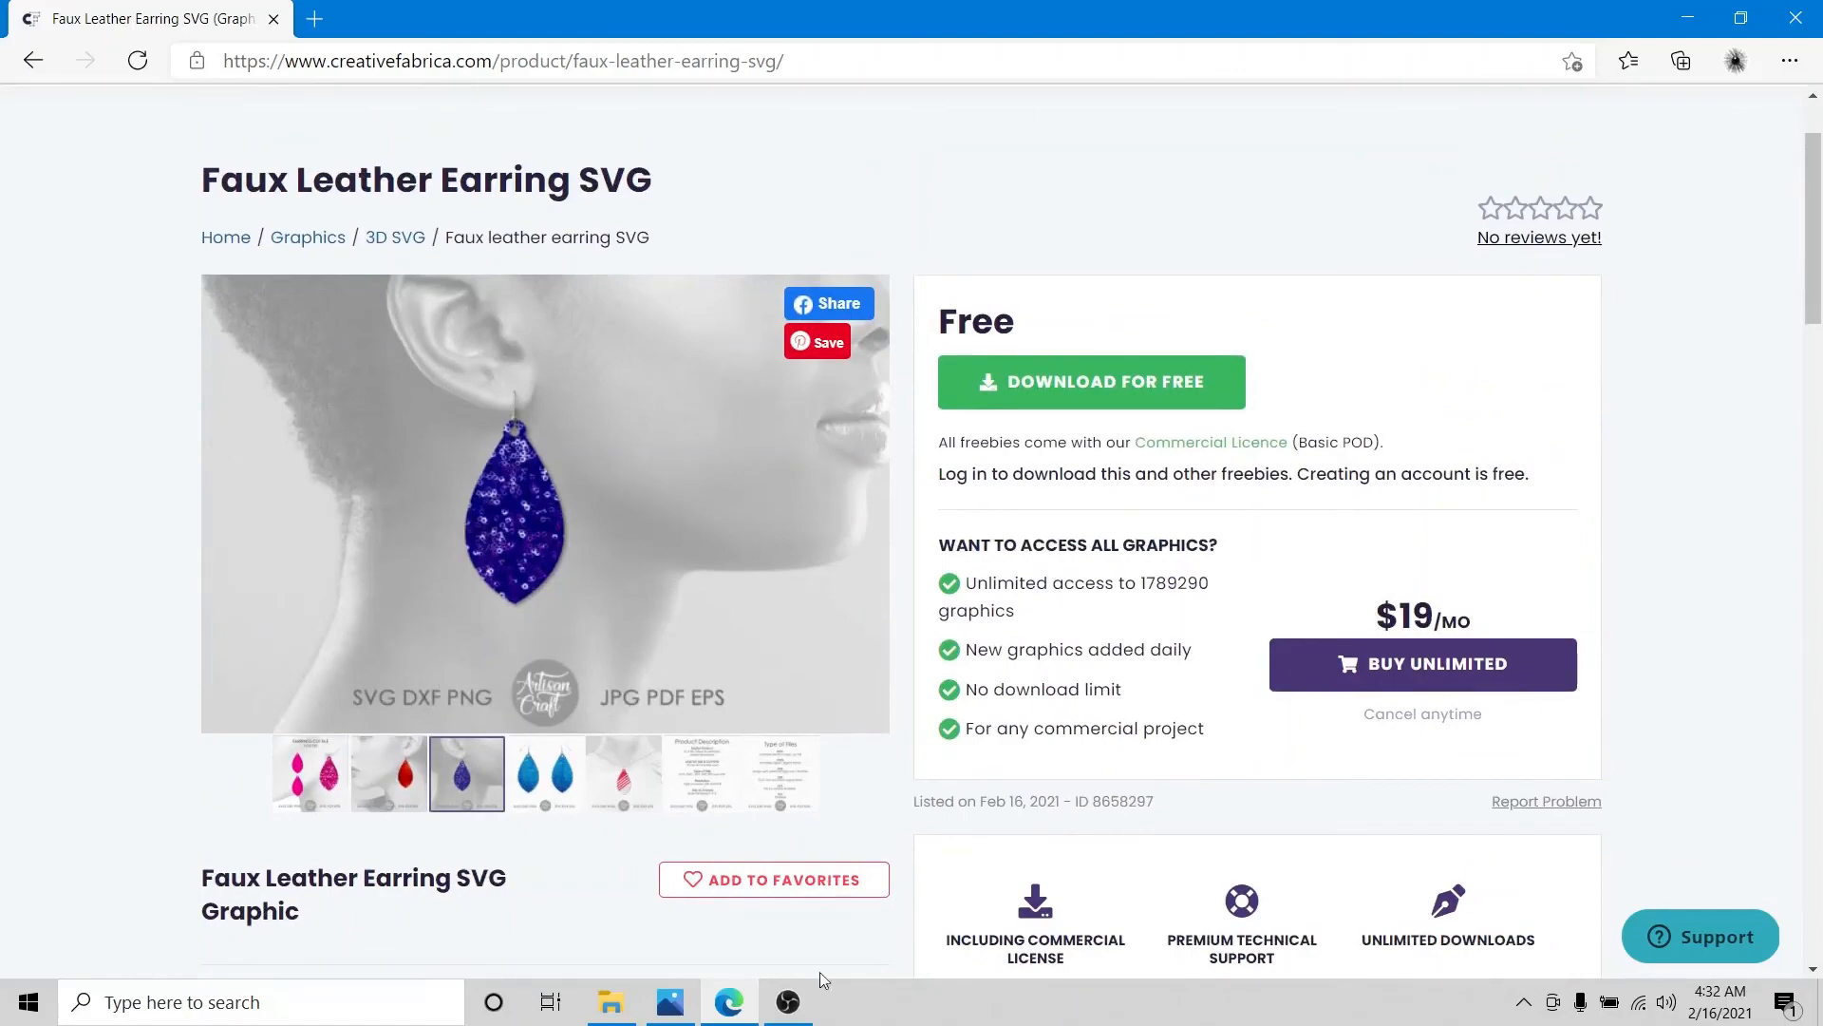